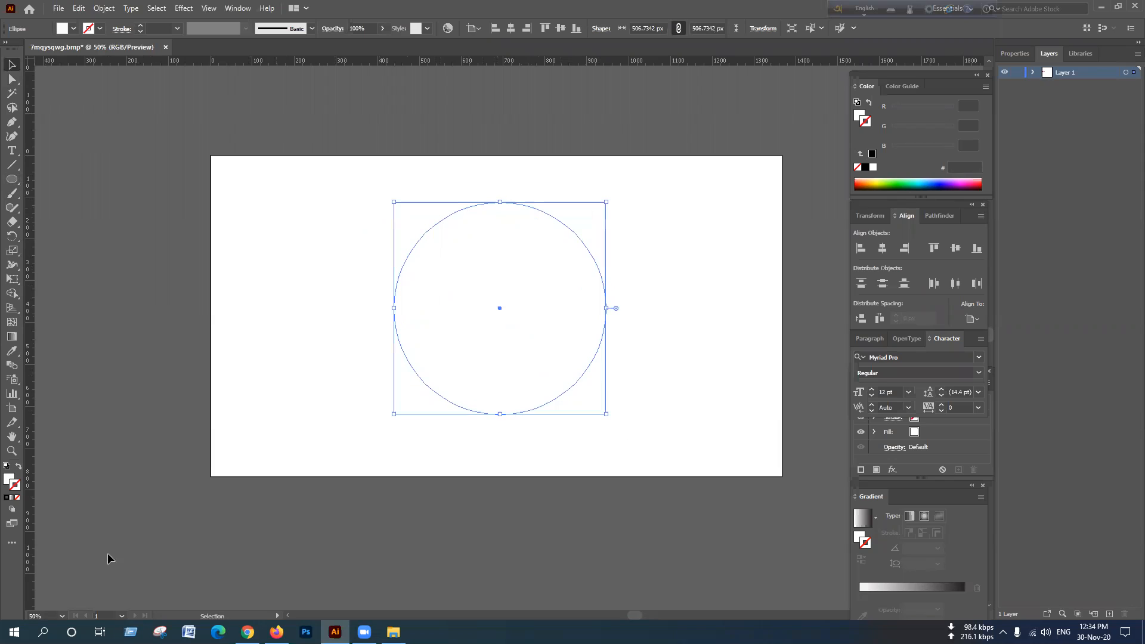
Give the circle a solid black stroke and set its weight to 4 pt.
click(8, 499)
click(197, 350)
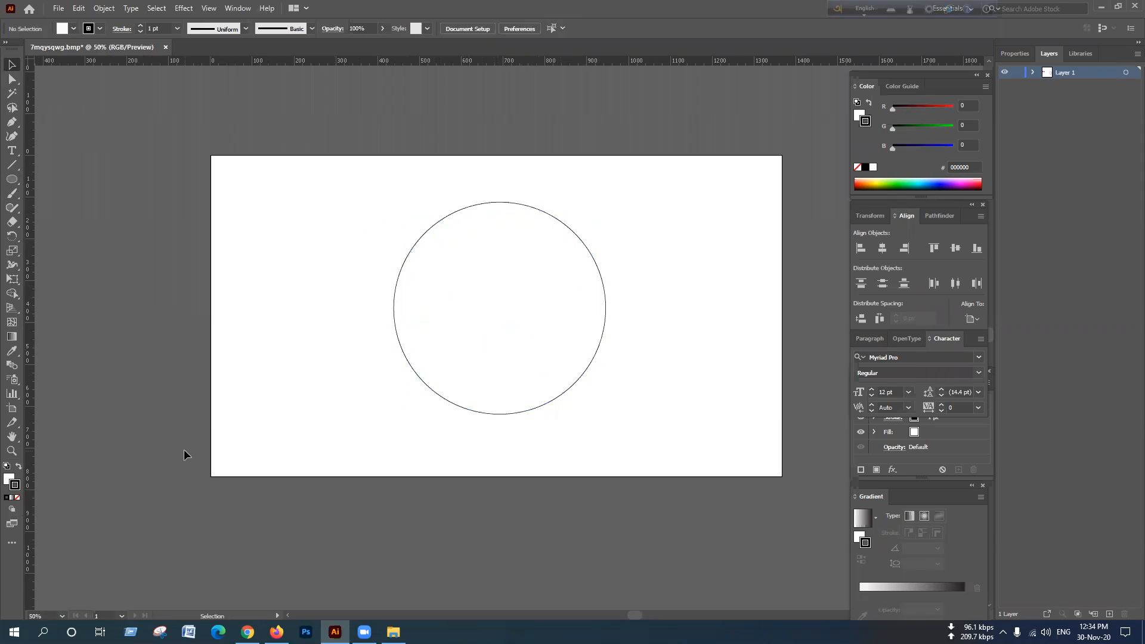
click(464, 305)
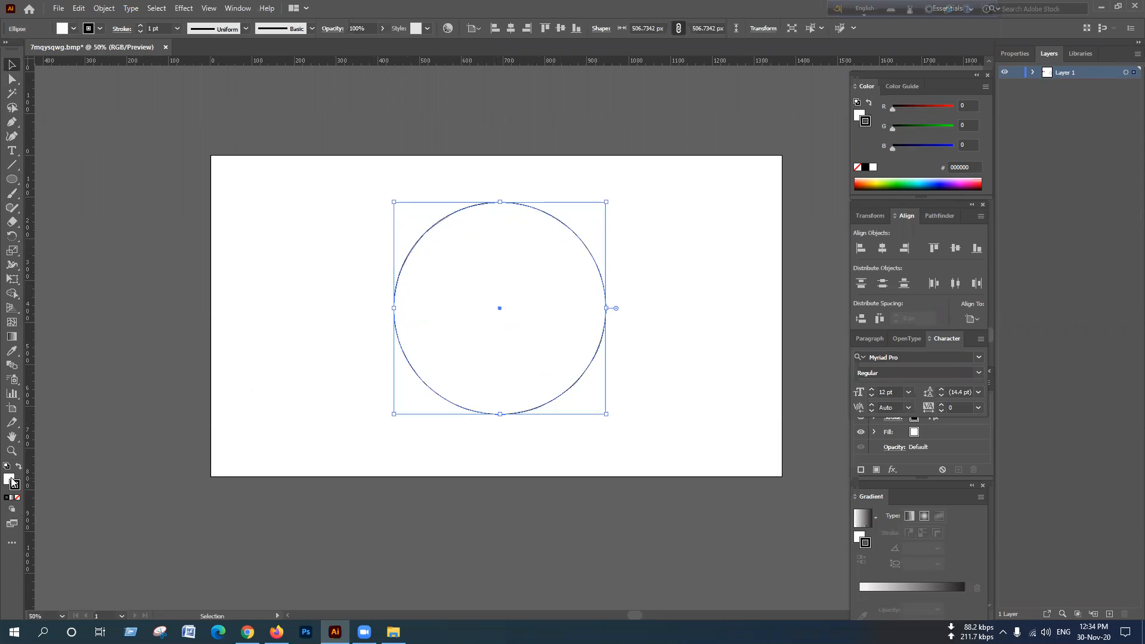
click(251, 270)
click(574, 386)
click(1015, 54)
click(1054, 199)
click(1053, 199)
click(1054, 199)
click(661, 274)
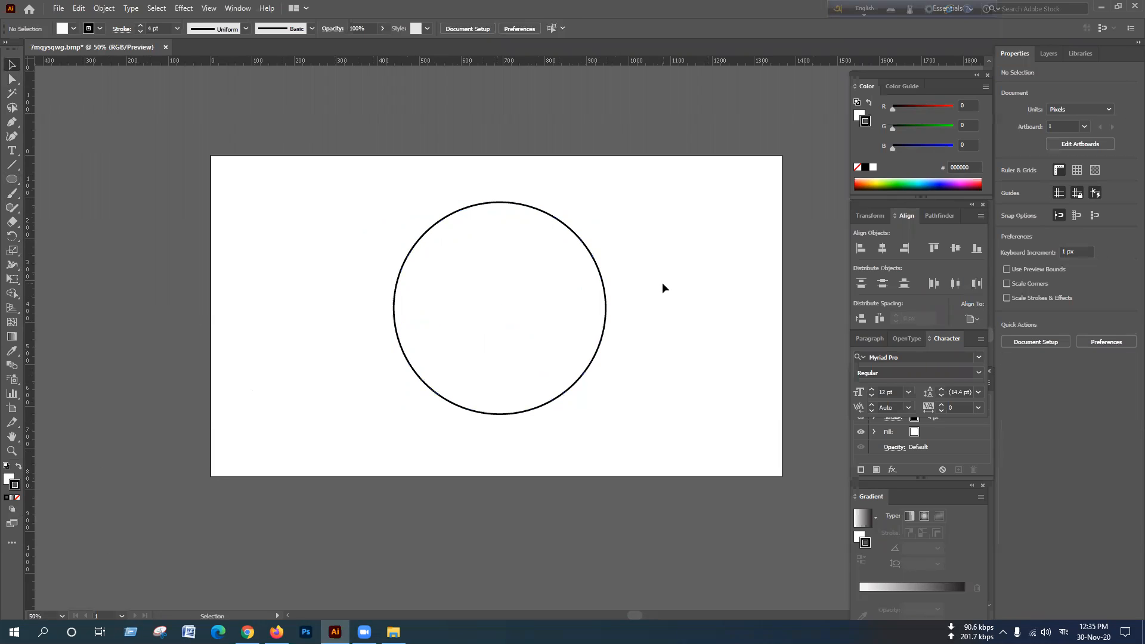
Duplicate the circle in place and scale the copy down about its centre to about 357 px across.
click(601, 349)
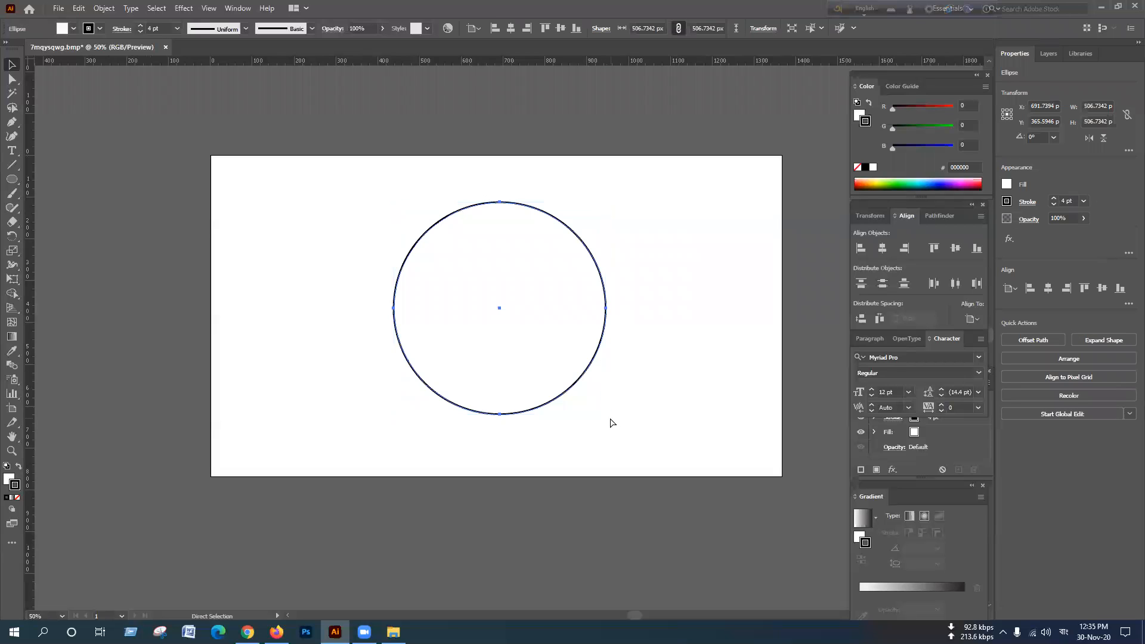
click(587, 366)
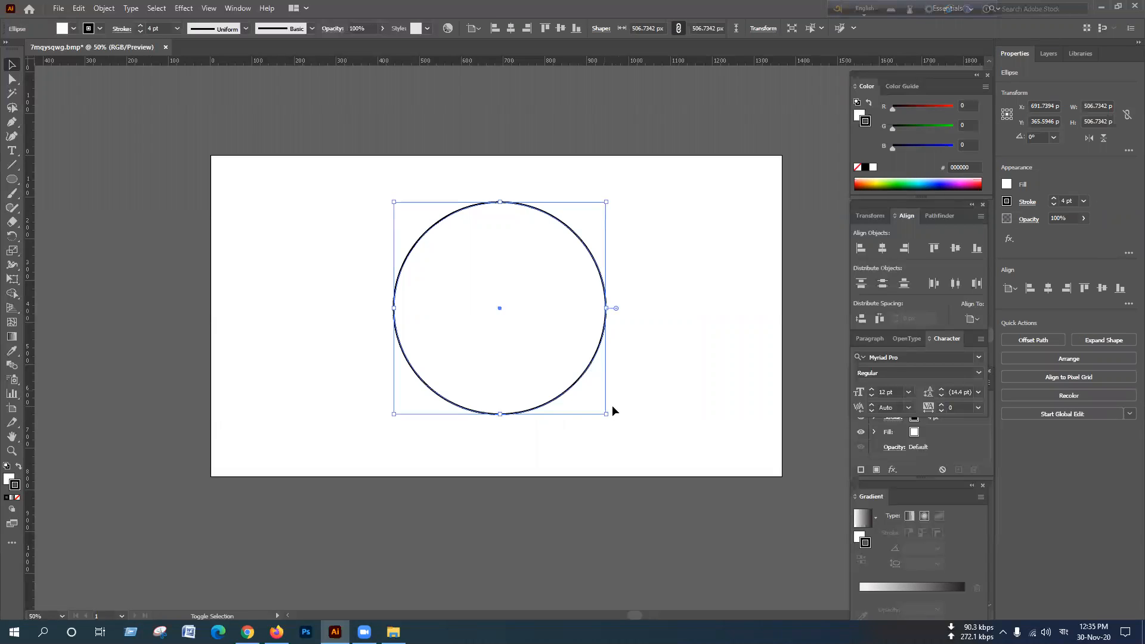
drag(608, 416, 585, 385)
click(677, 345)
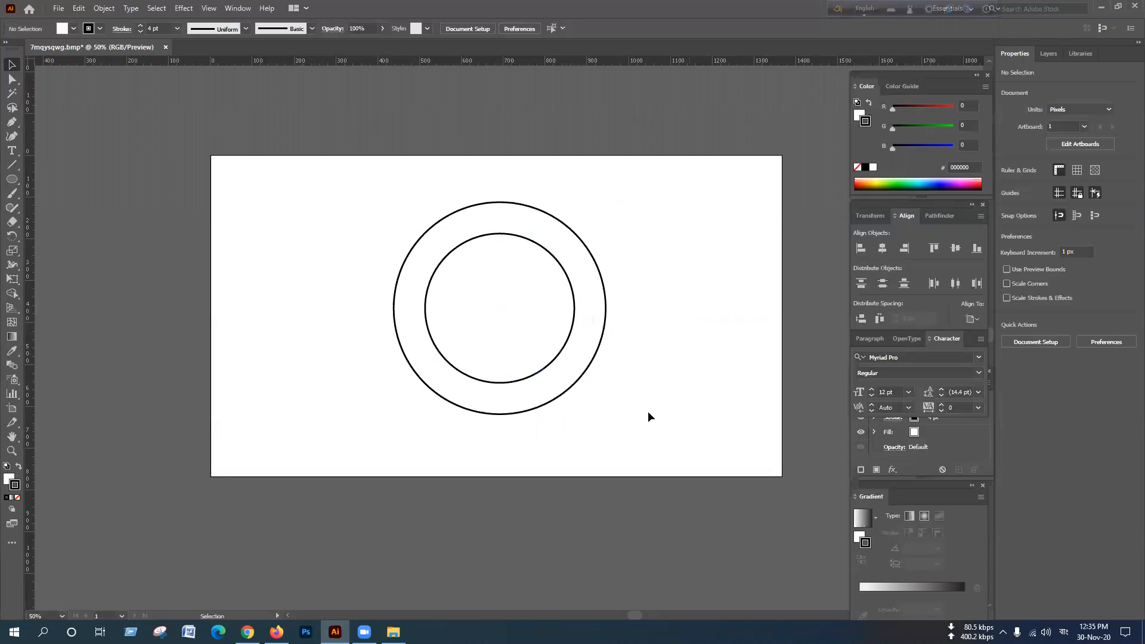
scroll(507, 439, up, 1)
scroll(465, 495, down, 1)
Check the round logo reference image in Firefox and return to Illustrator.
click(276, 632)
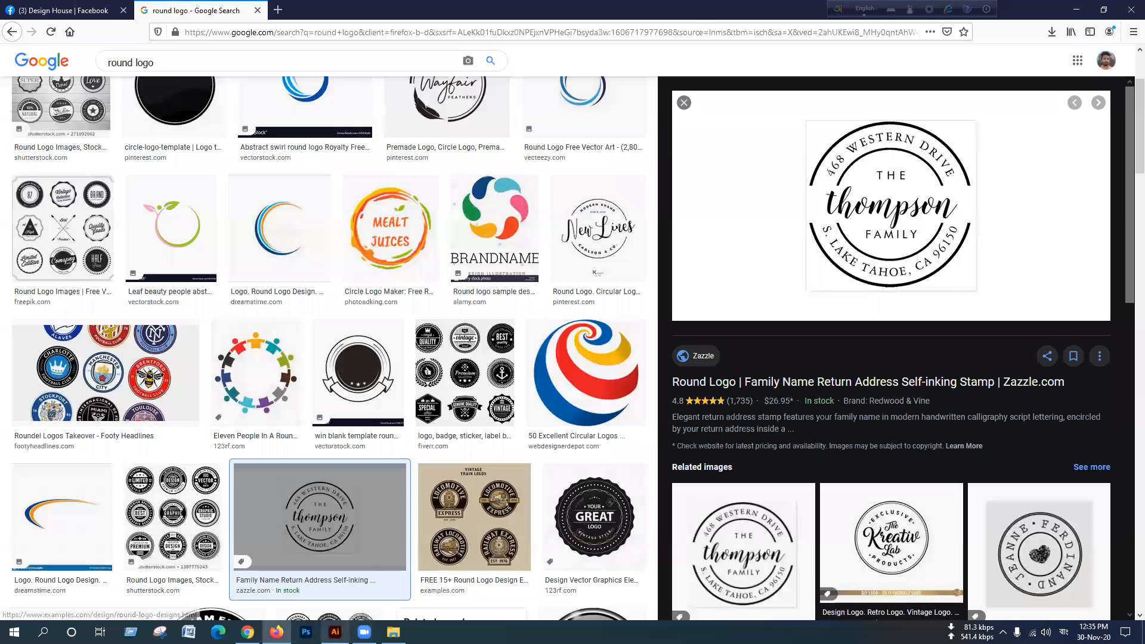
click(334, 632)
scroll(558, 378, up, 1)
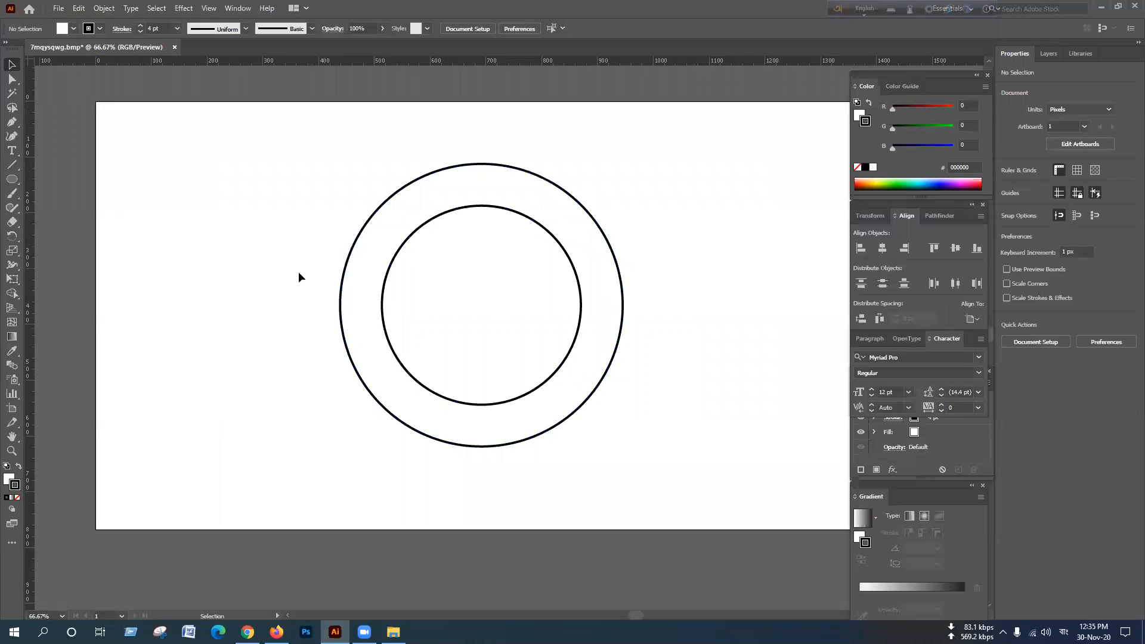
Draw a rectangle about 437 by 63 px across the middle of the inner circle.
click(519, 312)
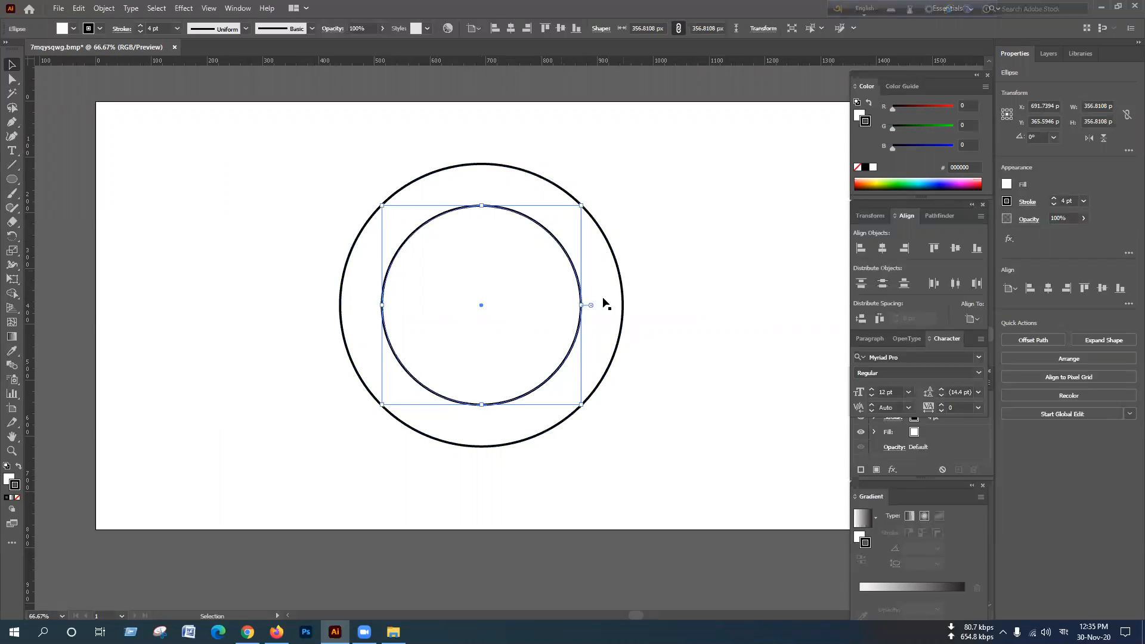
click(7, 477)
drag(12, 178, 53, 178)
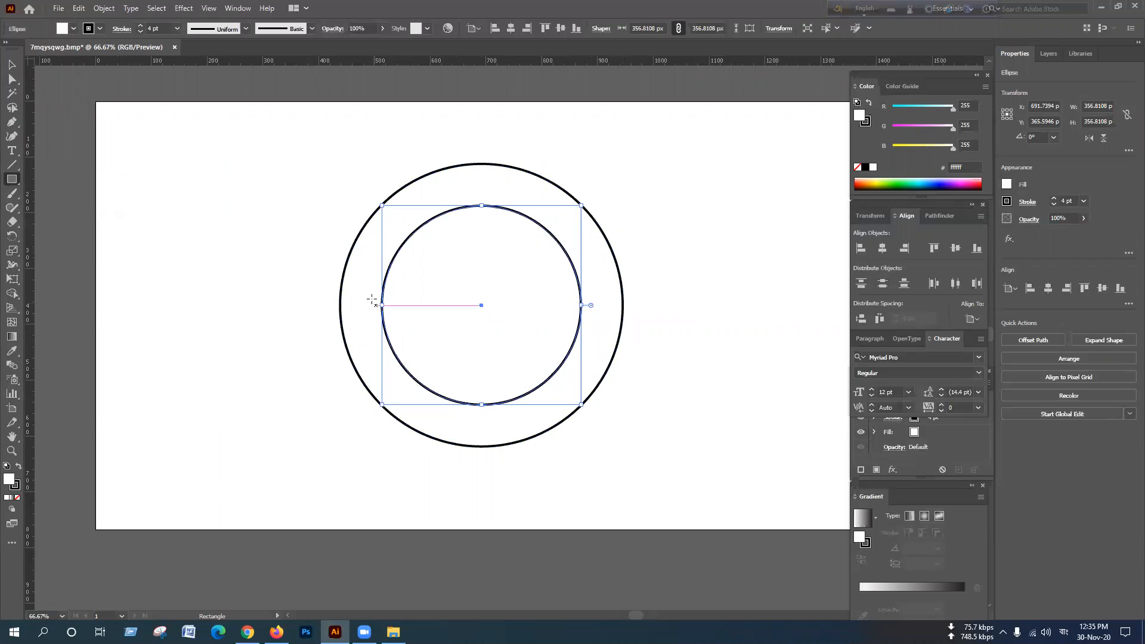
drag(359, 289, 602, 322)
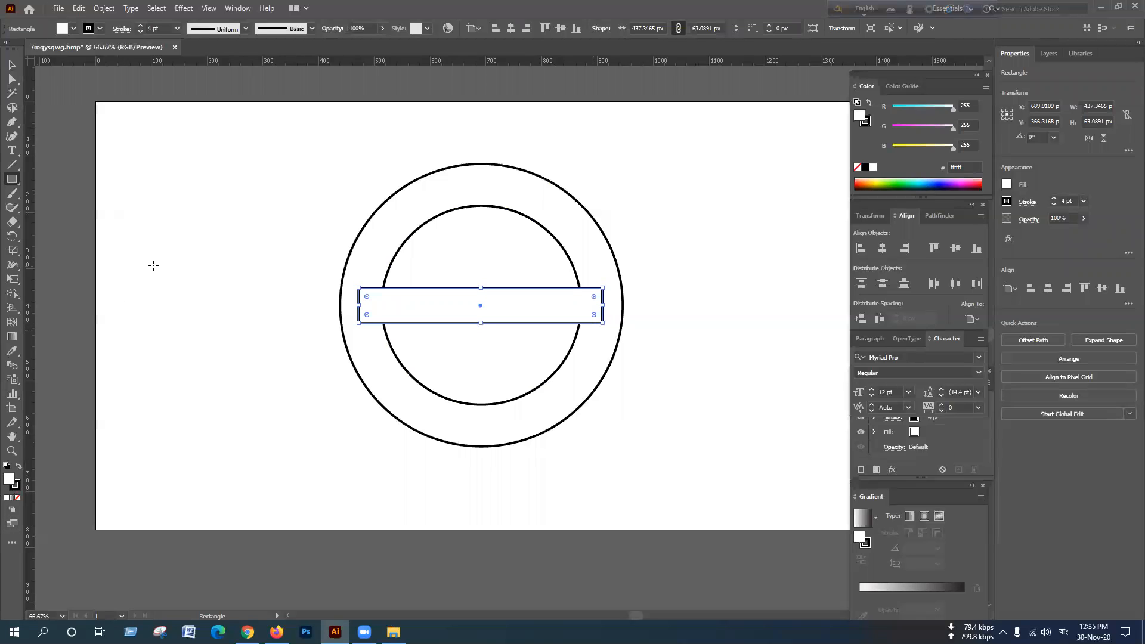
Subtract the rectangle from the inner circle with the Minus Front pathfinder operation.
click(13, 65)
click(522, 218)
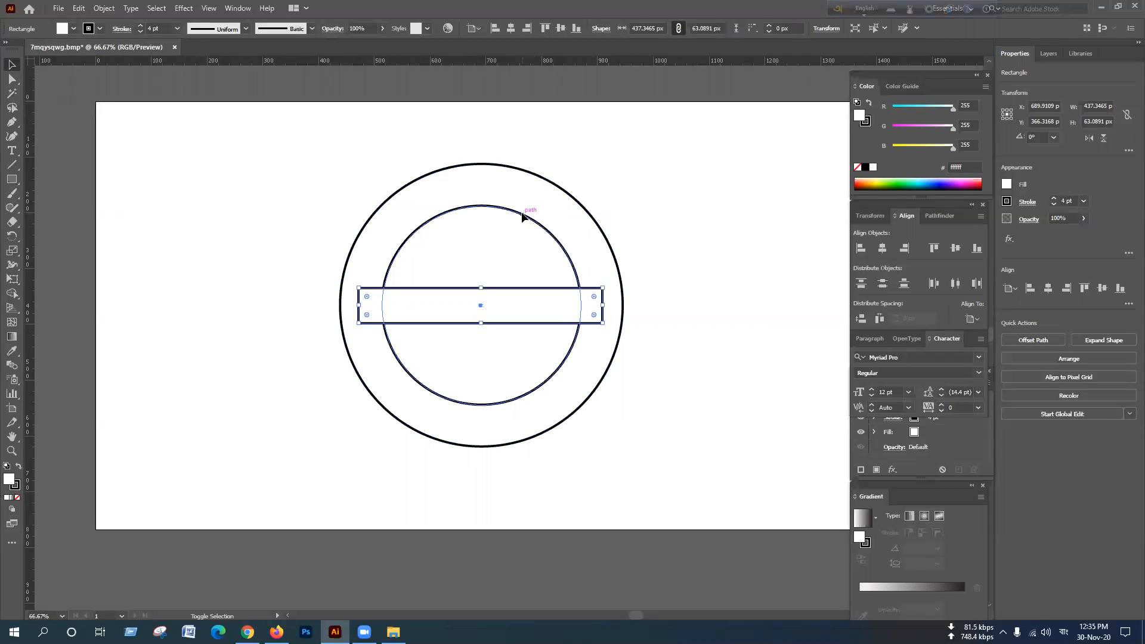
click(939, 216)
click(883, 248)
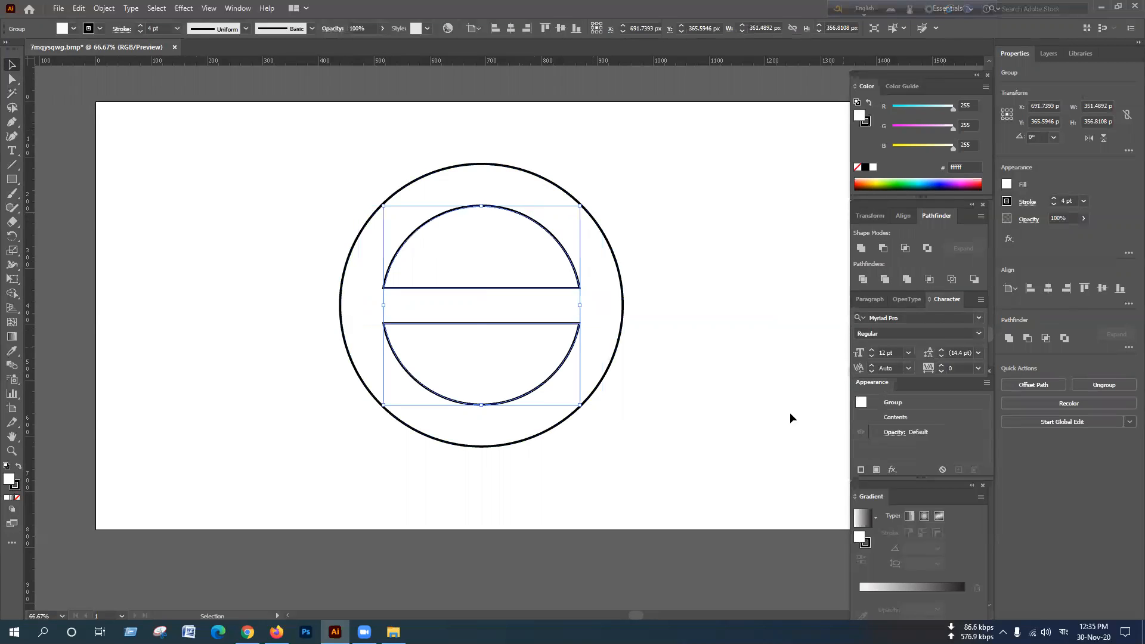
click(702, 374)
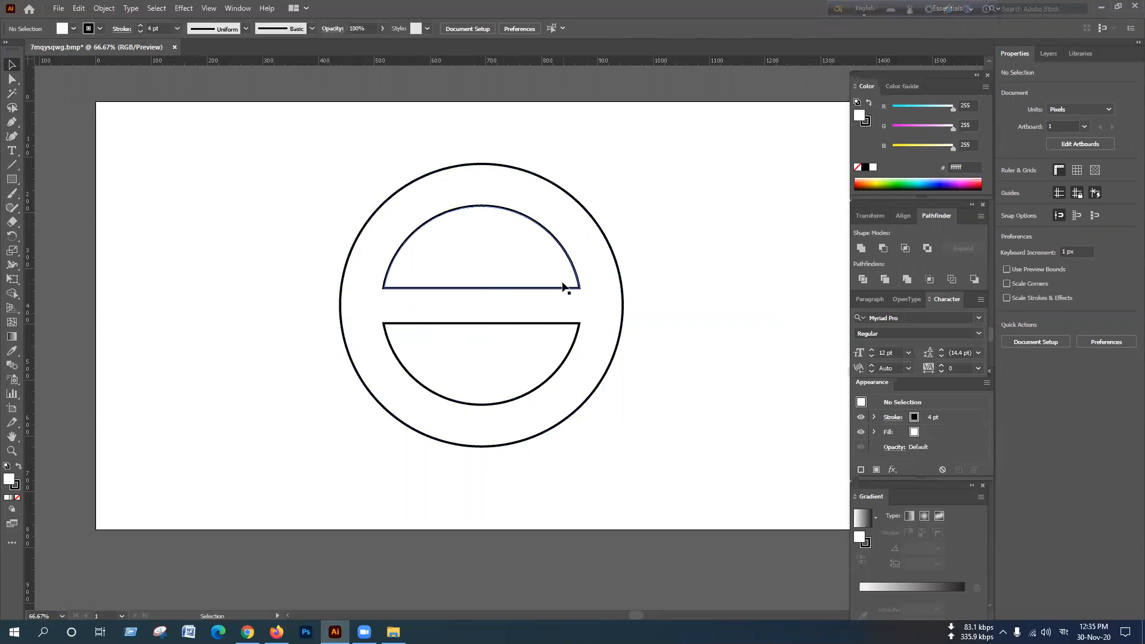
Fill the two cut pieces of the inner circle with bright green.
click(484, 280)
right_click(405, 323)
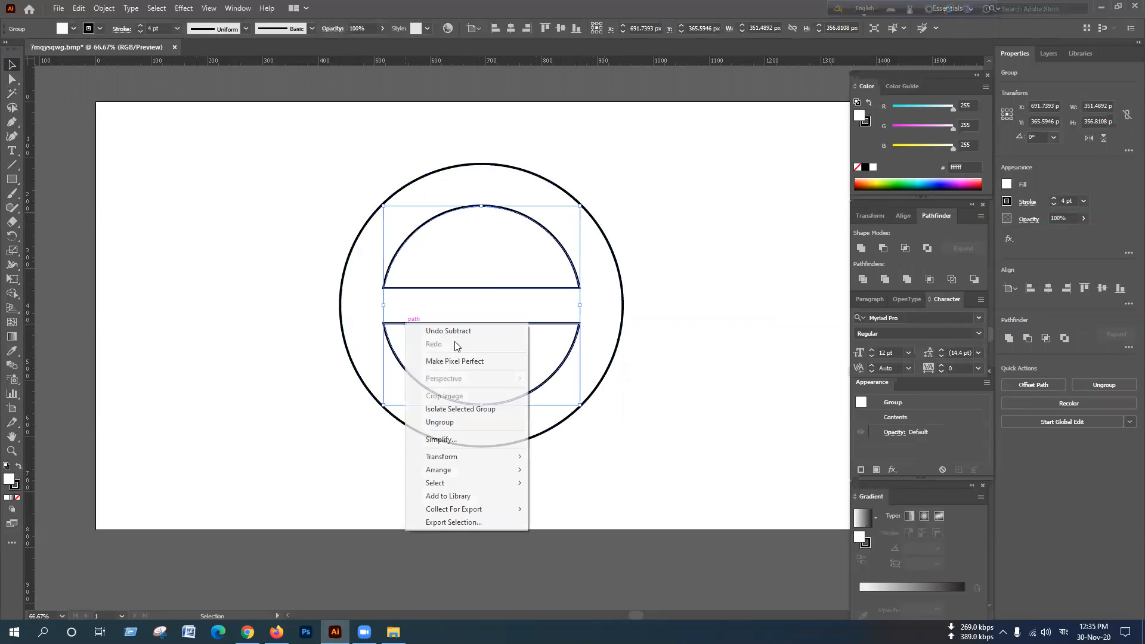
click(901, 184)
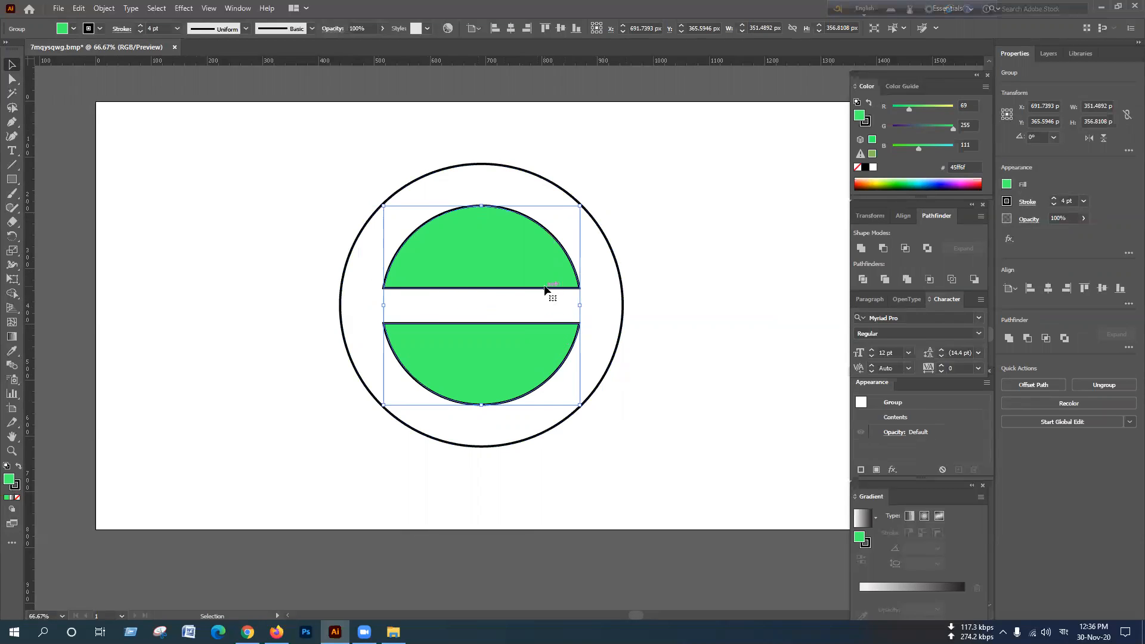
Undo the green fill, the subtraction and the rectangle to restore the whole inner circle.
key(ctrl+z)
key(ctrl+z)
key(ctrl+z)
key(v)
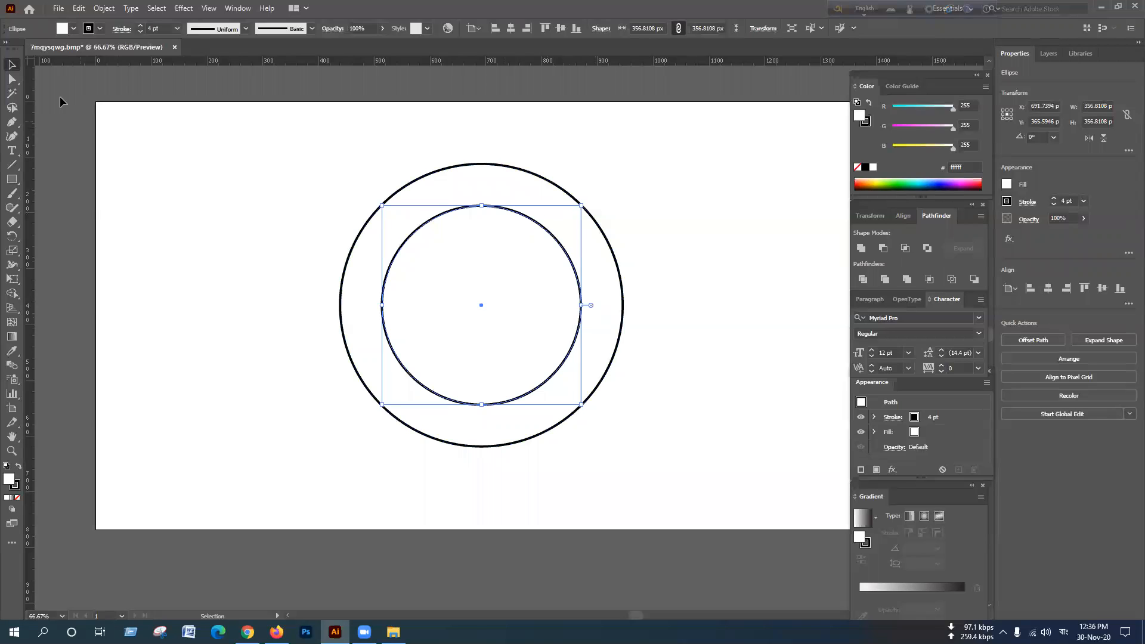
Remove the fill from the inner circle, keeping only its black stroke.
click(211, 208)
click(498, 277)
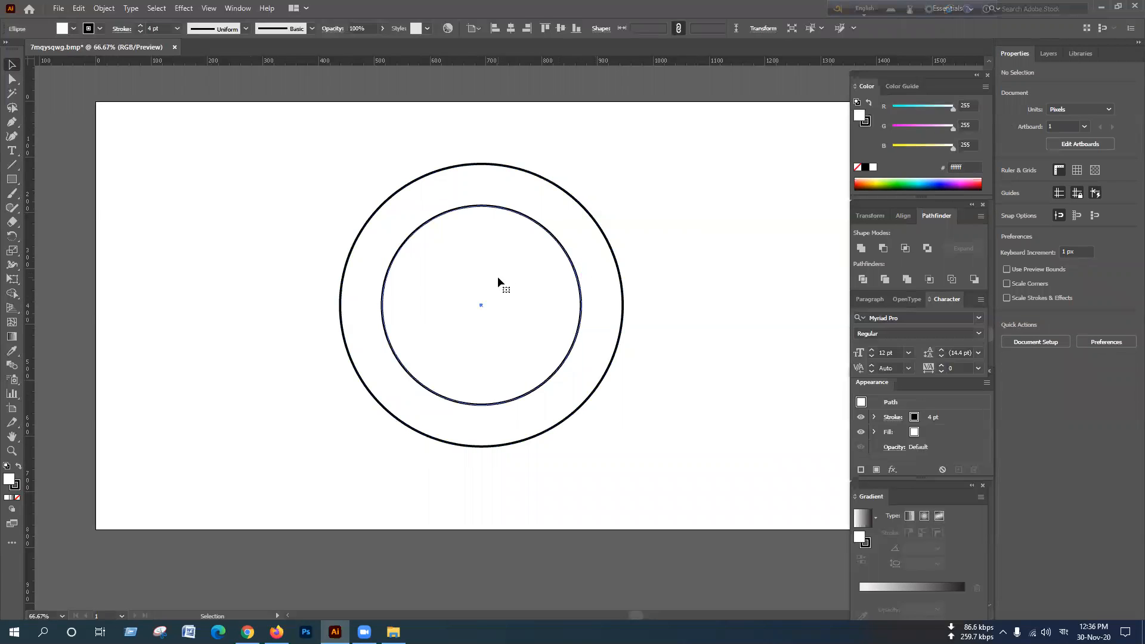
click(17, 498)
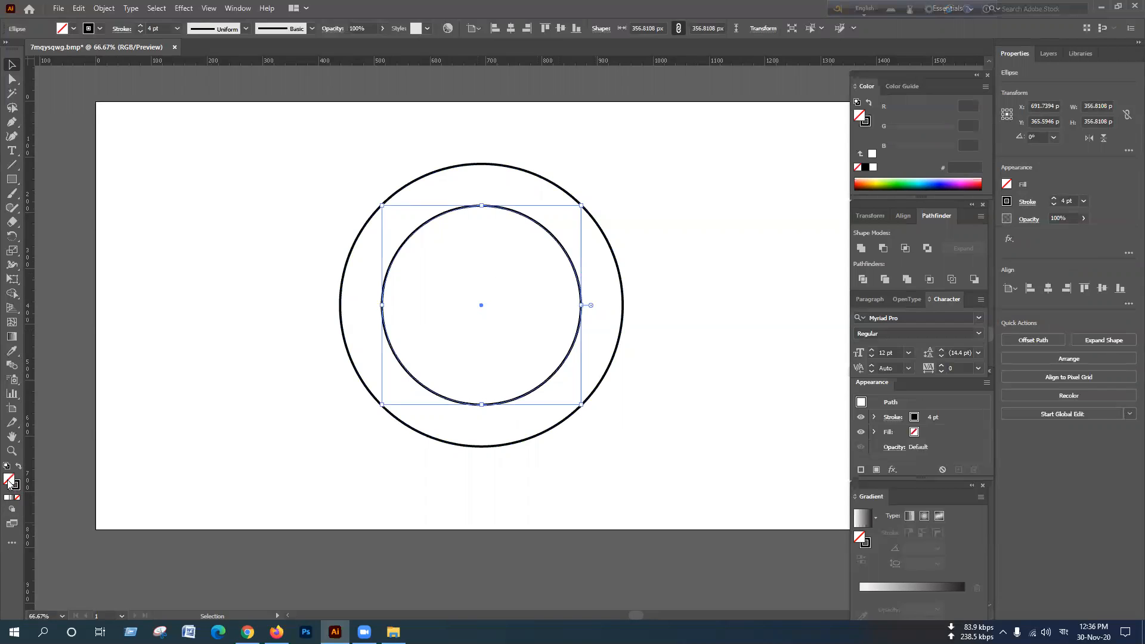
Try moving the unfilled inner circle out of the outer one, and undo the move.
click(425, 240)
click(484, 291)
click(396, 447)
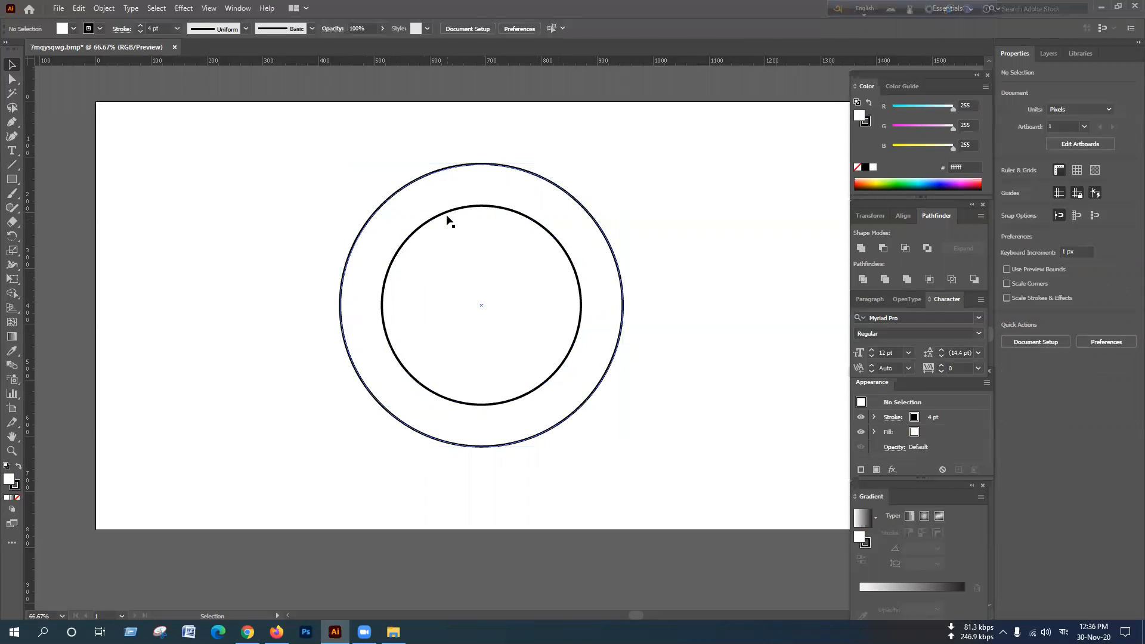
drag(447, 220, 241, 225)
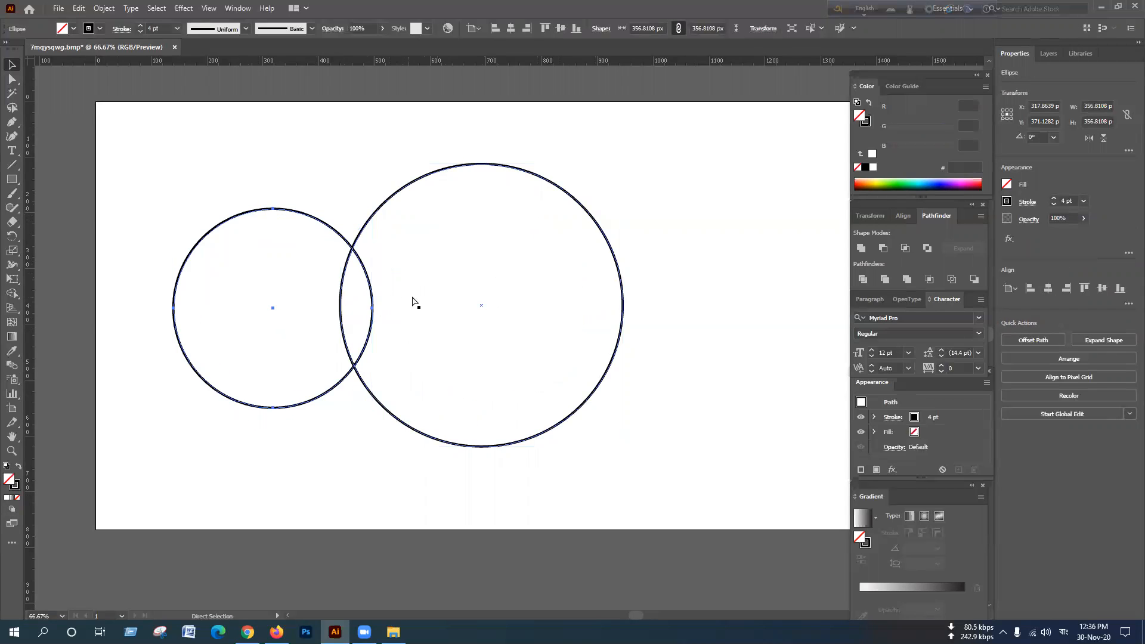
key(ctrl+z)
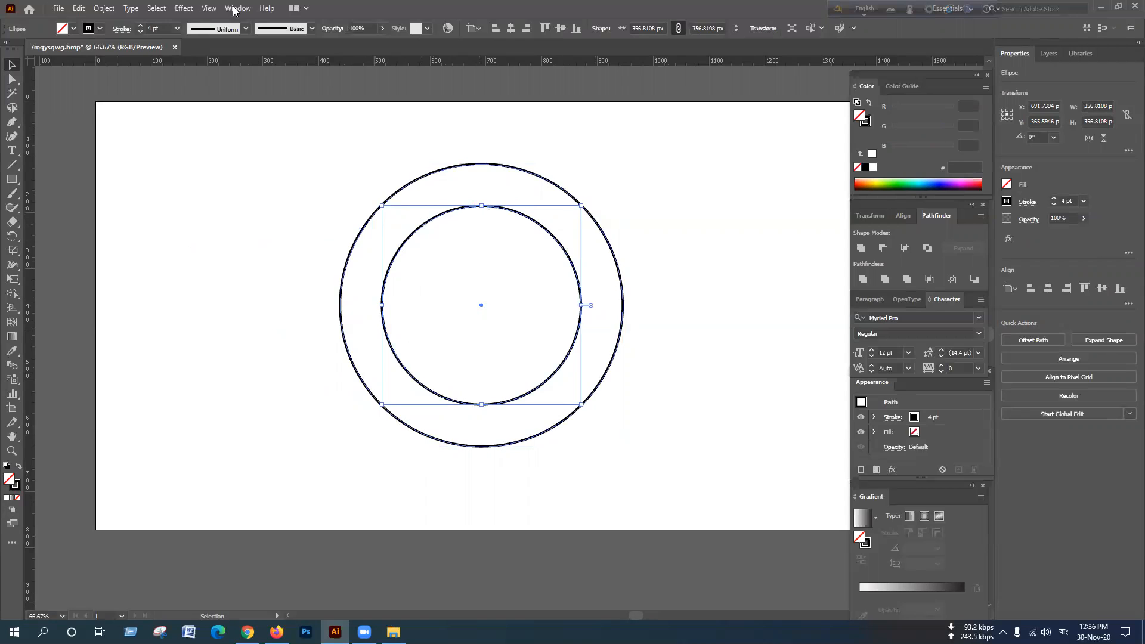
Expand the inner circle with the Fill and Stroke options to turn its outline into a shape.
click(105, 8)
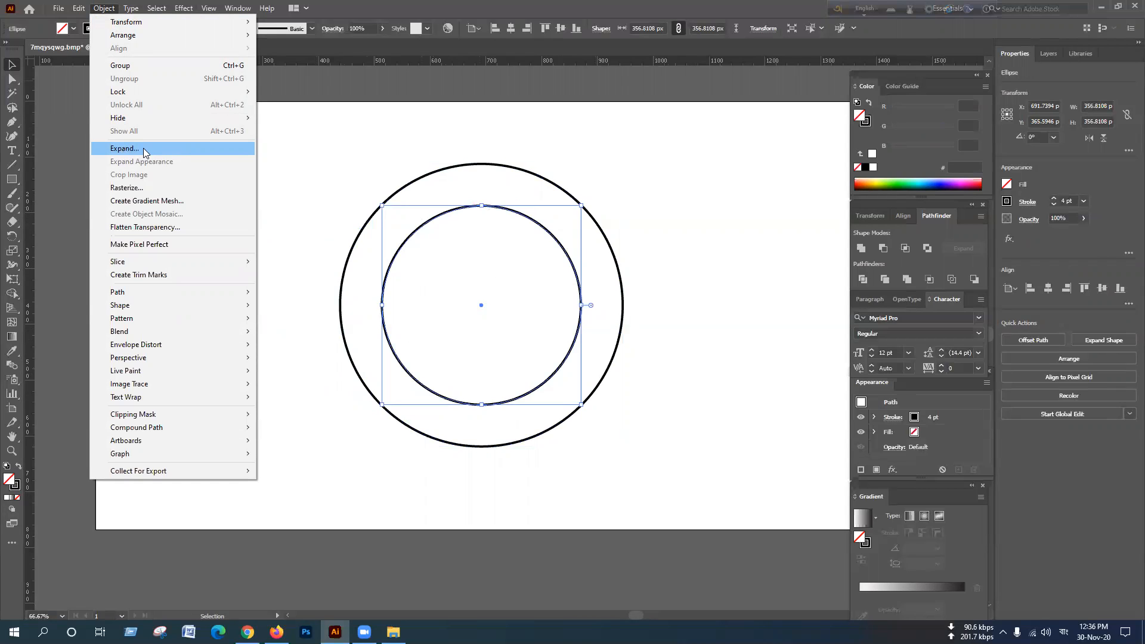
click(125, 151)
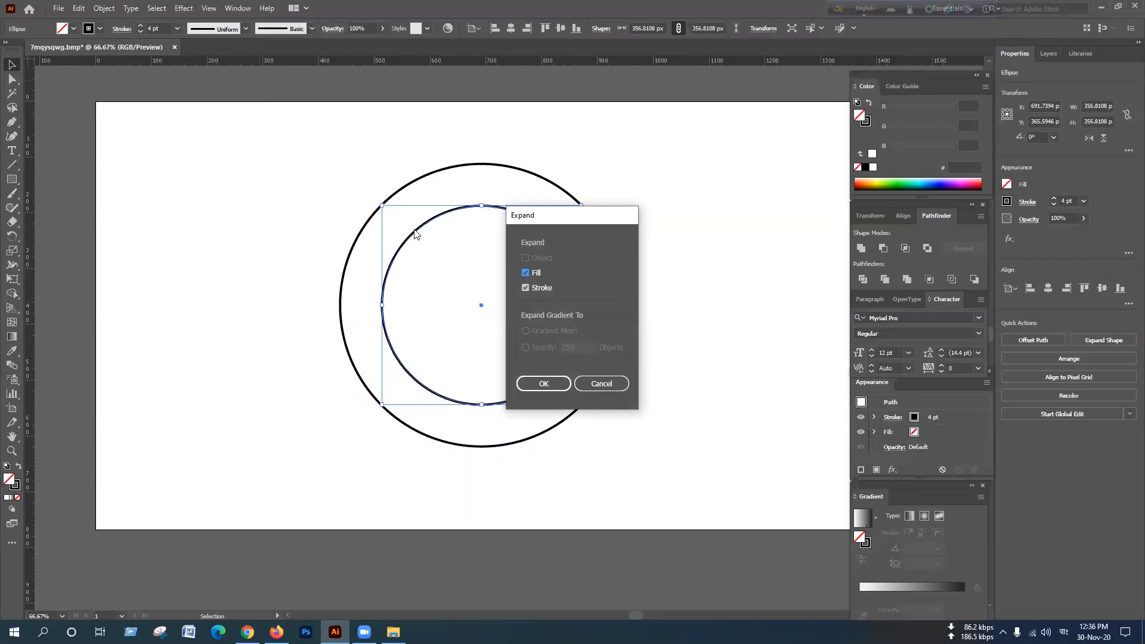
click(548, 383)
click(686, 245)
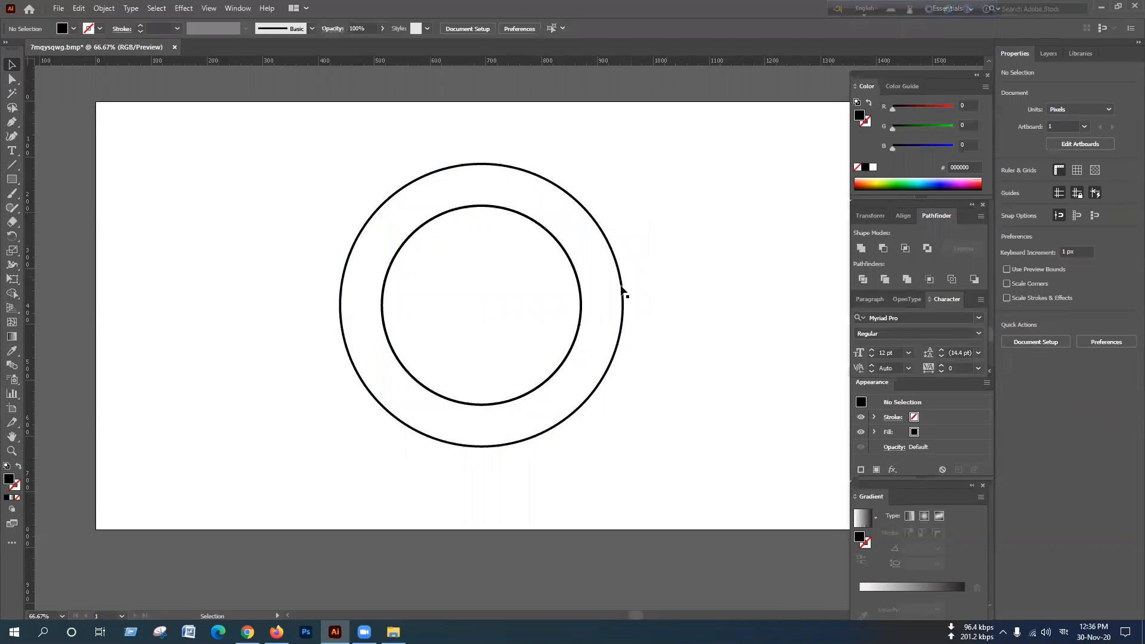
Try enlarging the expanded ring about its centre to about 625 px across, and undo the scaling.
click(582, 298)
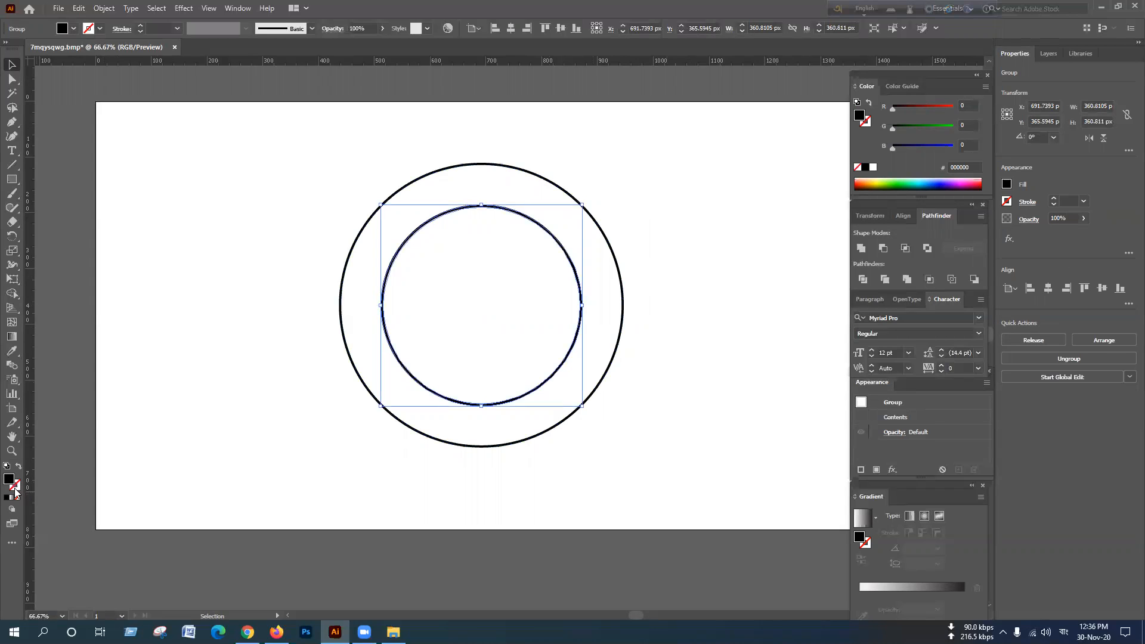
drag(582, 406, 656, 479)
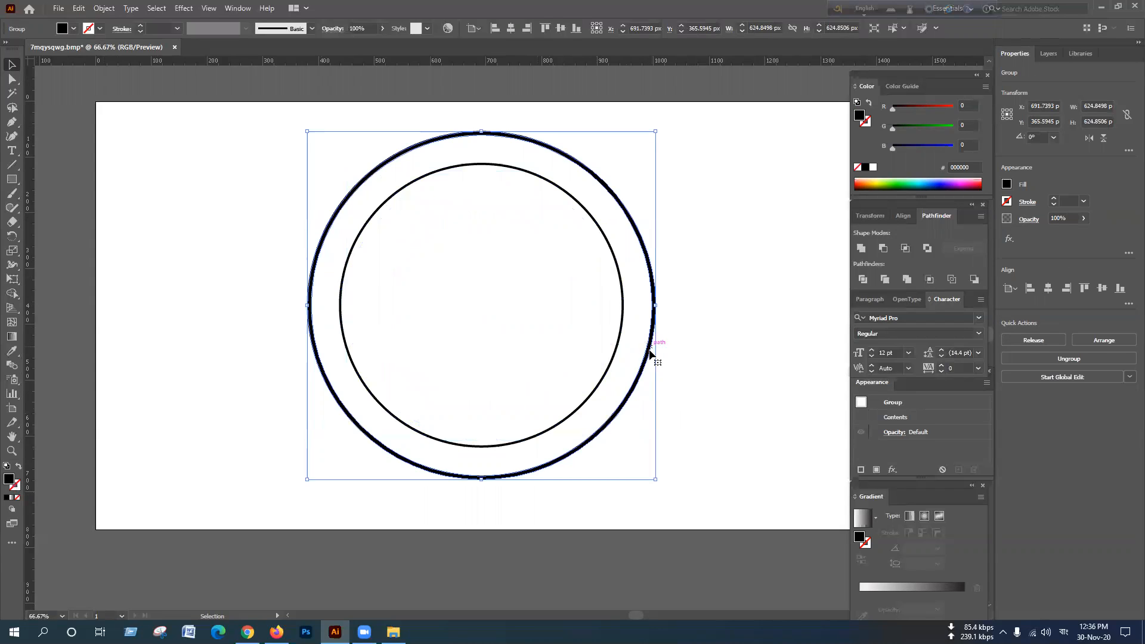
click(671, 326)
click(655, 320)
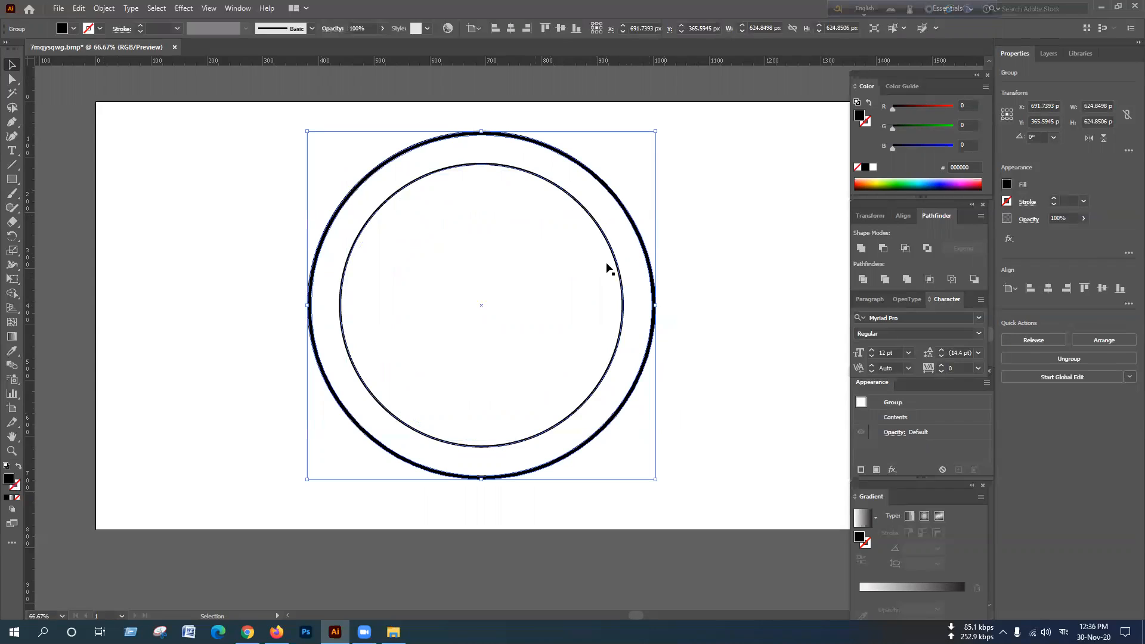
key(ctrl+z)
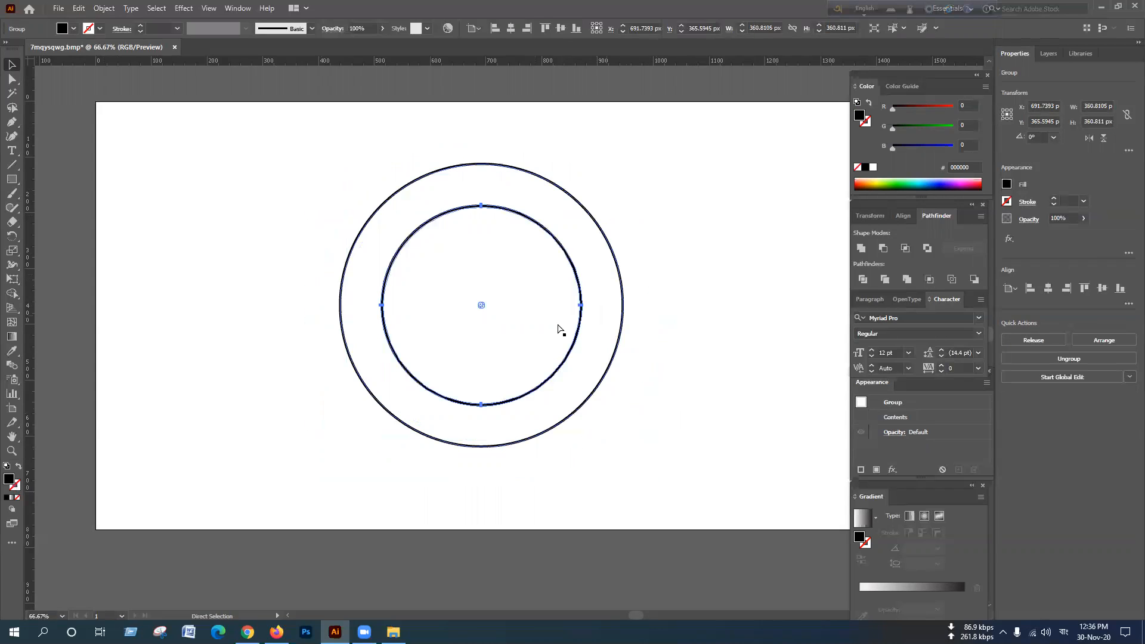
click(711, 320)
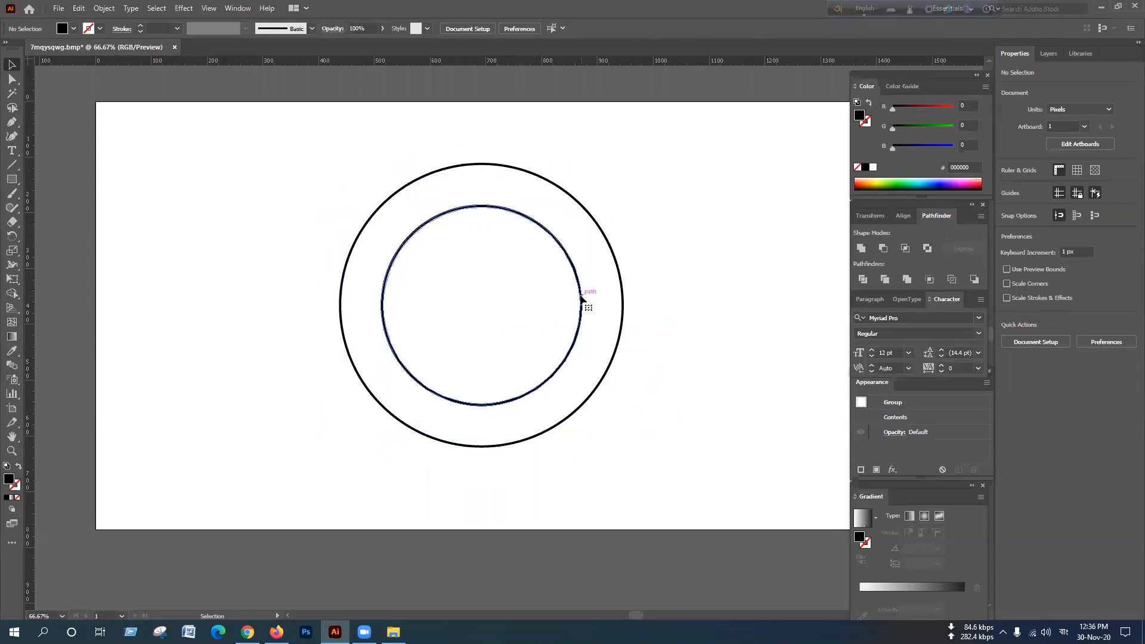
click(582, 299)
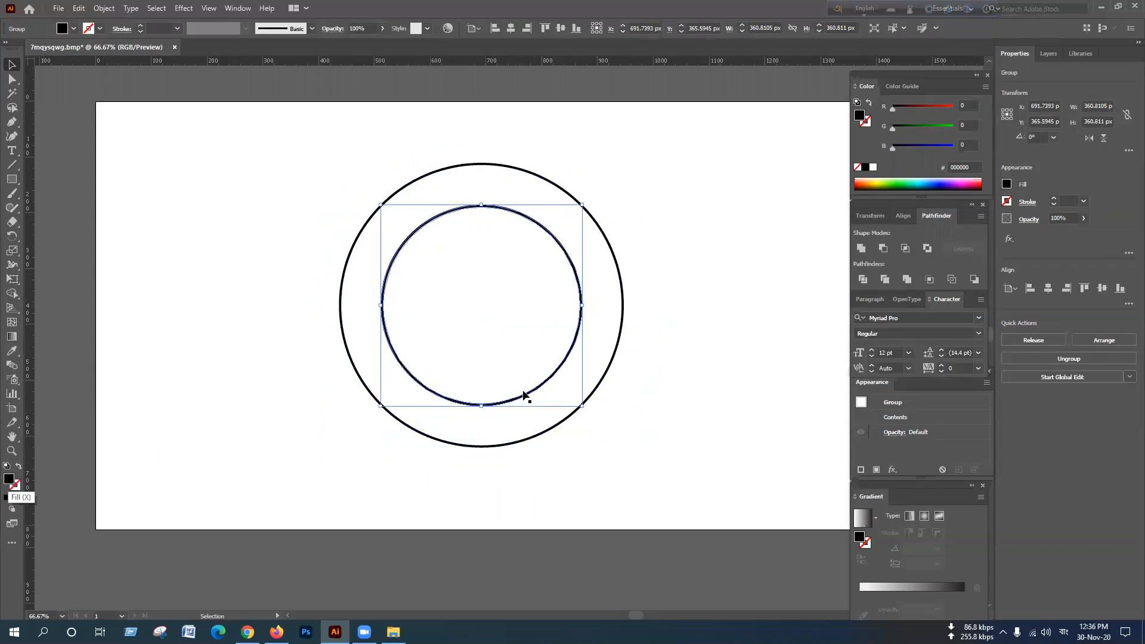
click(659, 301)
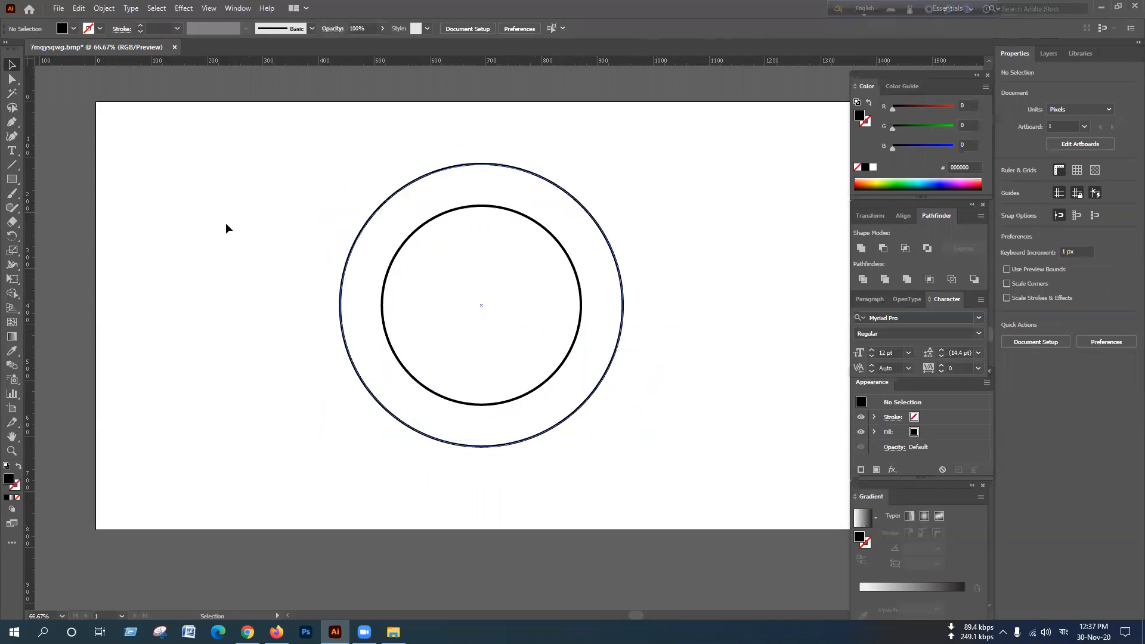
Draw a black rectangle about 436 by 77 px across the middle of the inner ring and apply Minus Front to both.
click(13, 178)
mouse_move(357, 286)
mouse_down()
mouse_move(489, 340)
mouse_move(600, 327)
mouse_up()
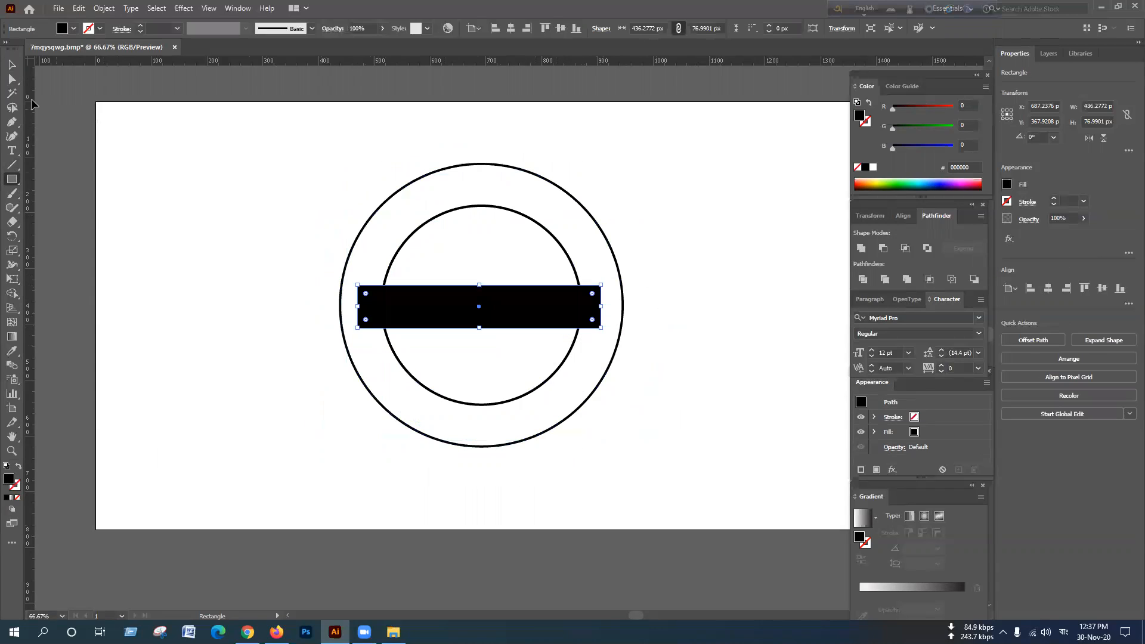
click(12, 64)
shift+click(531, 220)
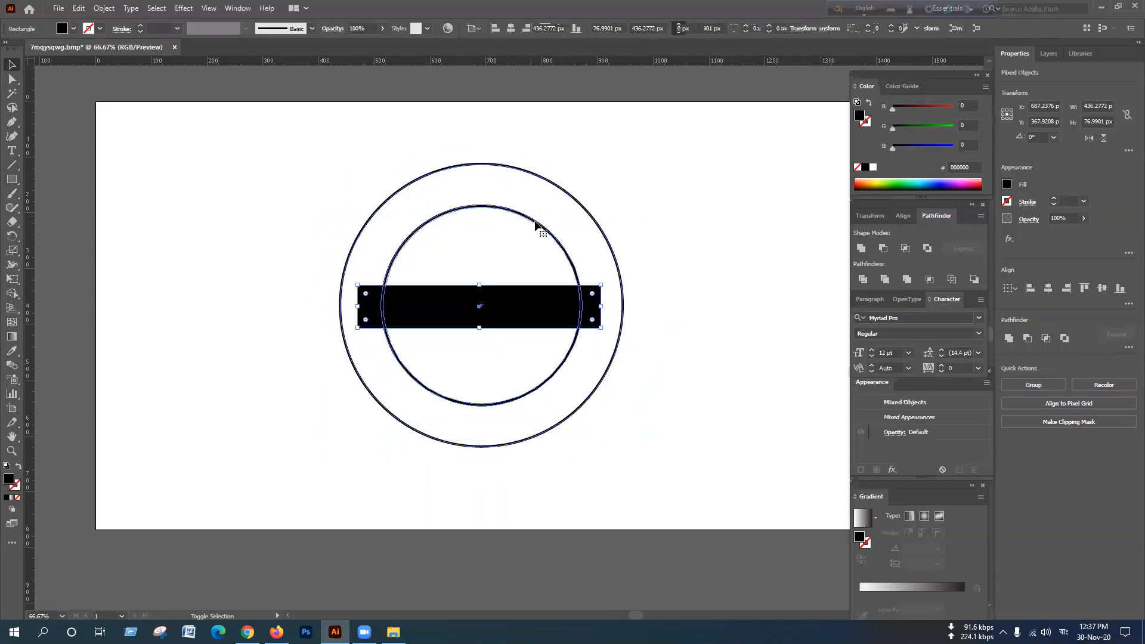
click(883, 248)
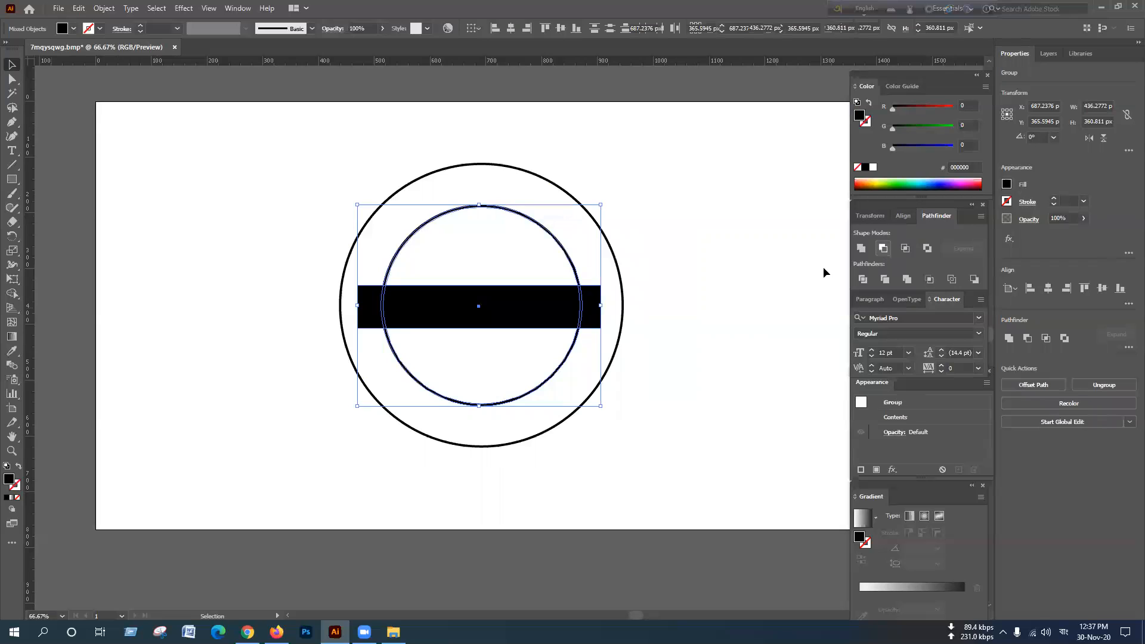
Undo the Minus Front cut on the inner ring and the rectangle used for it.
click(664, 338)
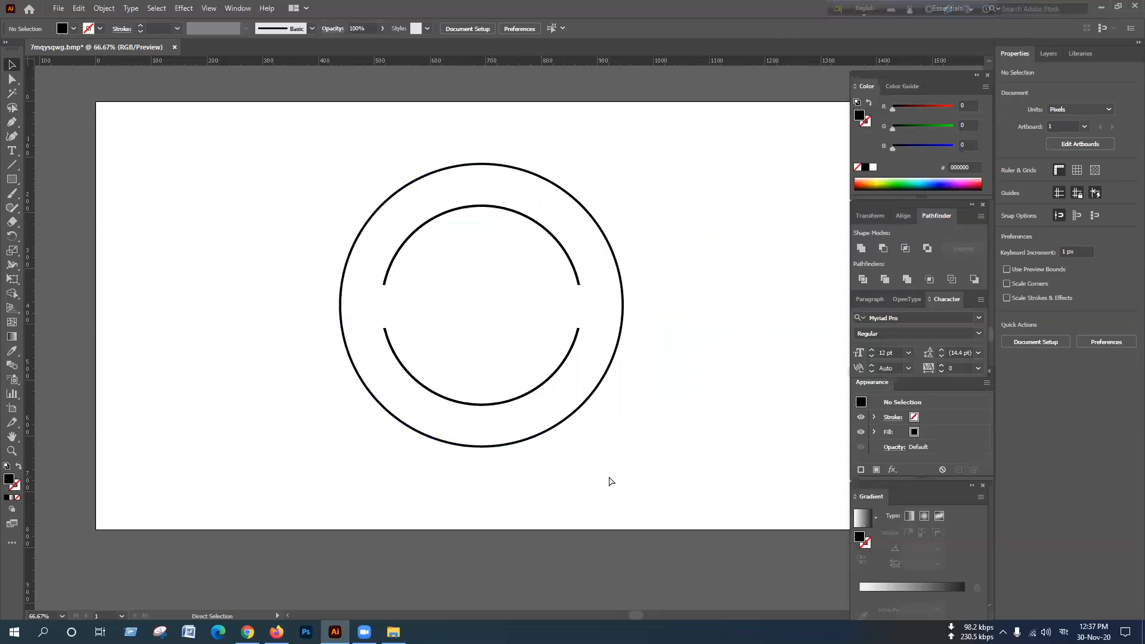
key(ctrl+z)
key(ctrl+z)
click(583, 309)
click(646, 331)
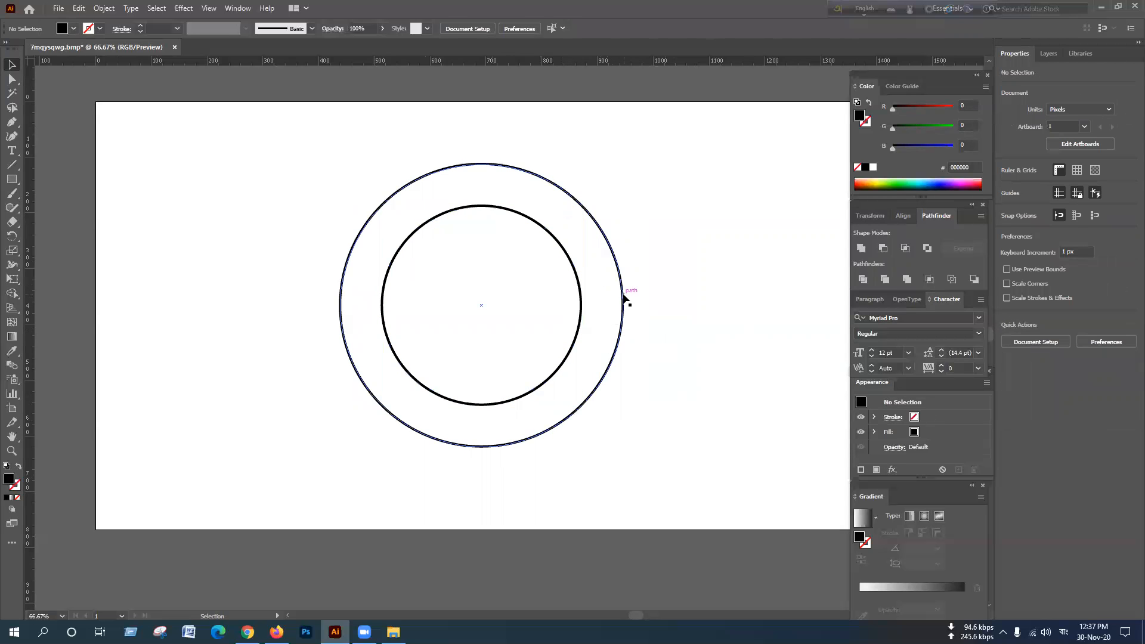
Expand the outer circle to turn its 4 pt outline into a shape.
click(624, 300)
click(104, 9)
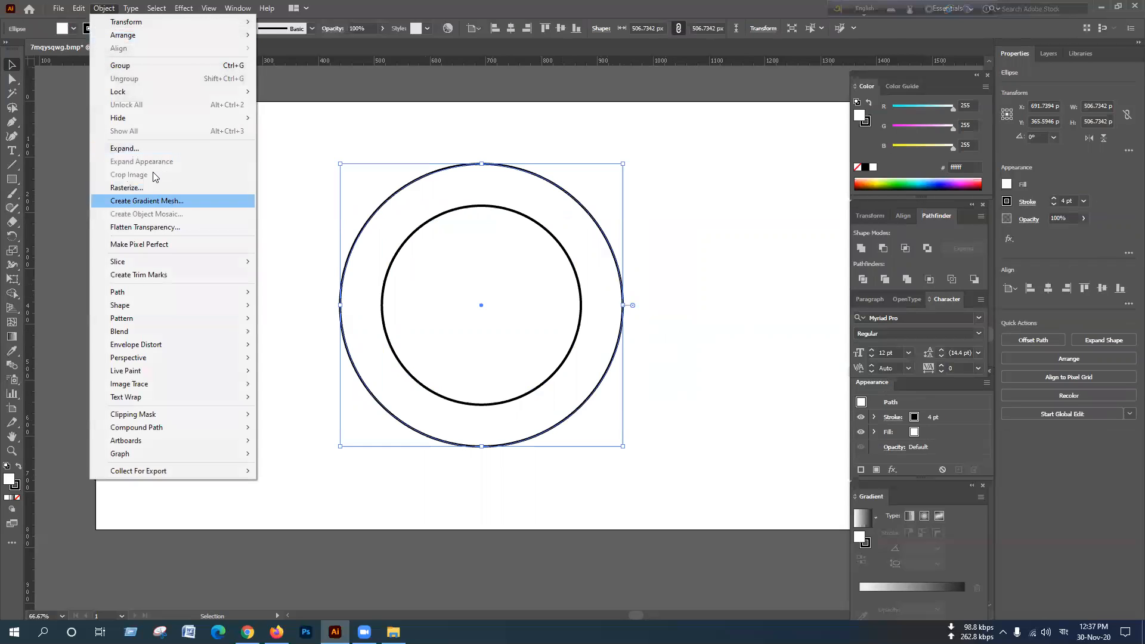
click(137, 149)
click(538, 383)
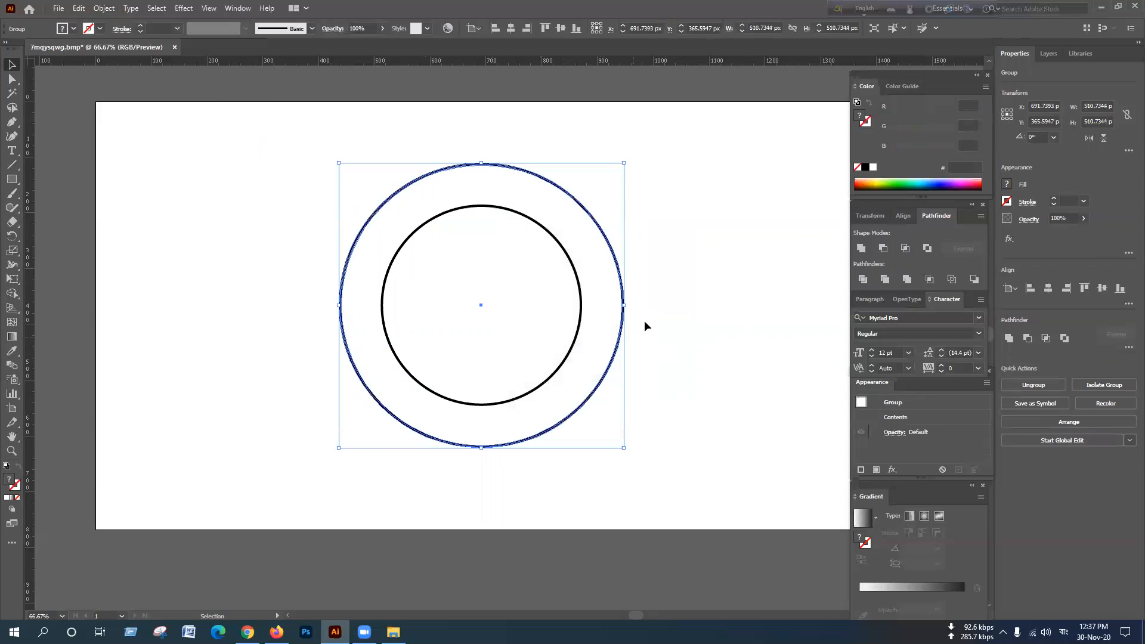
click(667, 296)
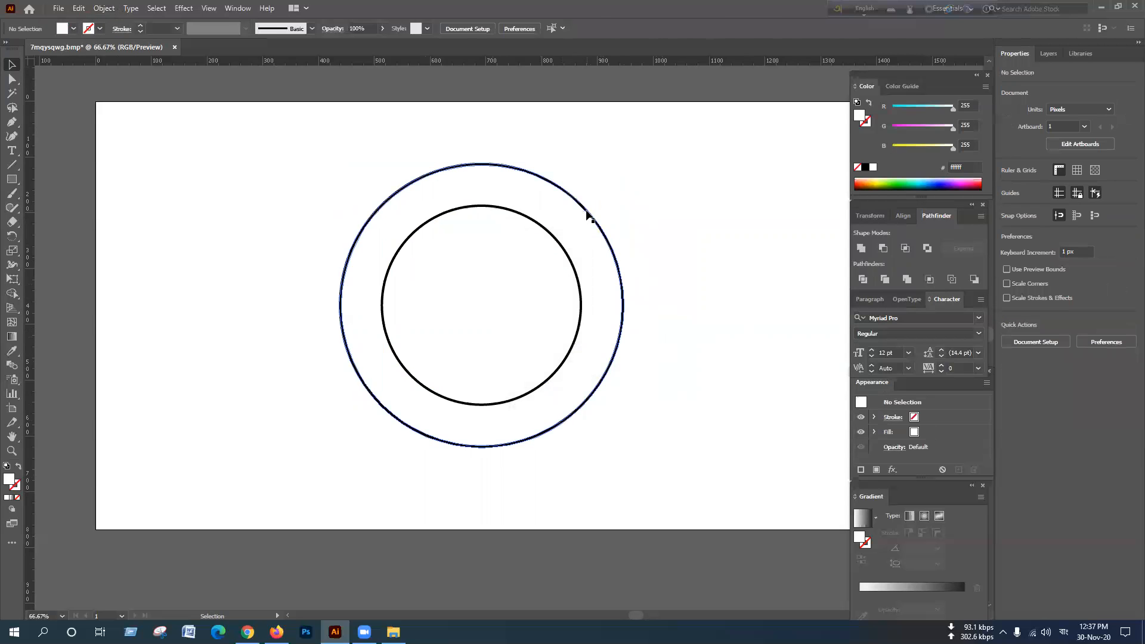
Draw a black rectangle about 766 by 114 px across the middle of both rings.
click(616, 263)
click(575, 268)
click(281, 383)
key(m)
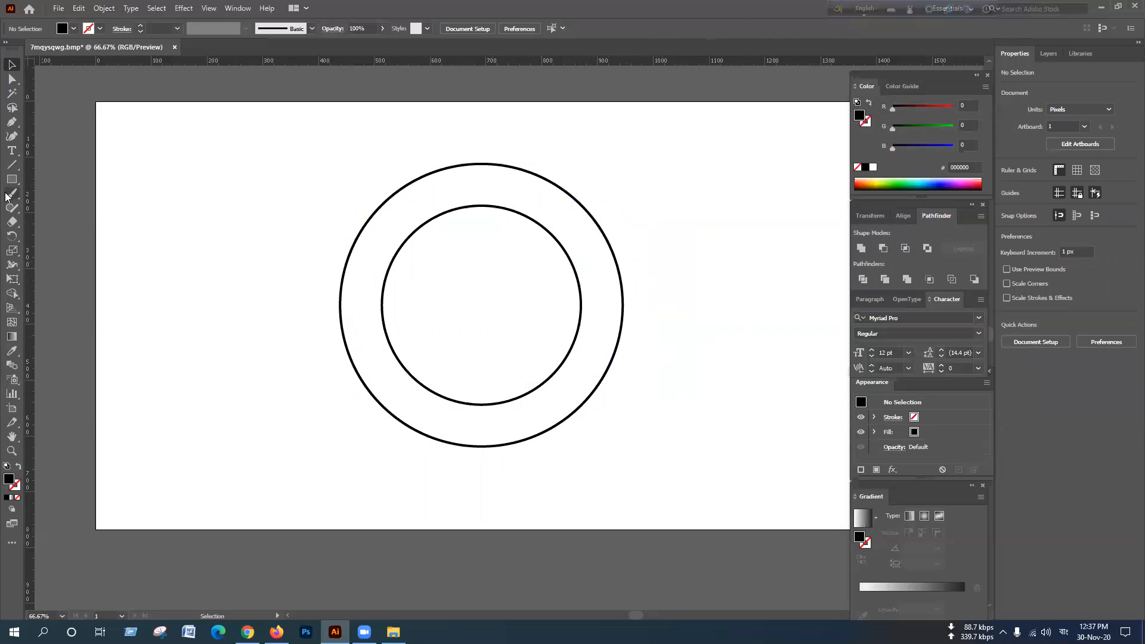
drag(265, 275, 692, 338)
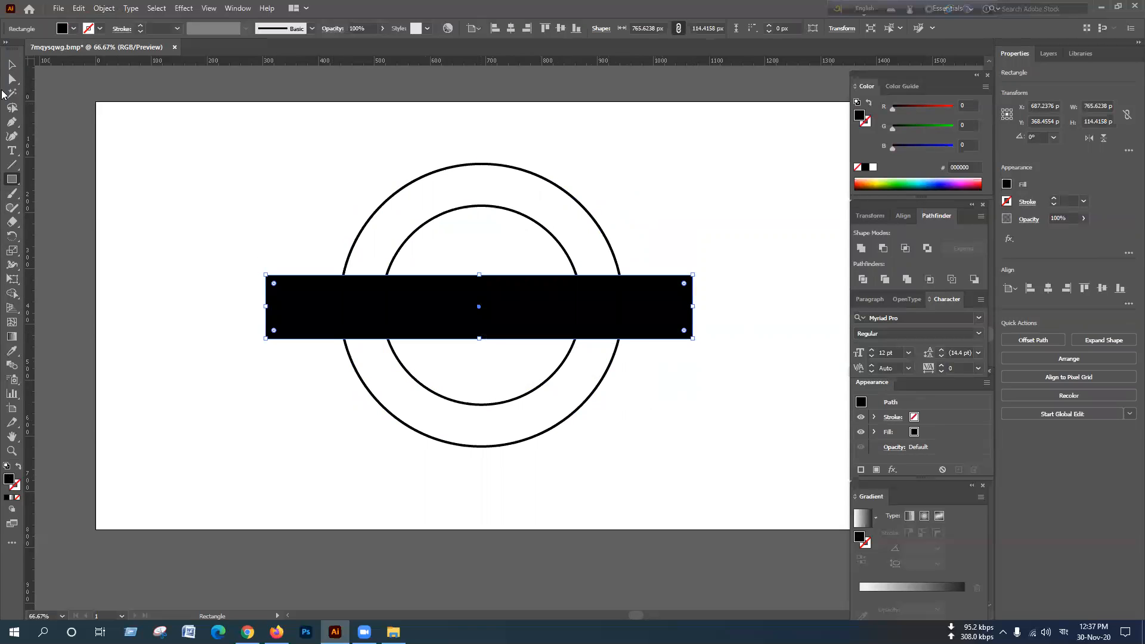
Centre the rectangle on the inner ring's right edge, level with the rings' centre, and copy it.
click(11, 64)
click(606, 462)
drag(531, 320, 546, 392)
click(519, 212)
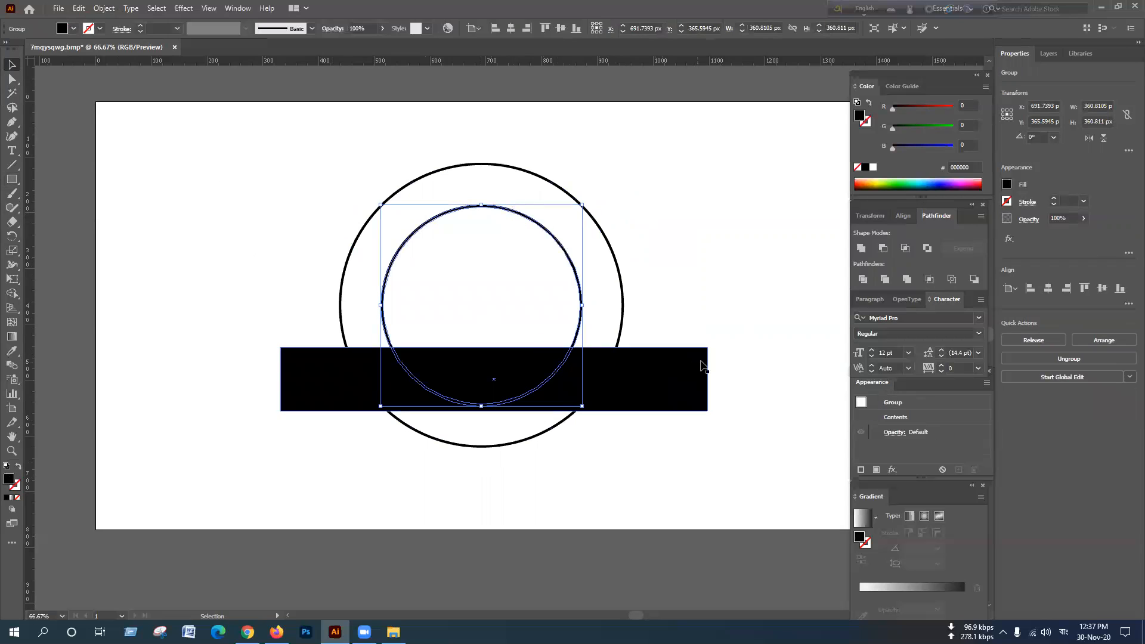
drag(683, 390, 704, 309)
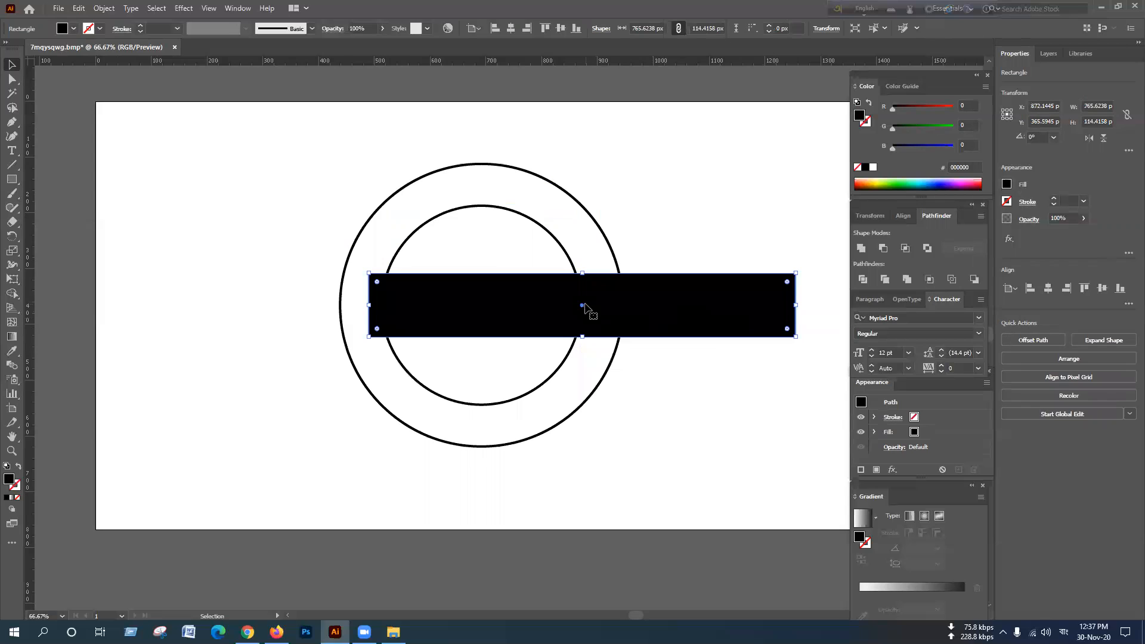
key(a)
key(v)
Subtract the rectangle from the inner ring with Minus Front to cut a horizontal gap through it.
click(527, 216)
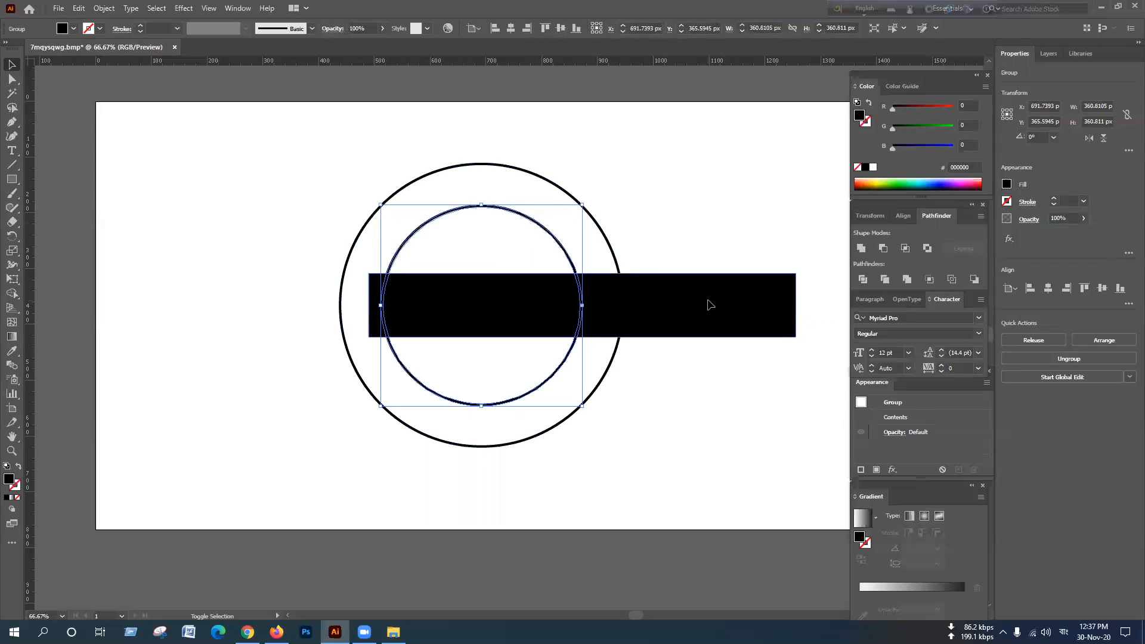
shift+click(710, 305)
click(882, 248)
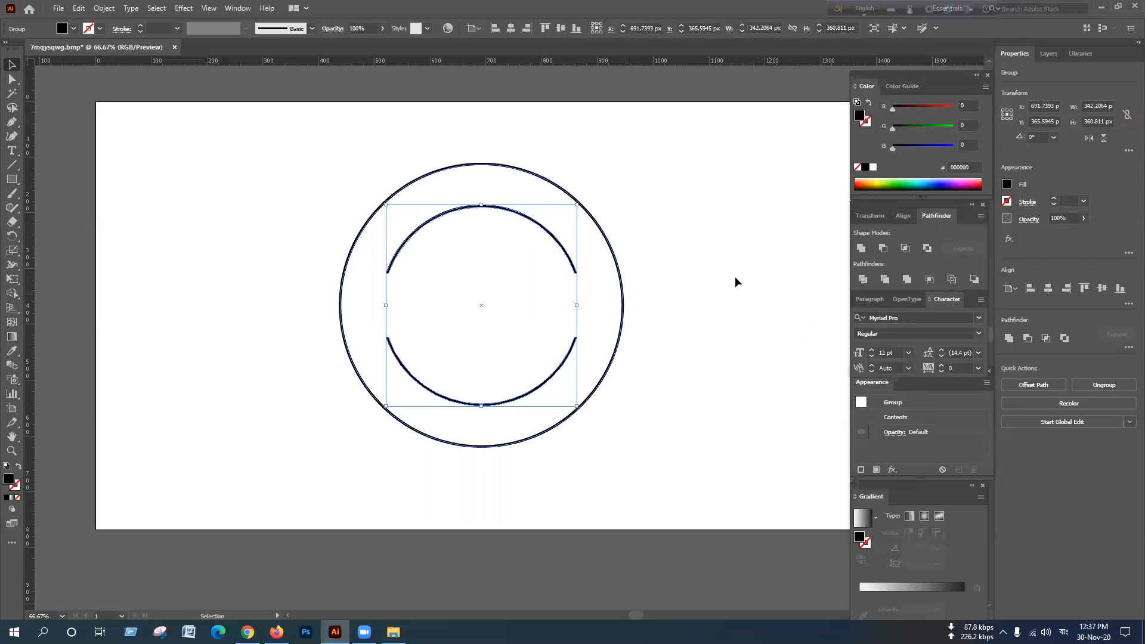
click(519, 330)
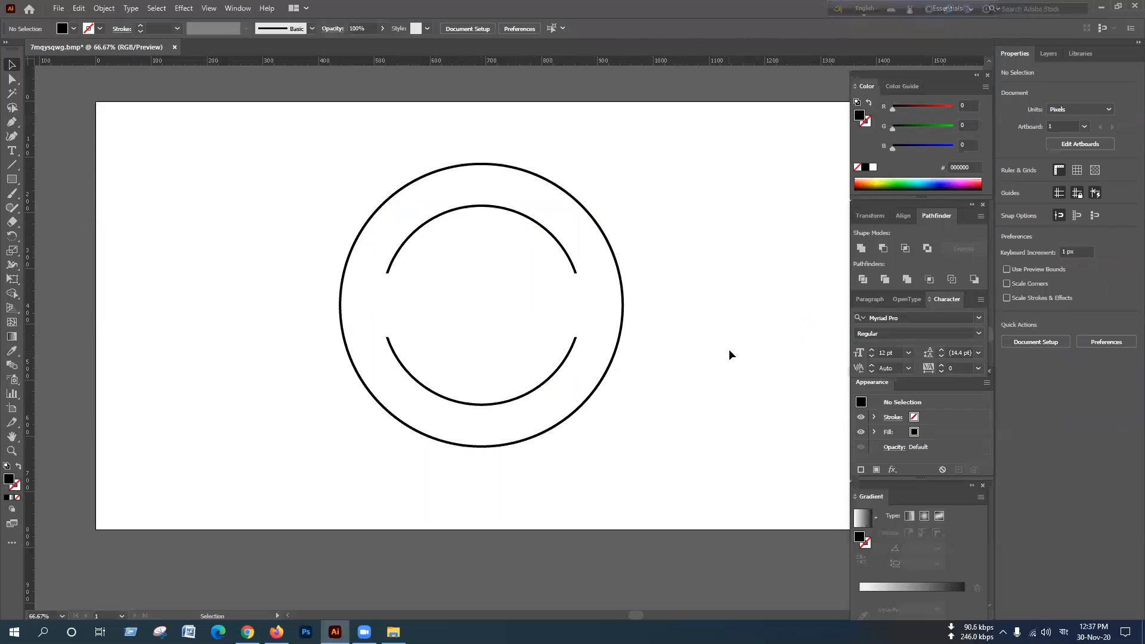
Paste the copied rectangle in front and shift it left so it spans the full width of both rings.
key(ctrl+f)
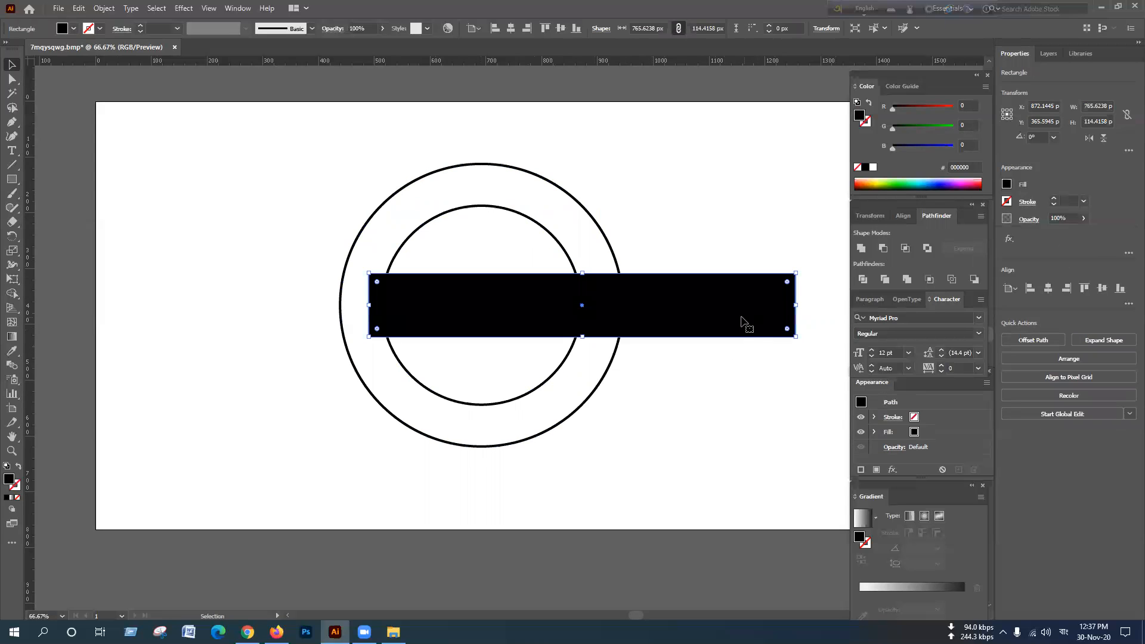
drag(729, 320, 657, 322)
Try Minus Front on the grouped outer ring and the rectangle, and undo the subtraction.
click(623, 244)
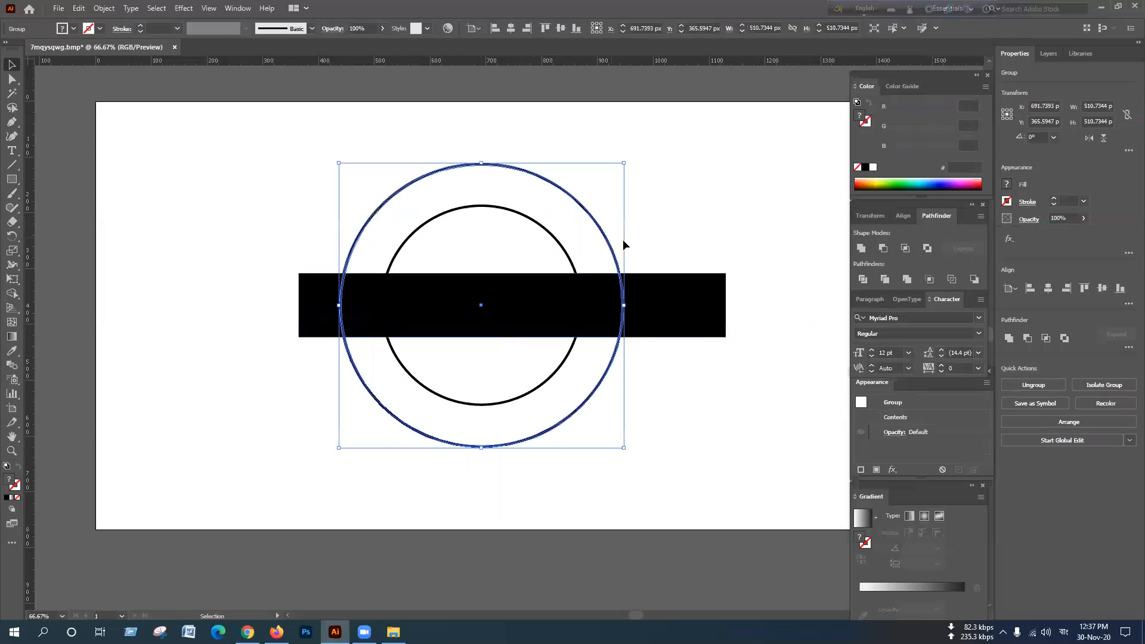
shift+click(667, 302)
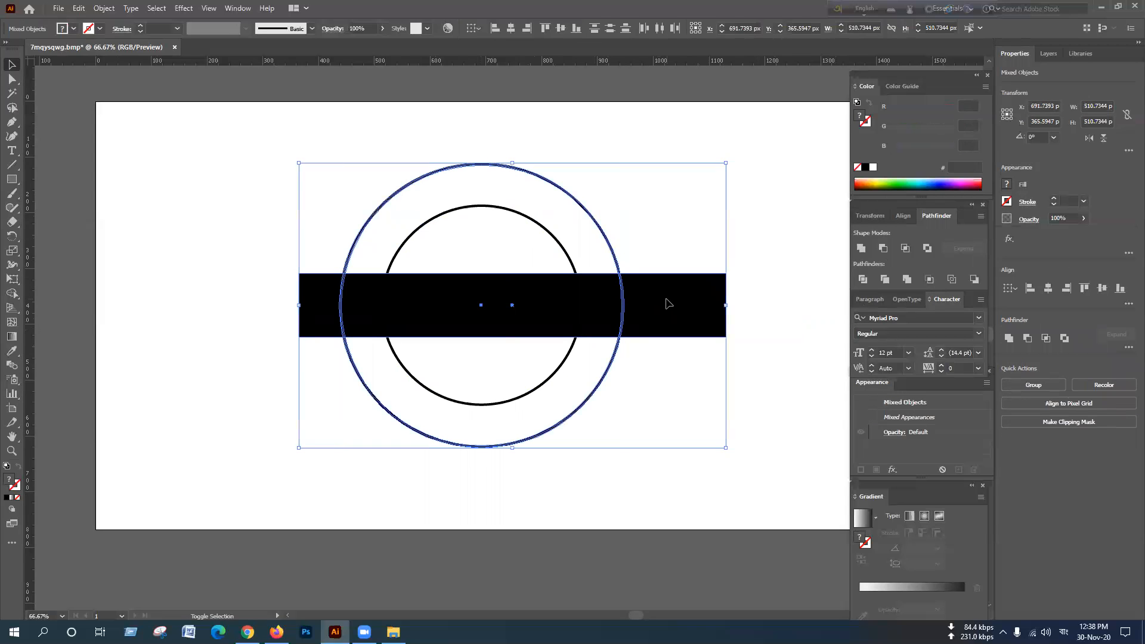
click(882, 249)
key(ctrl+z)
Ungroup the expanded outer circle to separate its ring from its white fill.
click(612, 241)
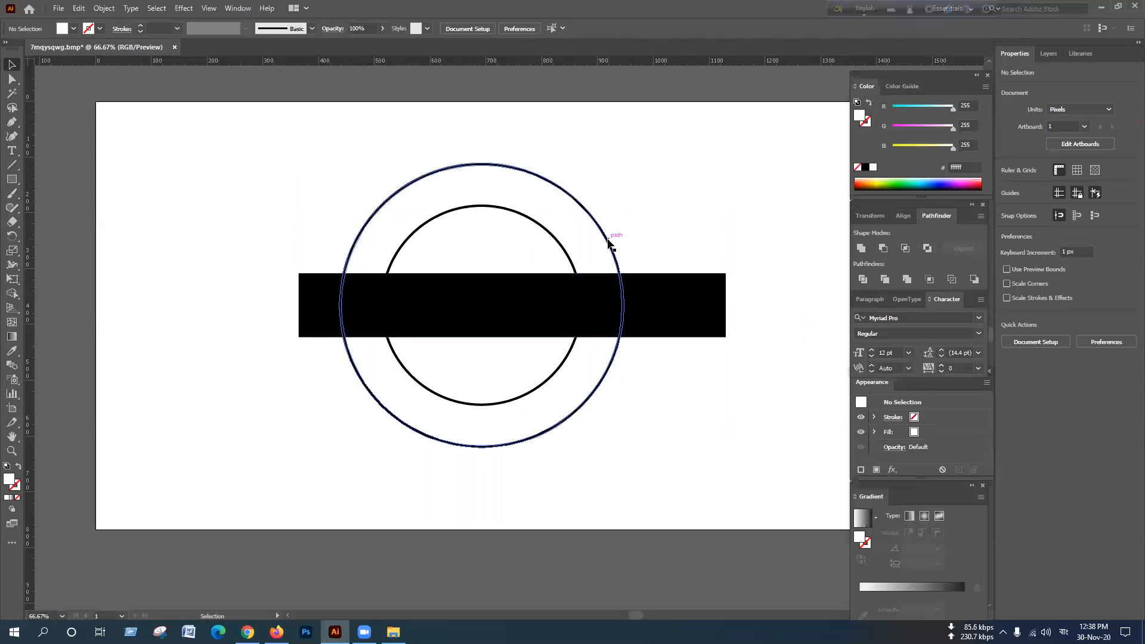
click(612, 241)
right_click(610, 241)
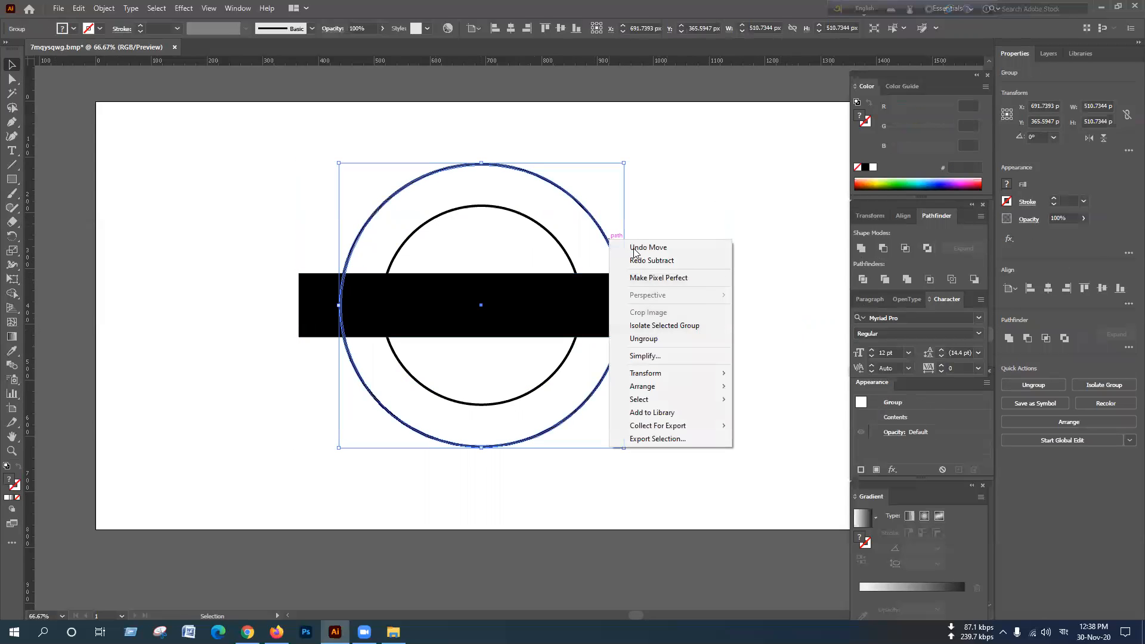
click(683, 334)
click(719, 237)
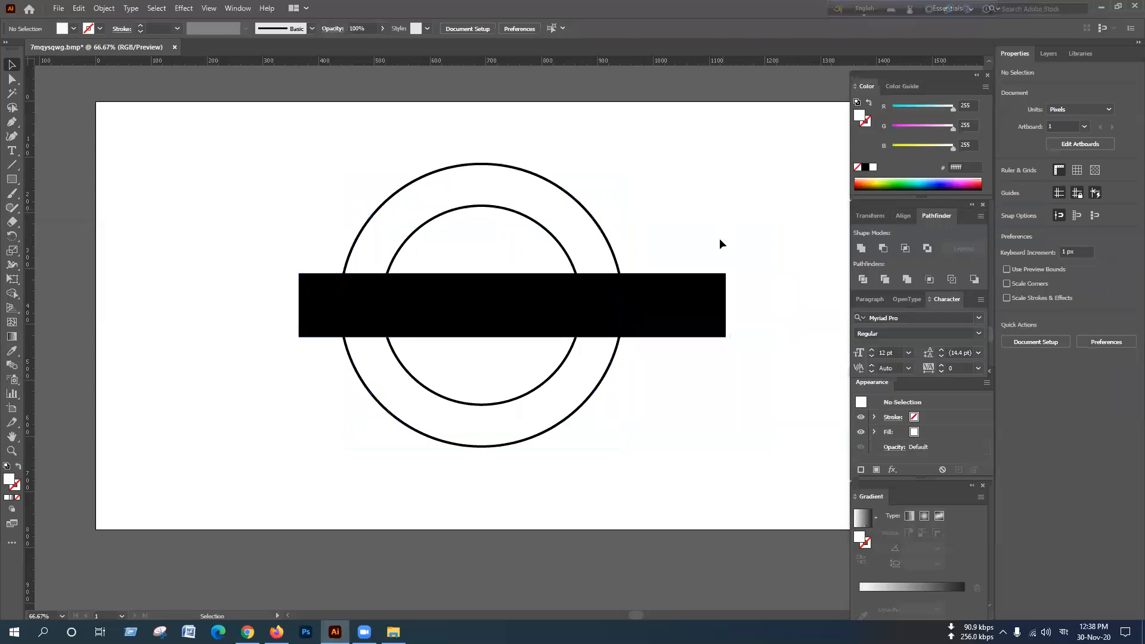
Try moving the ungrouped outer ring away from its white fill circle, and undo the move.
click(617, 243)
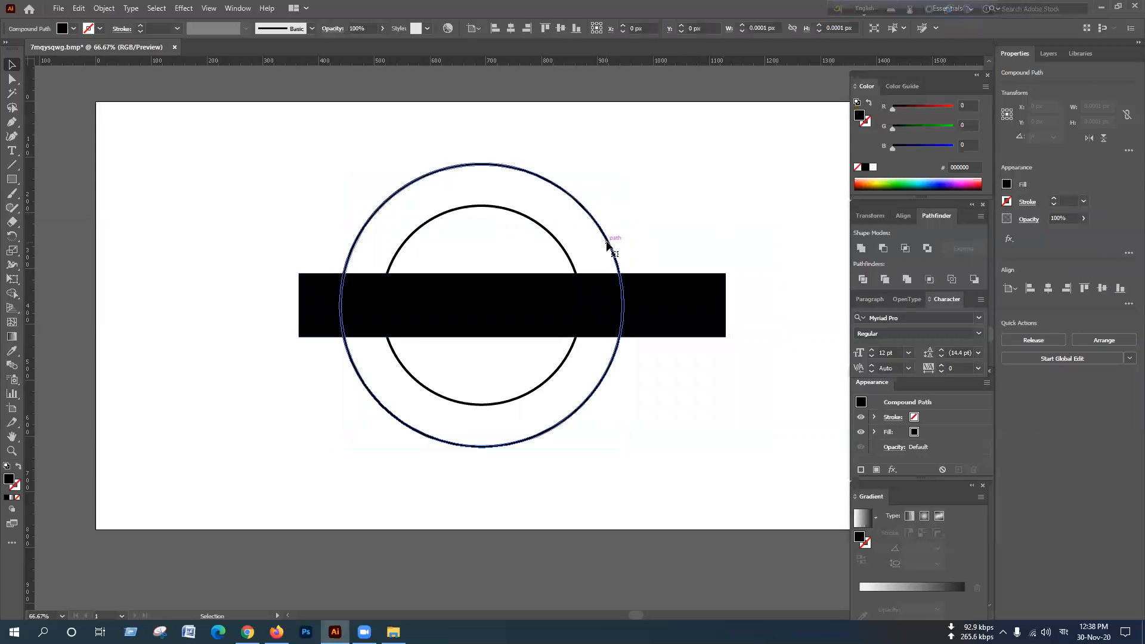
click(650, 236)
drag(614, 250, 444, 257)
drag(659, 202, 587, 248)
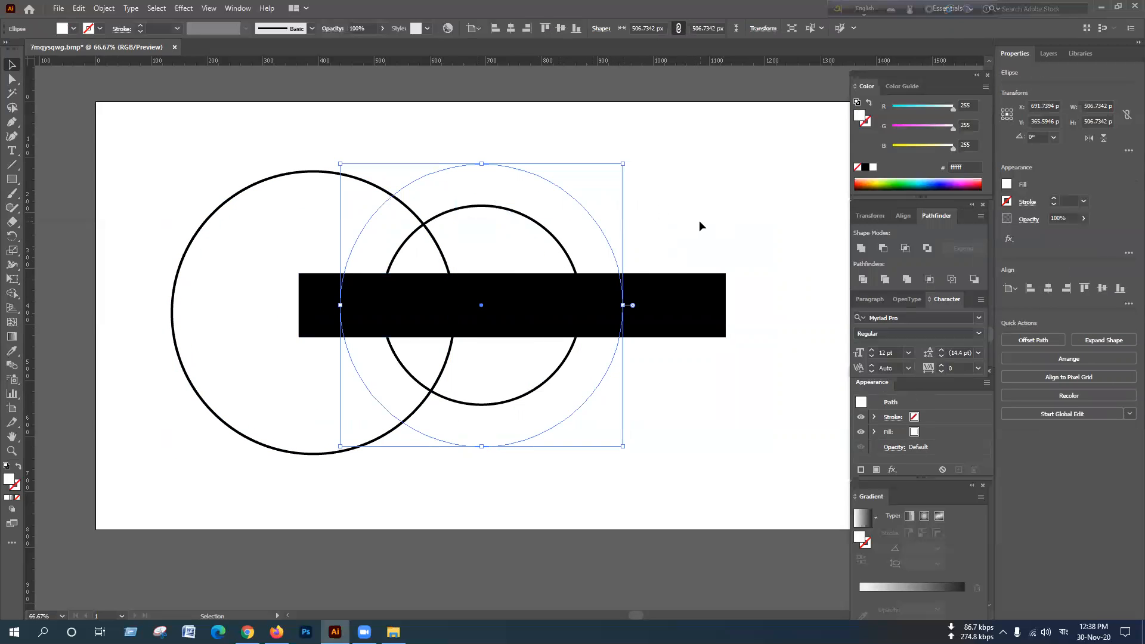
key(ctrl+z)
click(691, 217)
click(593, 244)
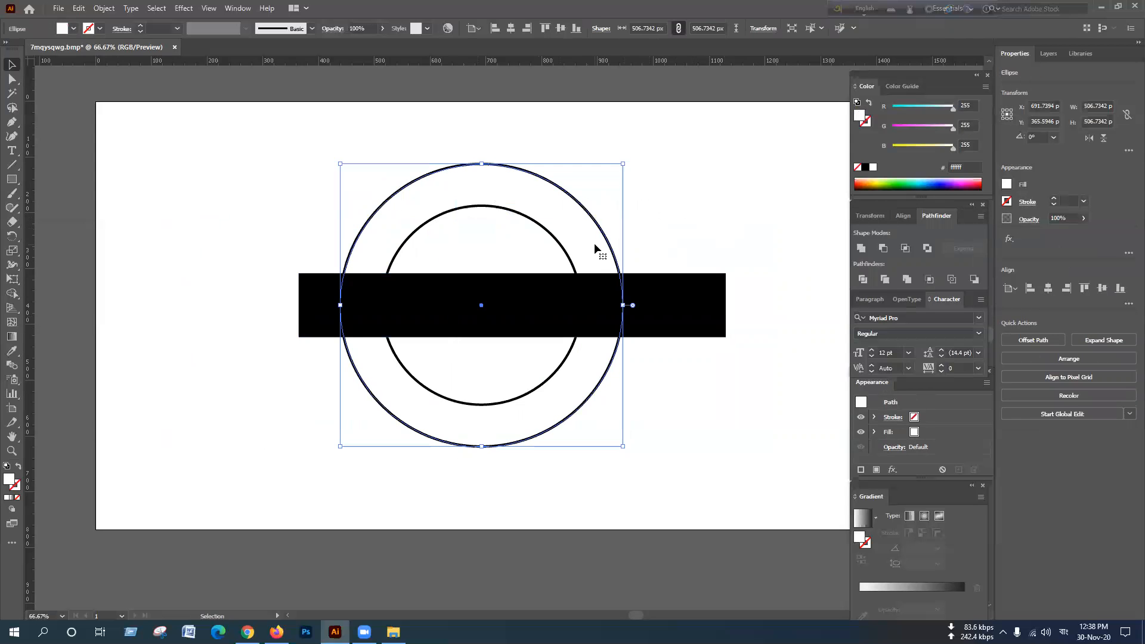
click(804, 212)
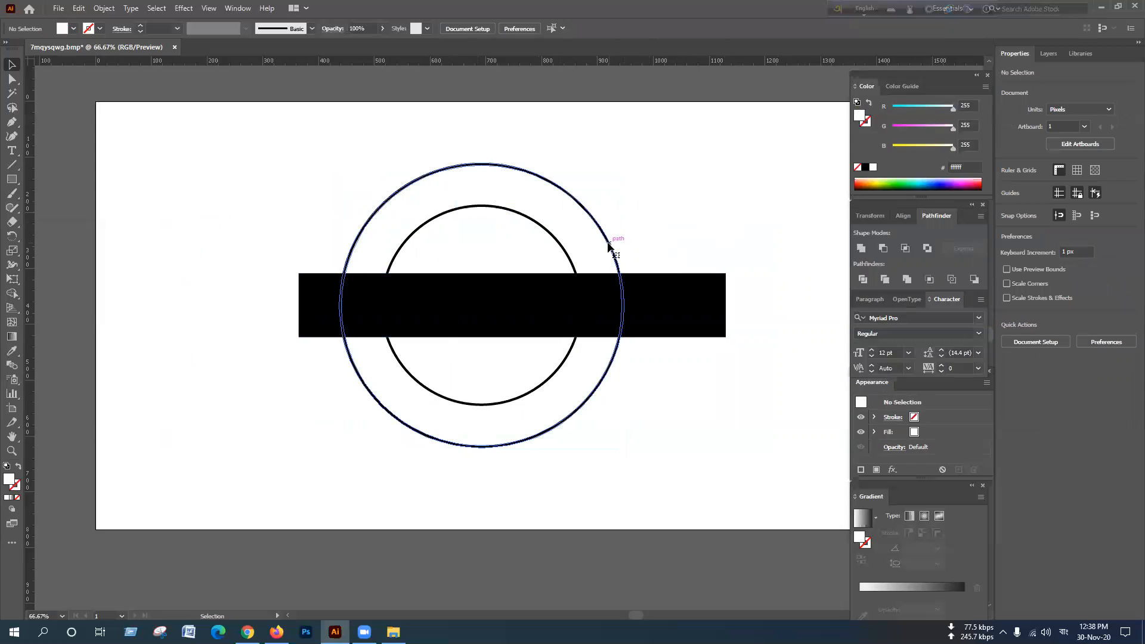
Subtract the rectangle from the outer ring with Minus Front to cut a matching horizontal gap.
click(608, 245)
click(692, 199)
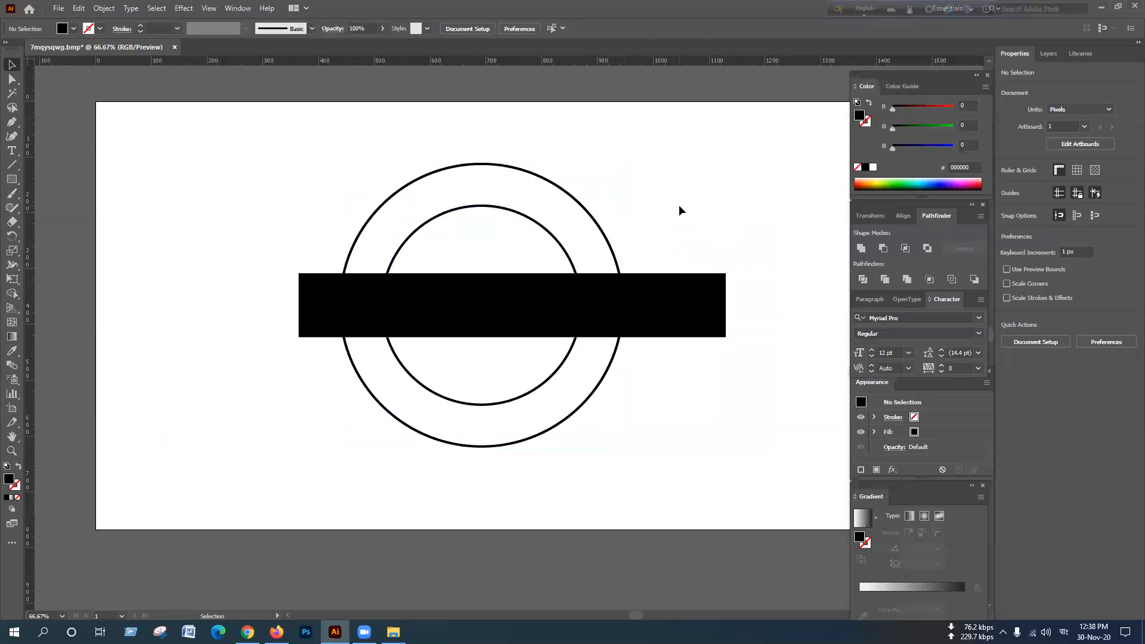
click(614, 257)
shift+click(678, 297)
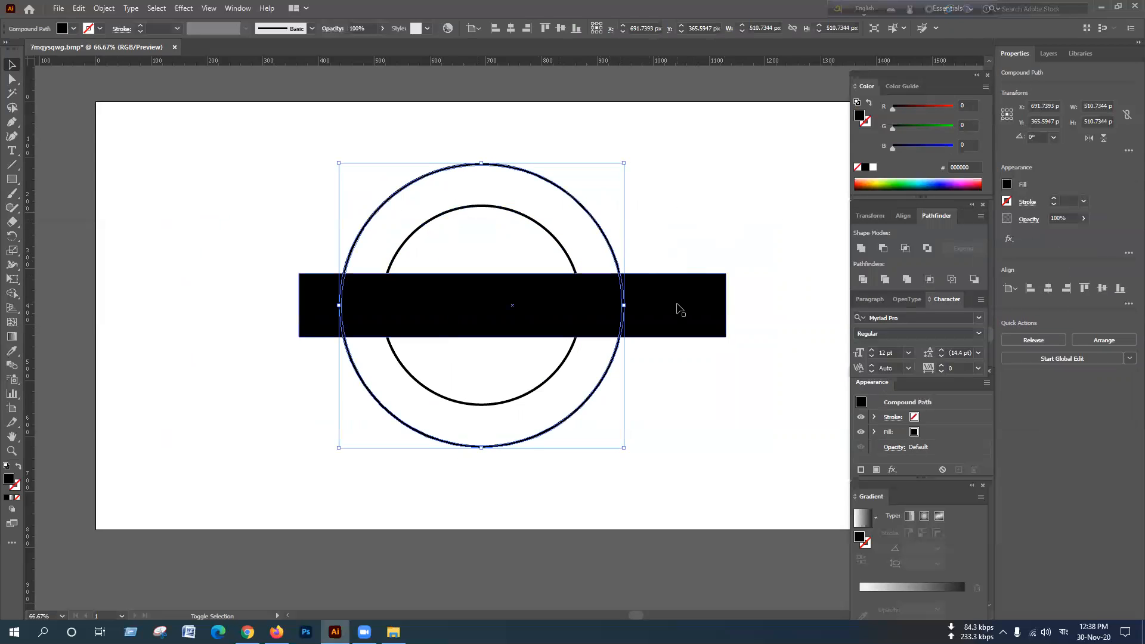
click(884, 248)
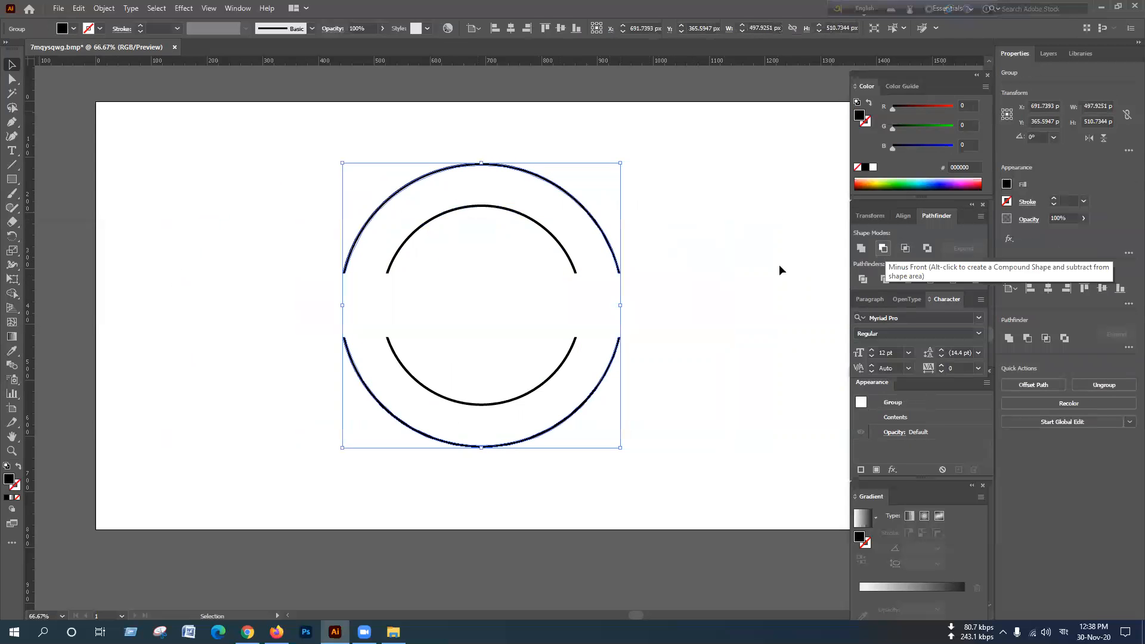
click(730, 259)
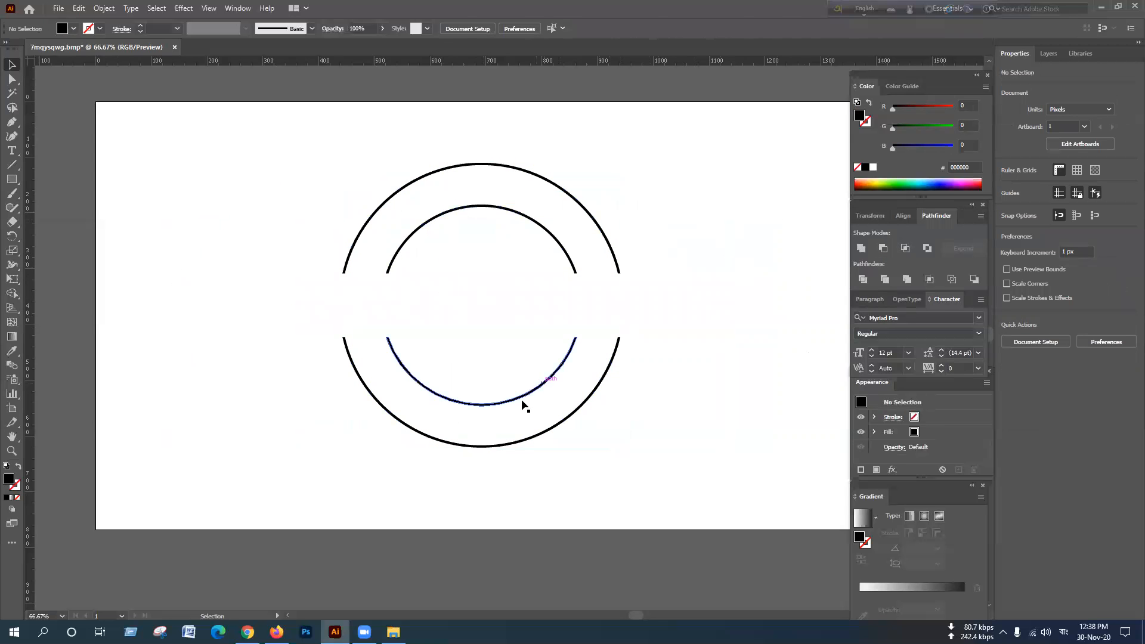
Check the reference stamp in the browser, and draw a circle about 391 px across between the two rings.
click(276, 632)
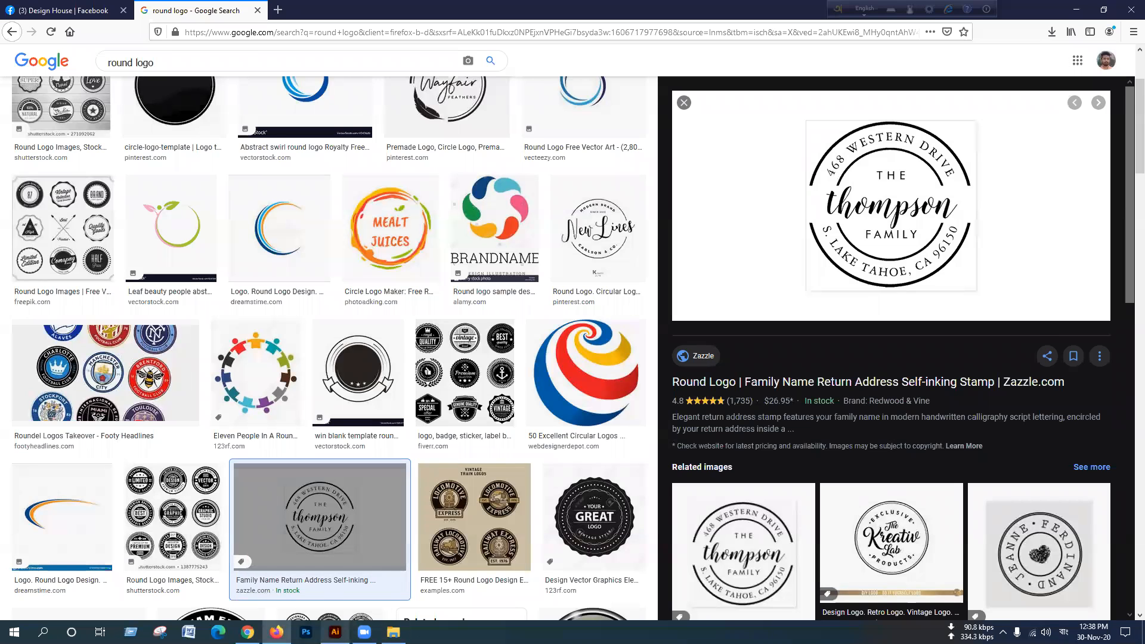
click(335, 632)
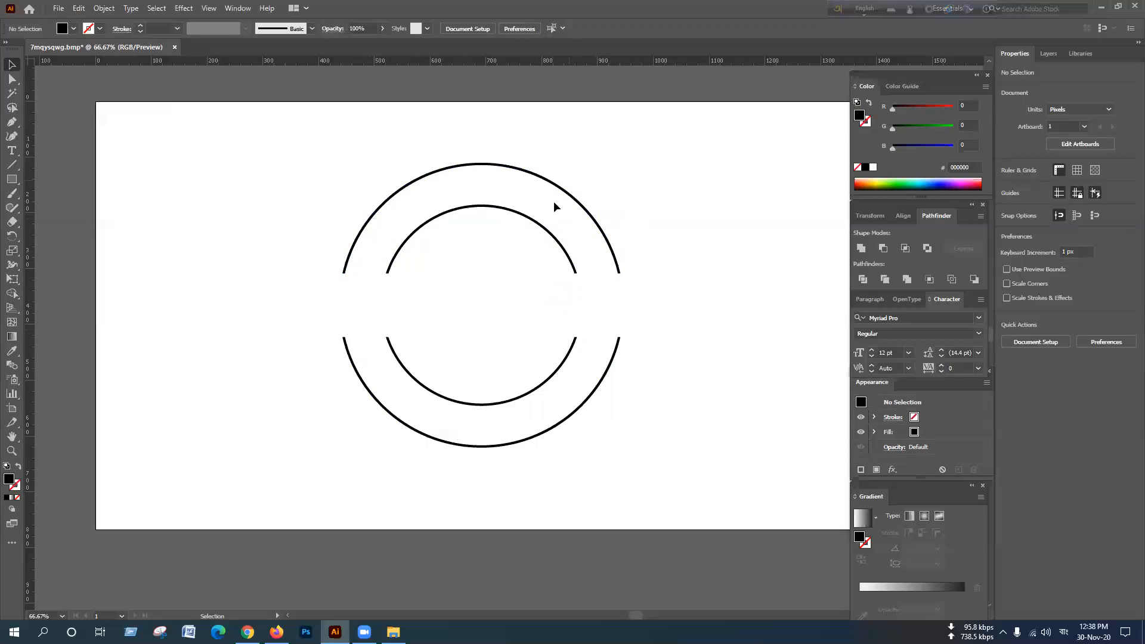
click(12, 179)
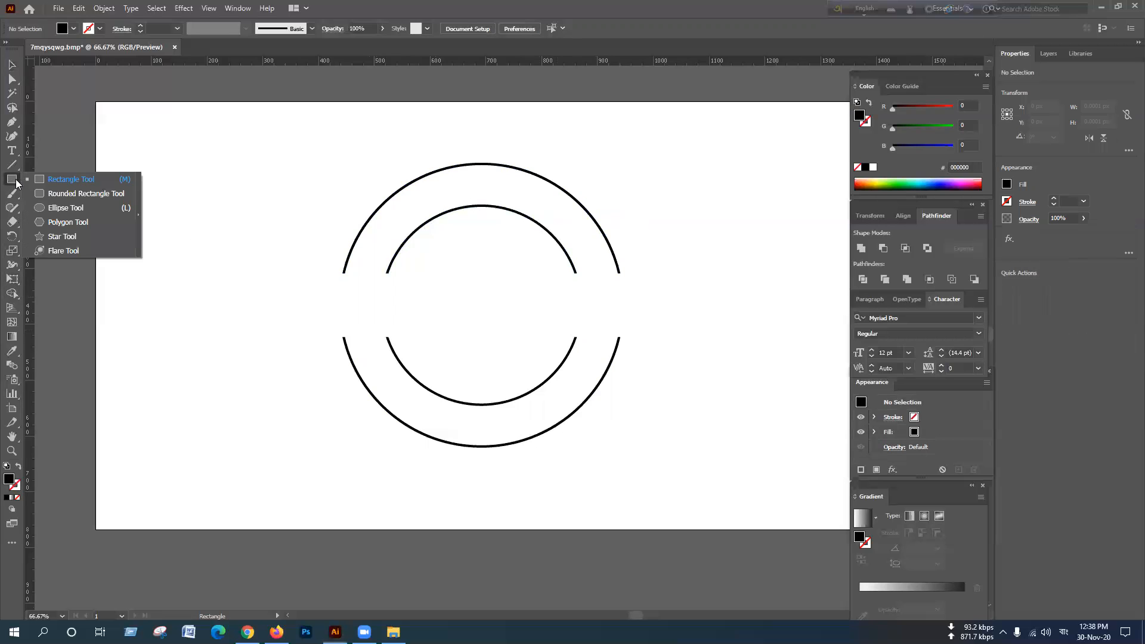
click(53, 208)
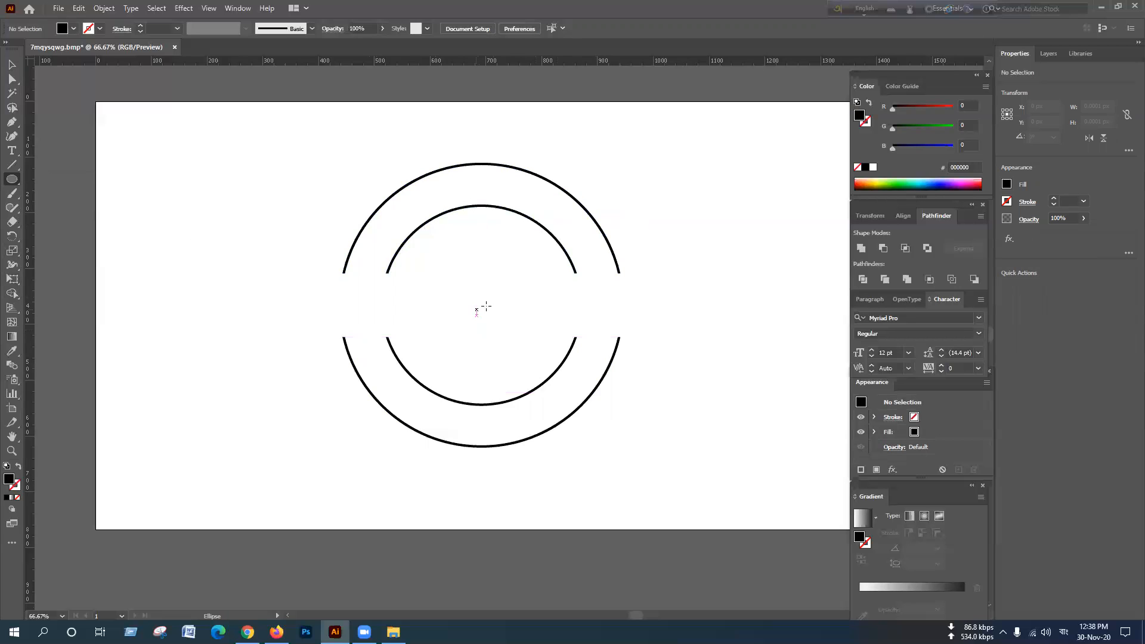
drag(477, 301, 585, 394)
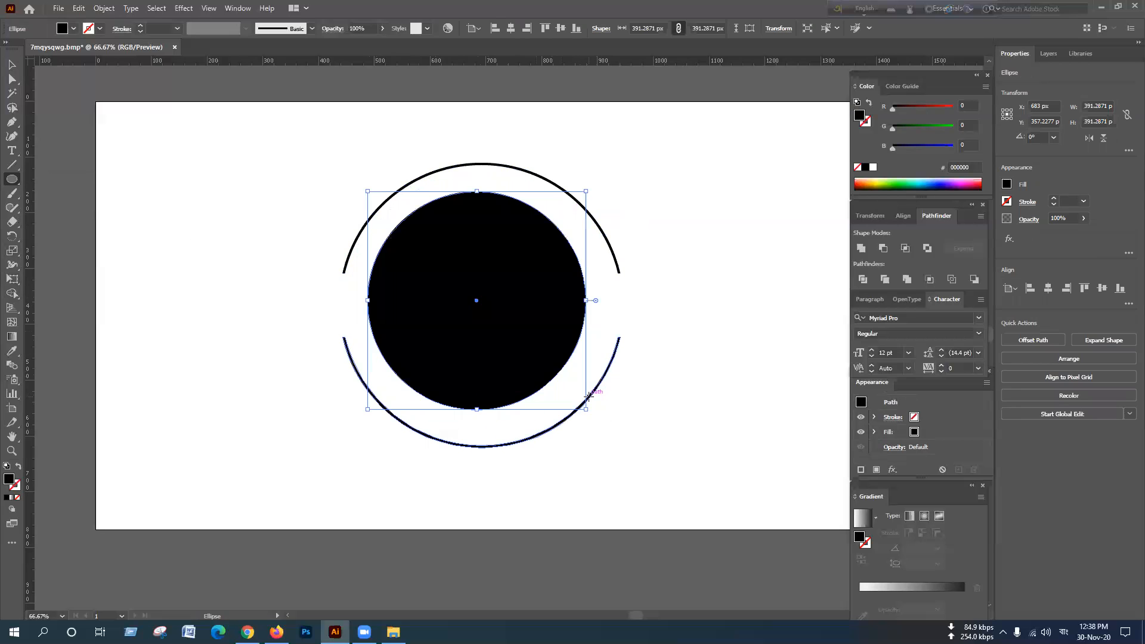
Swap the new circle's fill and stroke to give it a 1 pt black outline and no fill.
click(18, 466)
click(12, 63)
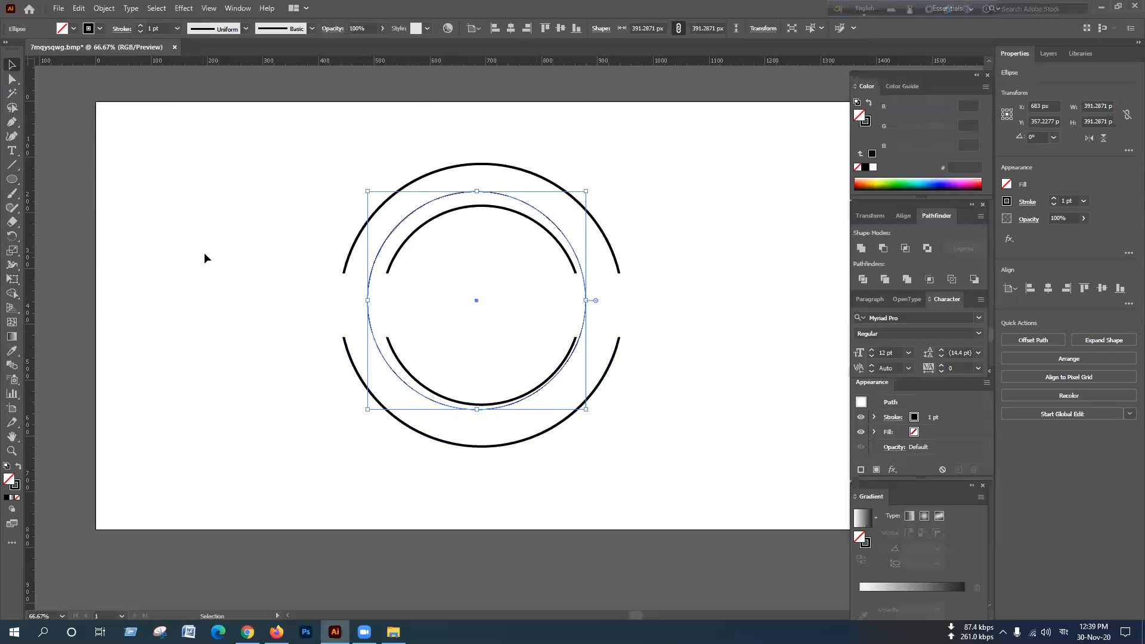
click(204, 258)
Move the thin circle so that it is centred on the two gapped rings.
scroll(448, 316, up, 1)
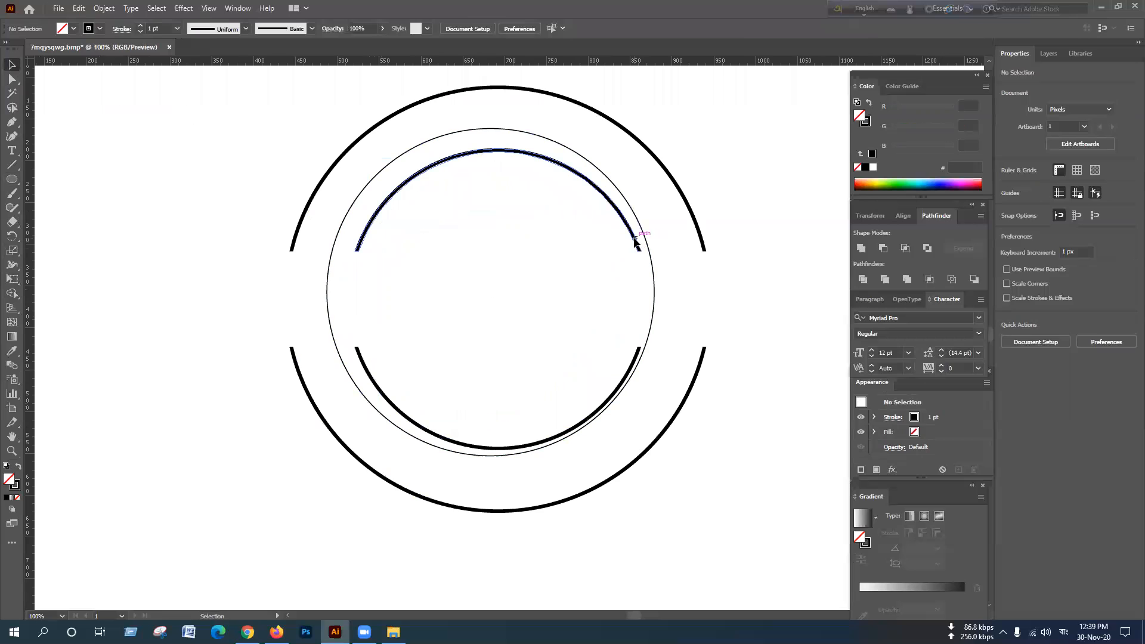
click(634, 240)
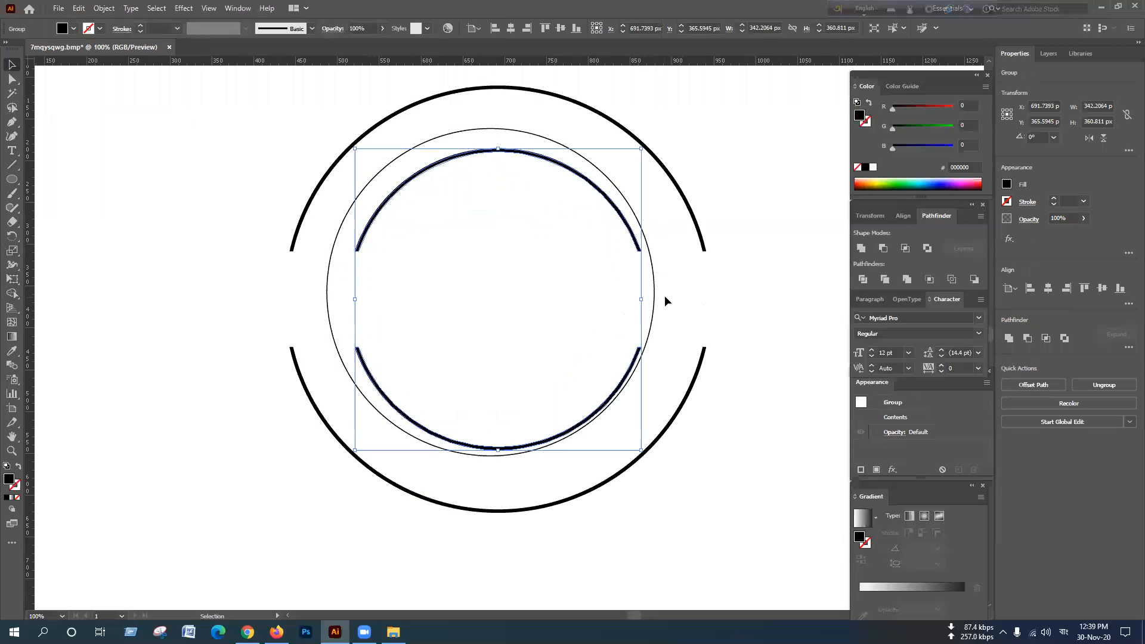
drag(655, 298, 805, 306)
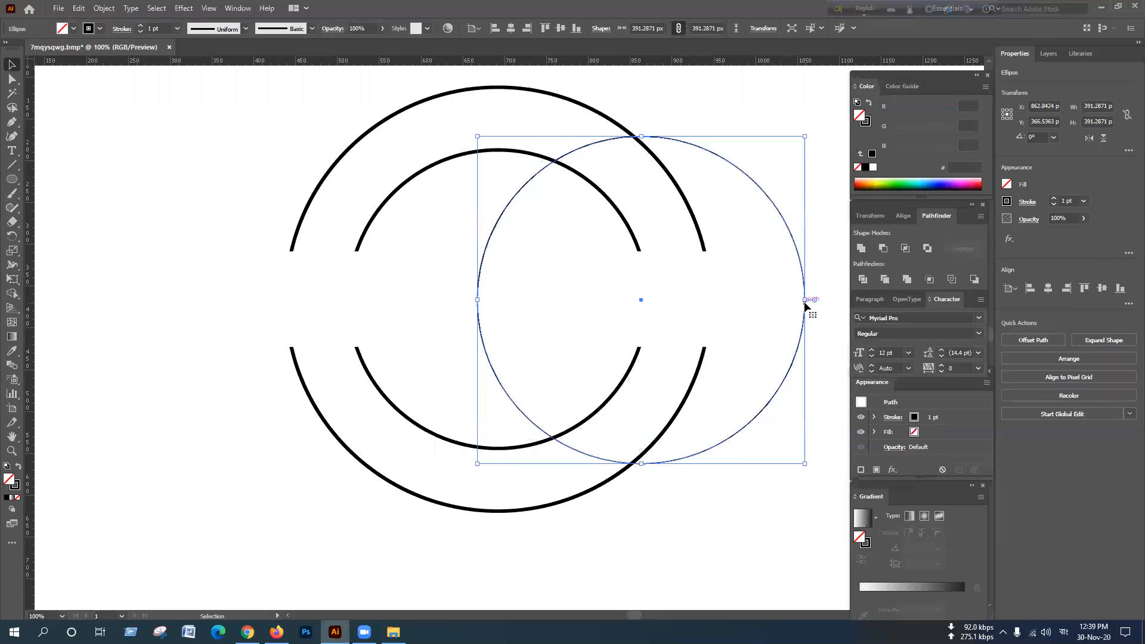
drag(486, 343, 341, 354)
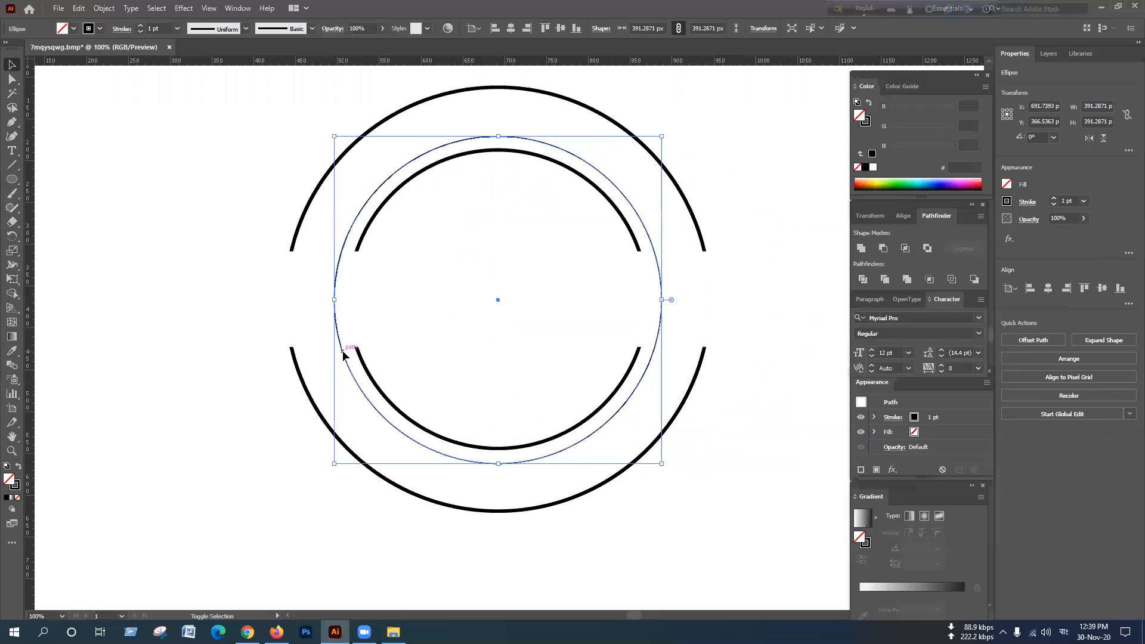
click(669, 281)
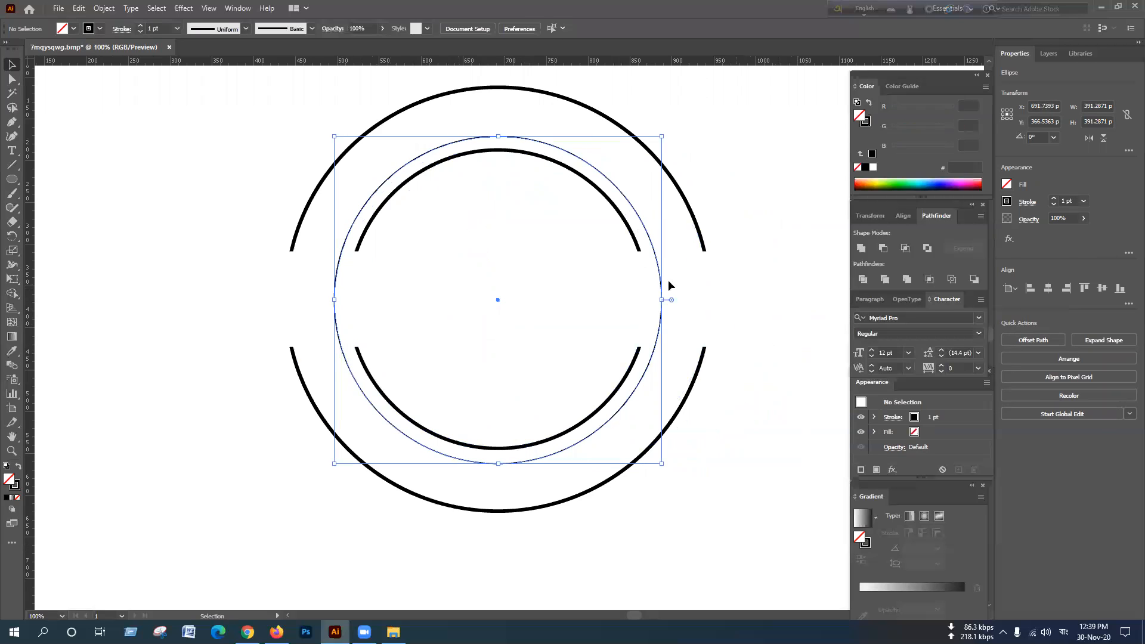
click(638, 245)
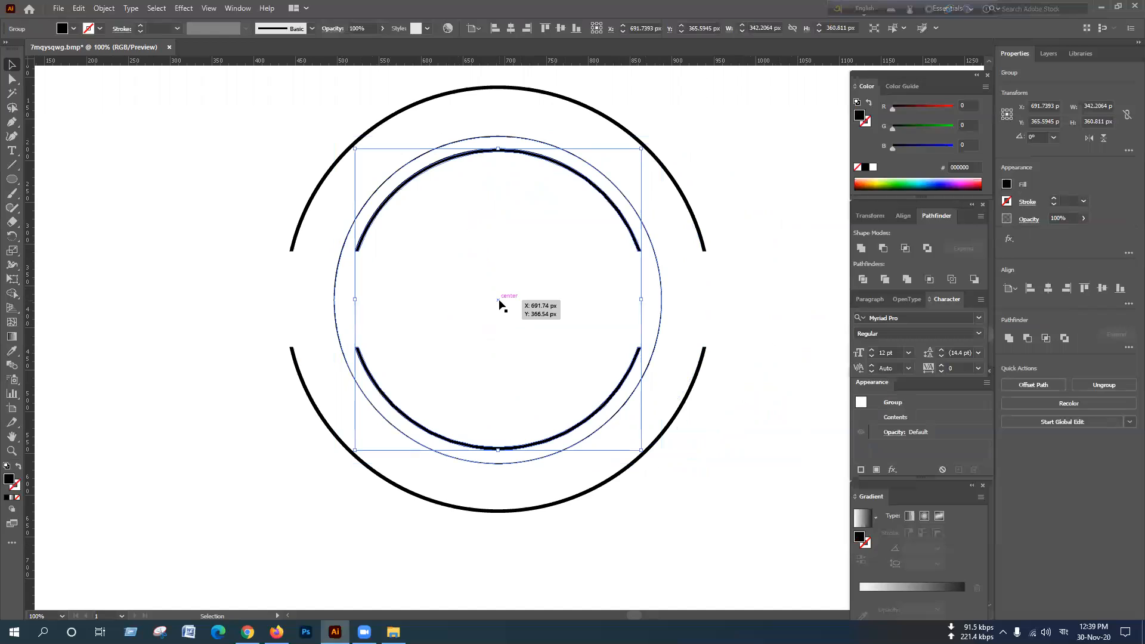
click(497, 300)
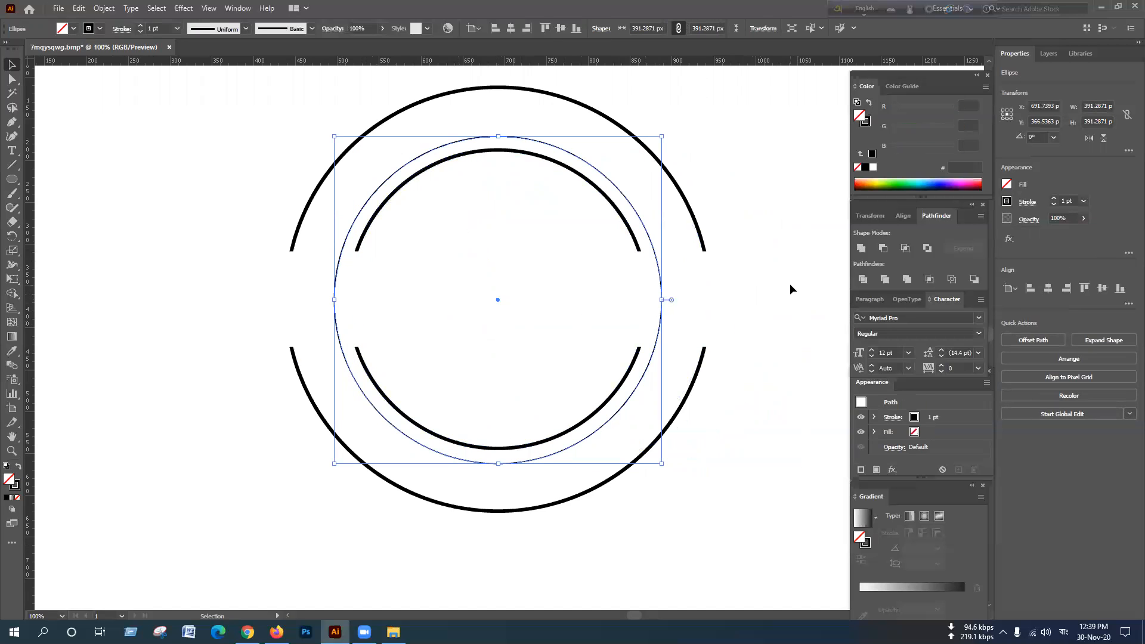
click(695, 292)
Enlarge the thin circle from its centre to about 430 px across, midway between the inner and outer rings.
scroll(695, 292, down, 2)
scroll(751, 299, up, 1)
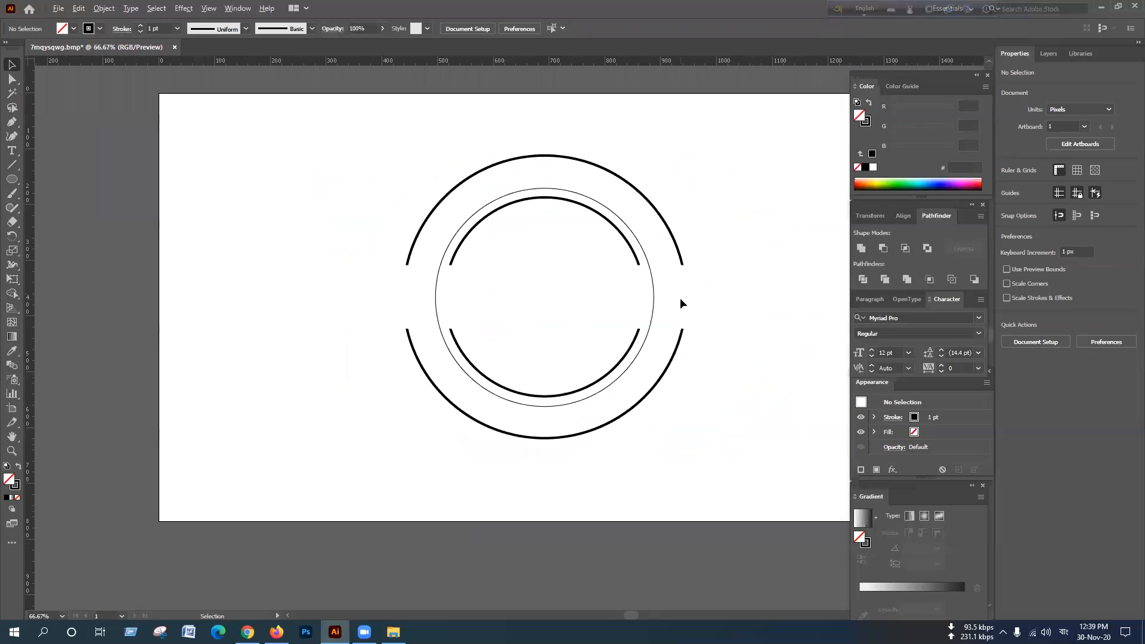
click(654, 298)
mouse_move(654, 406)
mouse_down()
mouse_move(670, 430)
mouse_move(671, 420)
mouse_up()
click(755, 301)
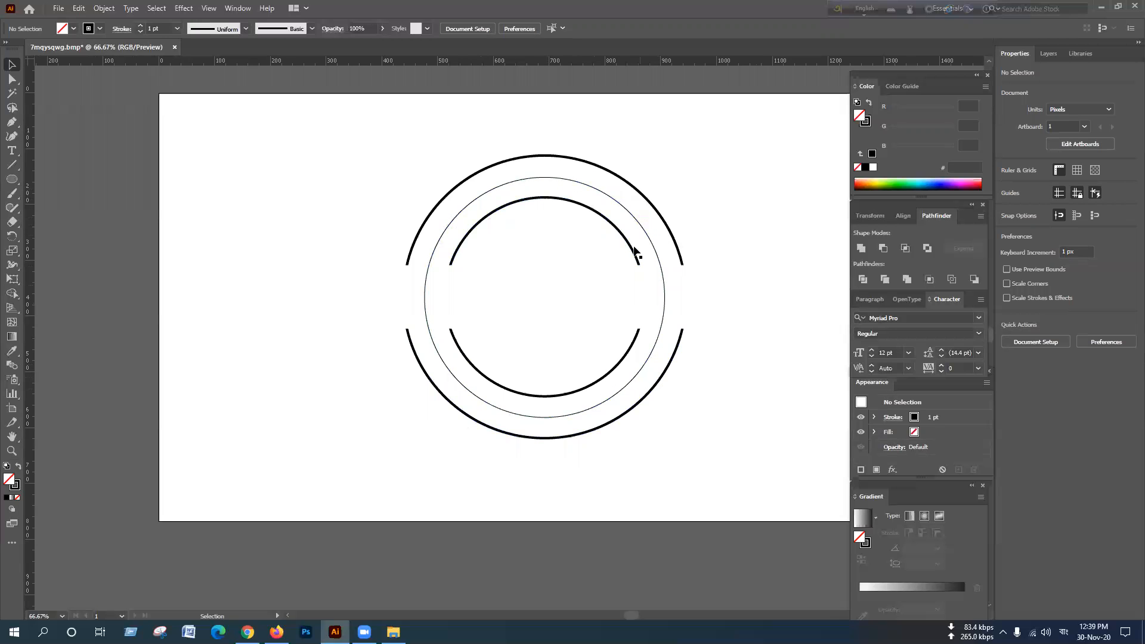
Set the middle circle's stroke weight to 7 pt.
click(574, 179)
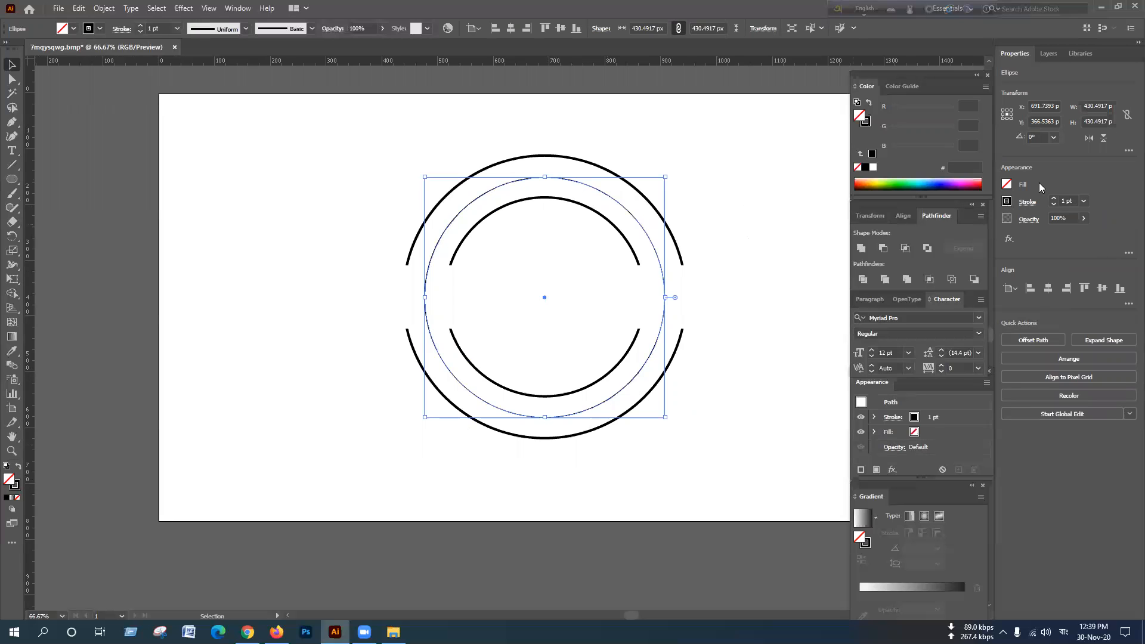
click(1054, 198)
click(1054, 199)
click(1053, 199)
click(1053, 198)
click(1054, 199)
click(1054, 199)
click(728, 195)
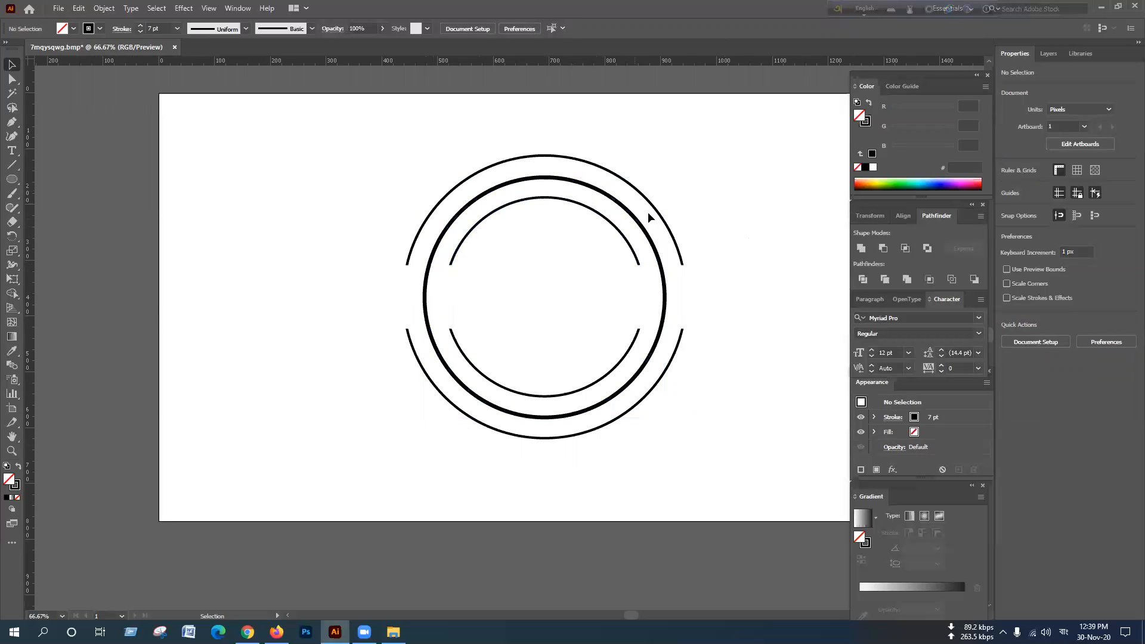
click(667, 310)
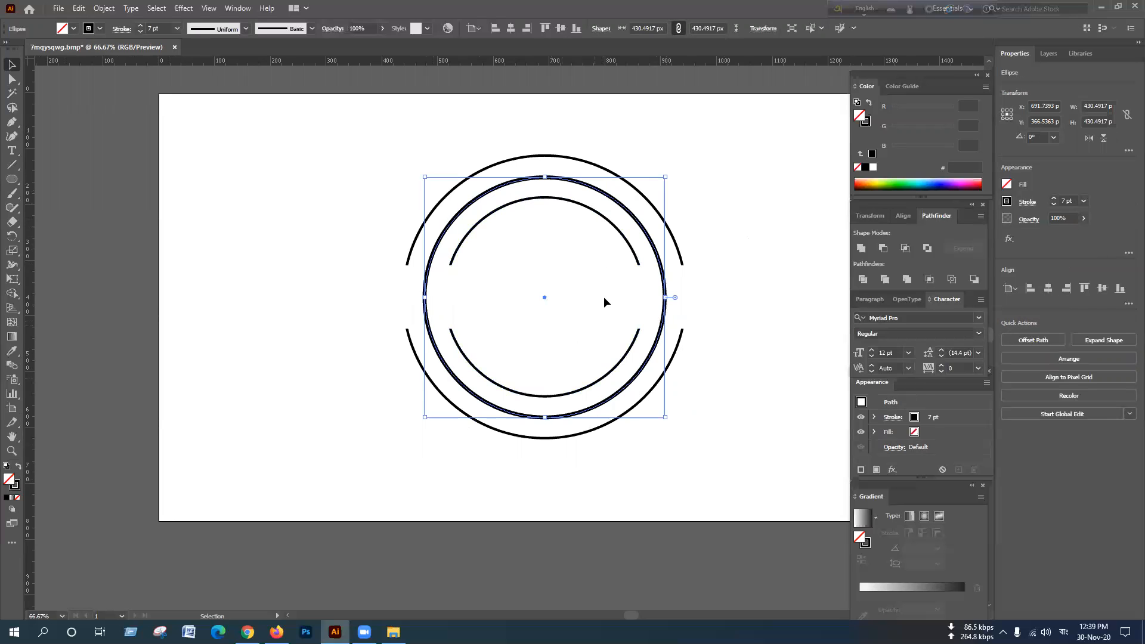
click(706, 176)
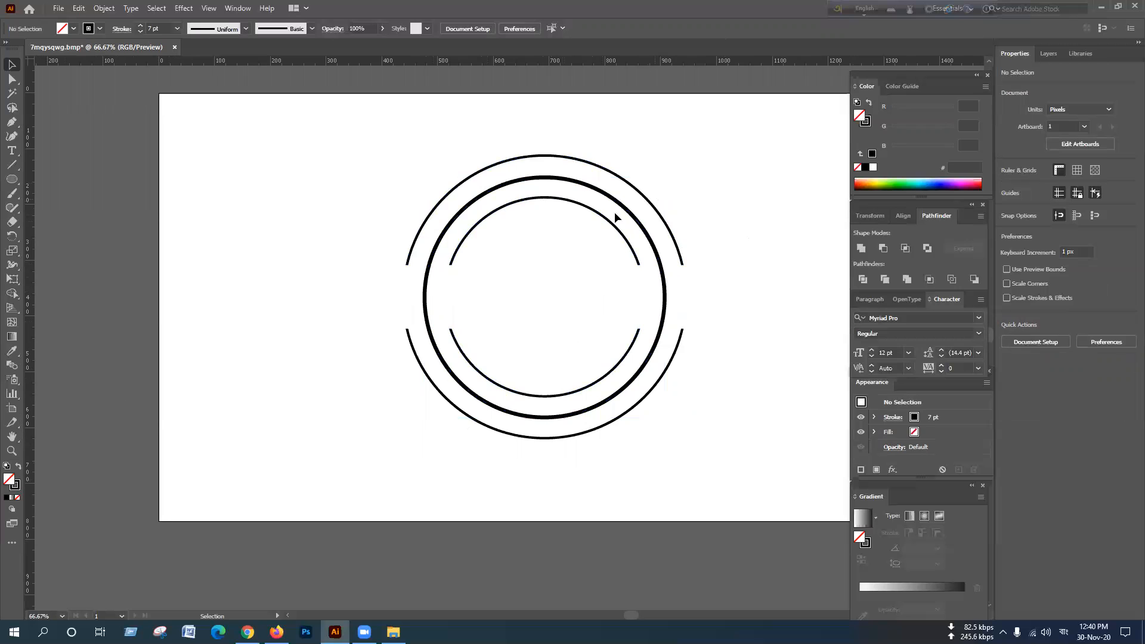
Check the reference stamp in the browser, and place two horizontal guides across the middle circle, above and below its centre.
scroll(616, 217, up, 2)
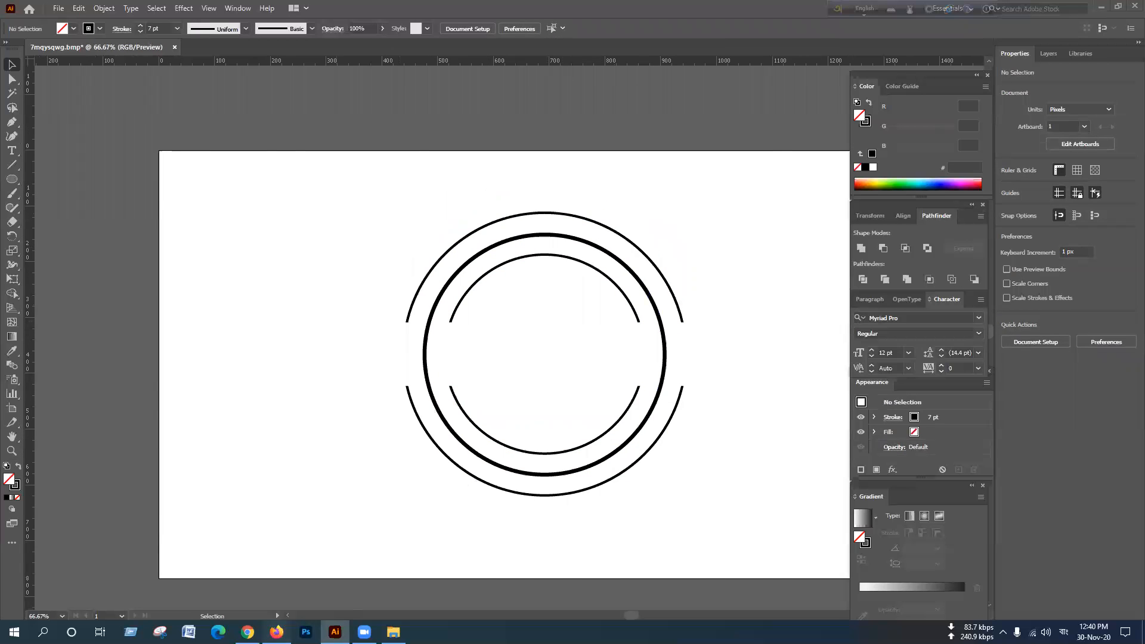
click(276, 632)
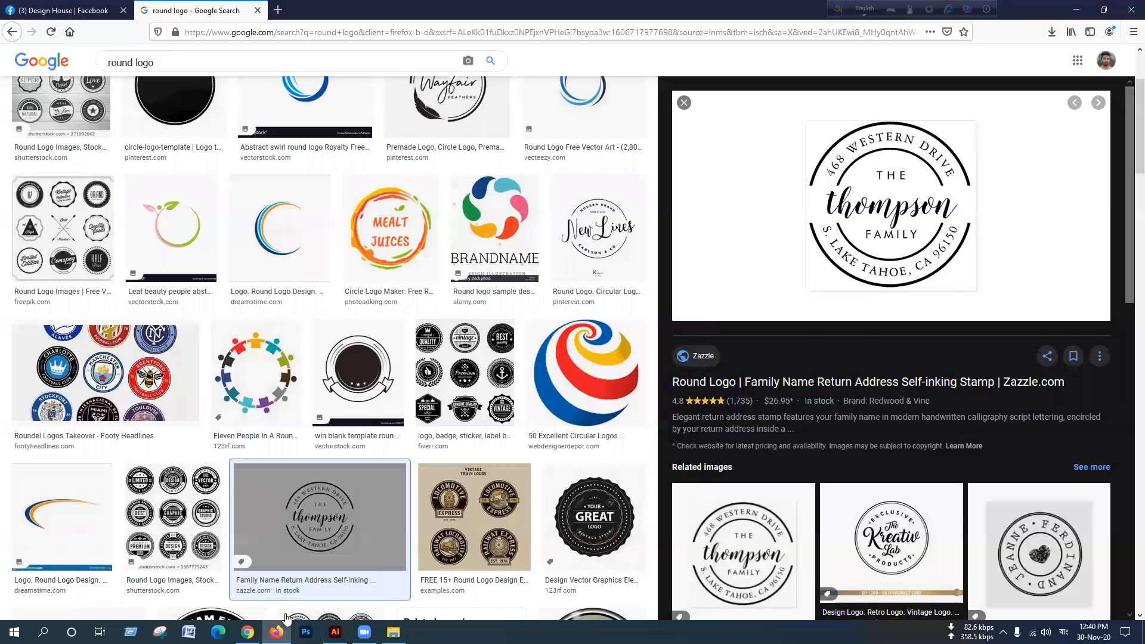
click(335, 631)
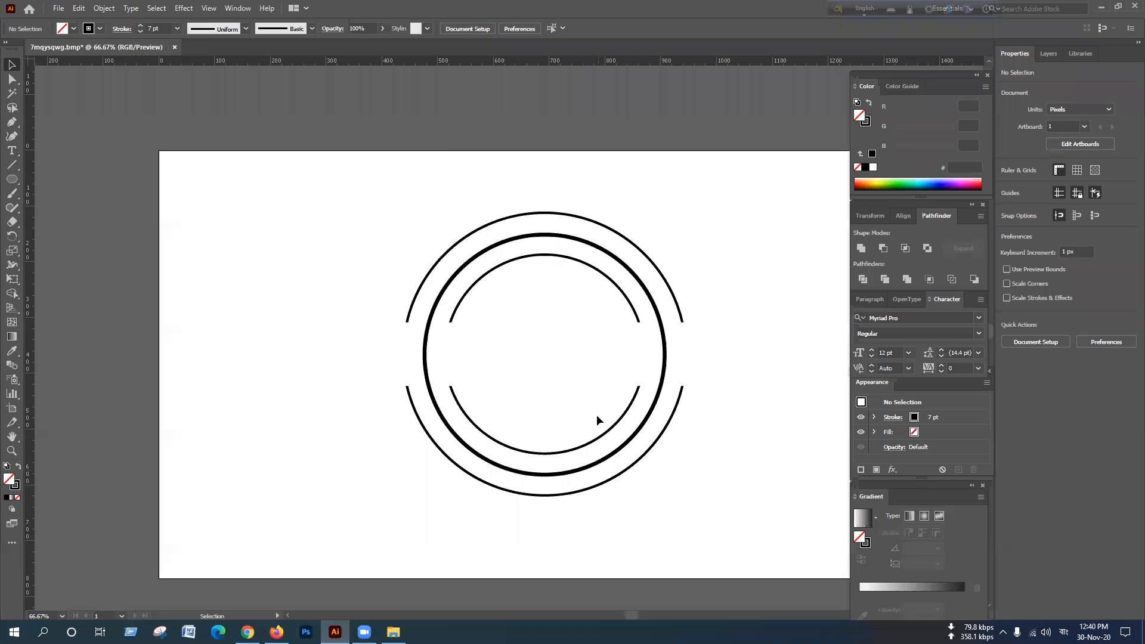
scroll(581, 392, up, 1)
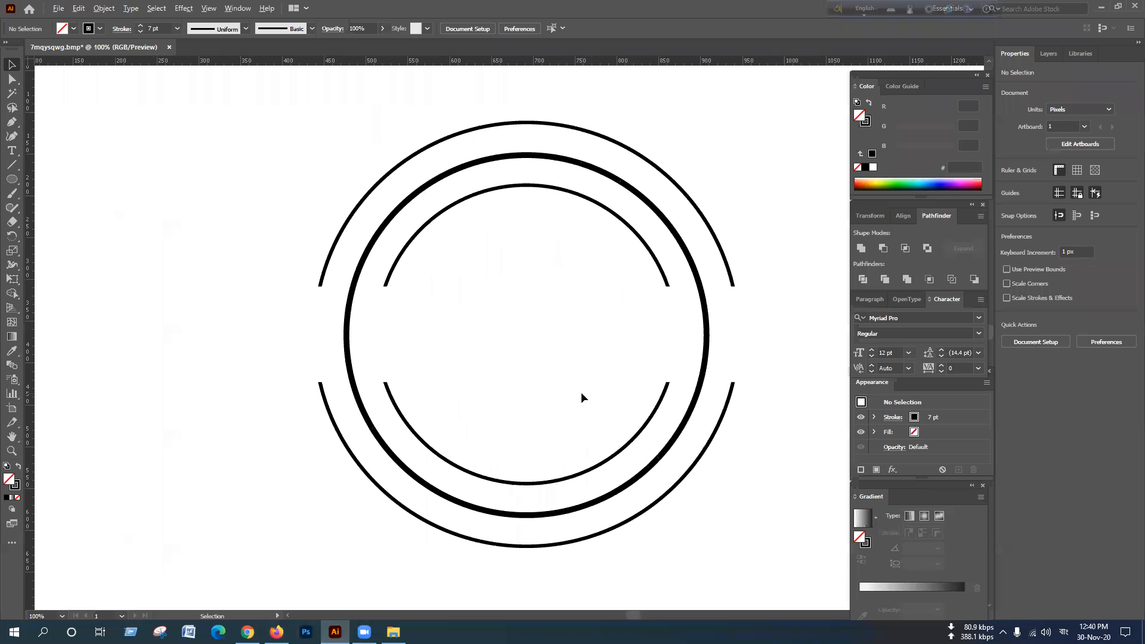
click(352, 331)
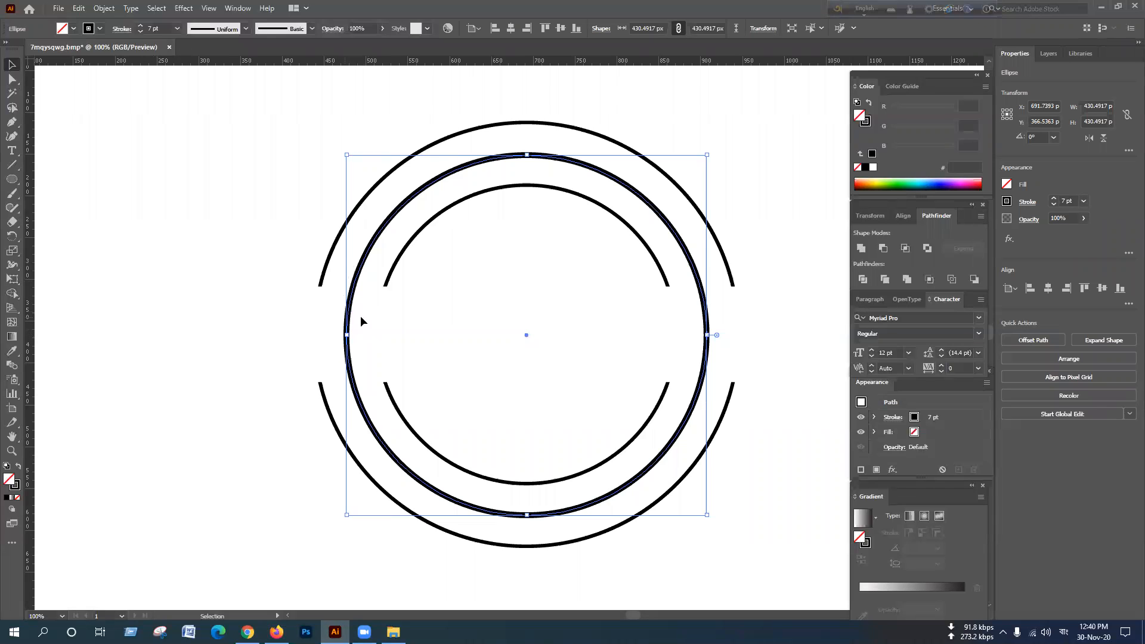
drag(392, 62, 349, 314)
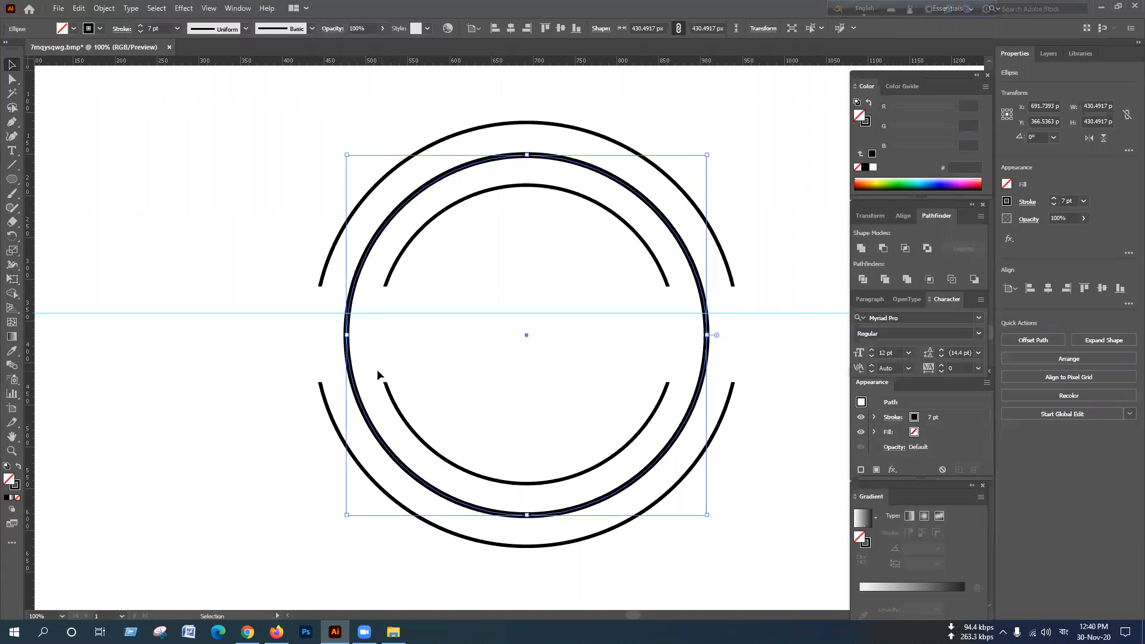
drag(461, 64, 351, 358)
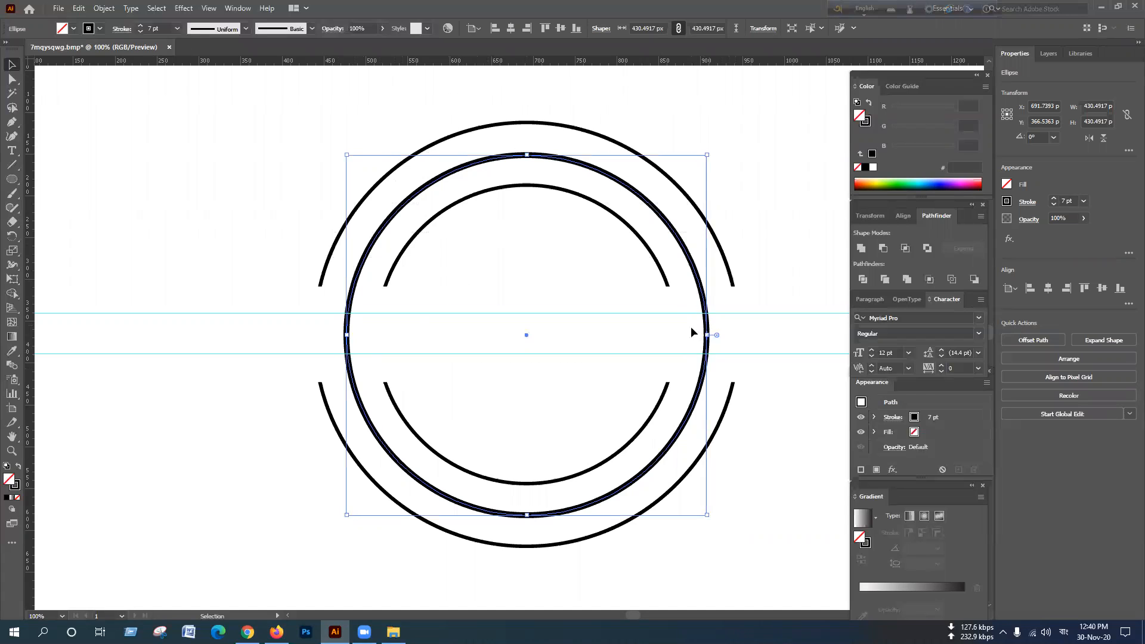
Unlock the guides and move them to the upper and lower edges of the gap in the rings.
right_click(776, 236)
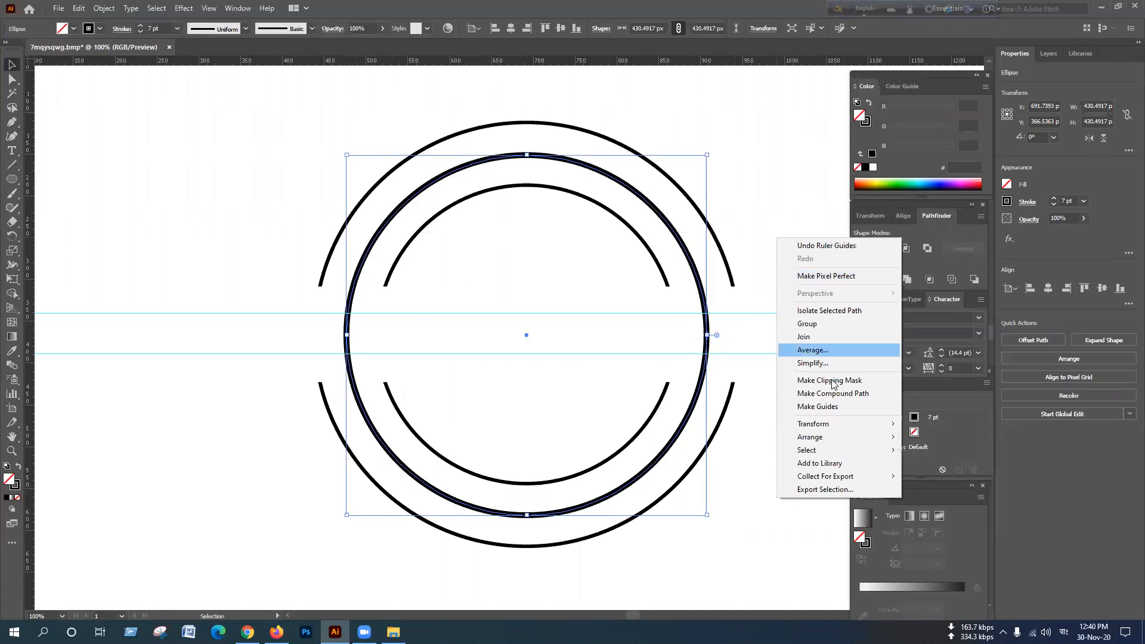
click(787, 181)
right_click(787, 187)
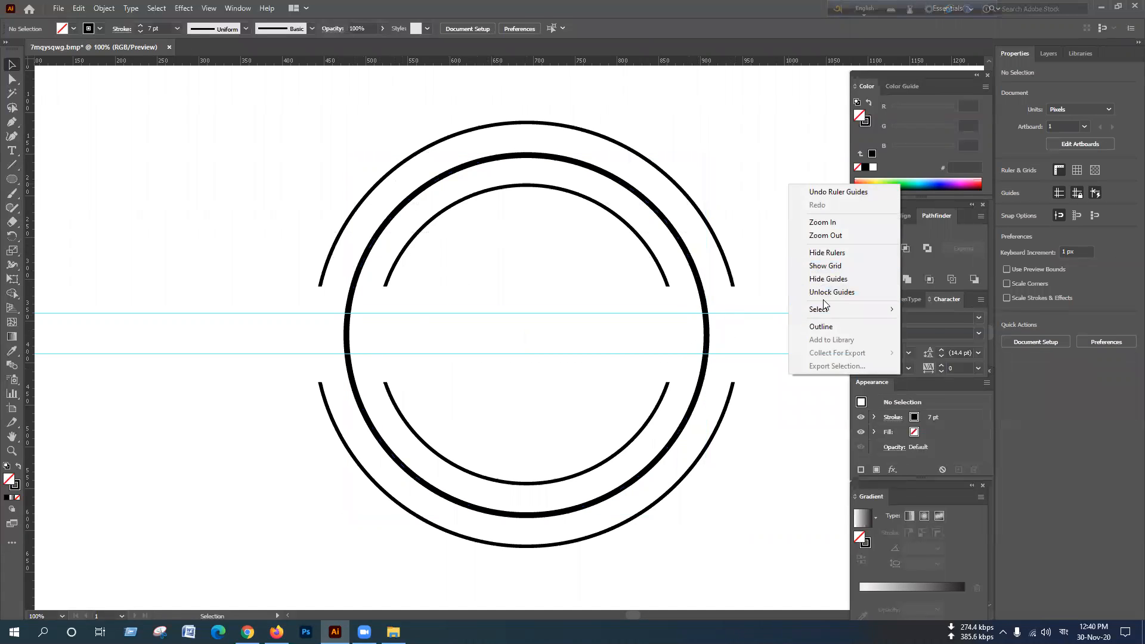
click(646, 358)
click(678, 239)
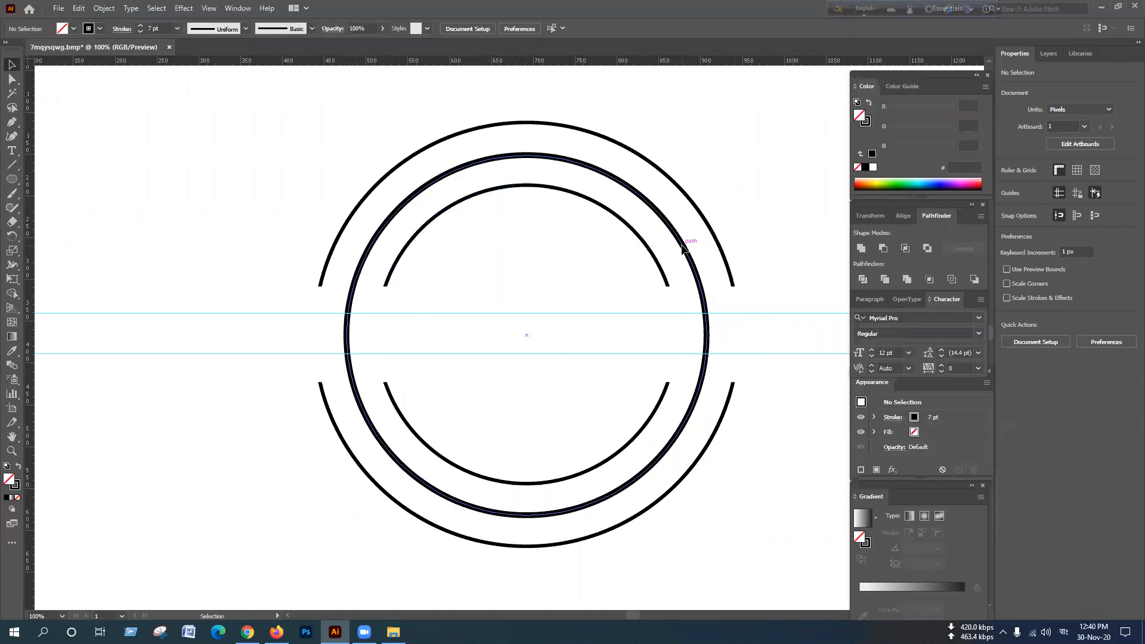
drag(760, 311, 766, 286)
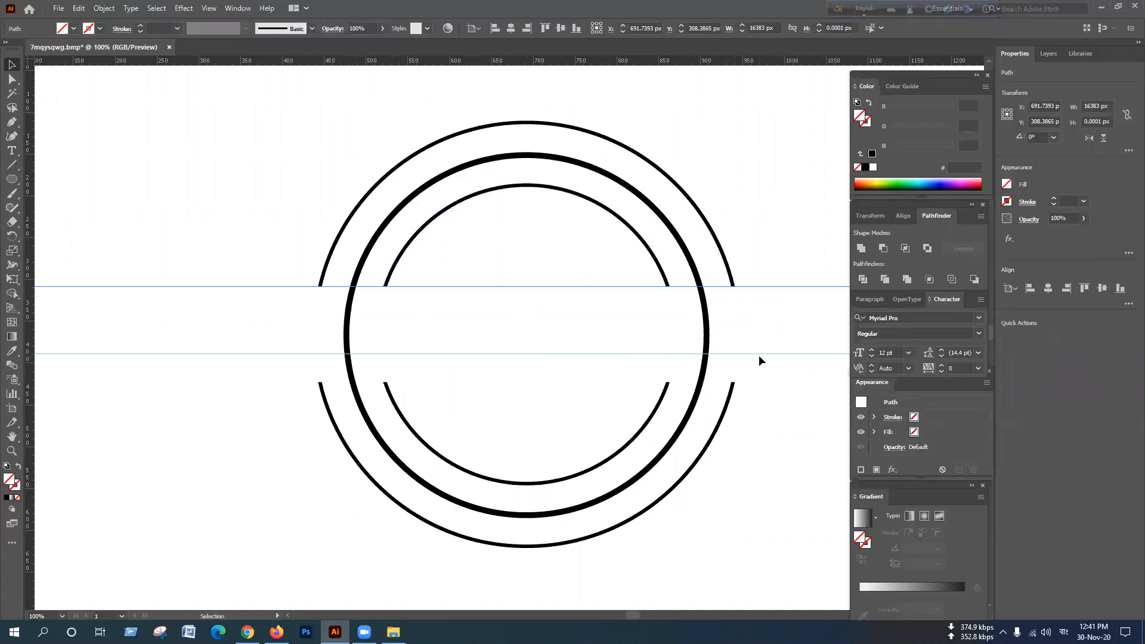
drag(758, 354, 757, 381)
click(756, 338)
Cut the left side of the middle circle with the Scissors tool where both guides cross it.
click(706, 338)
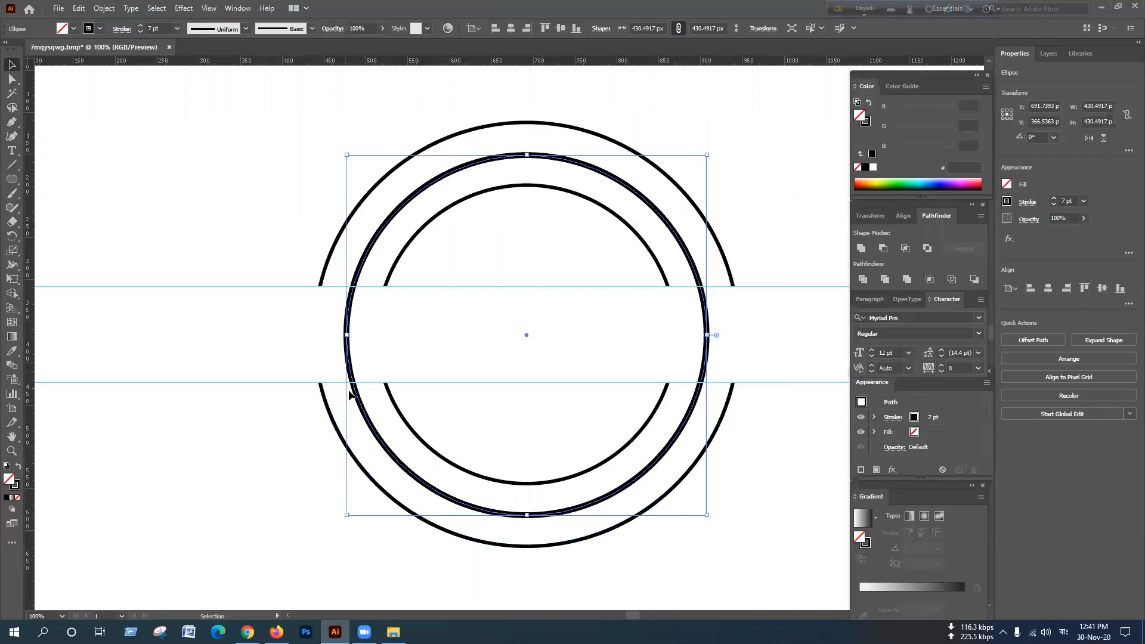
click(19, 225)
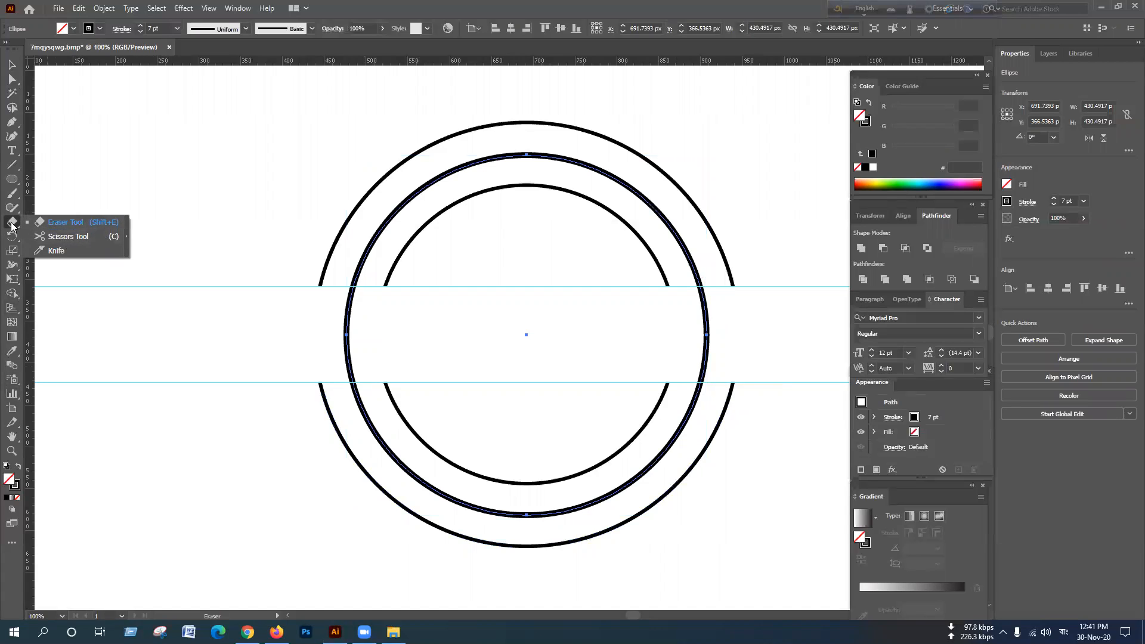
click(77, 236)
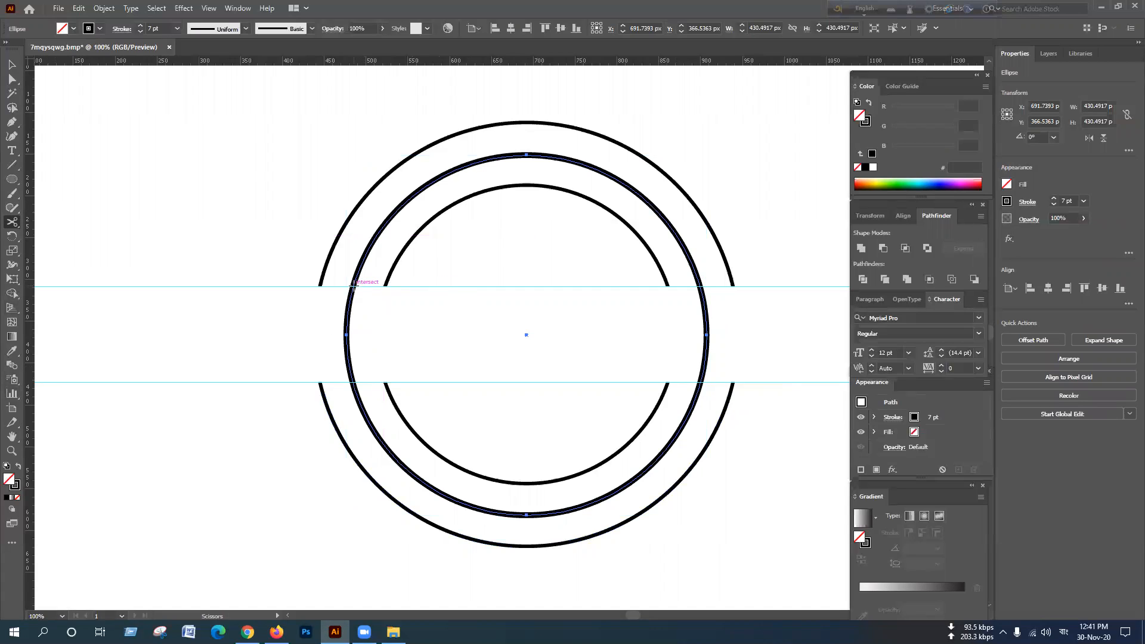
click(353, 285)
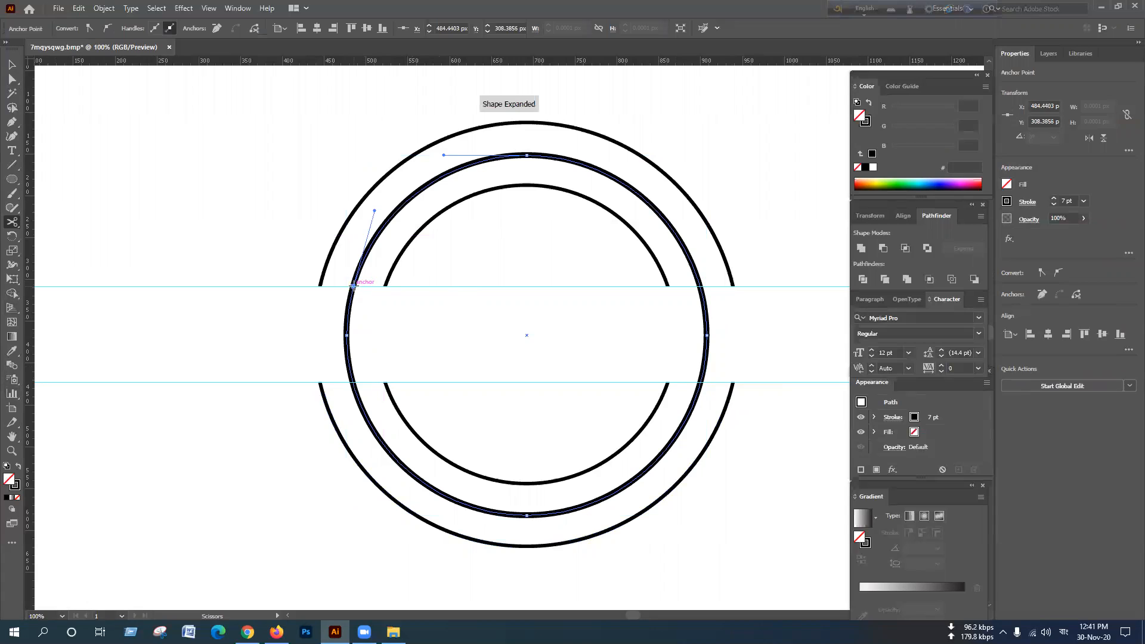
click(353, 382)
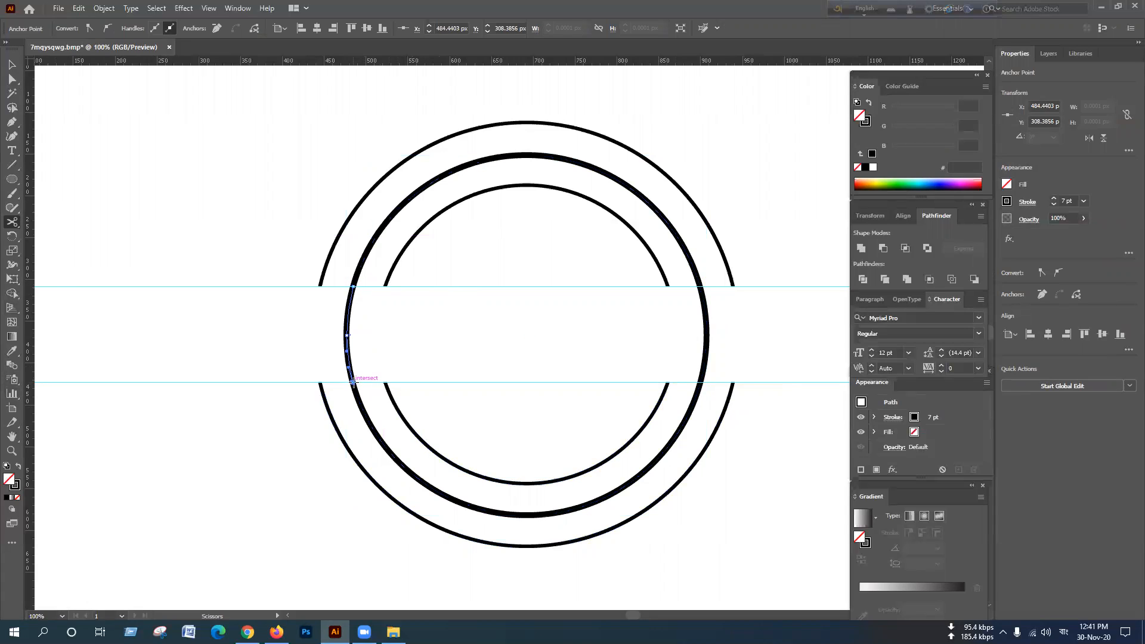
Try to cut the right side of the middle circle with the Scissors tool at both guide crossings.
click(700, 381)
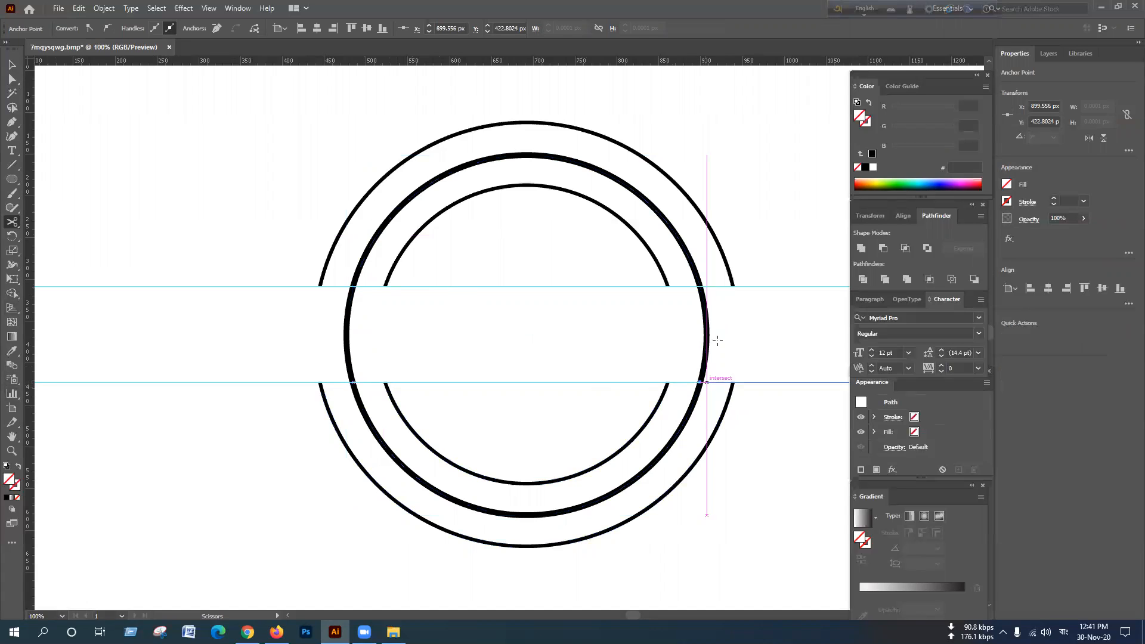
click(699, 285)
click(700, 287)
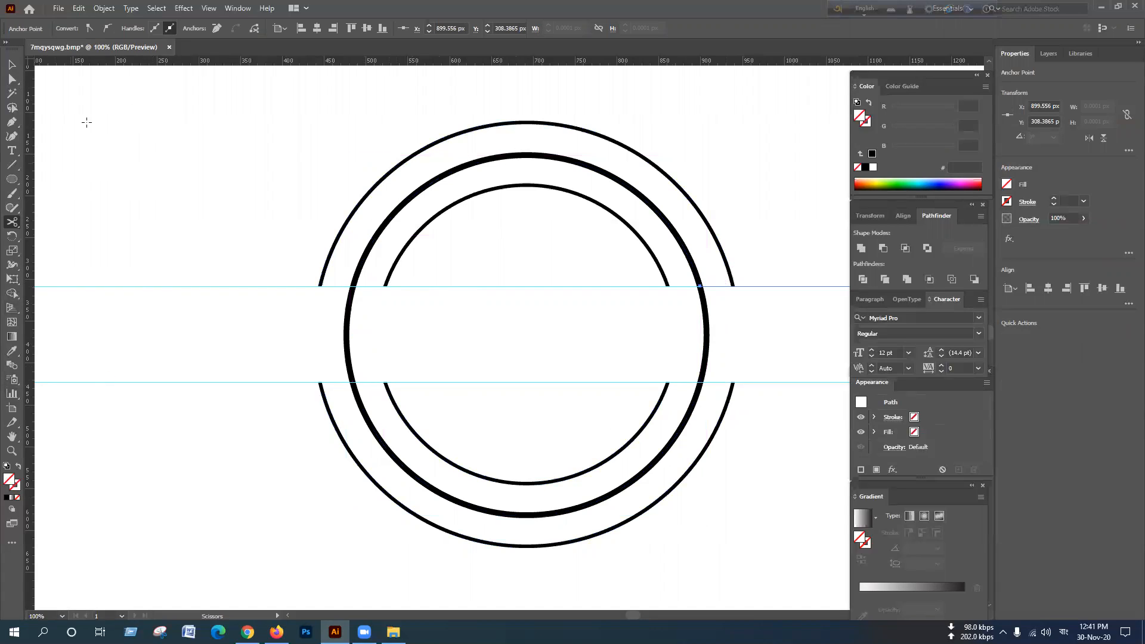
Move the cut left segment of the middle circle out to the empty area left of the rings.
click(12, 64)
click(213, 359)
click(349, 329)
drag(349, 327, 158, 321)
Try to pull the right side of the middle circle away from the rings, and undo the change.
click(703, 331)
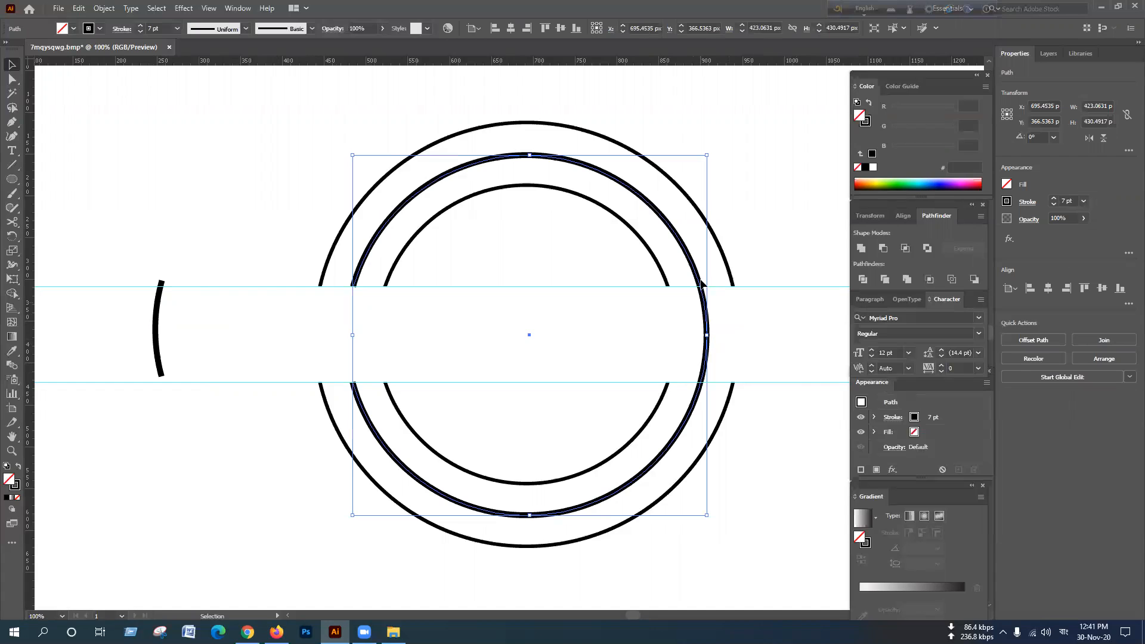
drag(707, 324, 768, 337)
key(a)
key(ctrl+z)
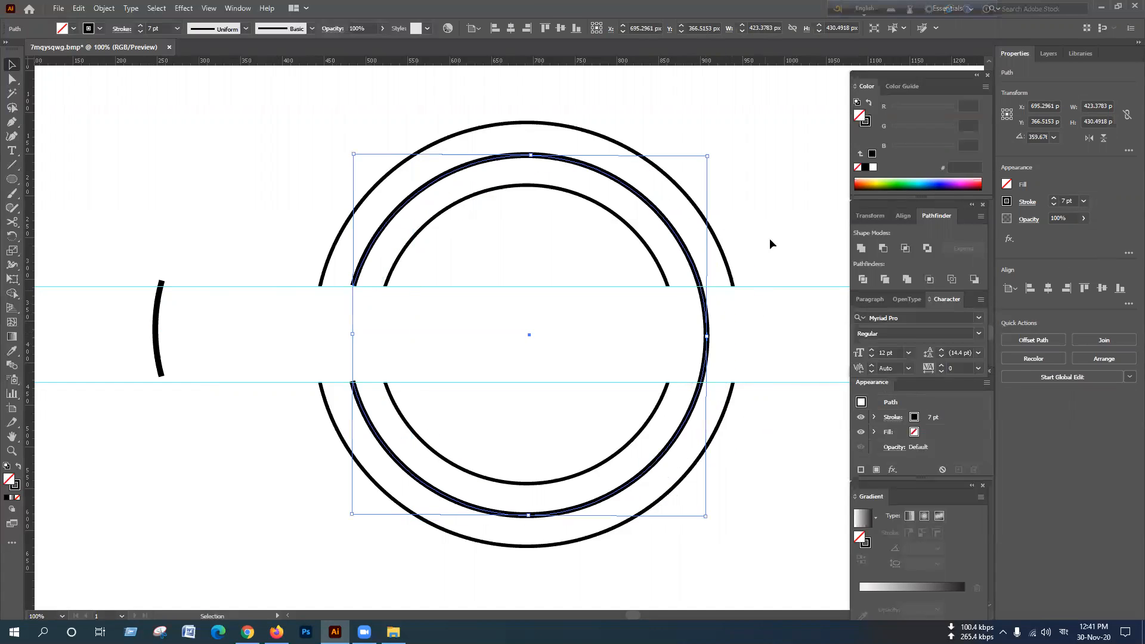
Cut the right side of the middle circle with the Scissors tool where both guides cross it.
click(738, 321)
click(708, 341)
click(11, 179)
click(17, 226)
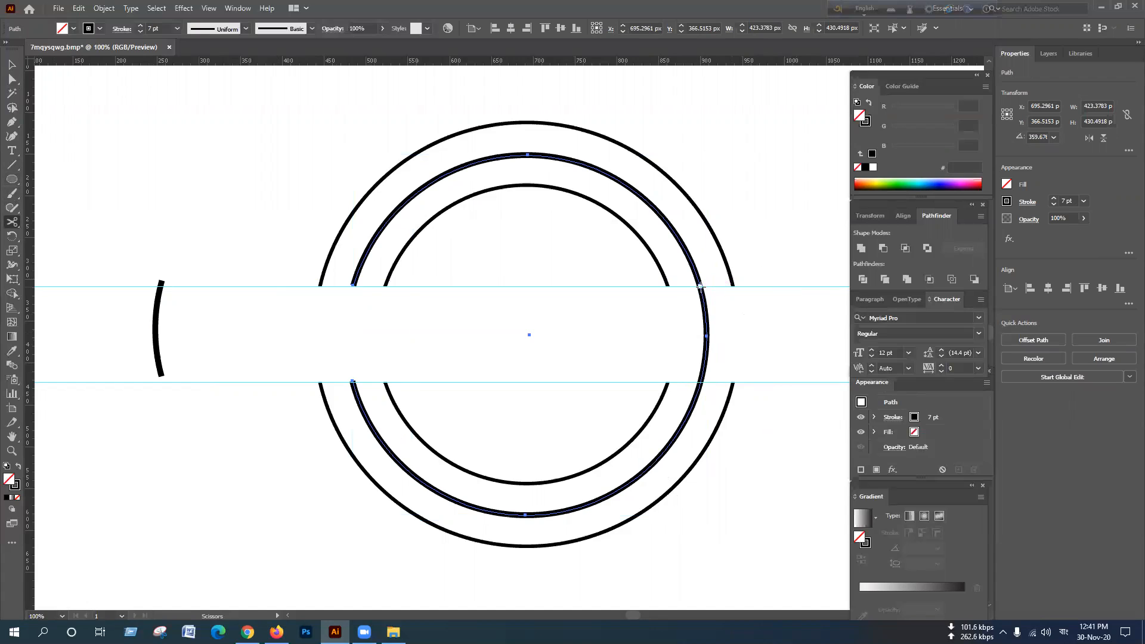
click(700, 286)
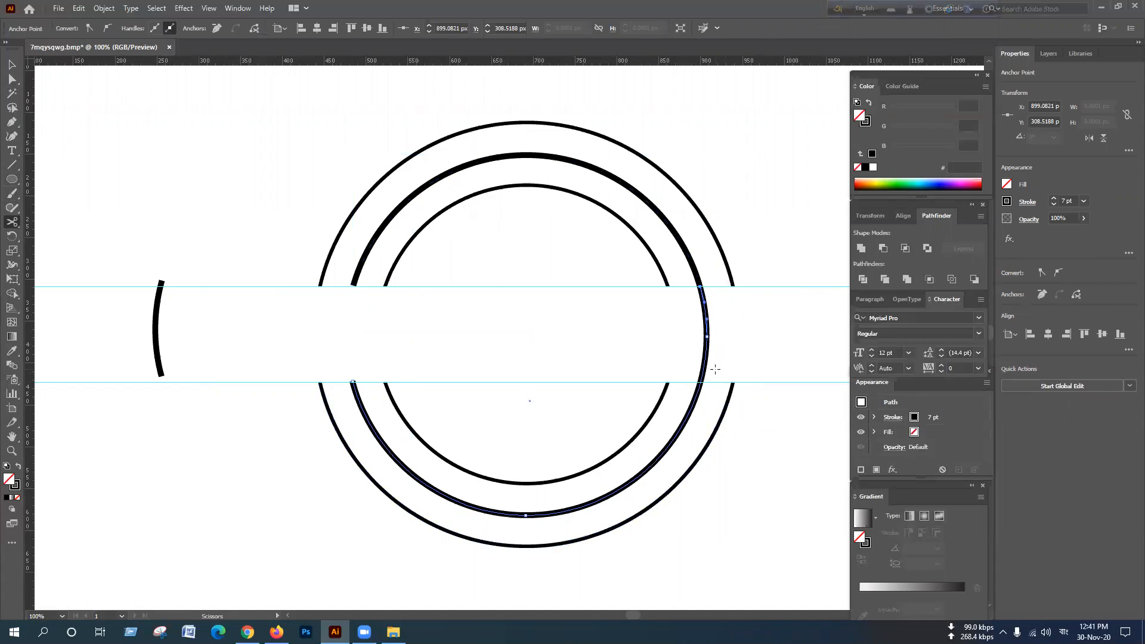
click(701, 382)
Move the cut right segment of the middle circle out to the empty area left of the rings.
key(v)
click(282, 188)
drag(710, 330, 228, 208)
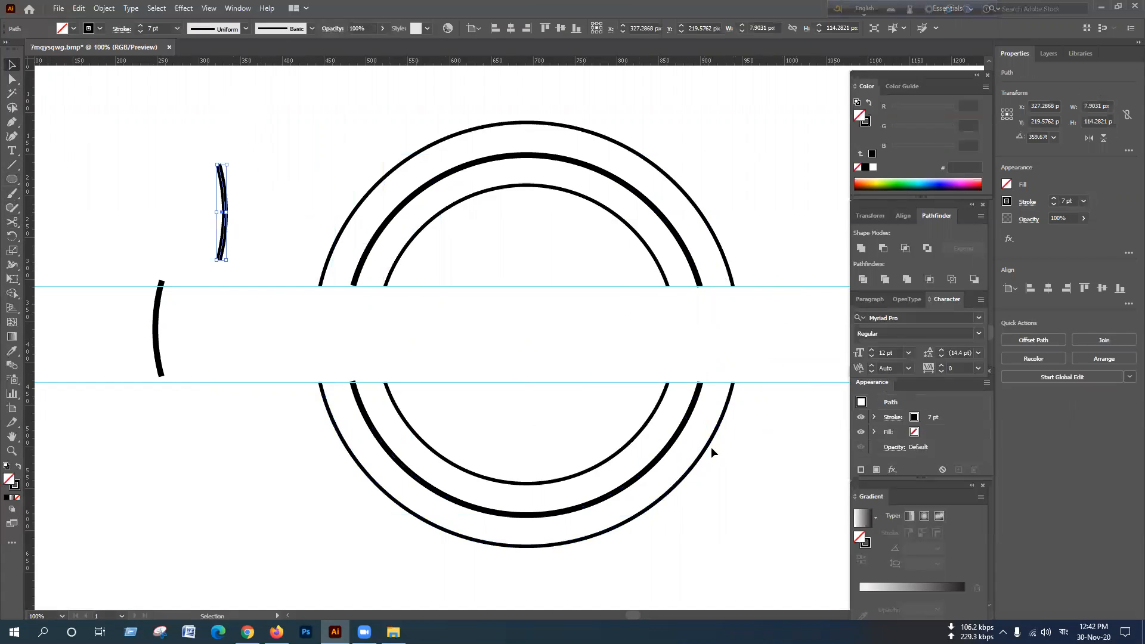
click(764, 329)
Inspect the fill and stroke settings of the inner ring, the outer ring and the upper middle arc.
click(382, 232)
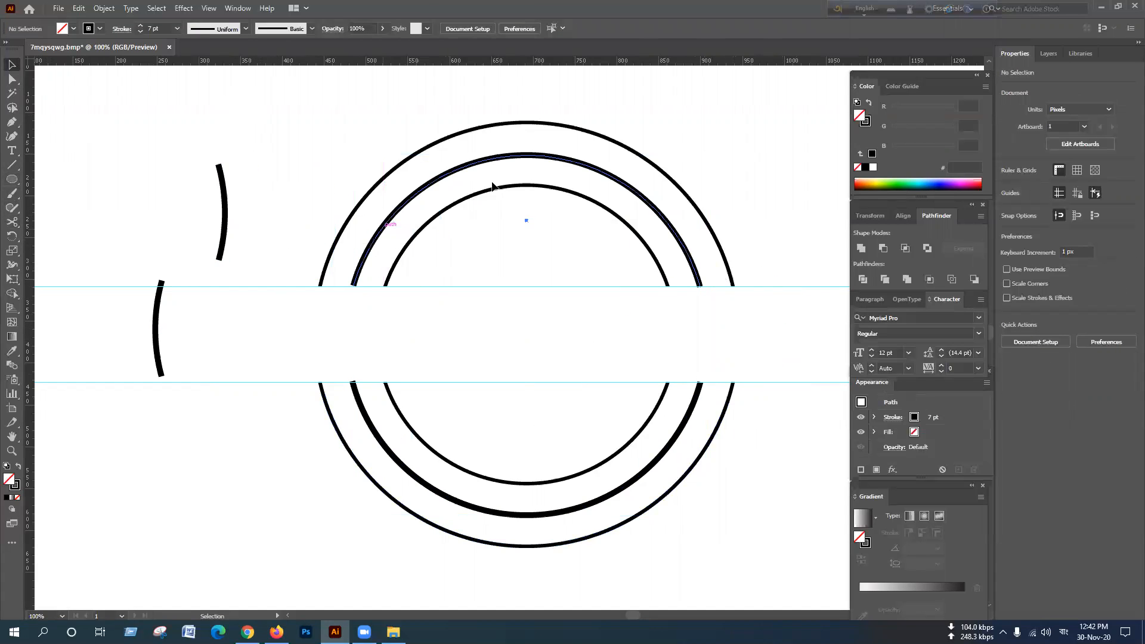
click(416, 484)
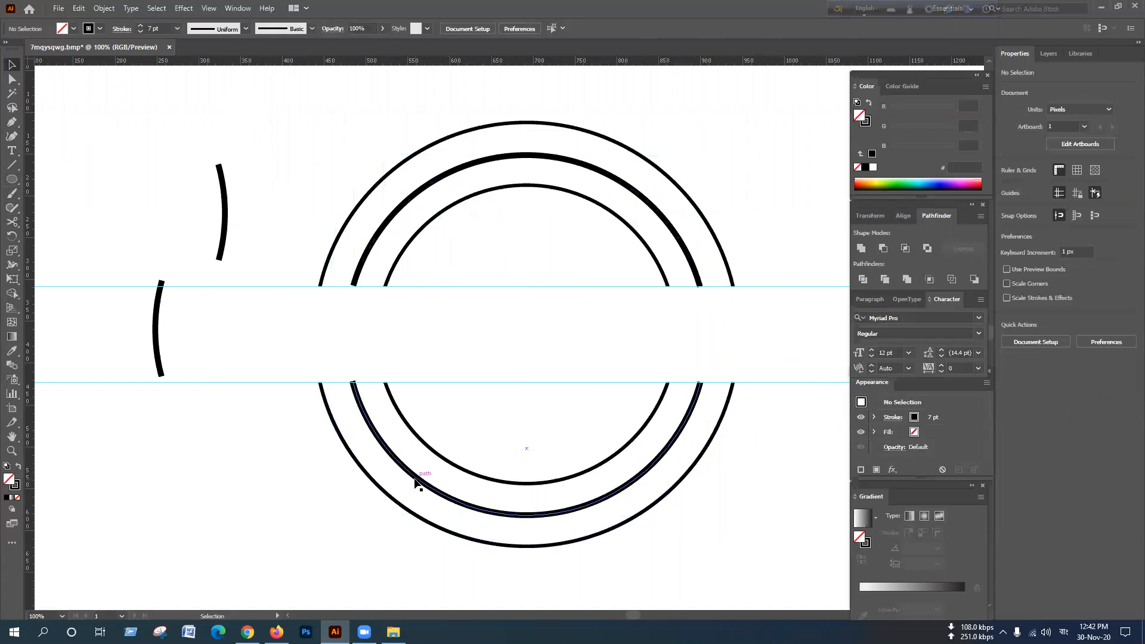
click(560, 257)
click(559, 187)
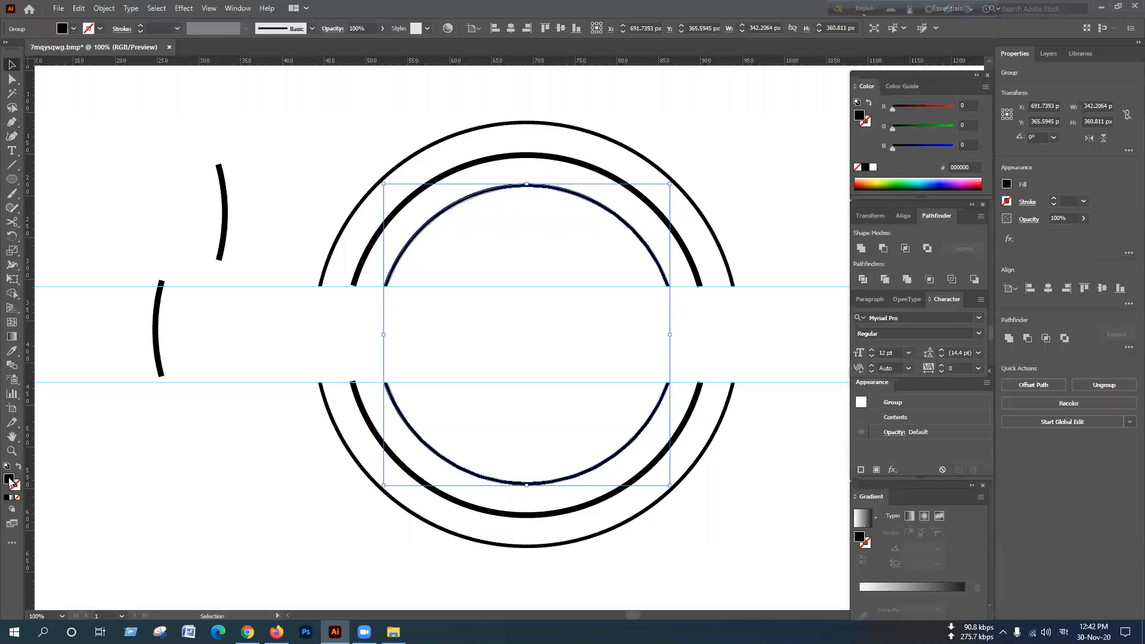
click(493, 126)
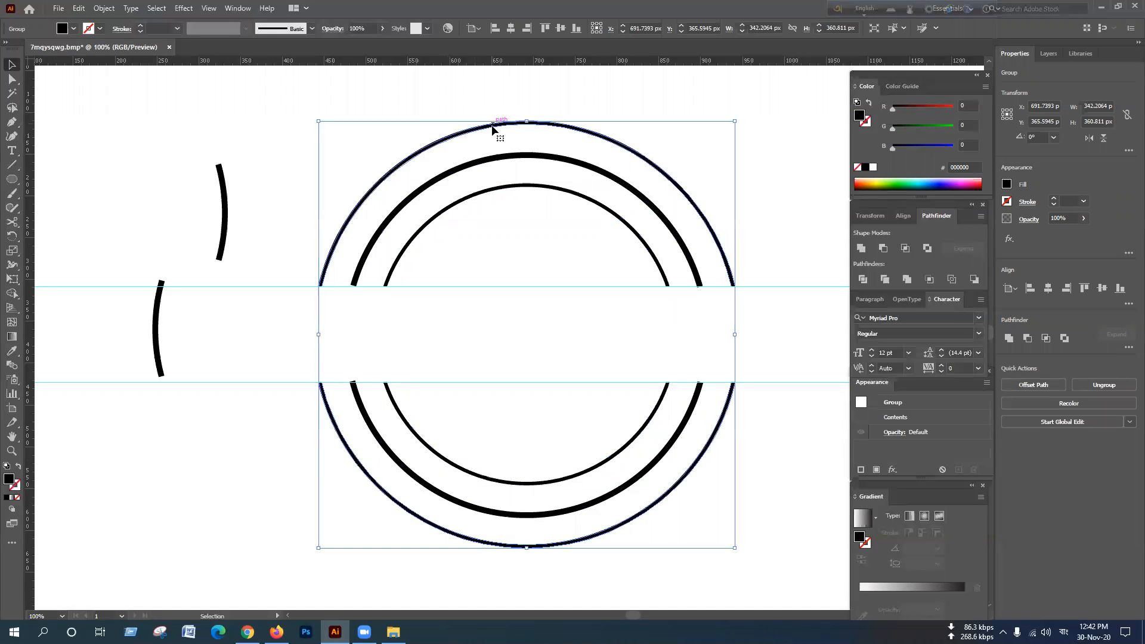
click(434, 188)
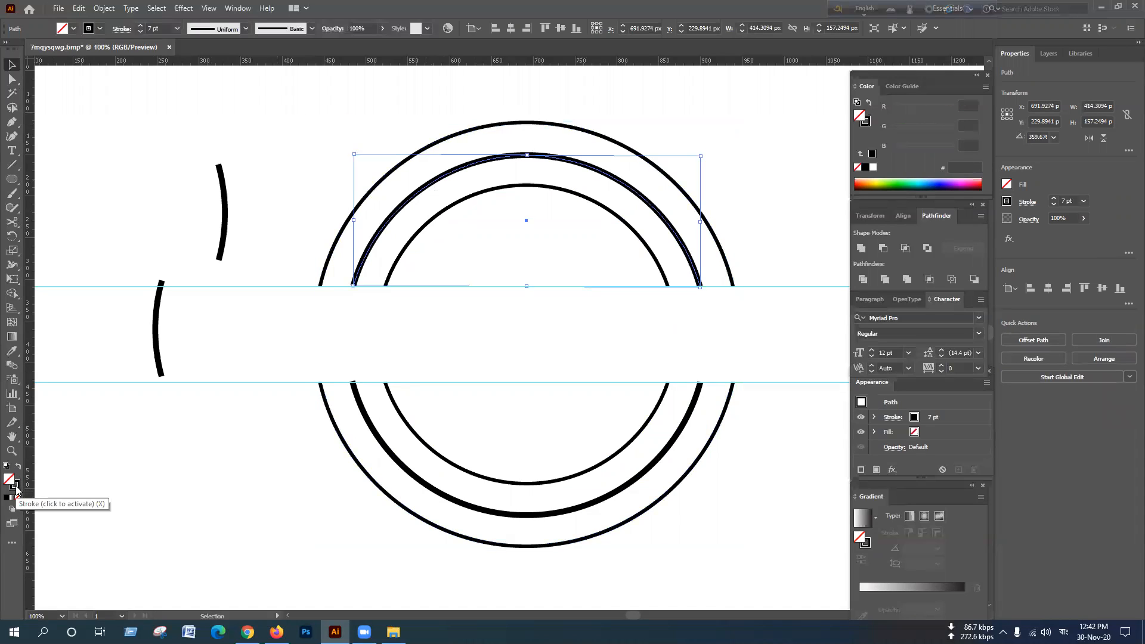
click(531, 324)
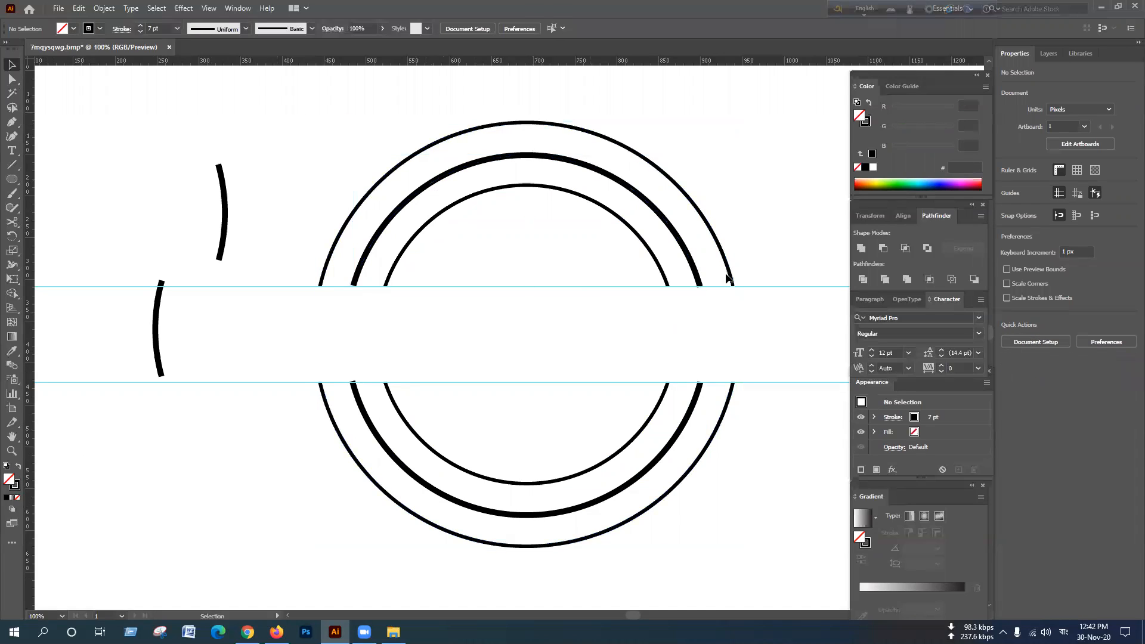
Place type along the upper middle arc, replacing the placeholder text with "MADHUPUR SHAHID SMRITY HIGHER SECONDERY SCHOOL".
click(369, 257)
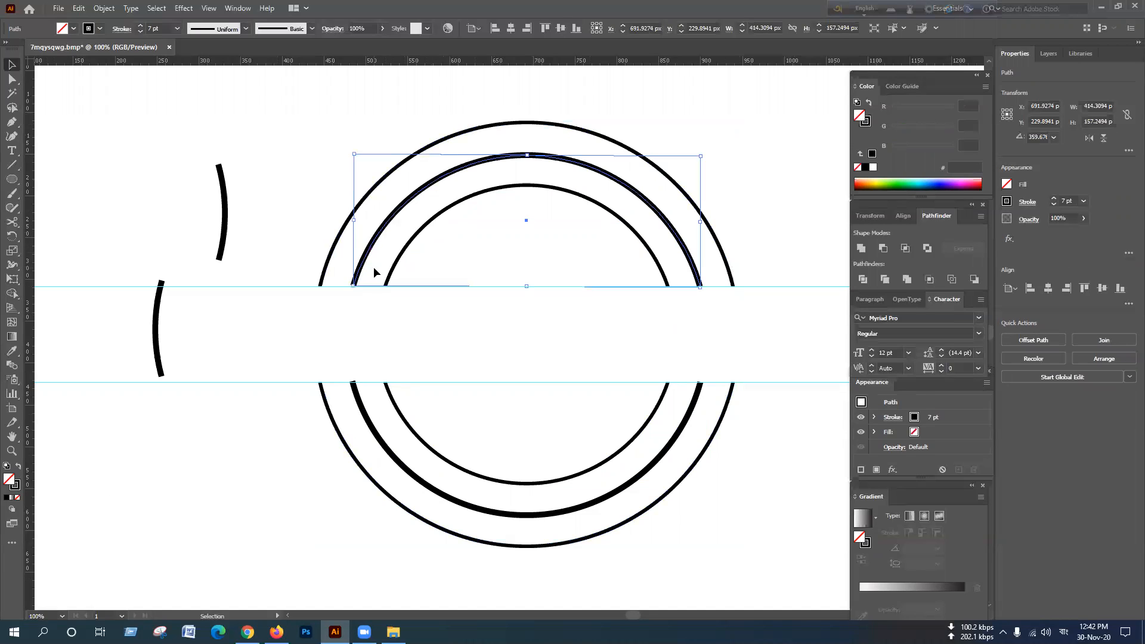
click(13, 152)
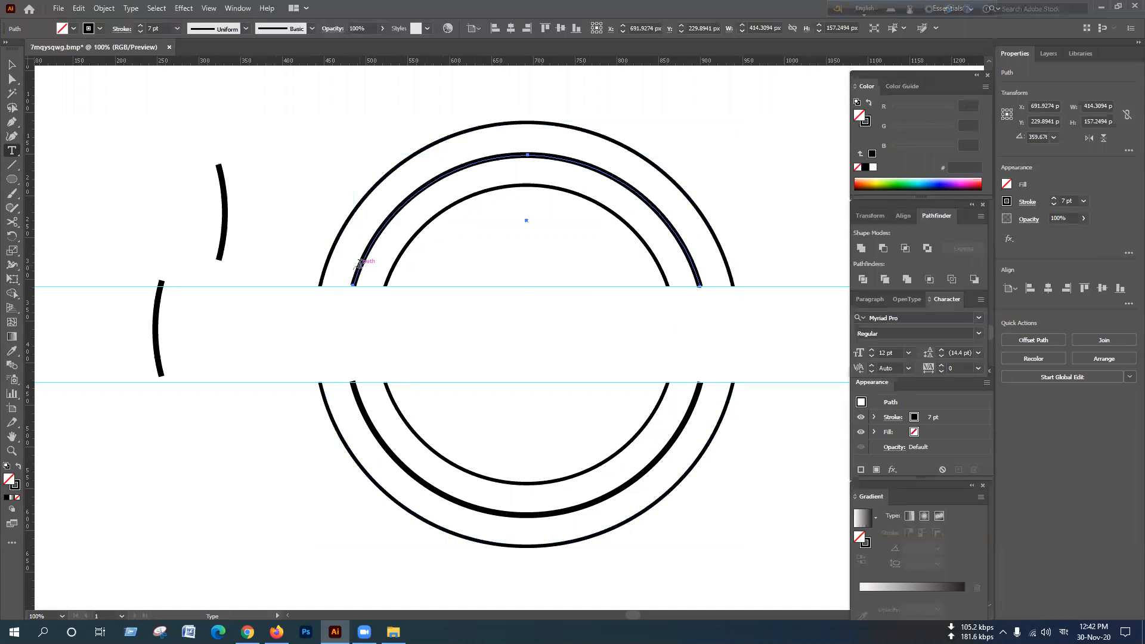
click(358, 263)
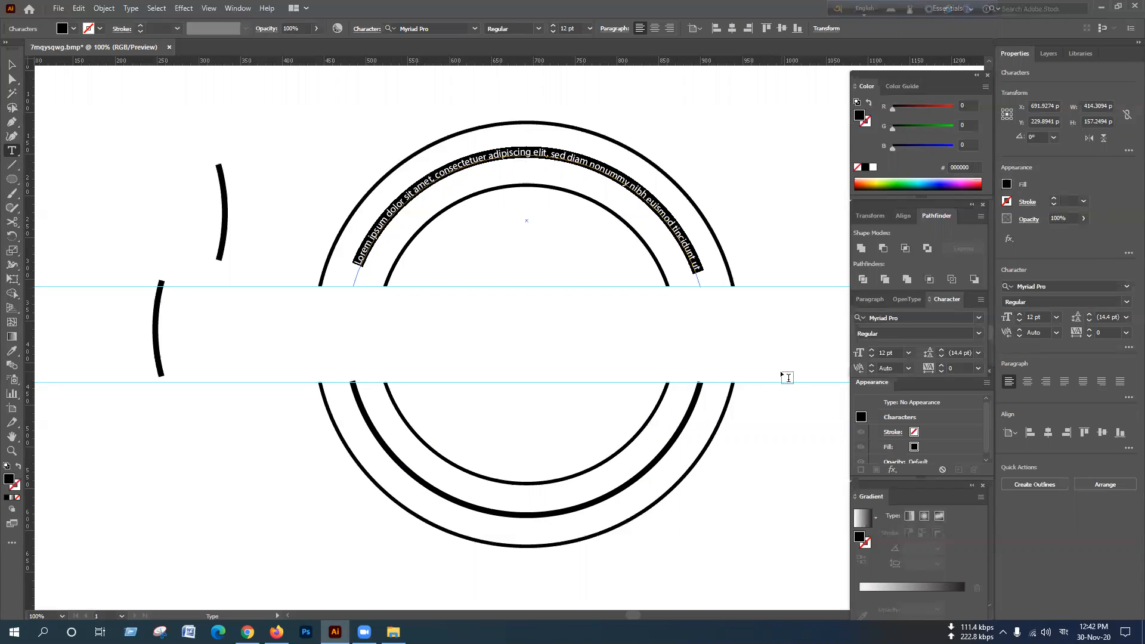
key(BackSpace)
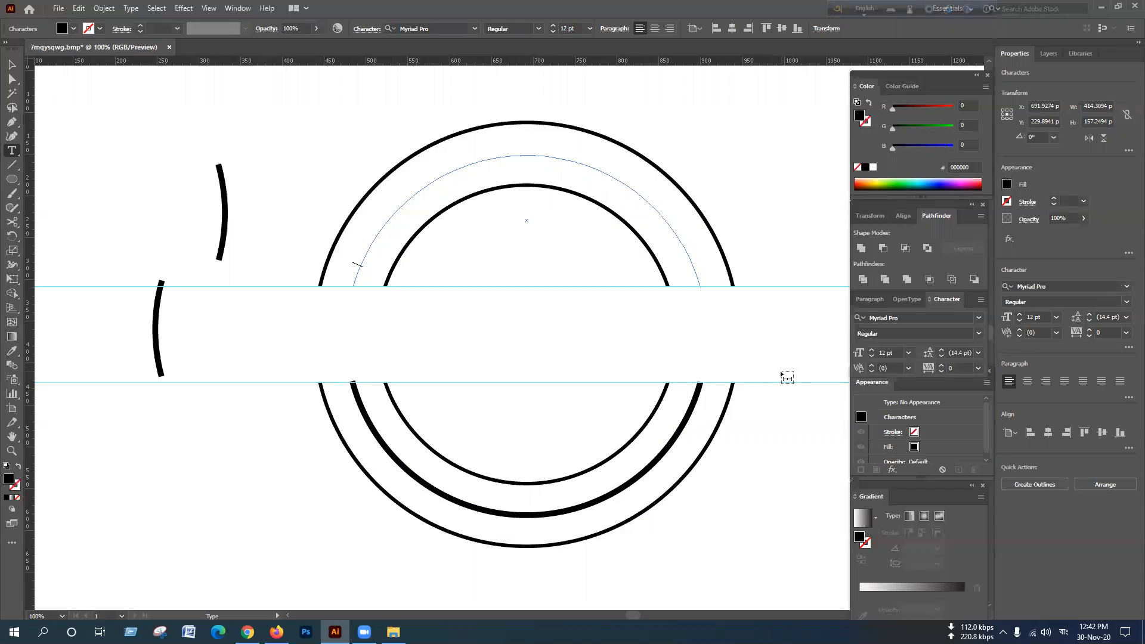
text(MADHUPUR SHAHID SMRITY HIGHE)
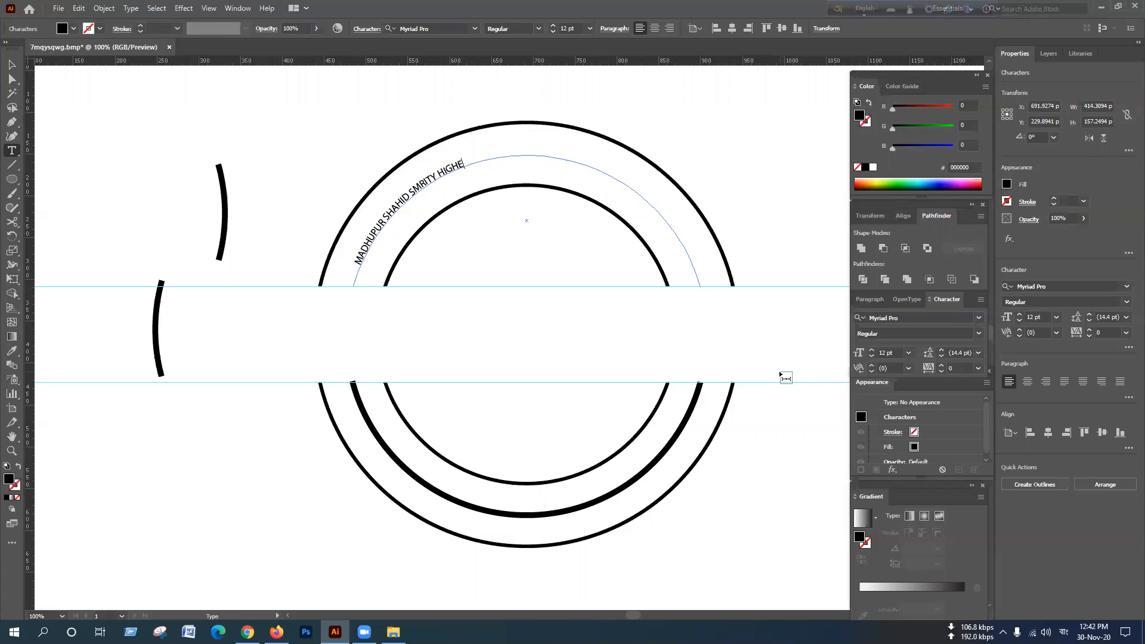
text(R SECONDERY SCHOOL)
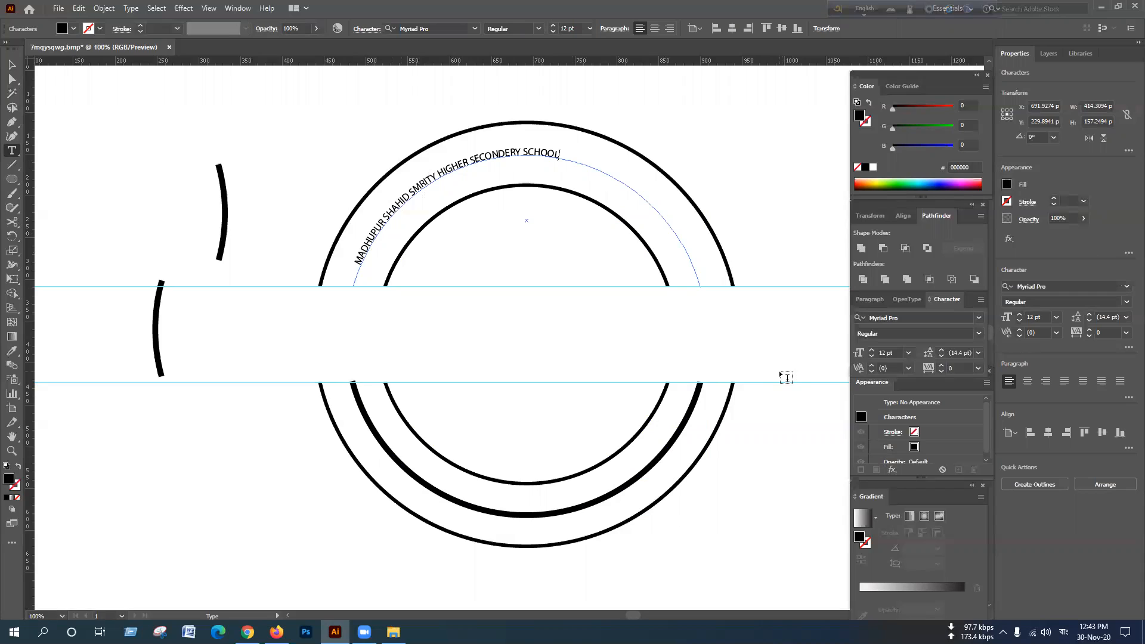
key(Escape)
click(872, 349)
click(11, 65)
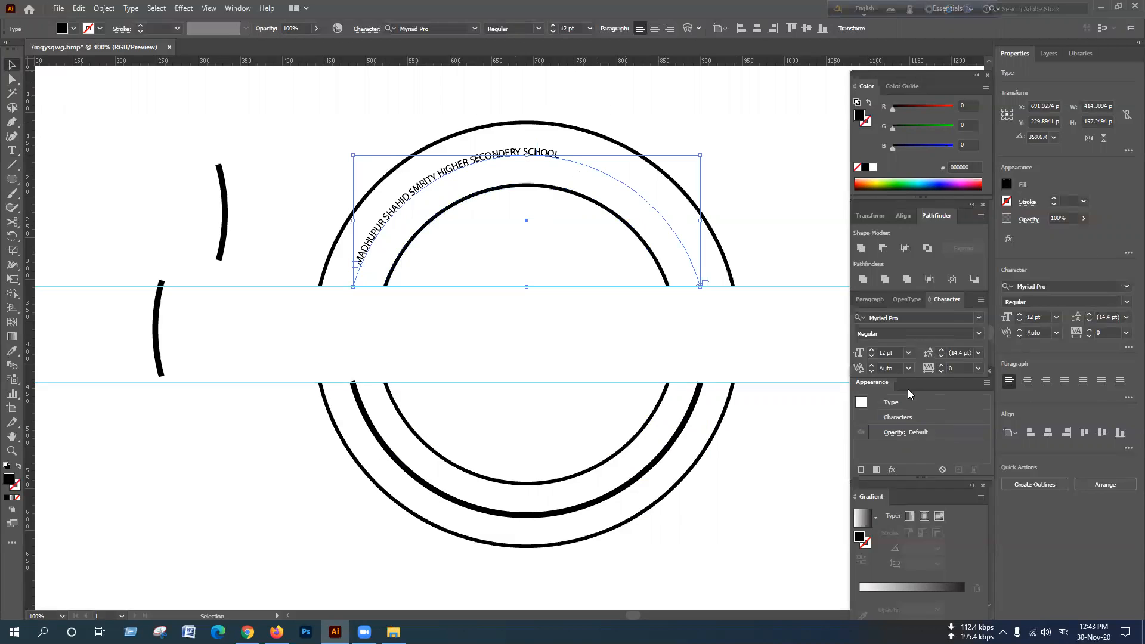
Increase the arc text's font size to 21 pt.
click(872, 353)
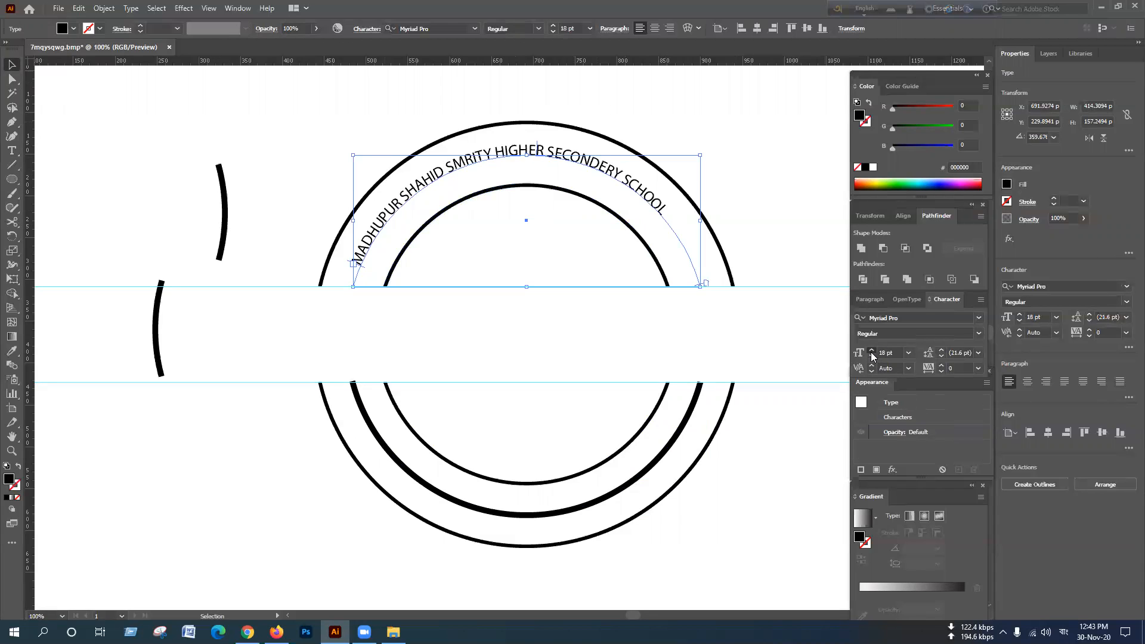
click(872, 353)
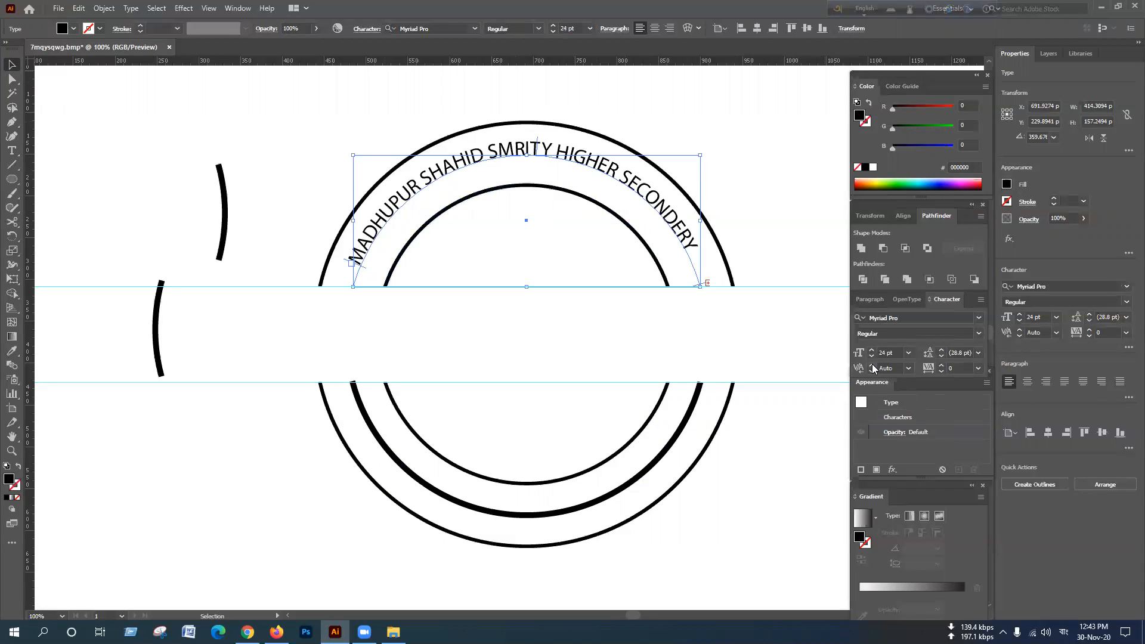
click(871, 356)
click(871, 356)
click(872, 351)
click(872, 351)
click(872, 356)
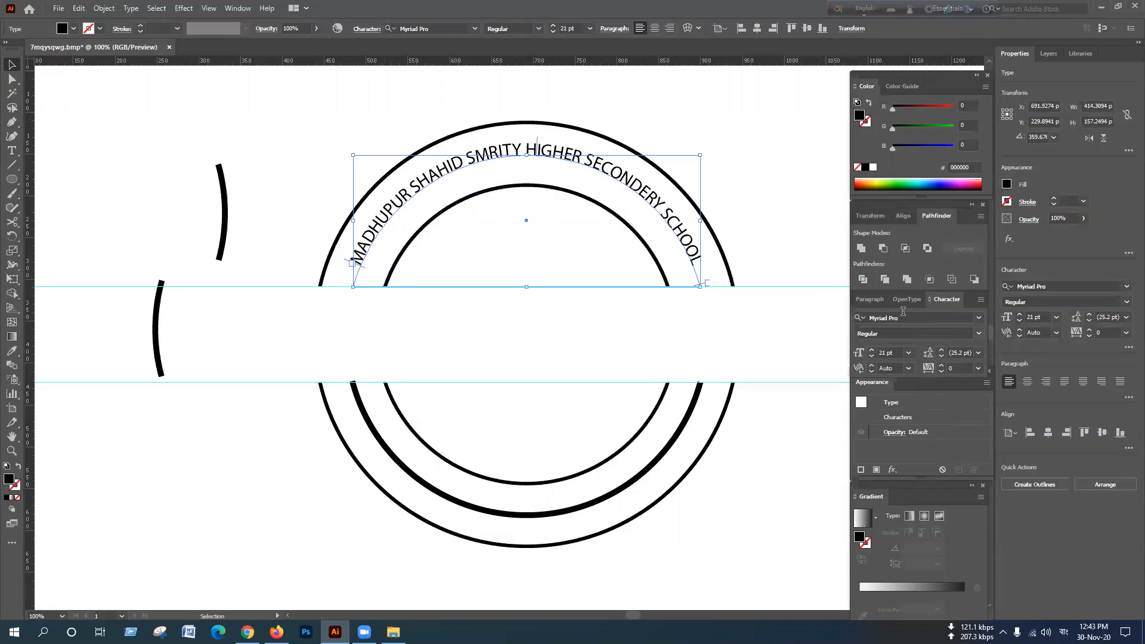
Centre-align the school name along the upper arc.
click(878, 299)
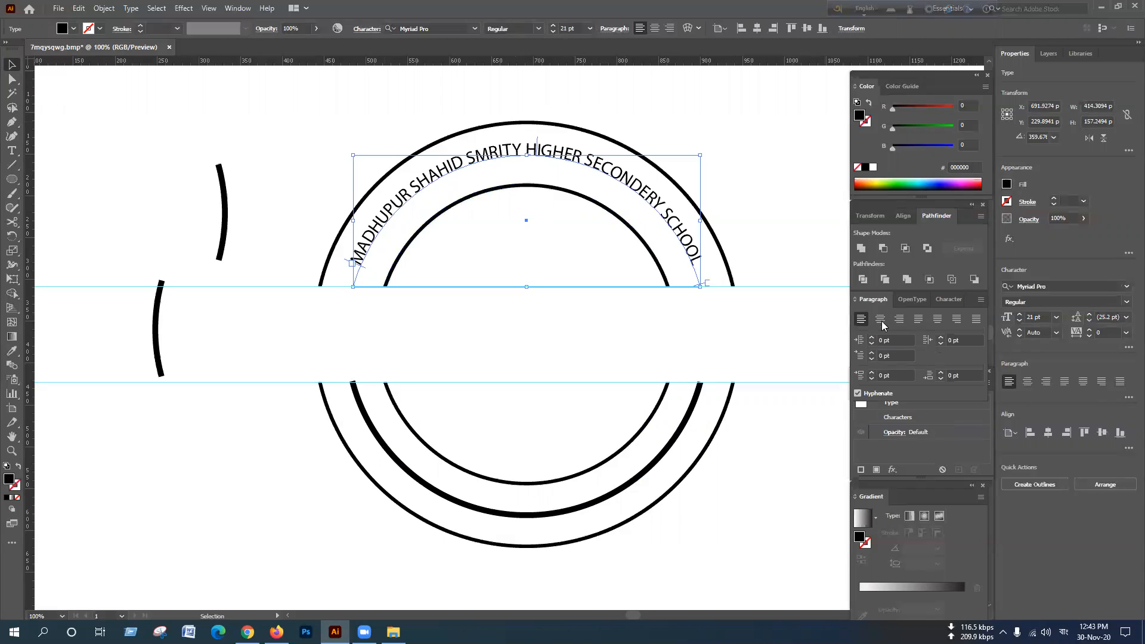
click(880, 320)
click(952, 302)
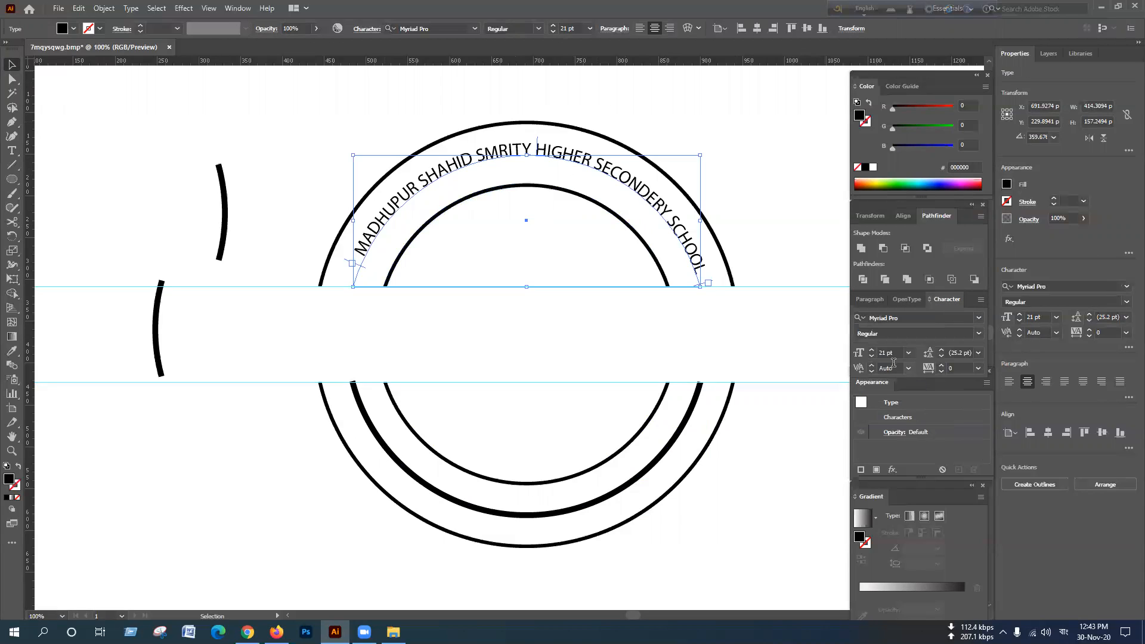
Change the arc text's font to High Speed Regular and reduce its size to 13 pt.
click(978, 333)
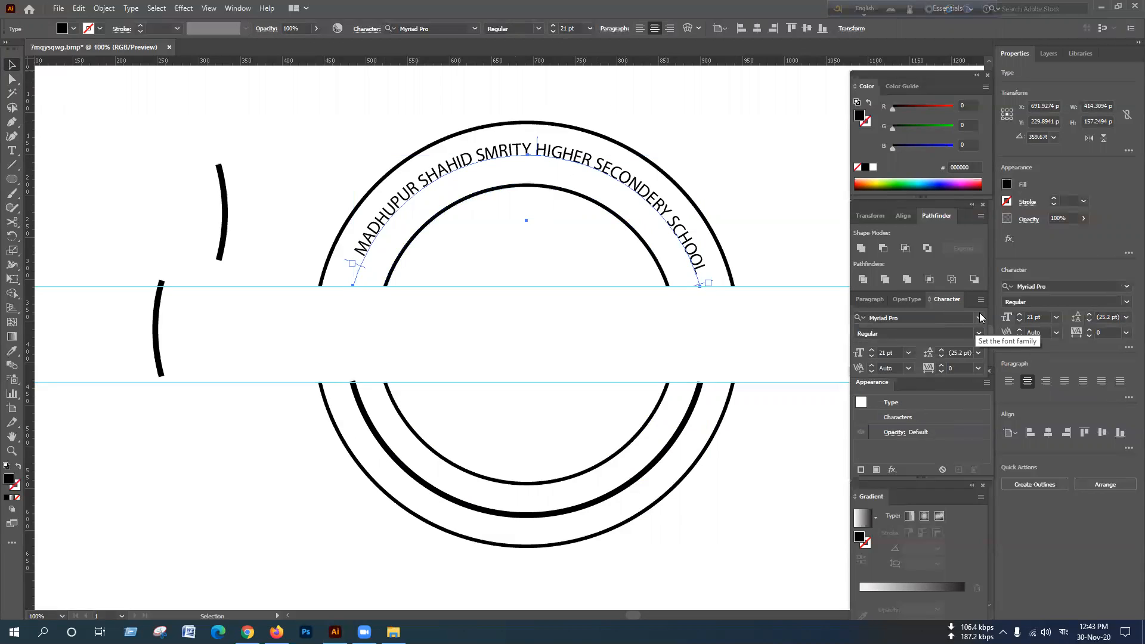
click(955, 358)
click(978, 317)
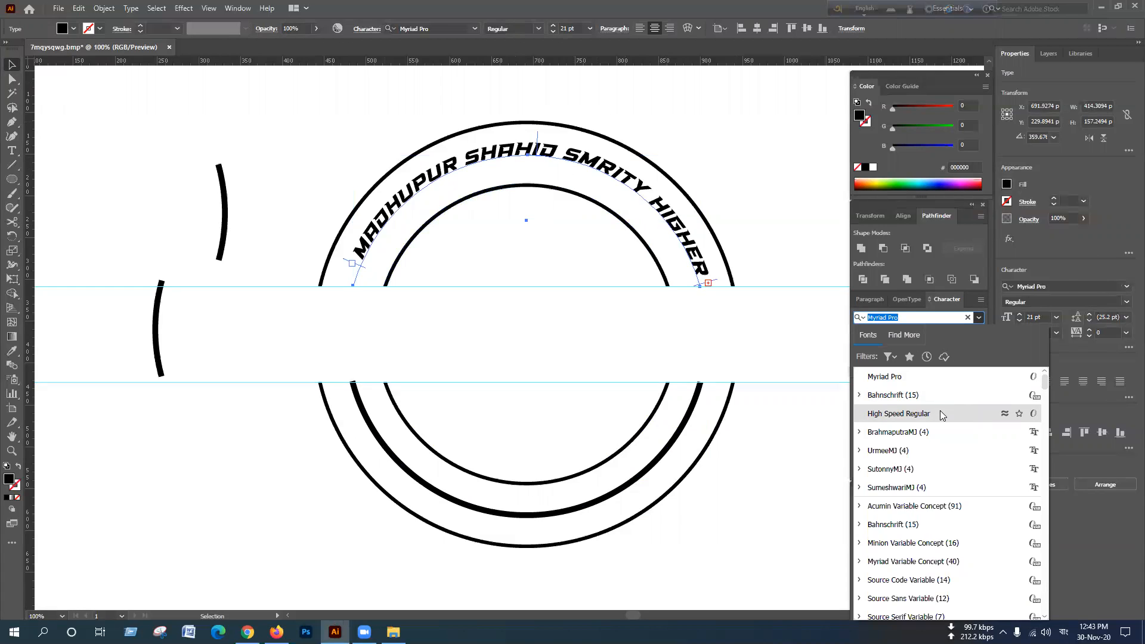
click(940, 412)
click(872, 356)
click(871, 357)
click(871, 357)
click(871, 356)
click(871, 356)
click(871, 357)
click(872, 357)
click(872, 357)
click(871, 357)
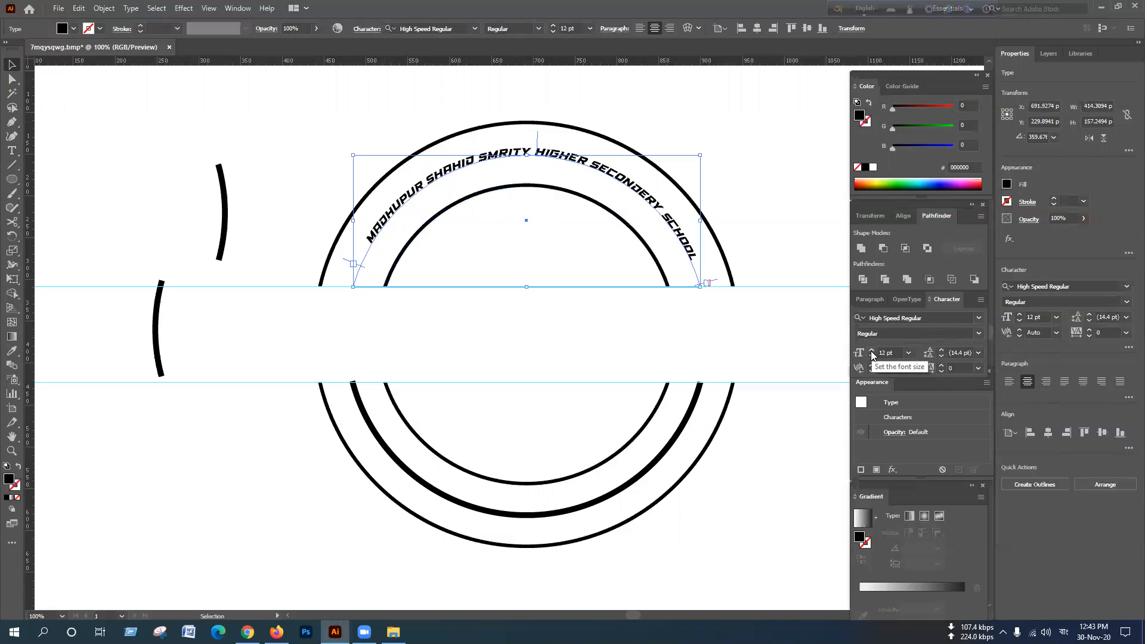
click(871, 351)
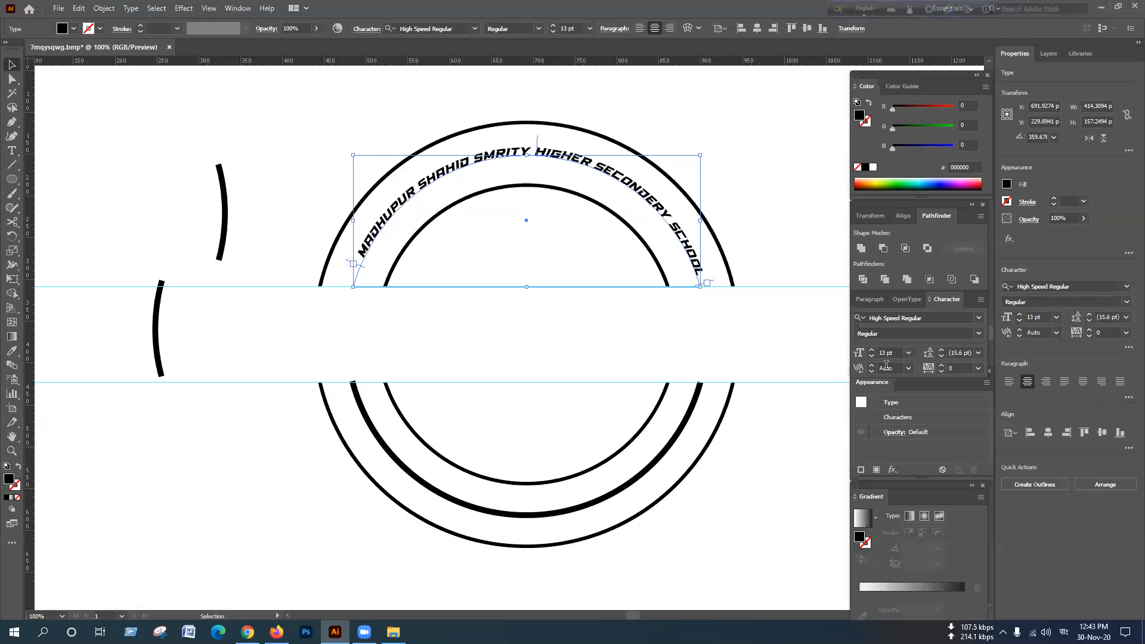
Set the leading of the arc text to 16 pt and deselect it.
click(940, 358)
click(941, 350)
click(941, 350)
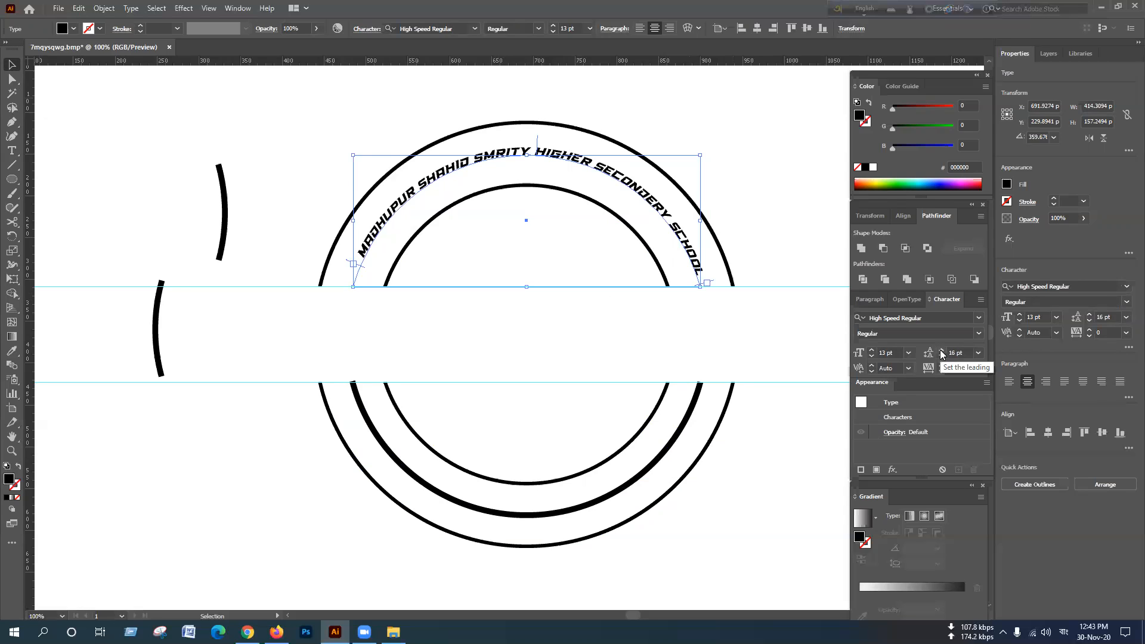
click(872, 366)
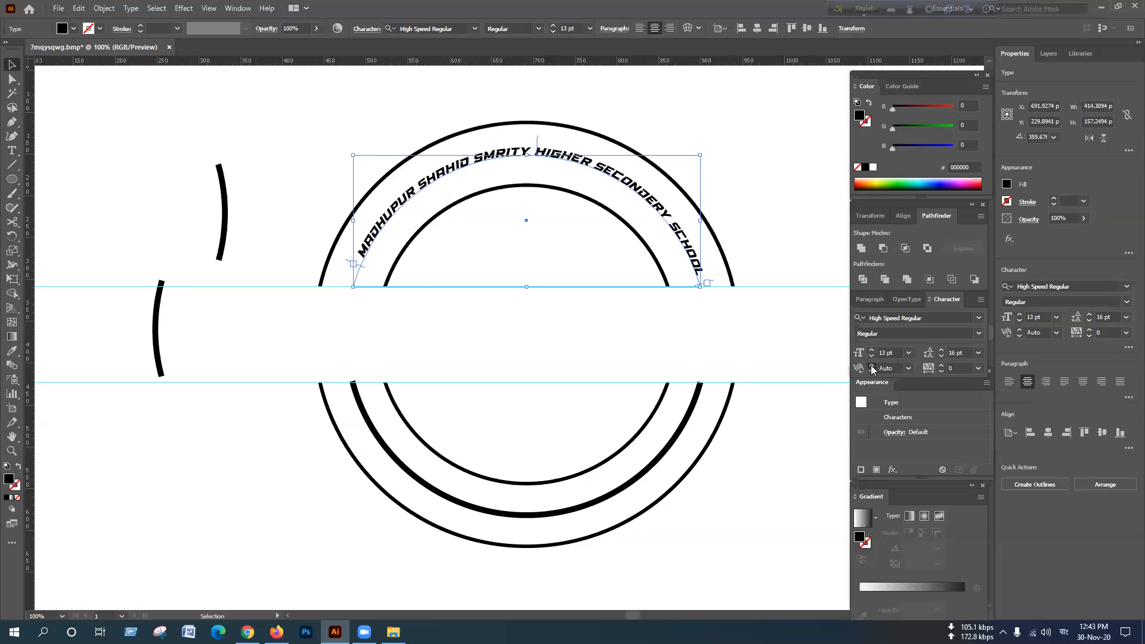
click(664, 331)
click(762, 220)
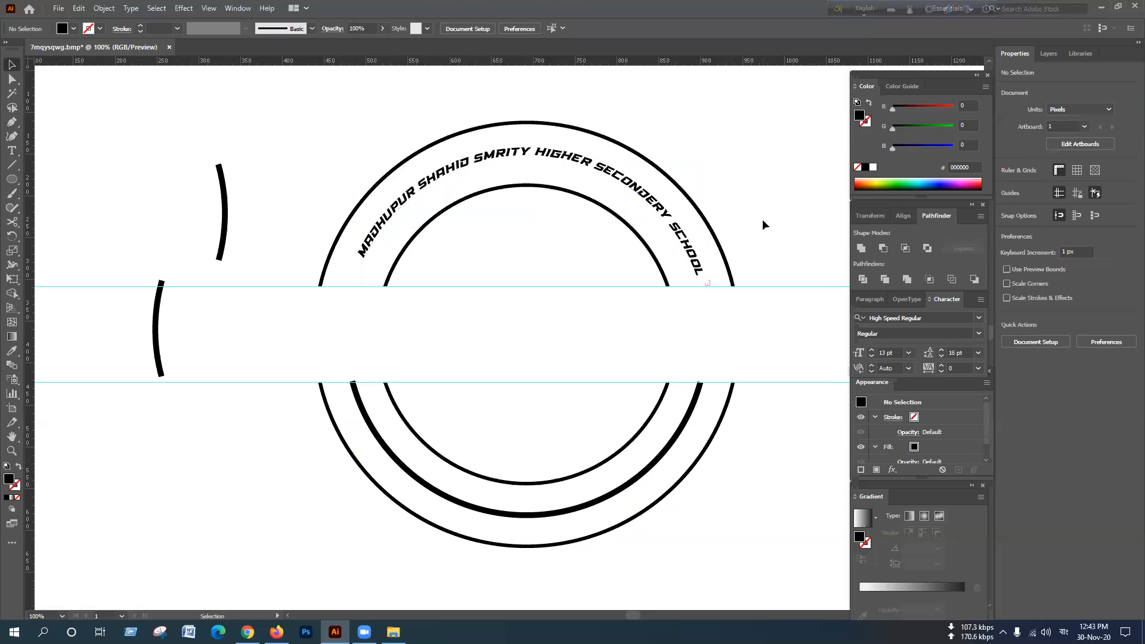
click(511, 153)
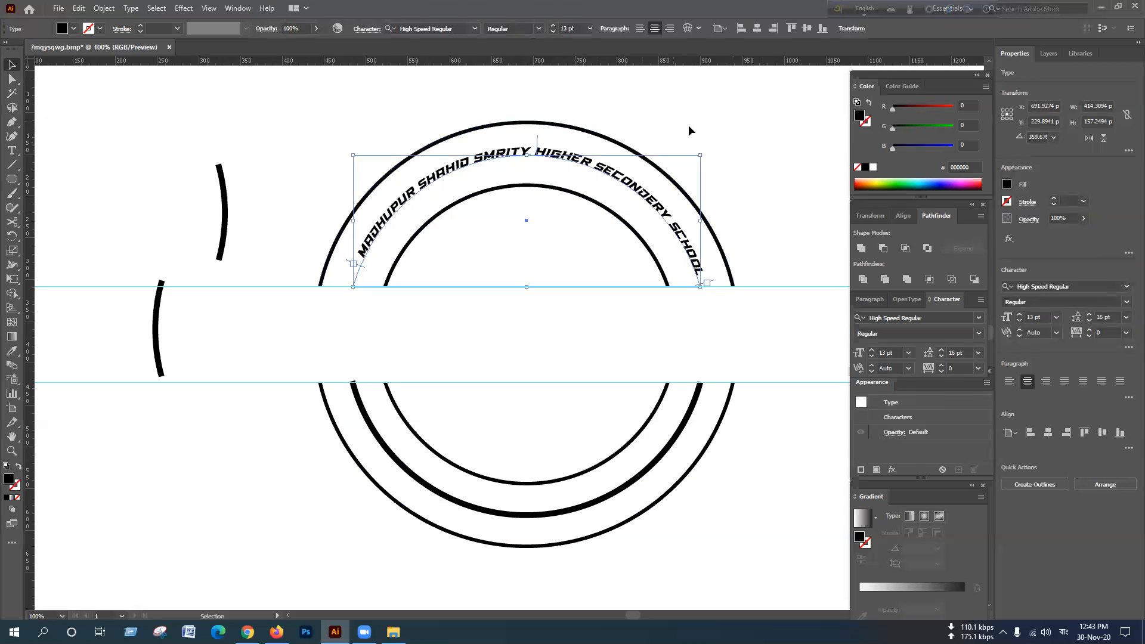
click(755, 456)
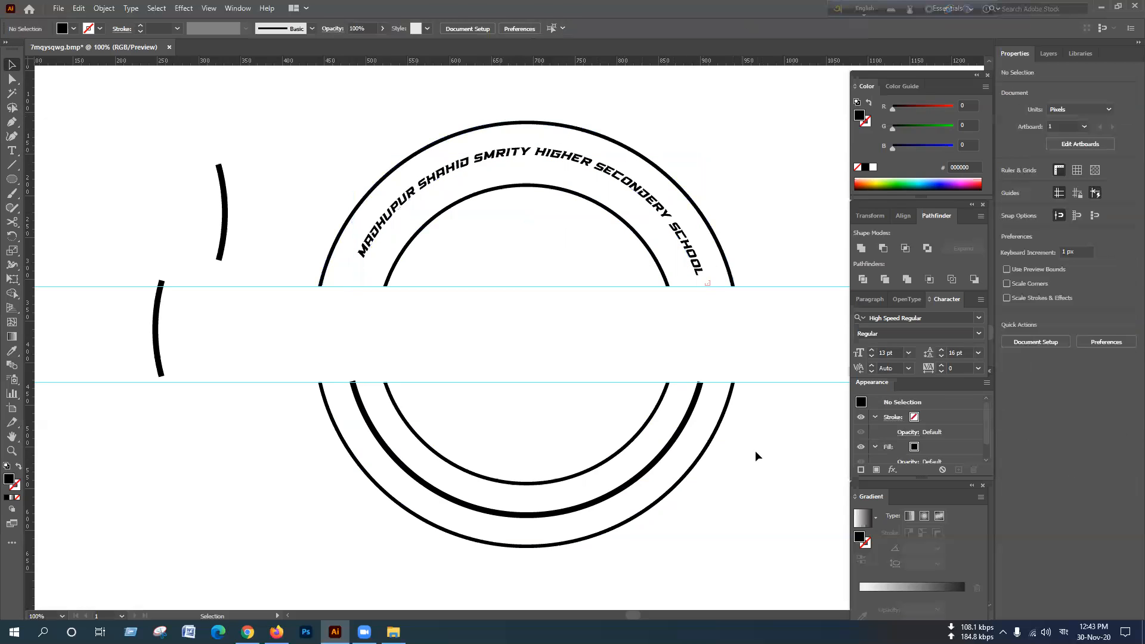
Change the arc text's font to Bahnschrift and set its size to 20 pt.
click(692, 251)
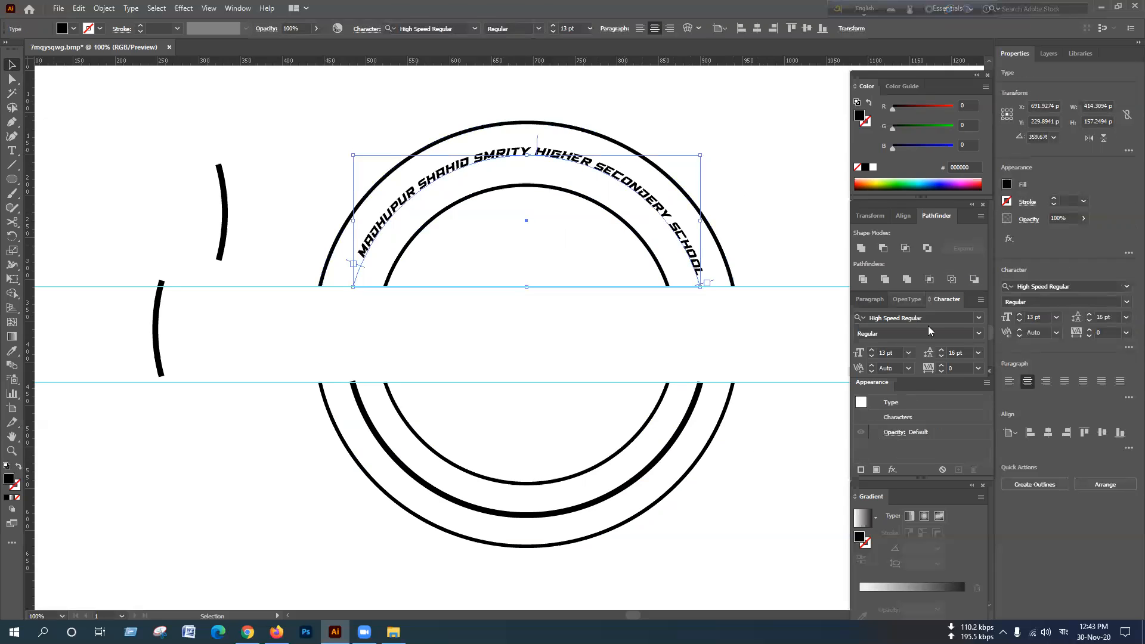
click(977, 317)
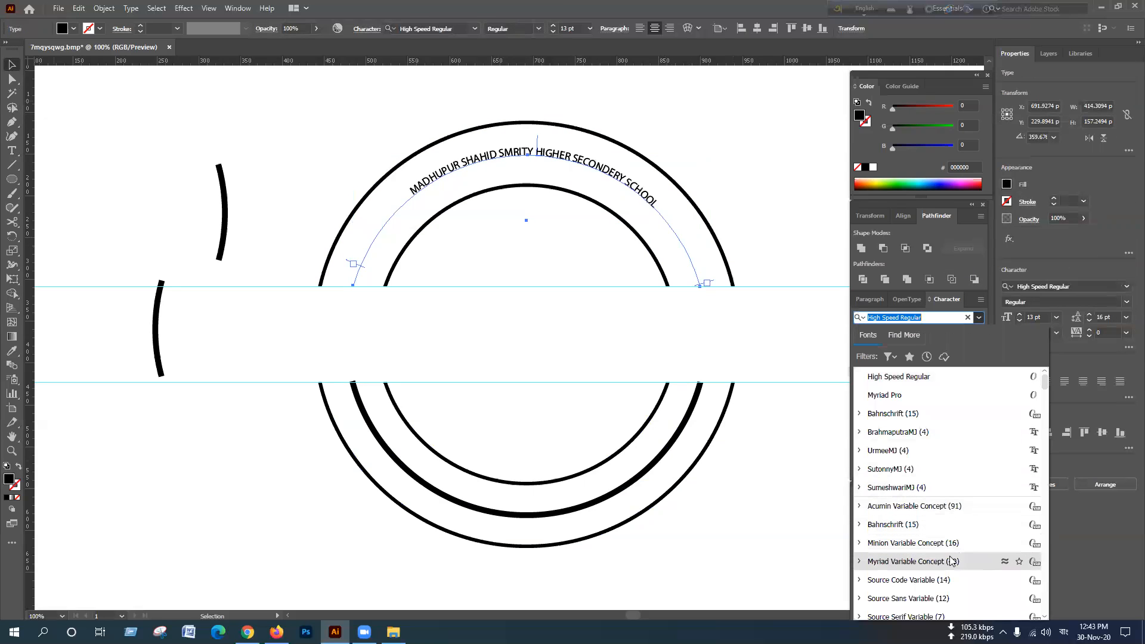
click(945, 525)
click(871, 354)
click(871, 354)
click(871, 354)
click(871, 359)
click(871, 358)
click(871, 359)
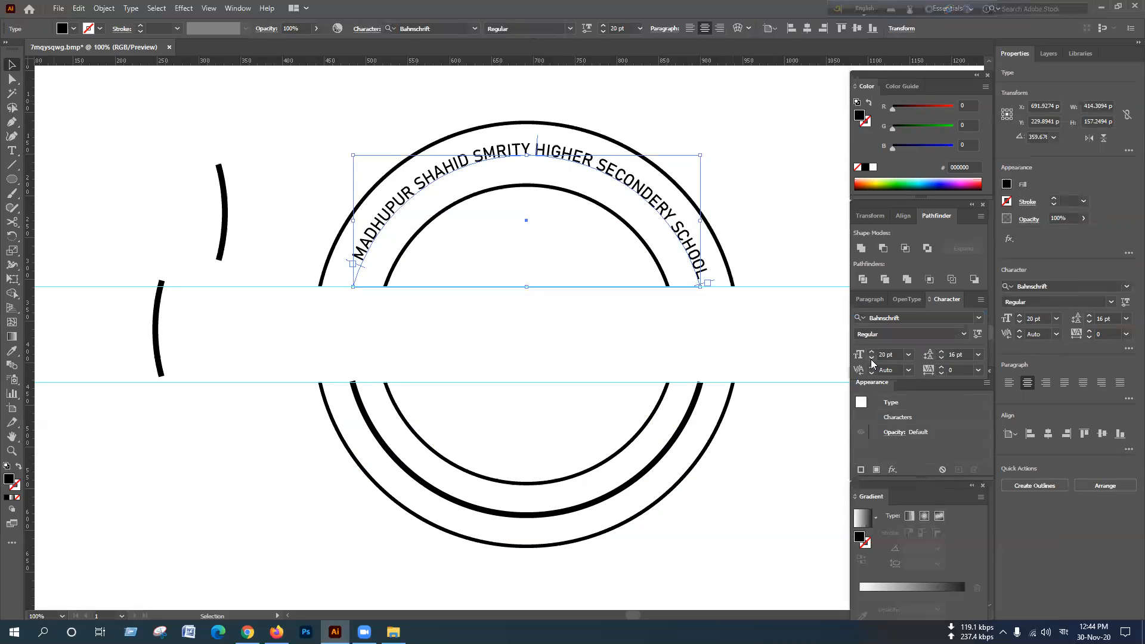
Tighten the tracking of the school name on the upper arc to -52.
click(940, 374)
click(941, 374)
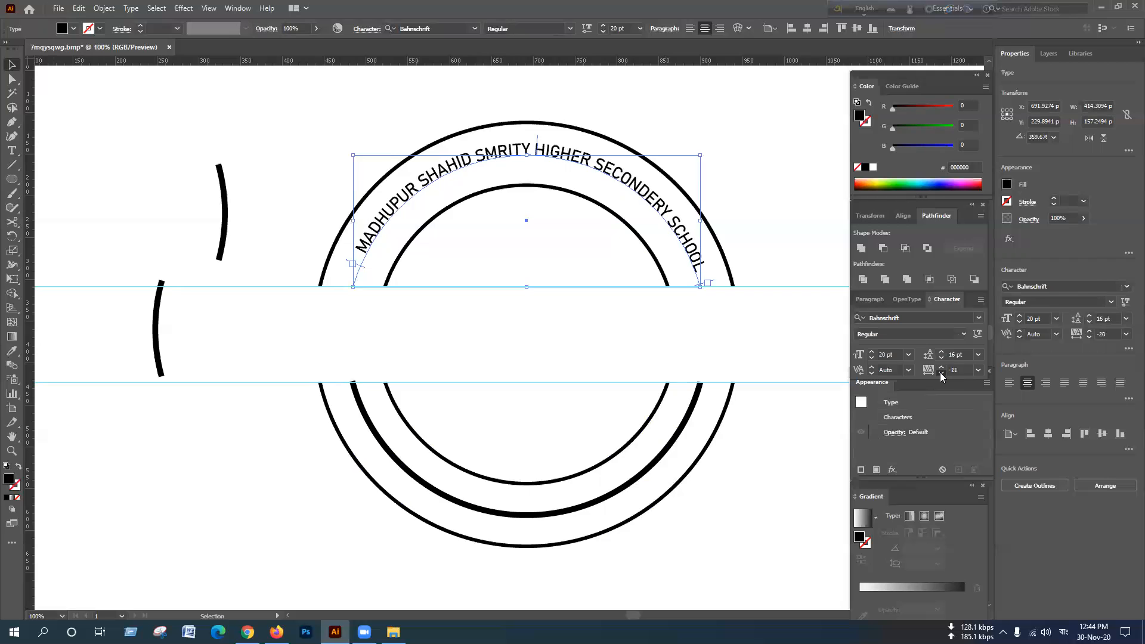
click(941, 374)
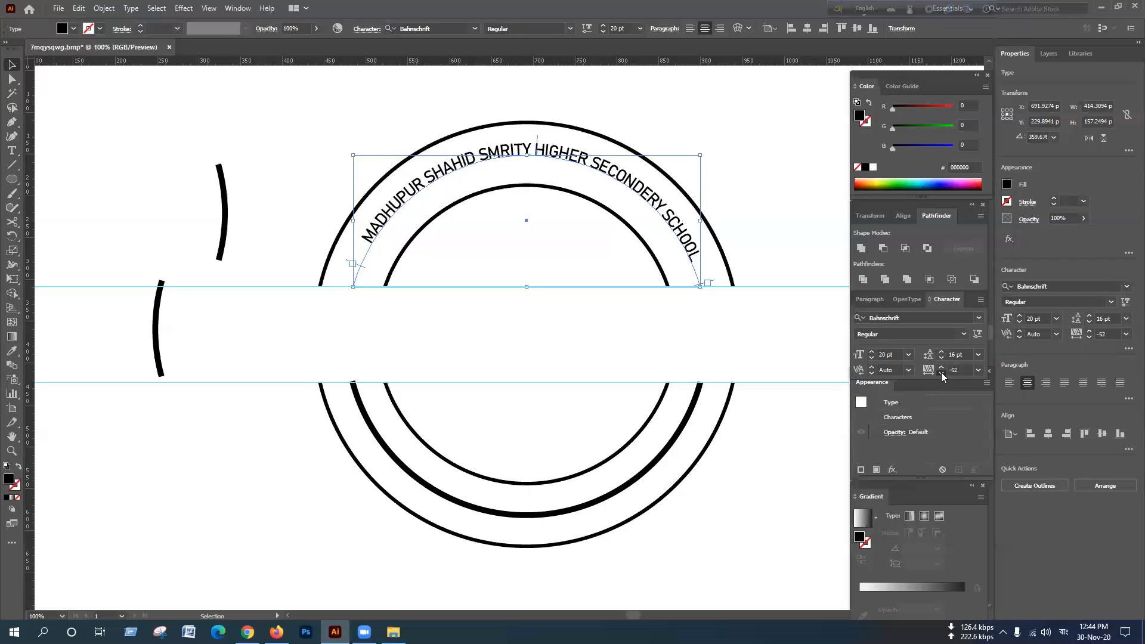
Tighten the tracking of the school name on the upper arc to -137.
click(940, 374)
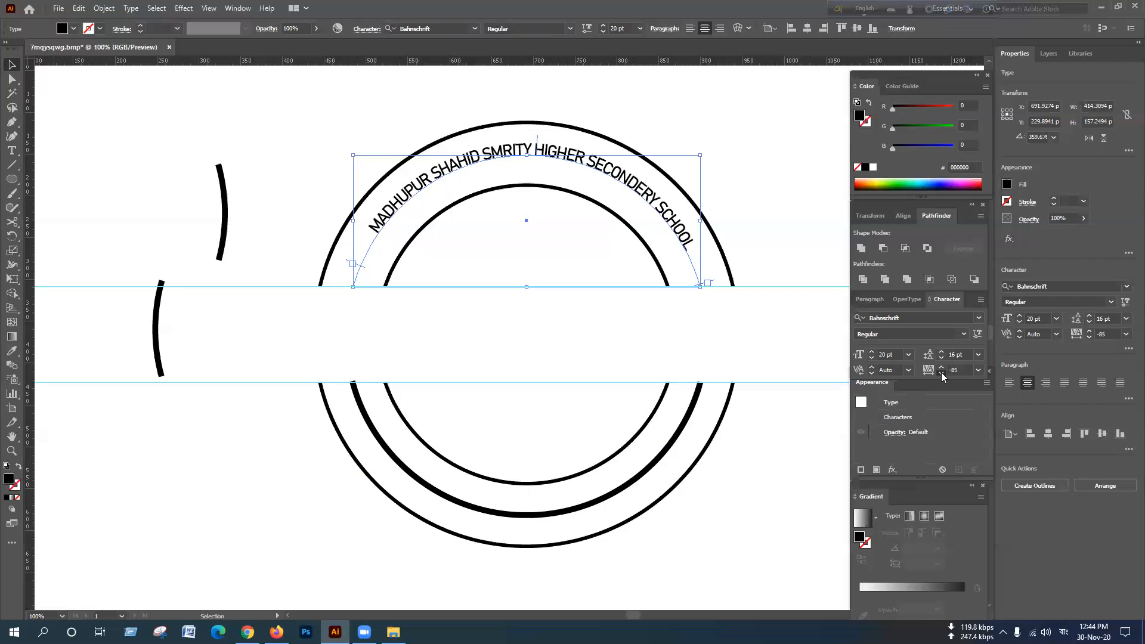
click(941, 374)
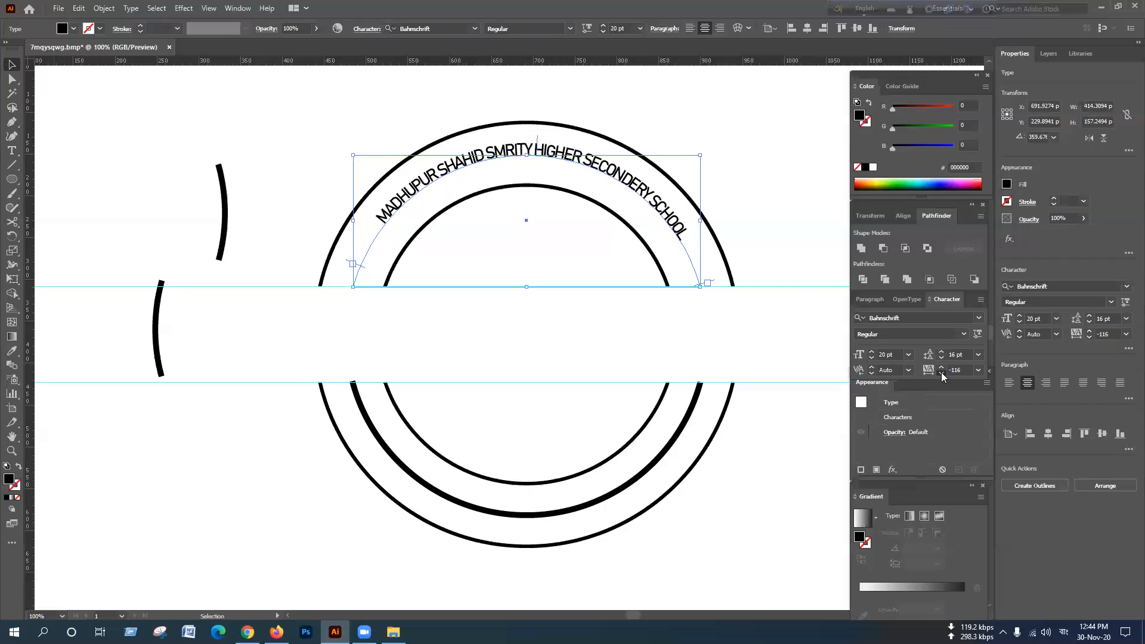
click(940, 374)
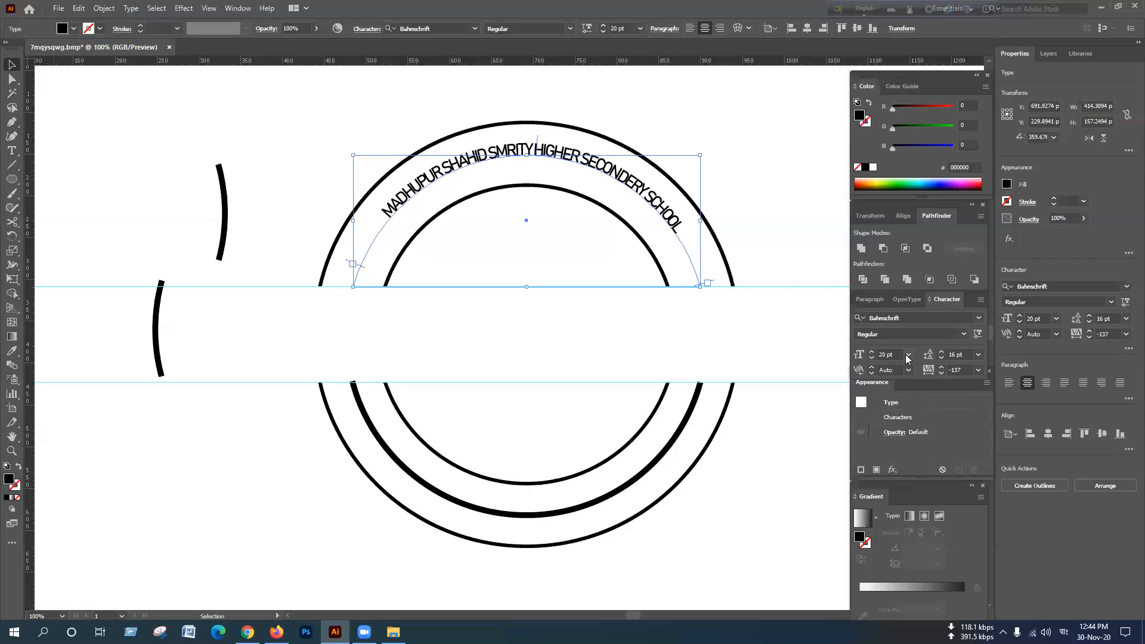
Enlarge the school name on the upper arc to 26 pt and deselect it.
click(870, 352)
click(870, 352)
click(871, 359)
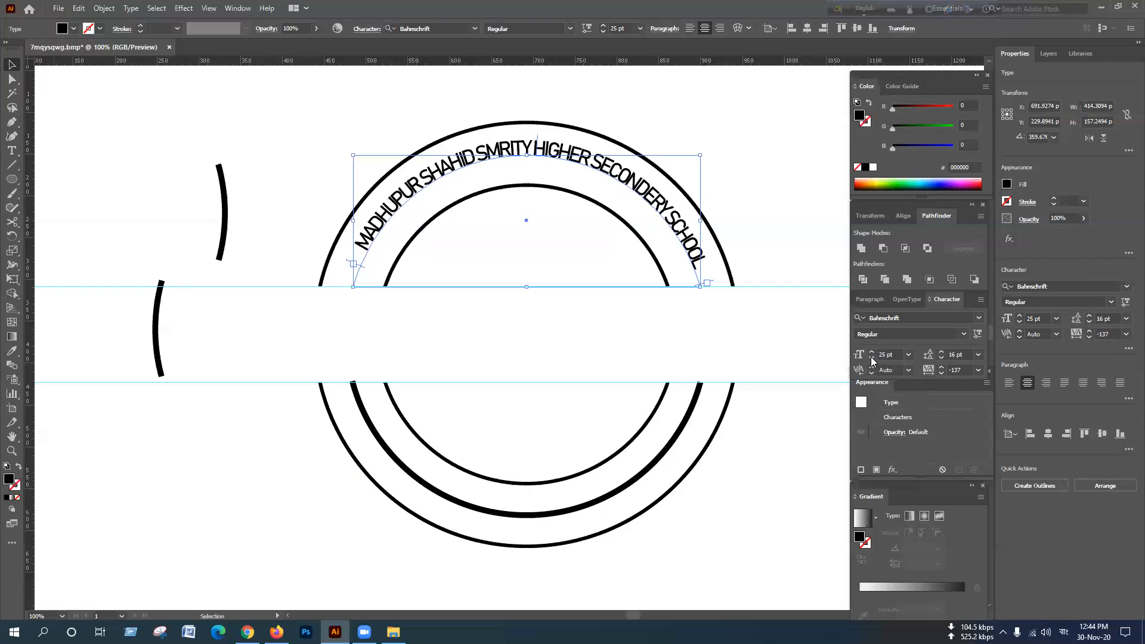
click(872, 359)
click(871, 353)
click(872, 353)
click(871, 353)
click(872, 353)
click(871, 359)
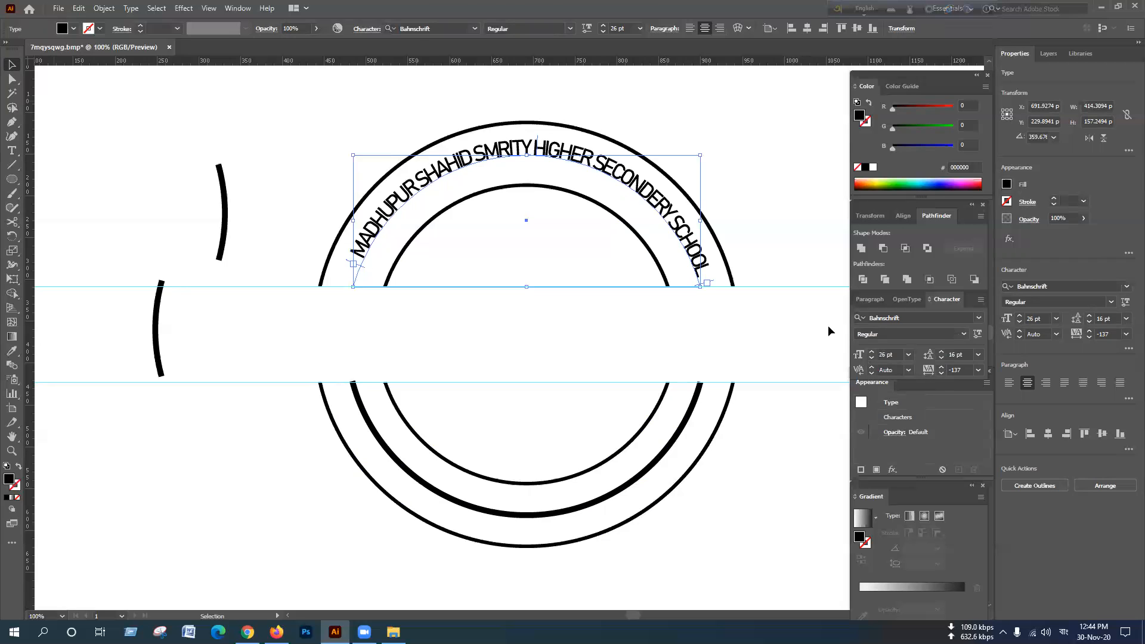
click(796, 228)
Loosen the tracking of the school name on the upper arc to -100.
click(620, 178)
click(942, 368)
click(942, 367)
click(941, 367)
click(941, 368)
click(942, 368)
click(941, 367)
click(942, 368)
click(942, 367)
click(942, 367)
click(941, 367)
click(941, 367)
click(942, 367)
click(942, 367)
click(942, 367)
click(941, 367)
click(941, 368)
click(942, 367)
click(942, 367)
click(941, 368)
click(941, 367)
click(941, 367)
click(942, 367)
click(941, 367)
click(942, 367)
click(942, 367)
click(941, 367)
click(941, 367)
click(941, 368)
click(942, 367)
click(941, 367)
click(942, 368)
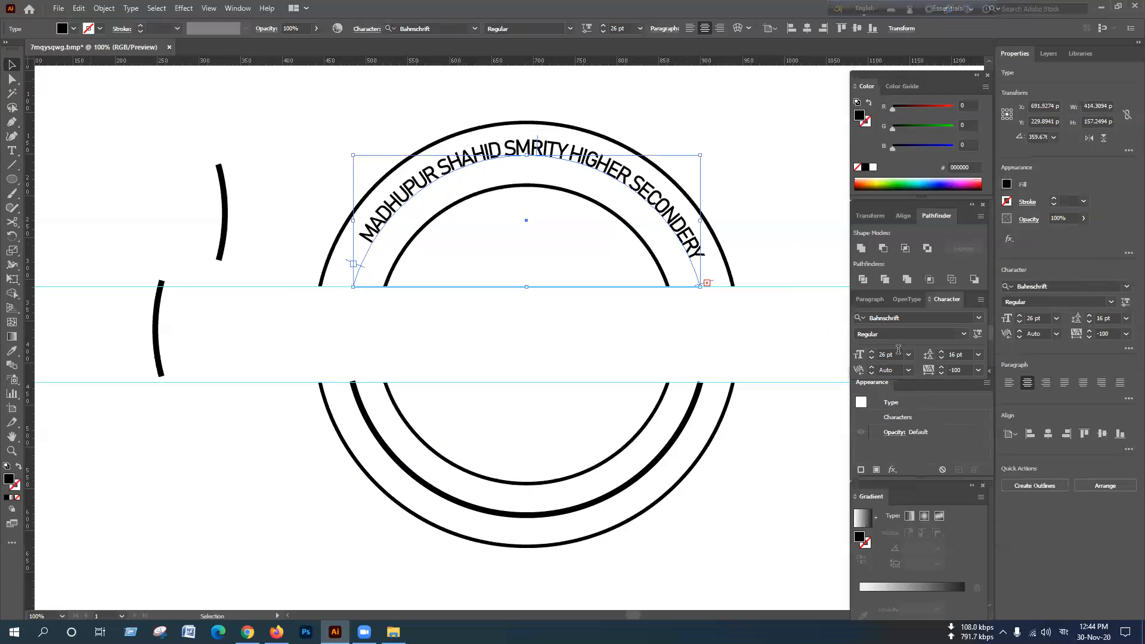
Reduce the arc text's font size to 24 pt and deselect it.
click(872, 358)
click(871, 359)
click(871, 358)
click(871, 352)
click(717, 145)
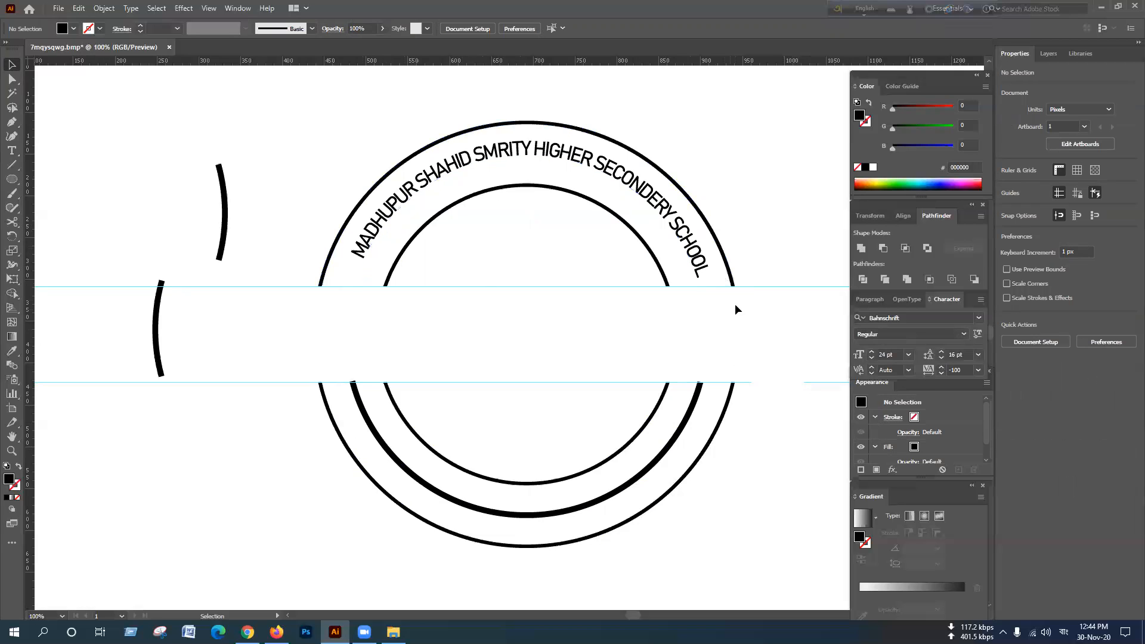
click(697, 262)
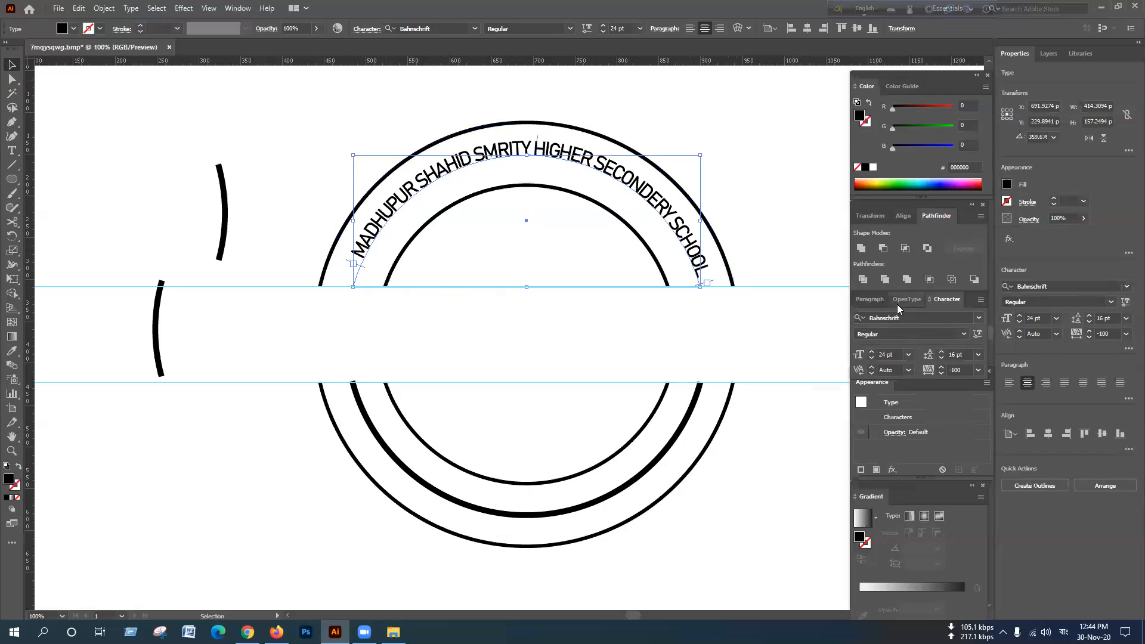
click(869, 298)
click(11, 150)
click(352, 276)
key(Escape)
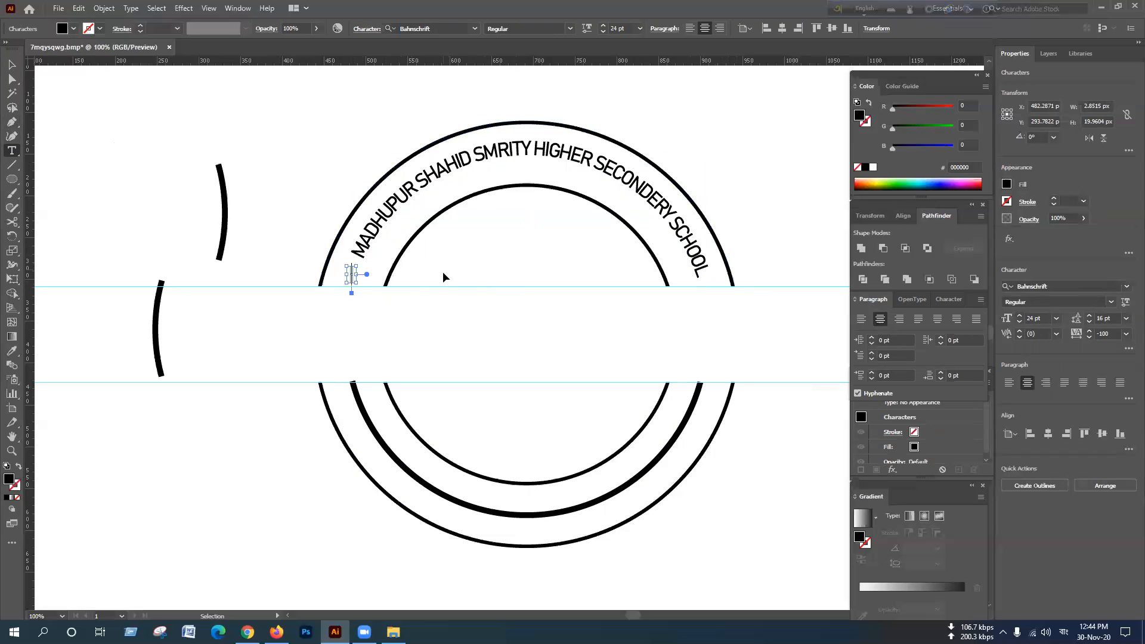
key(ctrl+z)
click(11, 65)
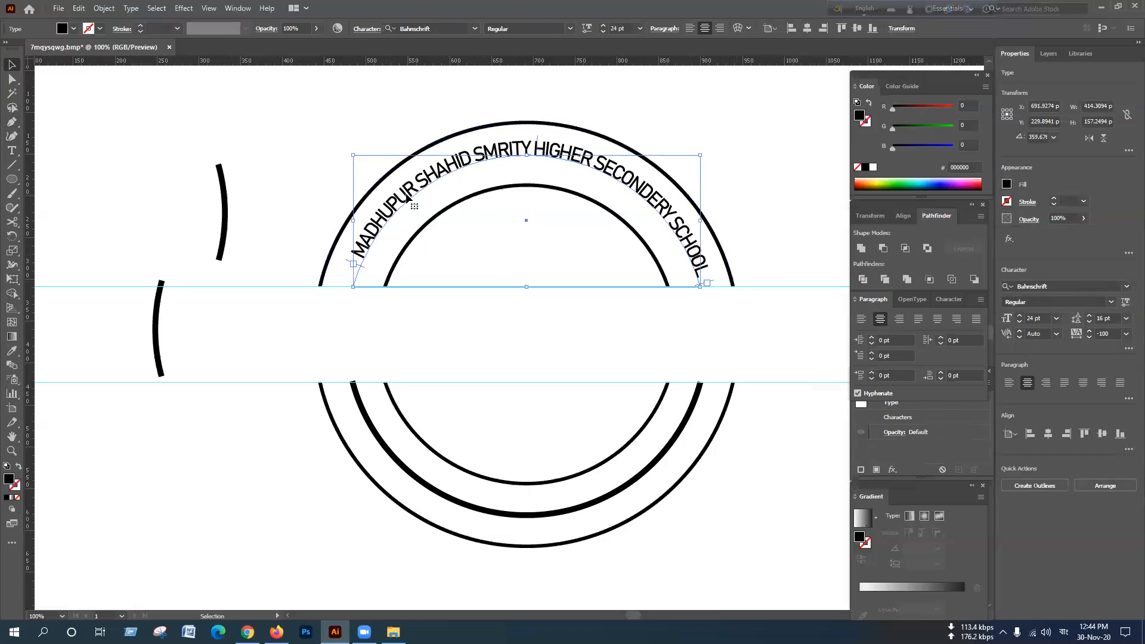
Try to reposition the school name by moving its start bracket down along the arc, undoing the displacements.
click(758, 196)
click(700, 265)
drag(356, 266, 349, 280)
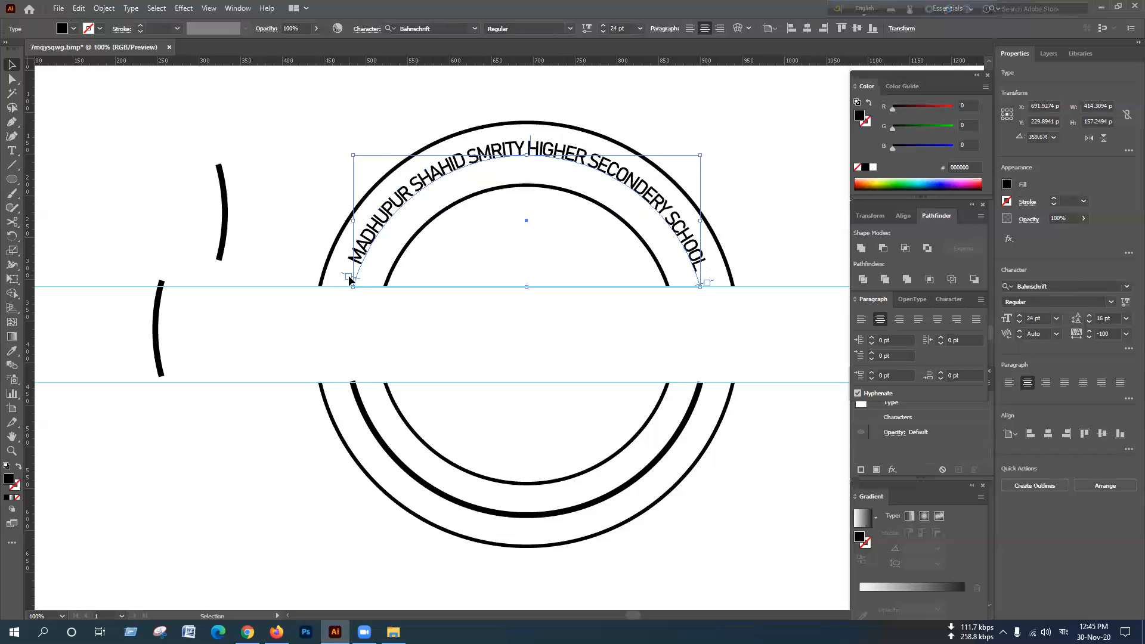
click(348, 277)
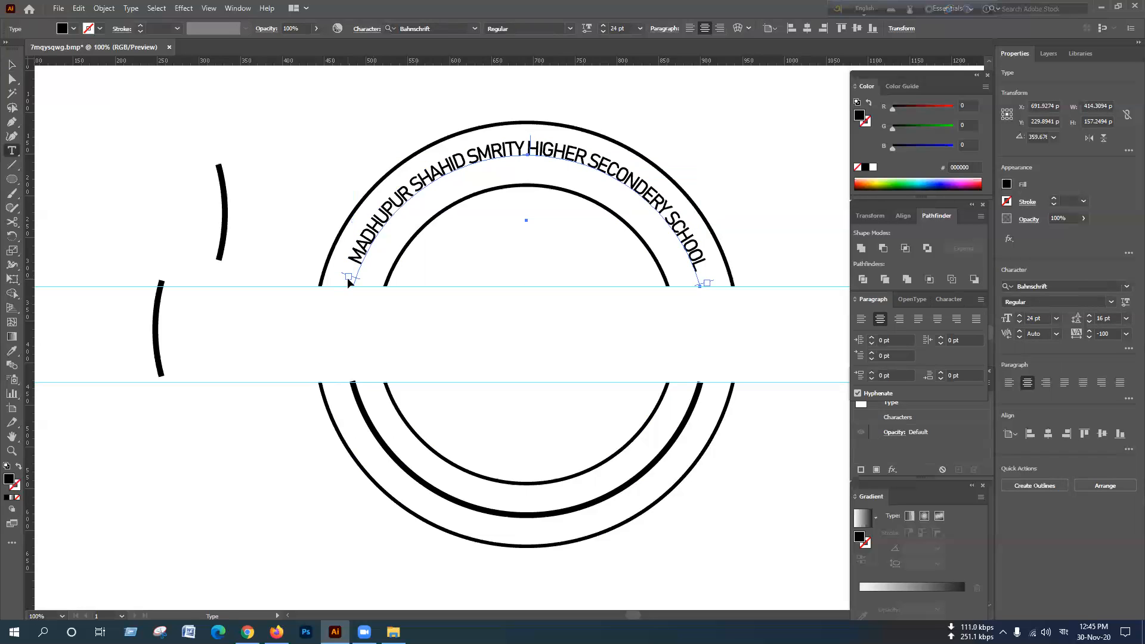
drag(347, 278, 347, 285)
key(v)
key(ctrl+z)
click(355, 263)
click(363, 235)
key(ctrl+z)
click(718, 184)
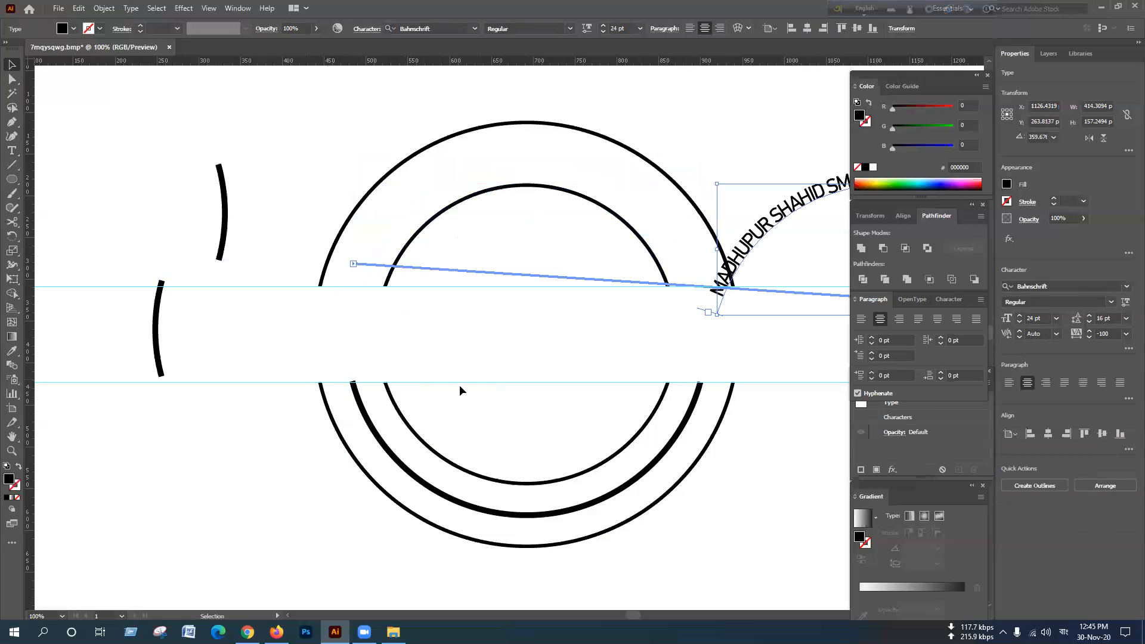
key(ctrl+z)
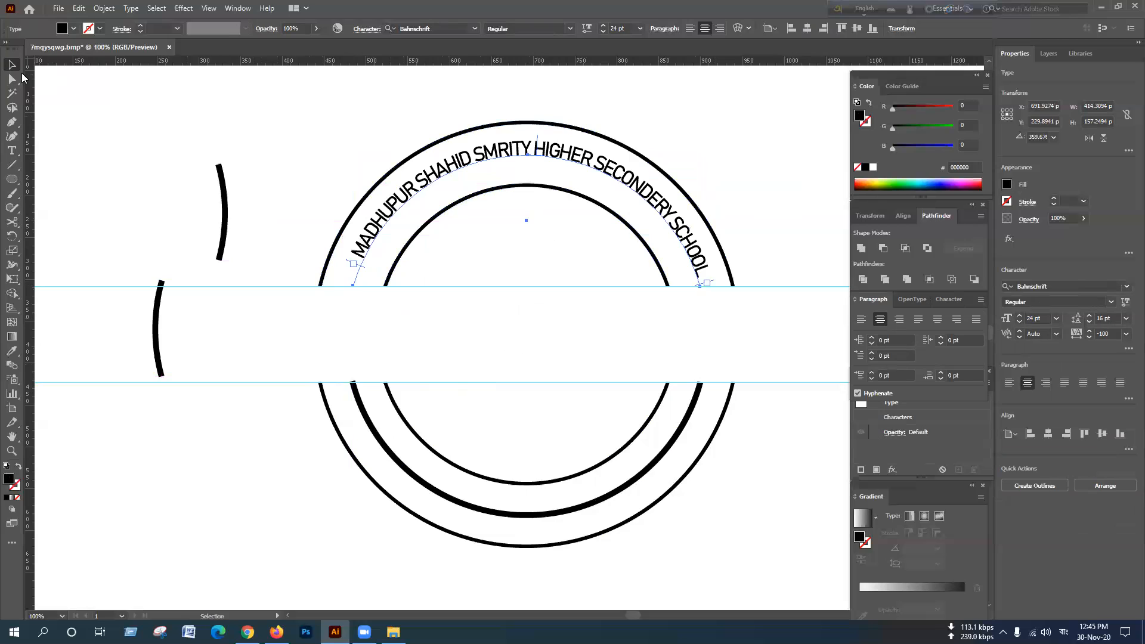
Try to lower the arc text's start bracket with the Type tool, and undo the recent changes including the last font size change.
click(185, 112)
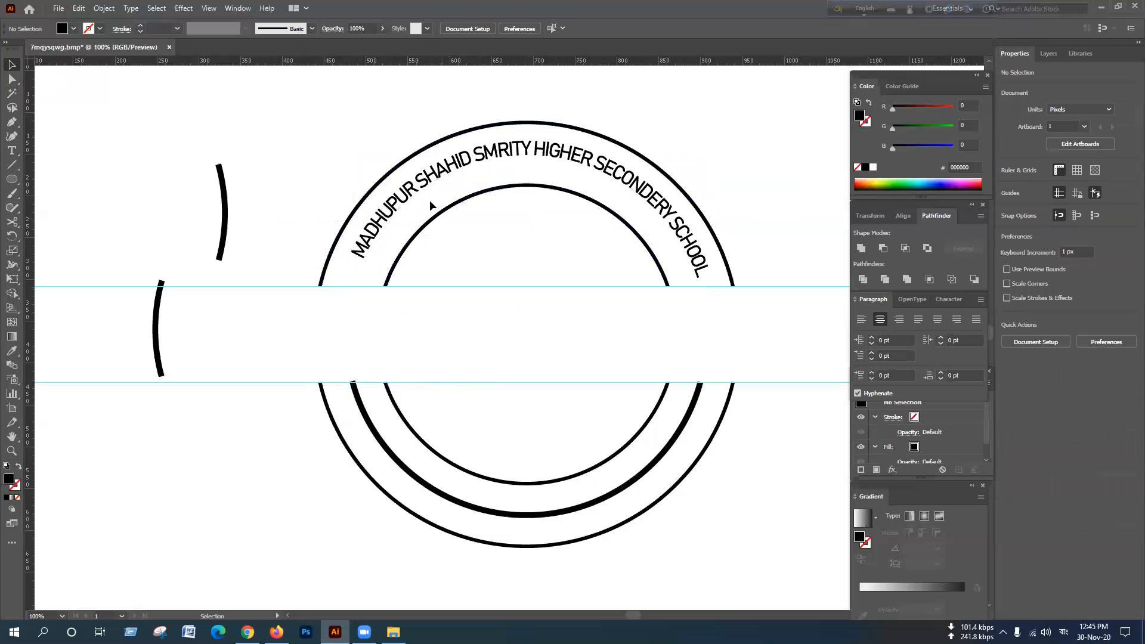
click(413, 193)
key(t)
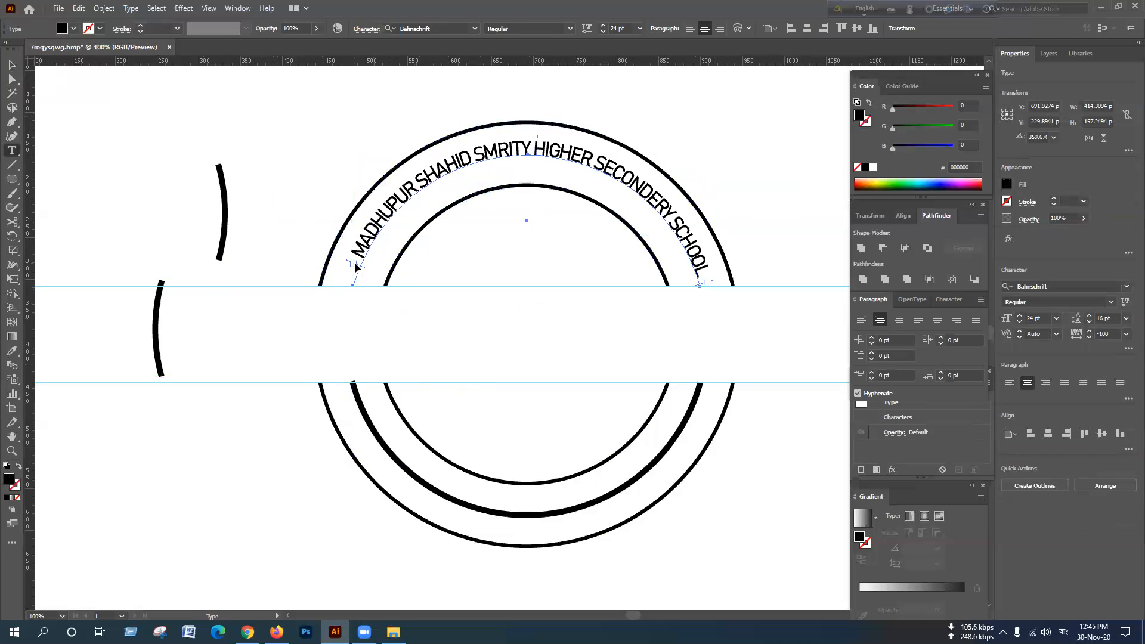
key(v)
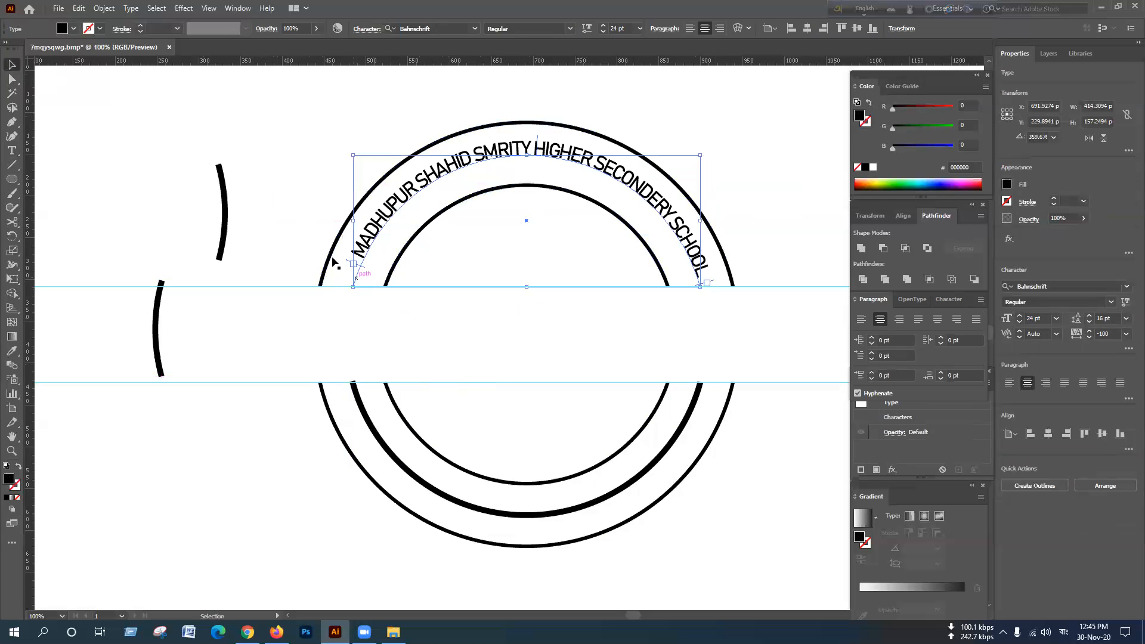
key(t)
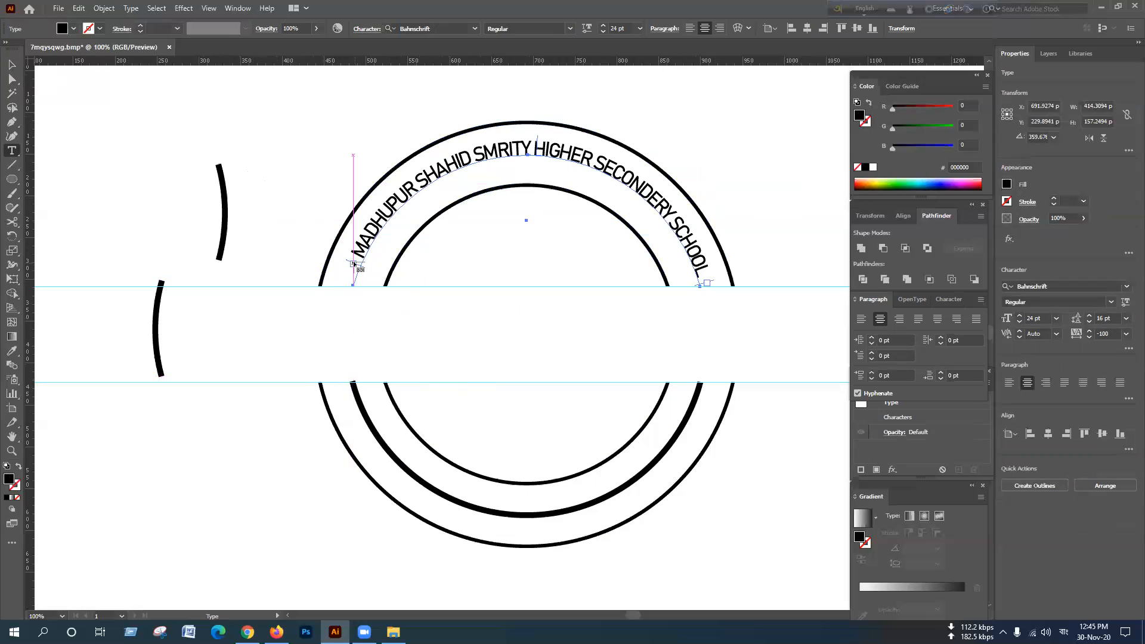
drag(353, 264, 358, 280)
key(Escape)
key(ctrl+z)
key(ctrl+z)
key(ctrl+z)
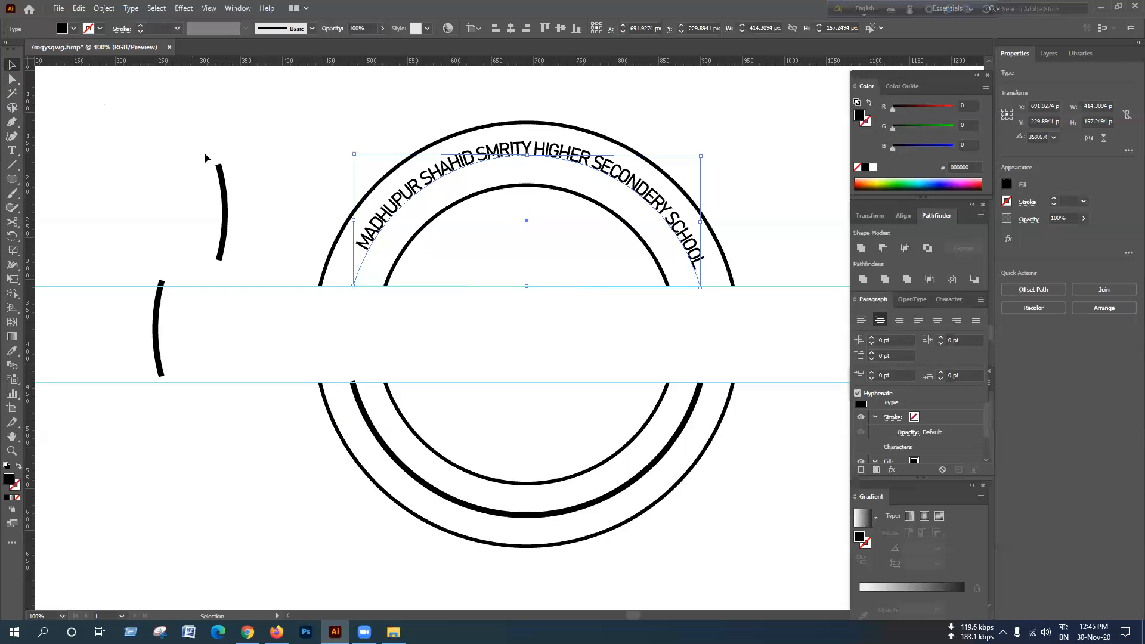
click(220, 123)
click(503, 152)
scroll(411, 231, up, 1)
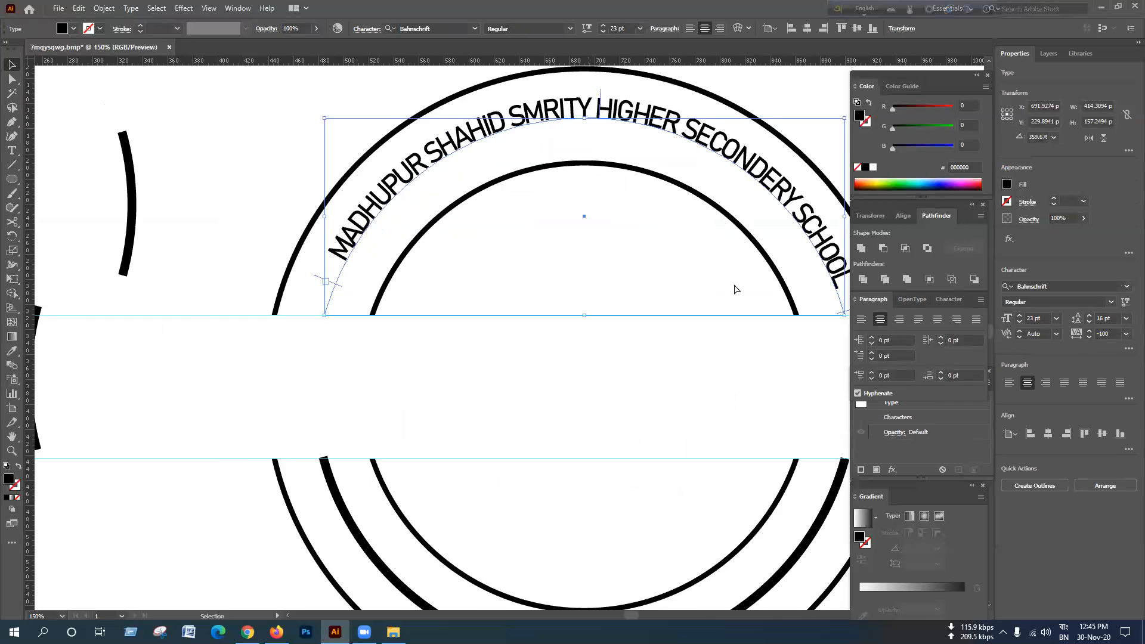
scroll(734, 304, right, 9)
scroll(696, 273, up, 6)
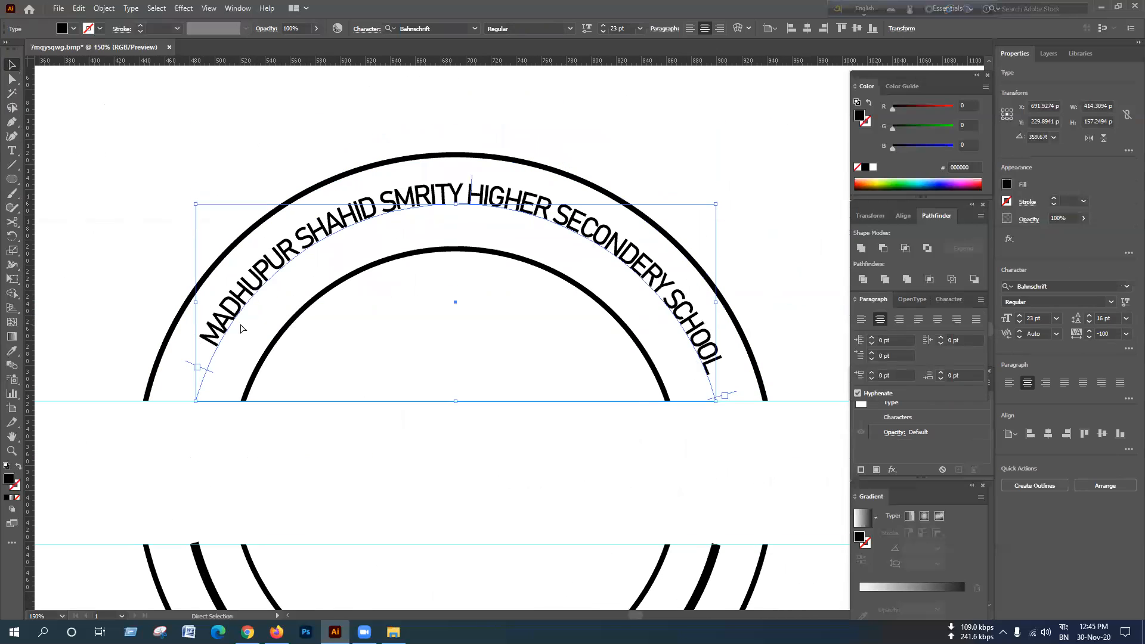
scroll(334, 317, left, 1)
scroll(406, 374, left, 1)
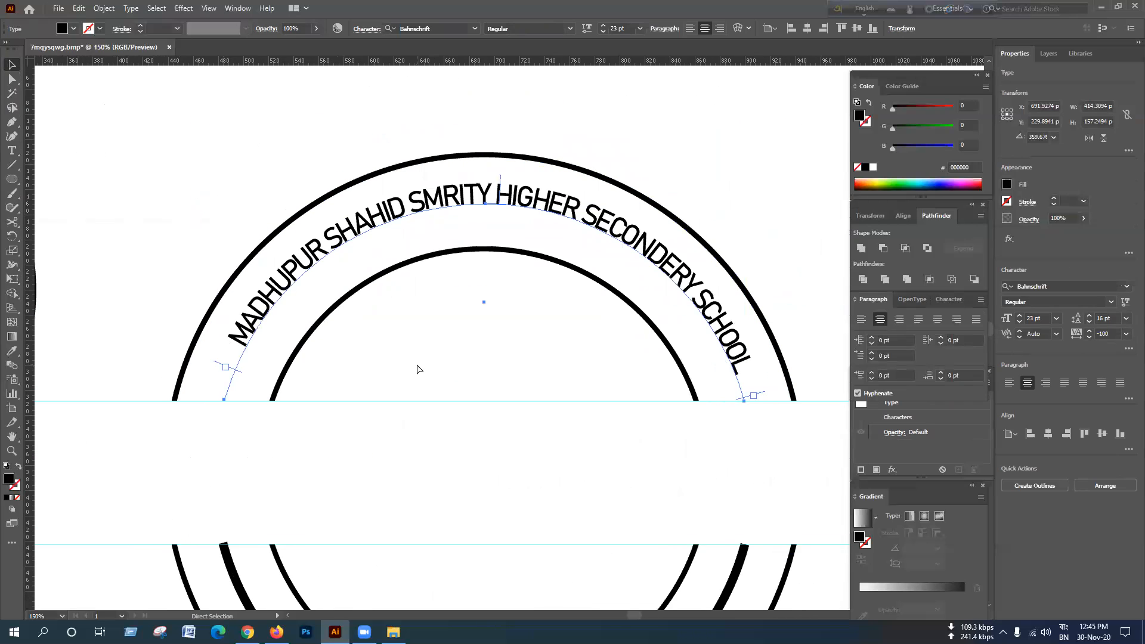
scroll(412, 367, right, 2)
key(t)
key(v)
key(t)
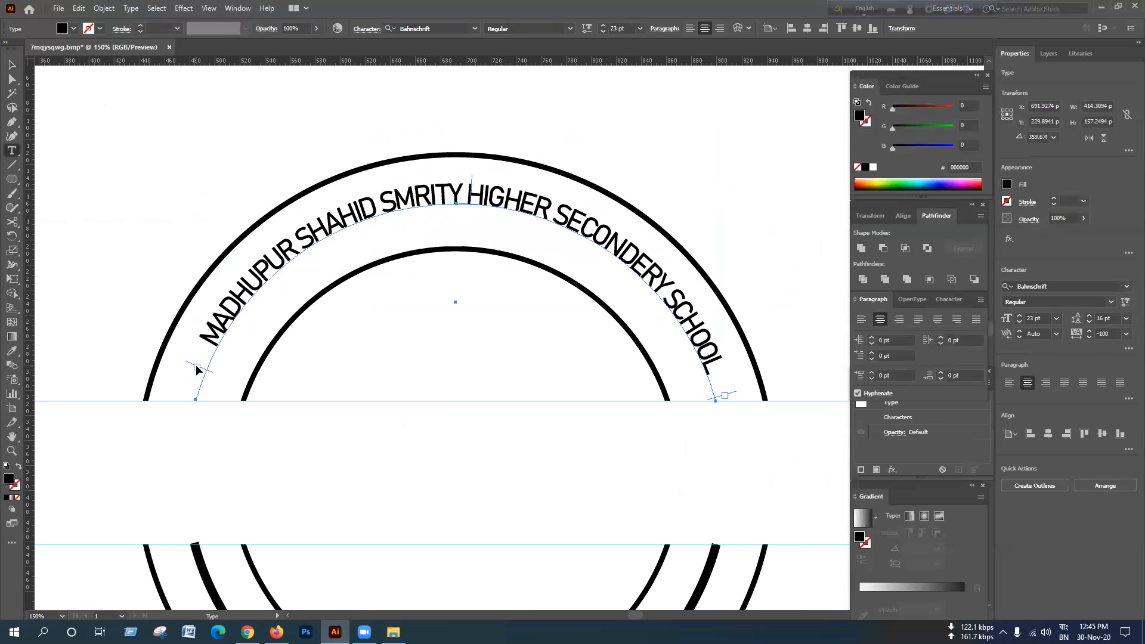
drag(197, 366, 195, 390)
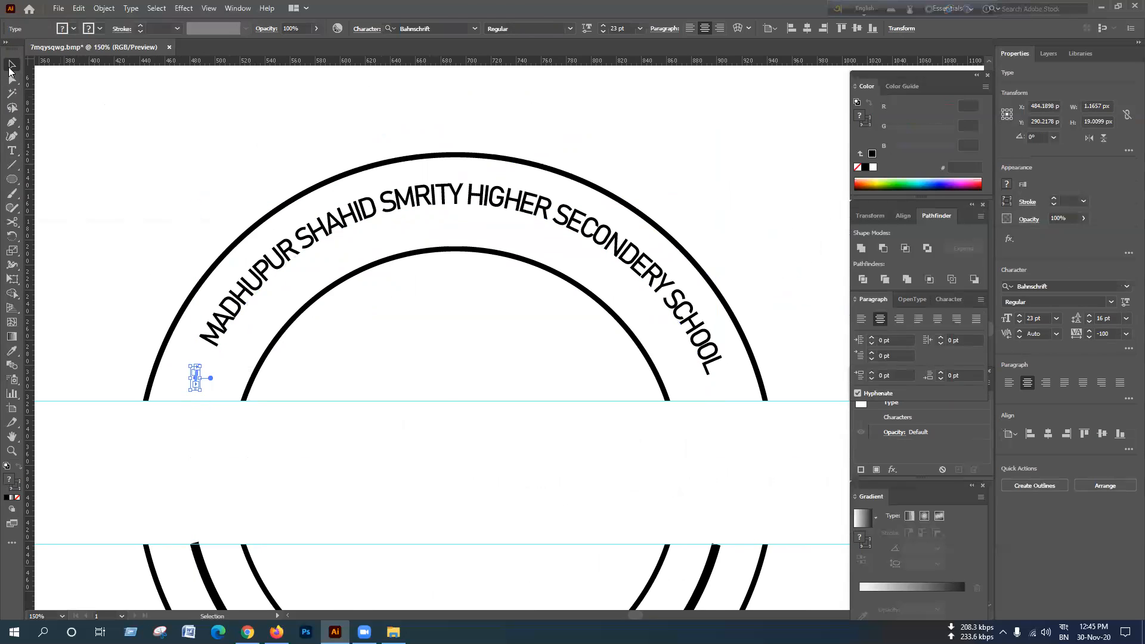
key(Delete)
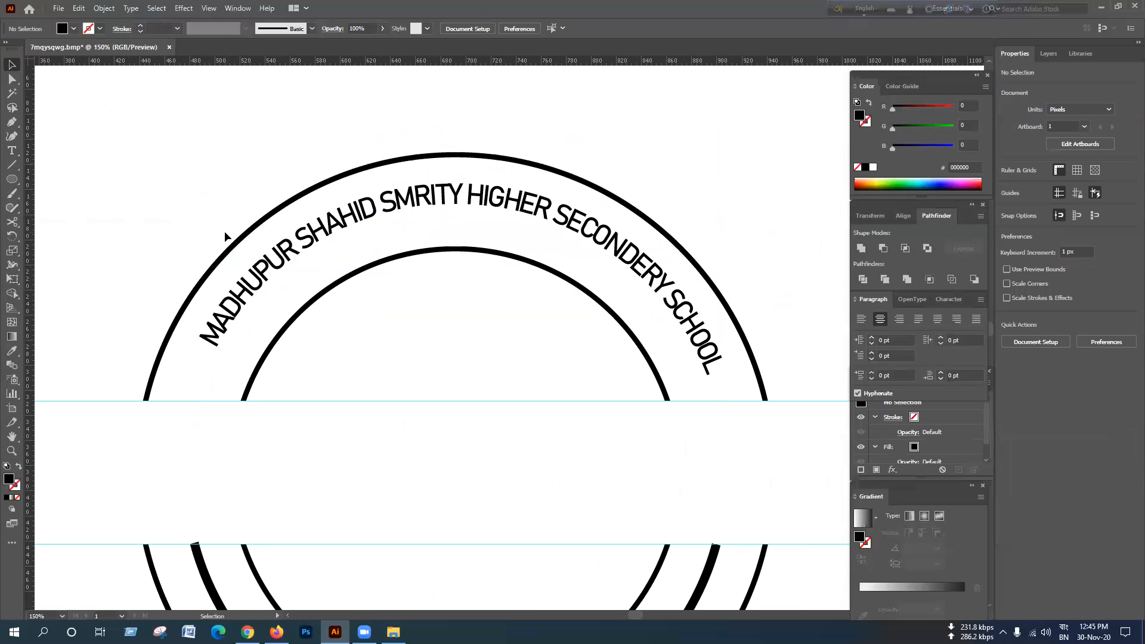
click(264, 280)
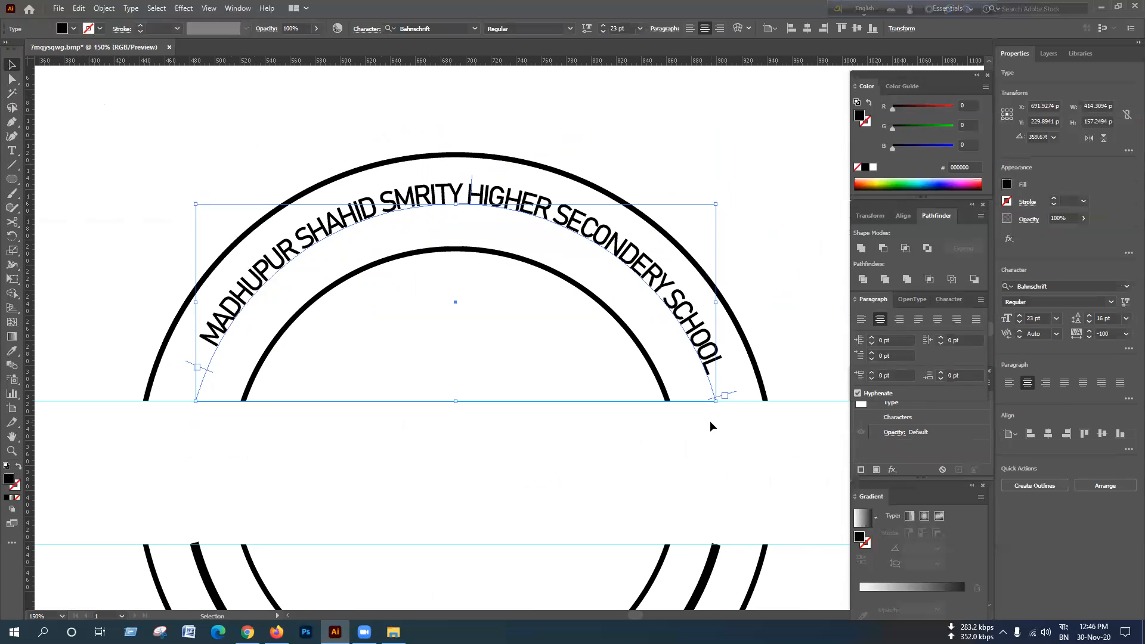
key(t)
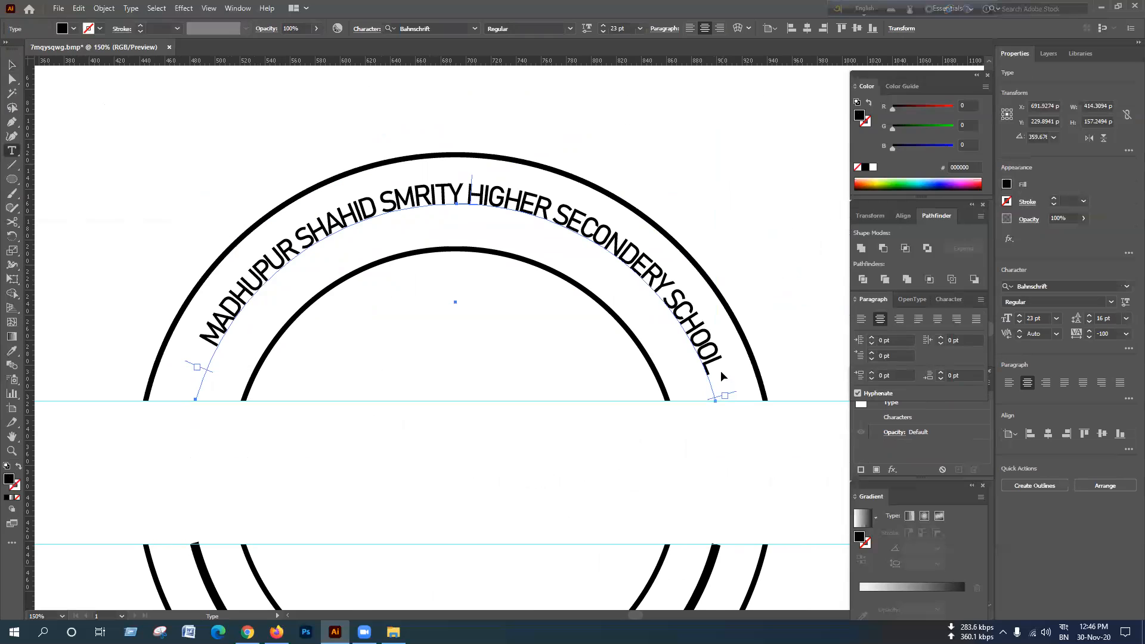
key(Delete)
key(ctrl+z)
Try to shift the school name slightly sideways along the arc, and undo the move.
click(9, 65)
click(459, 230)
click(440, 197)
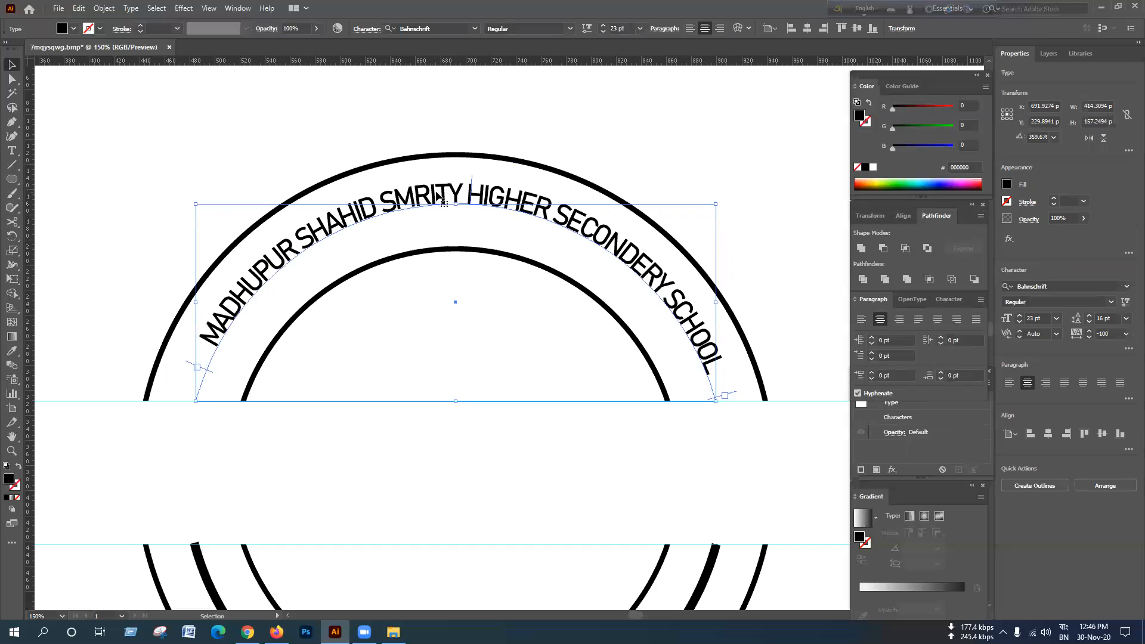
drag(436, 192, 418, 195)
key(ctrl+z)
Move the start and end brackets of the arc text down to the arc's two ends at the upper guide.
drag(201, 372, 202, 403)
drag(732, 396, 737, 403)
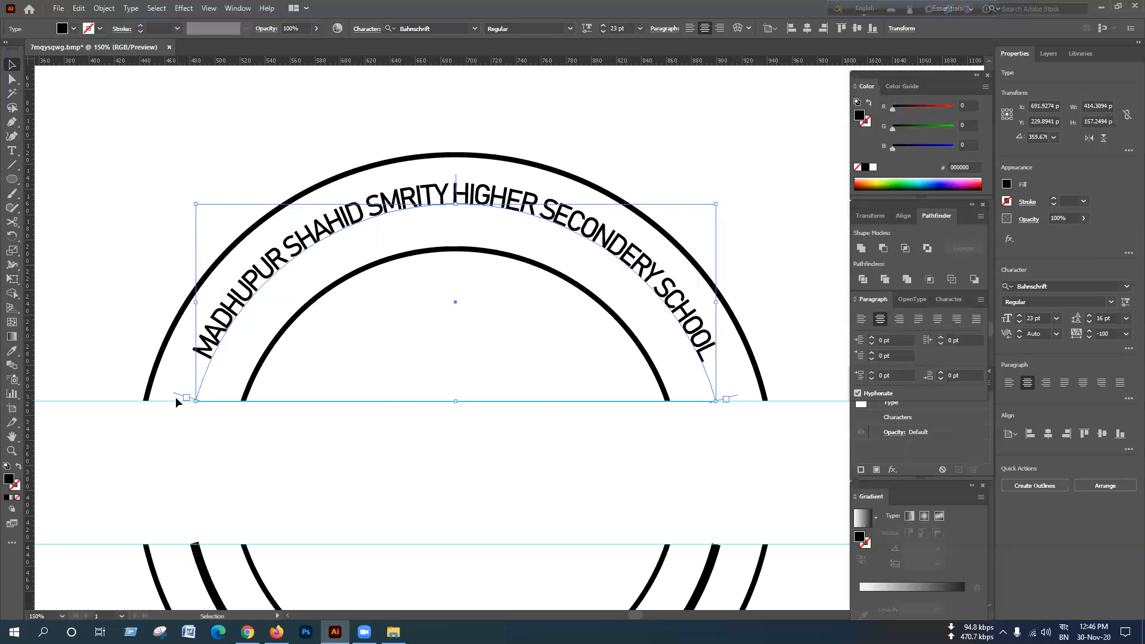
drag(177, 398, 171, 408)
Set the font size of the school name on the arc to 26 pt and deselect it.
click(908, 300)
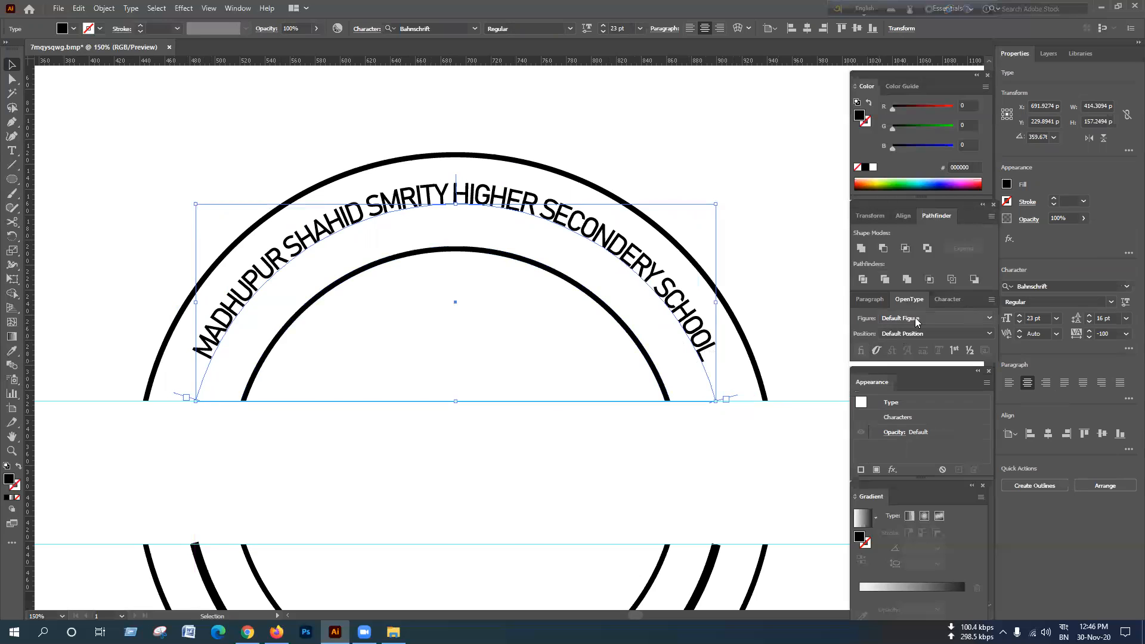
click(945, 299)
click(871, 352)
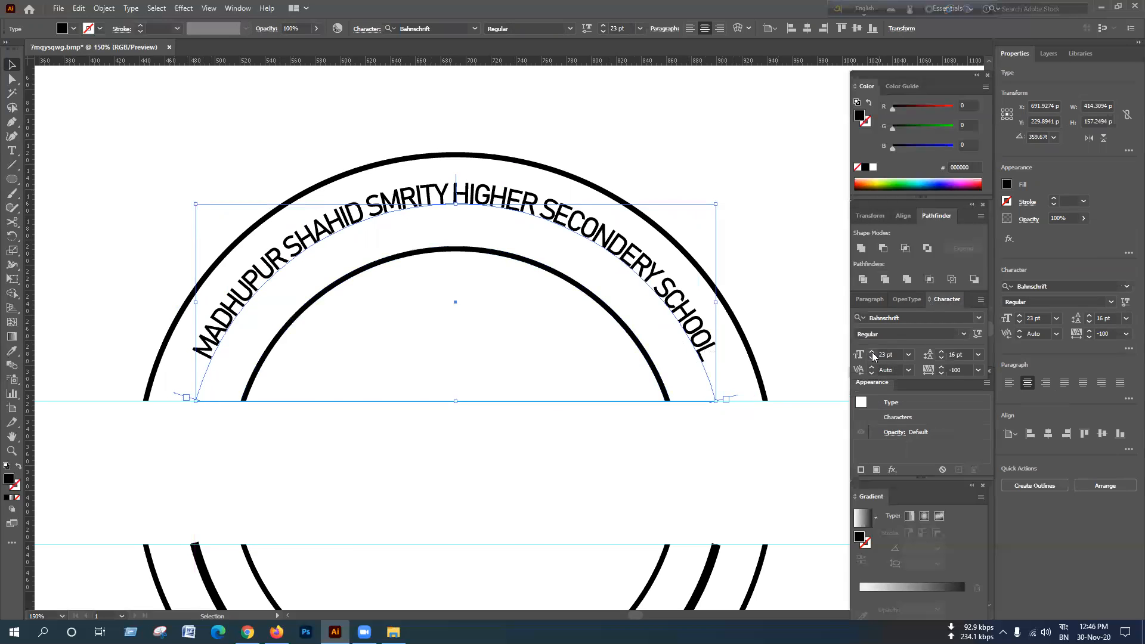
click(871, 353)
click(871, 352)
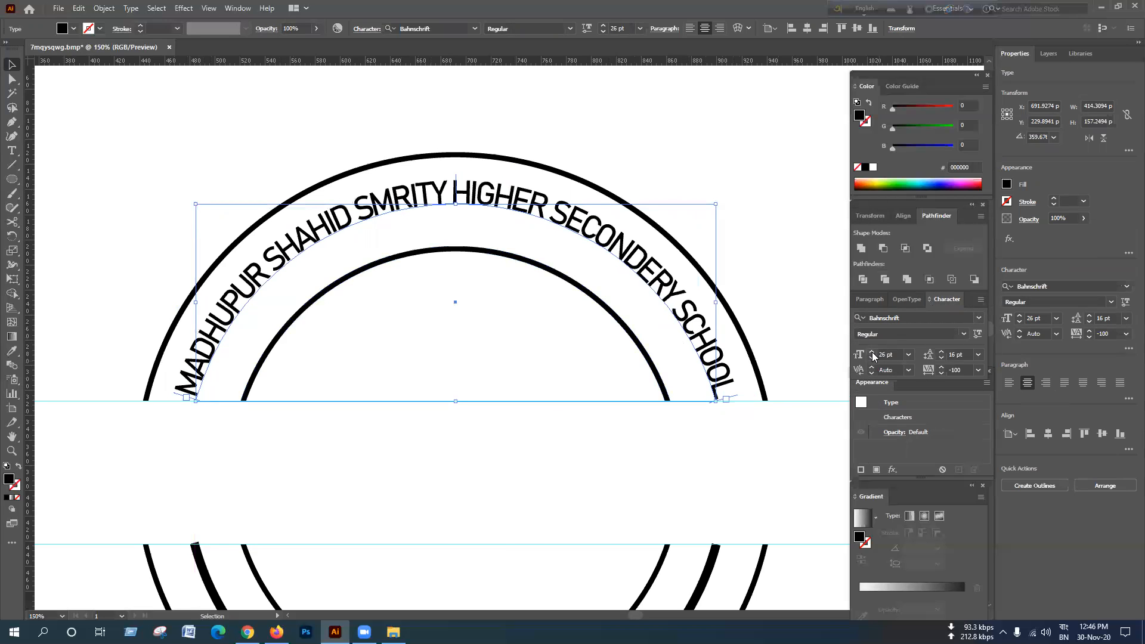
click(595, 146)
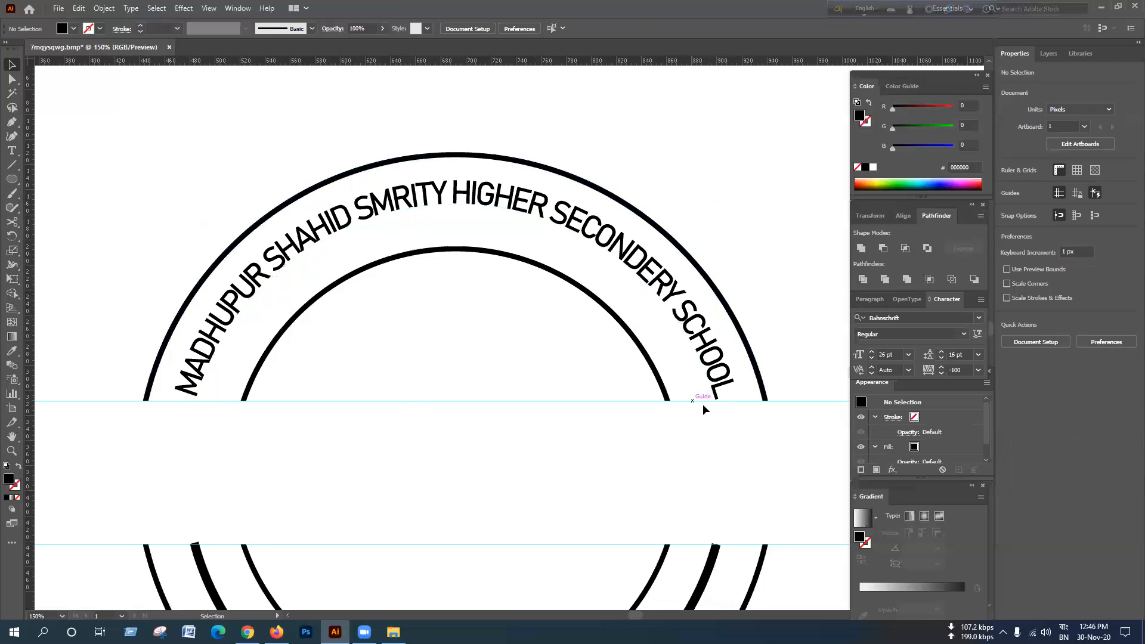
click(715, 388)
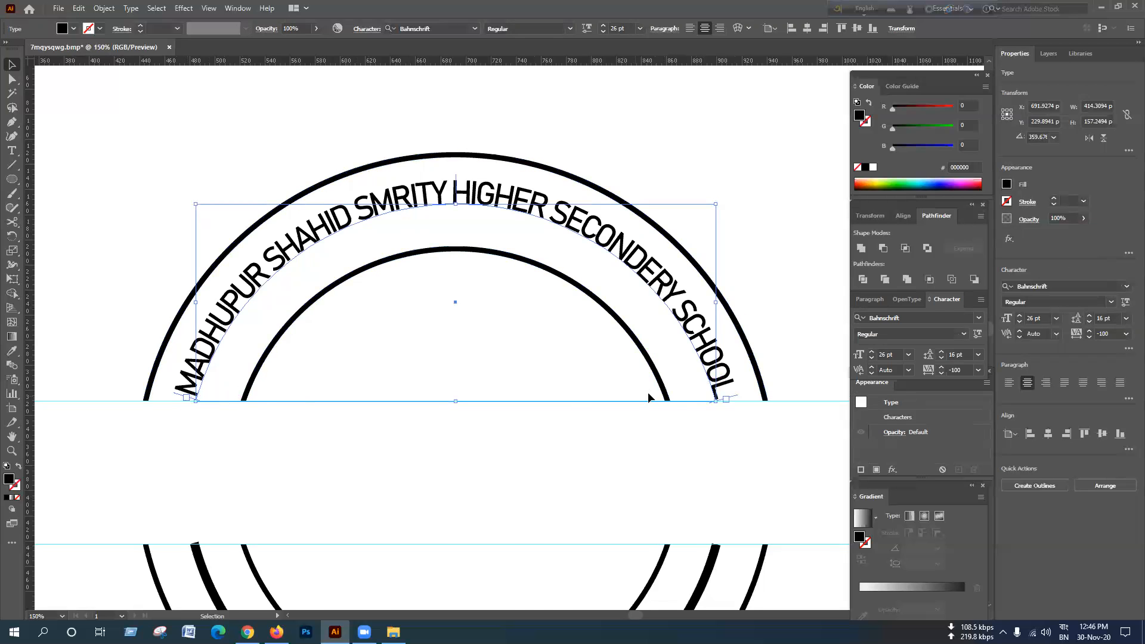
scroll(657, 384, down, 10)
scroll(658, 381, down, 1)
scroll(658, 381, down, 7)
scroll(659, 383, up, 5)
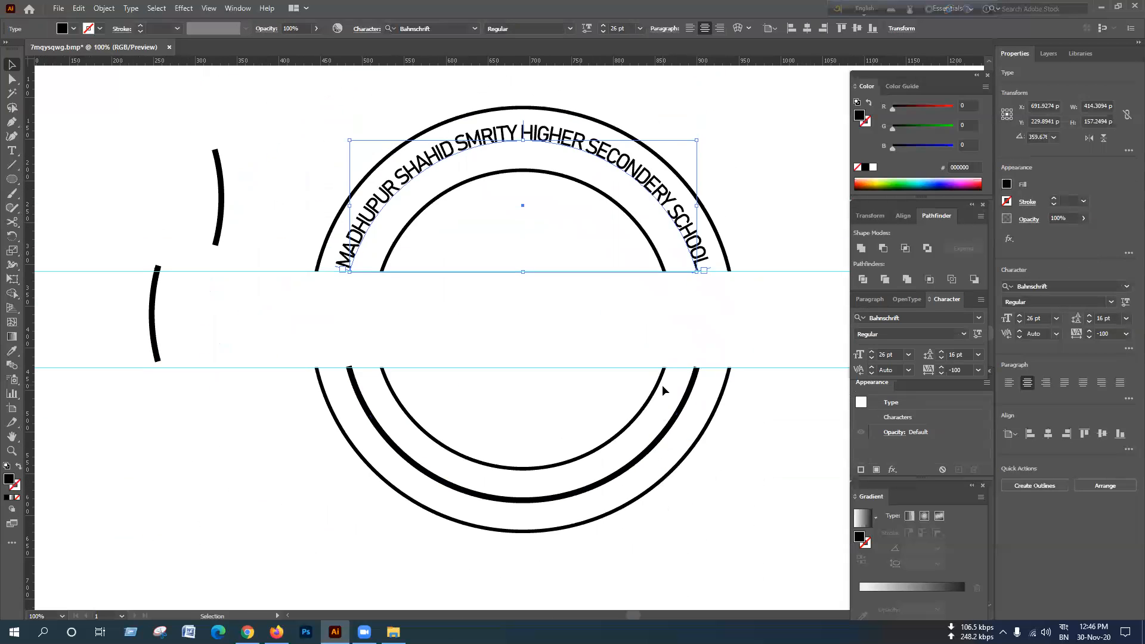
Try to place text on the lower middle arc near its left end with the Type tool, and undo it.
click(804, 319)
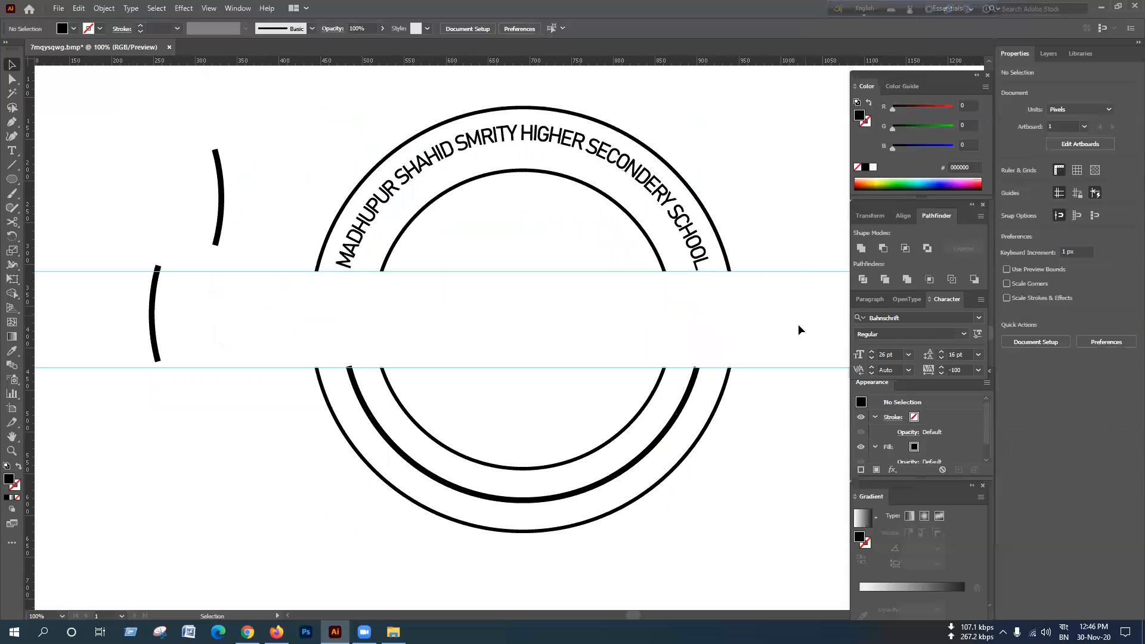
click(522, 503)
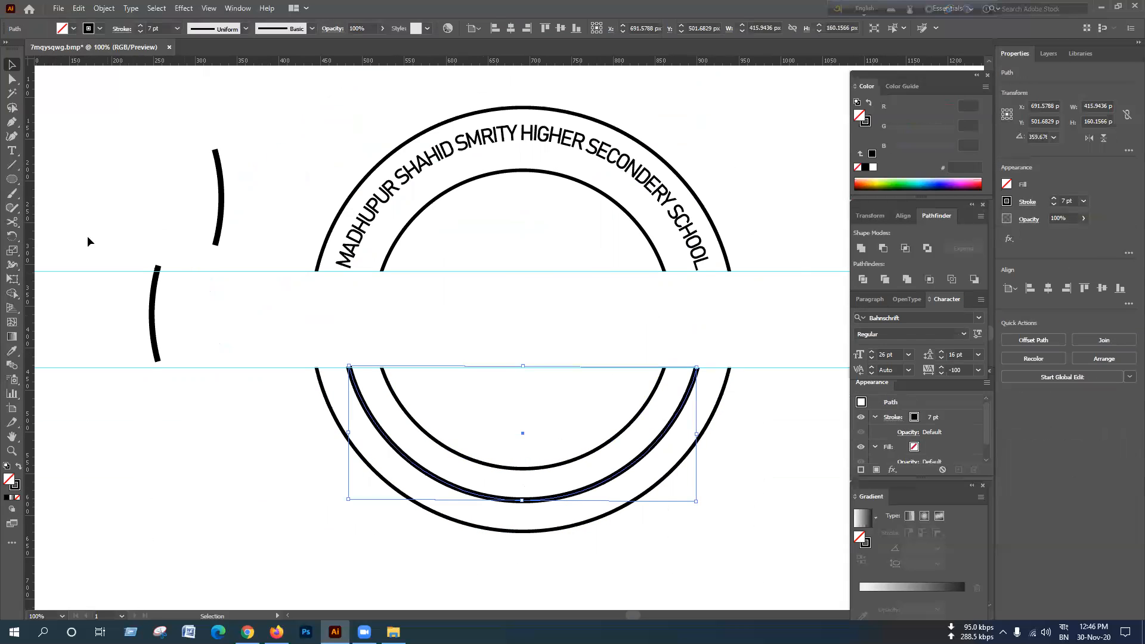
click(11, 151)
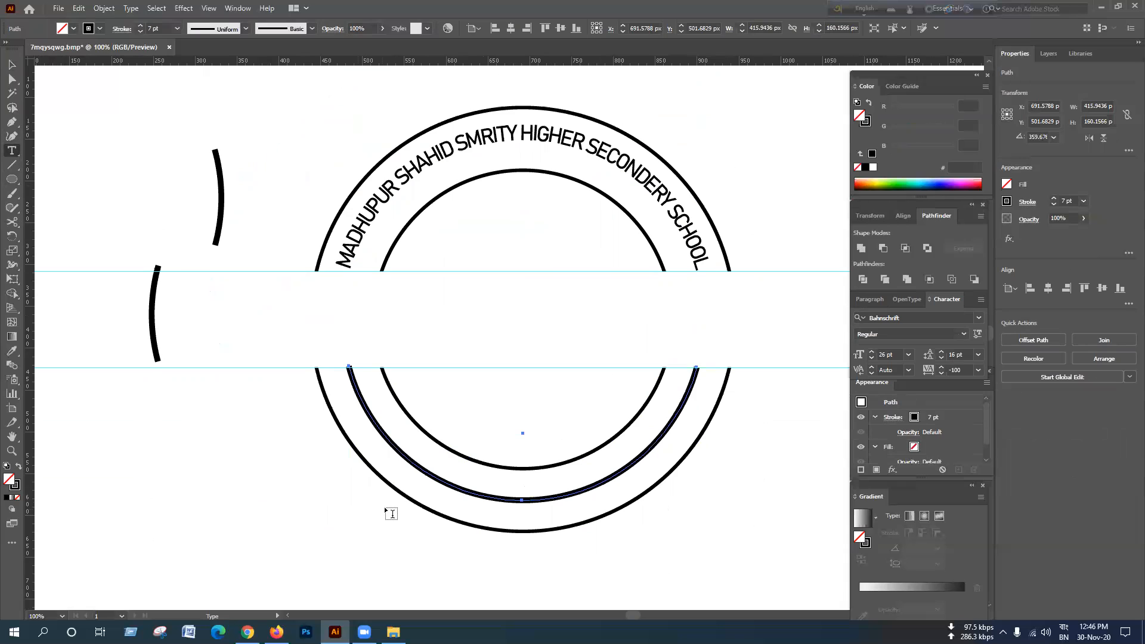
click(353, 378)
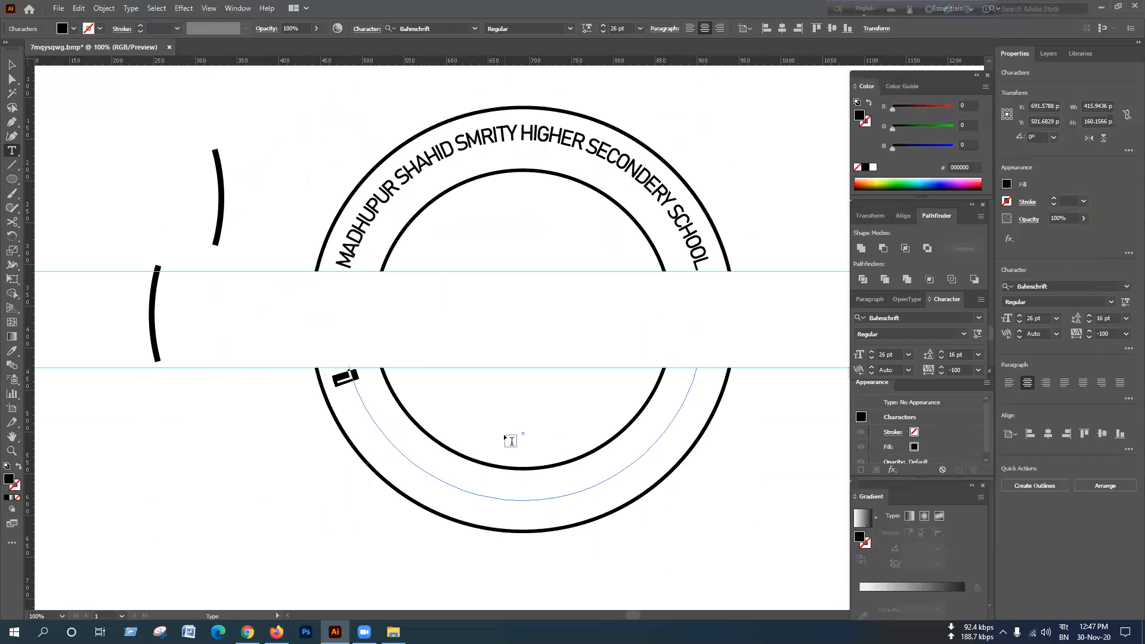
key(Escape)
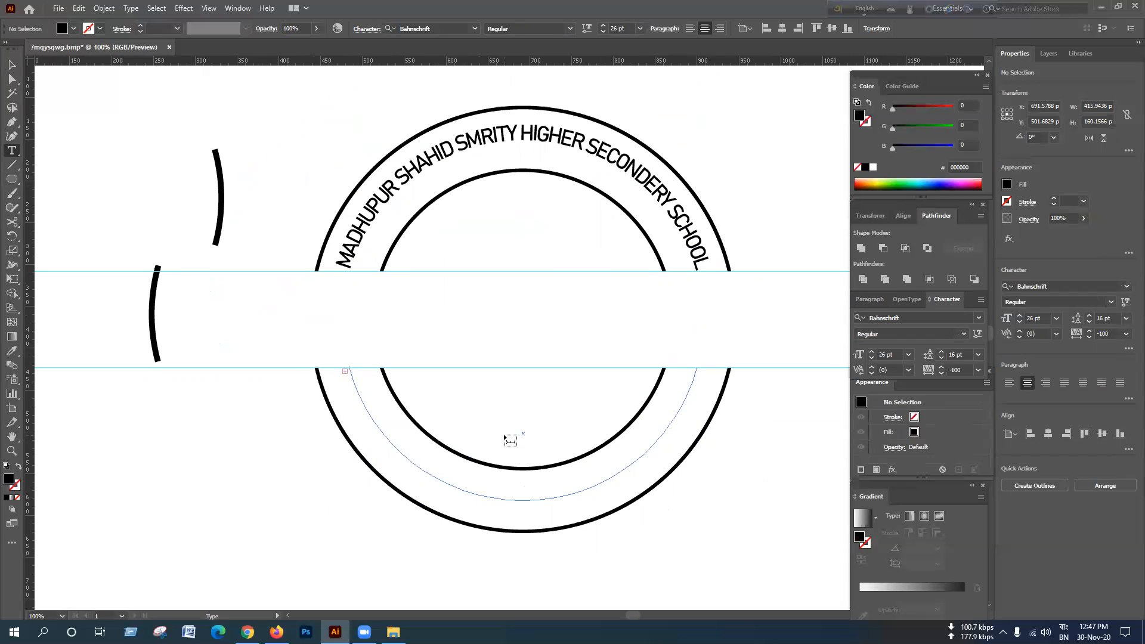
click(510, 442)
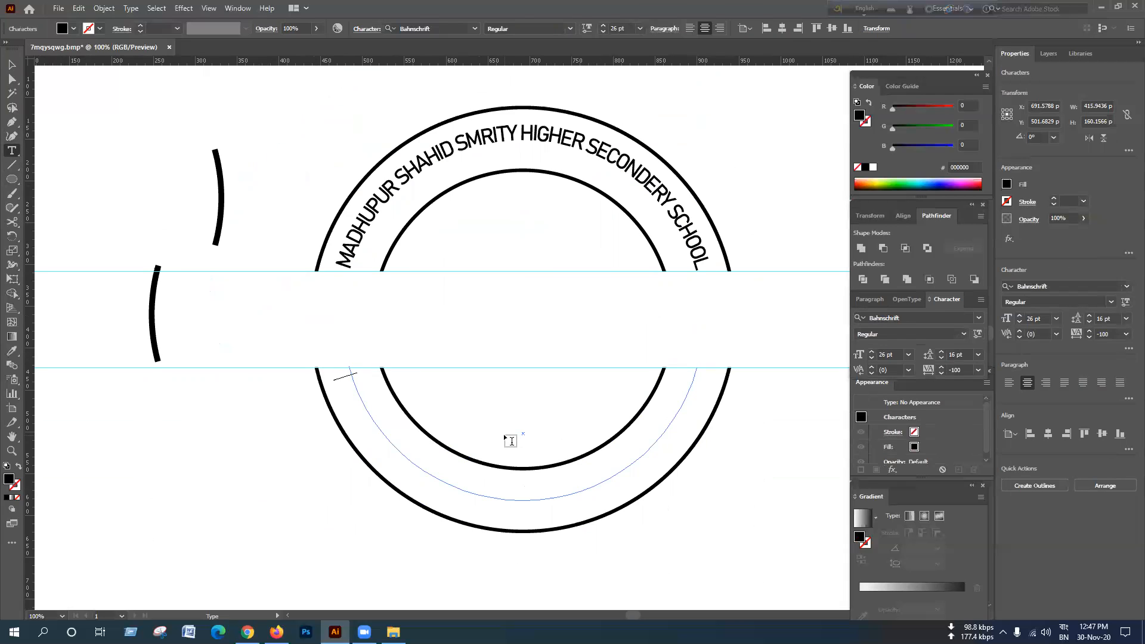
key(Escape)
click(511, 441)
key(Escape)
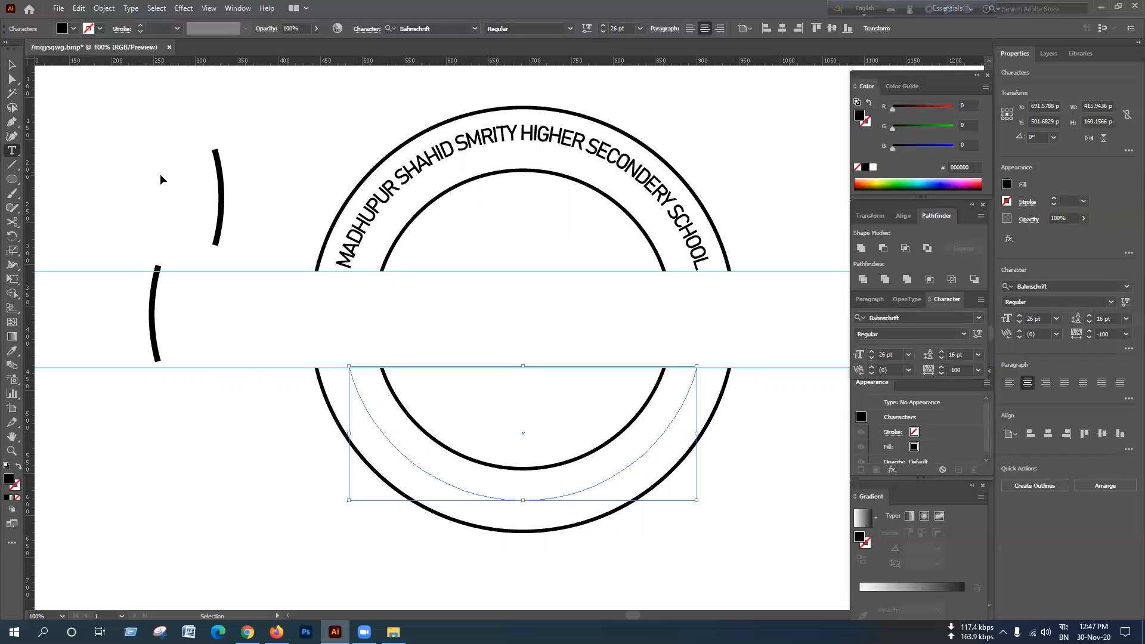
key(ctrl+z)
click(12, 66)
click(320, 467)
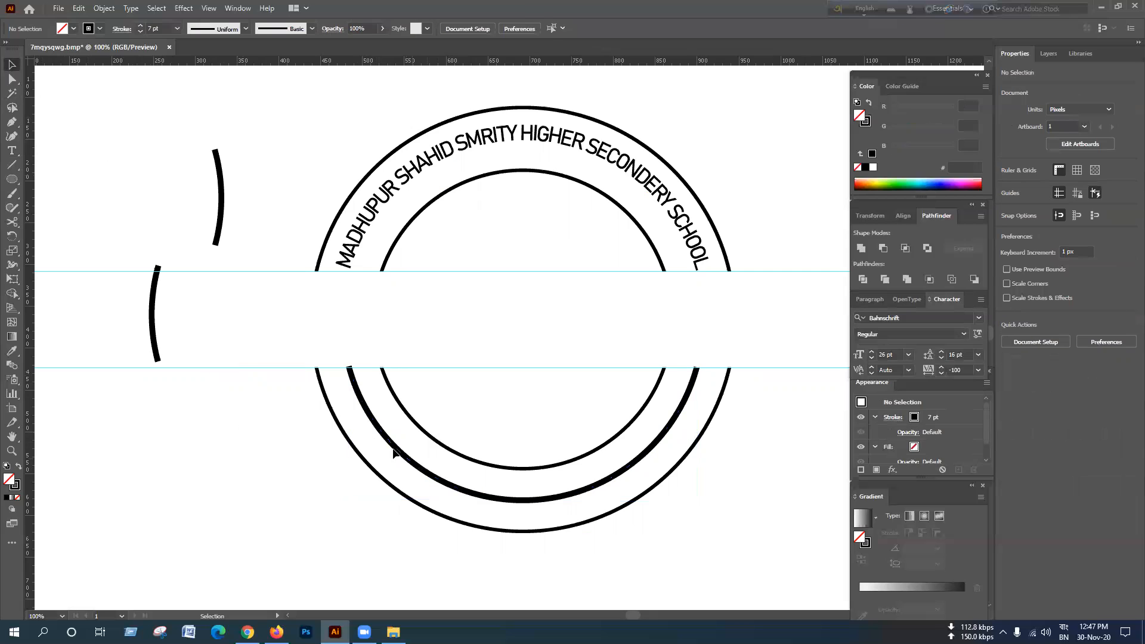
Try to start text at the left end of the lower middle arc with the Type on a Path tool, and undo it.
drag(11, 150, 99, 177)
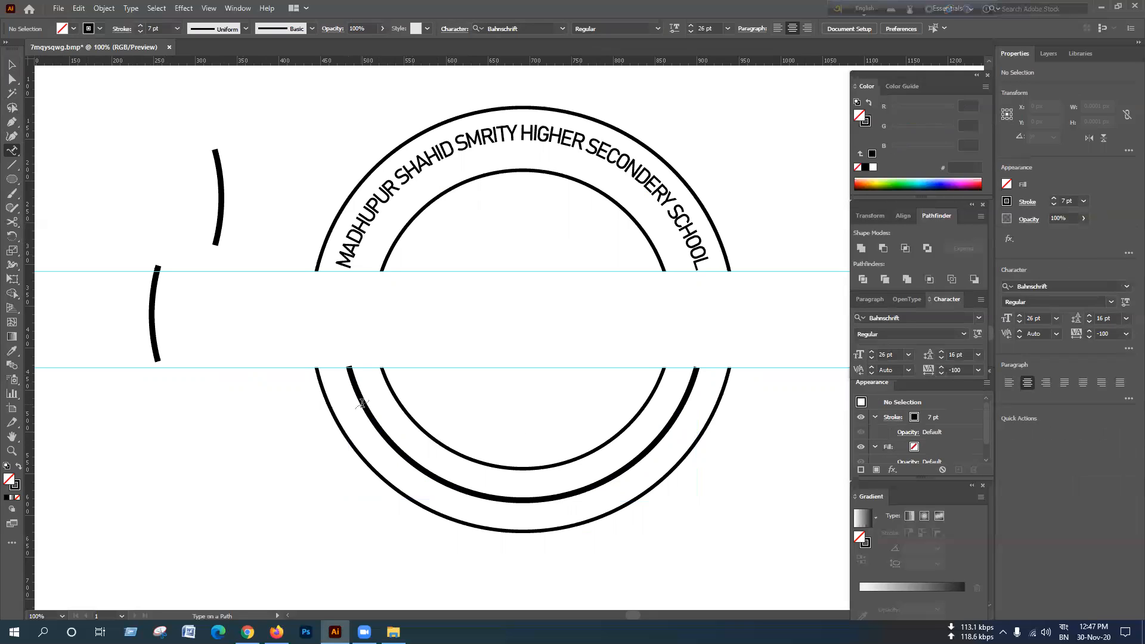
click(354, 386)
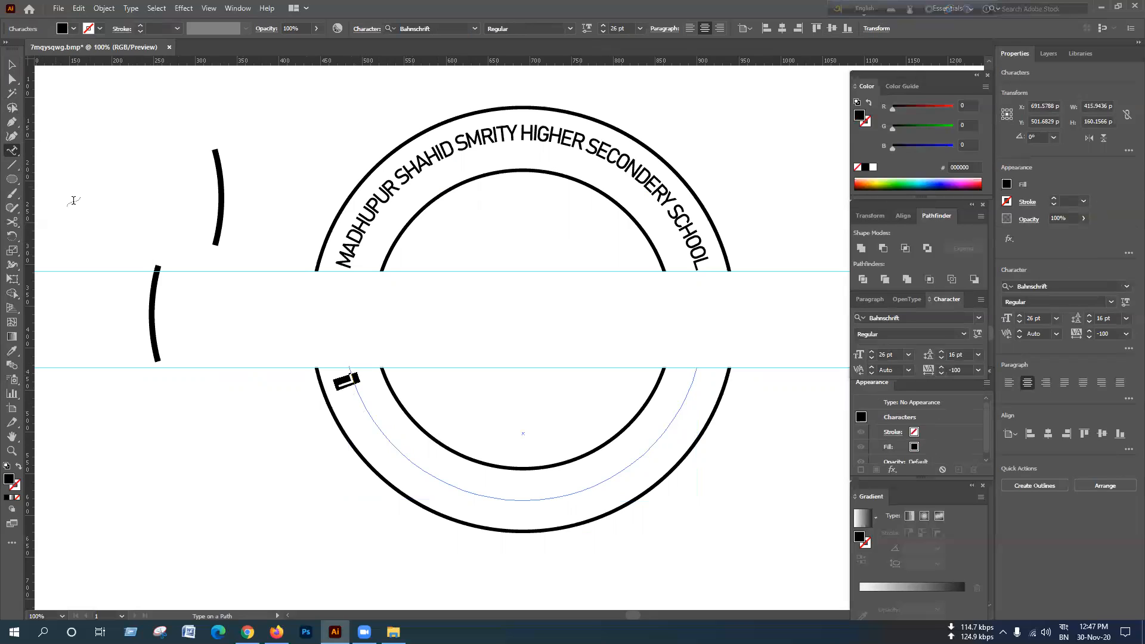
click(11, 150)
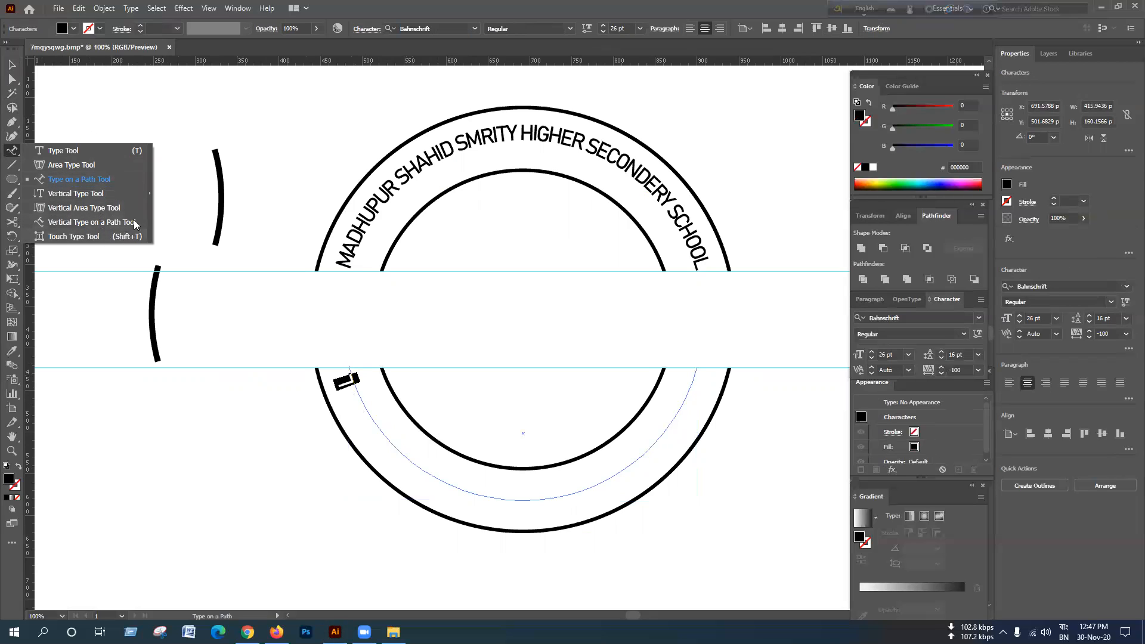
click(14, 70)
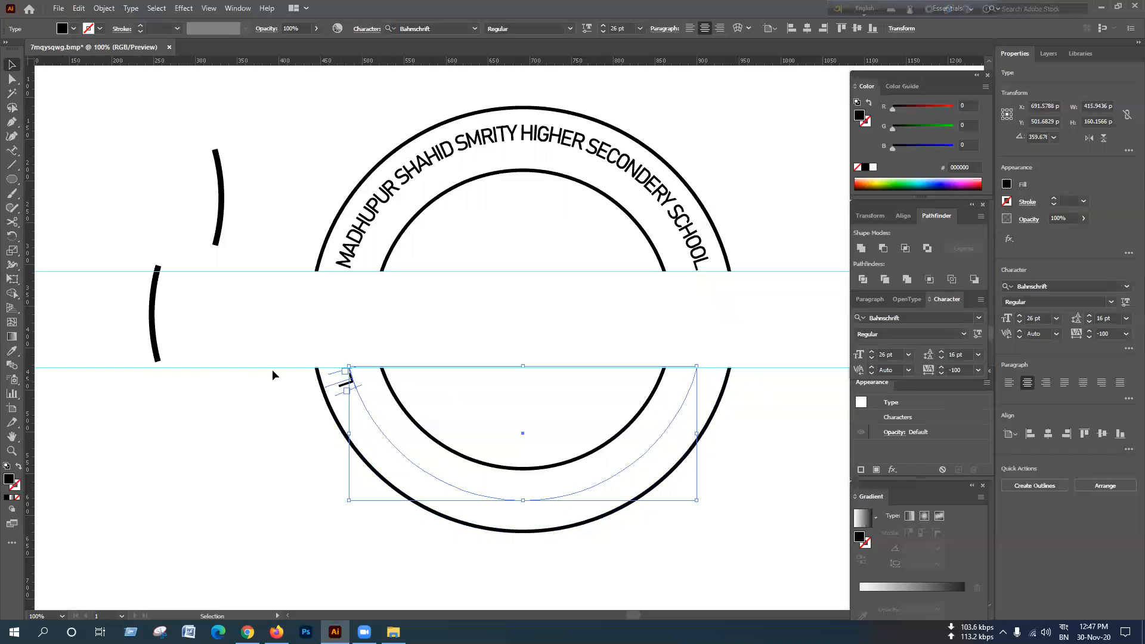
key(Delete)
key(ctrl+z)
key(ctrl+z)
key(ctrl+z)
click(304, 502)
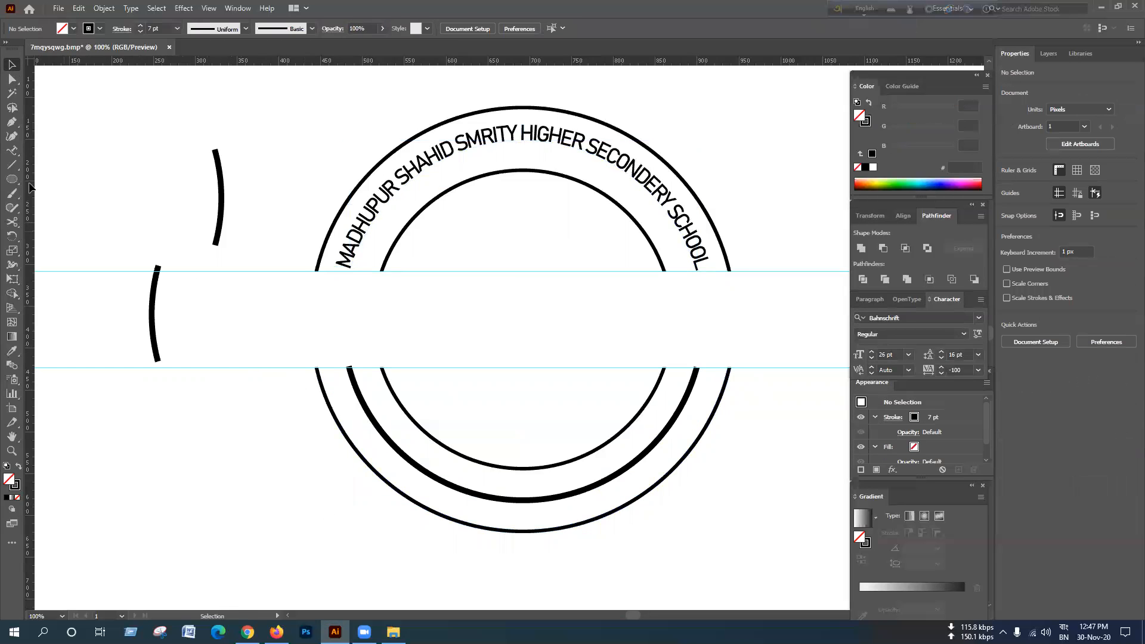
Try to enter "র" on the lower middle arc with the Vertical Type on a Path tool, and undo it.
click(6, 154)
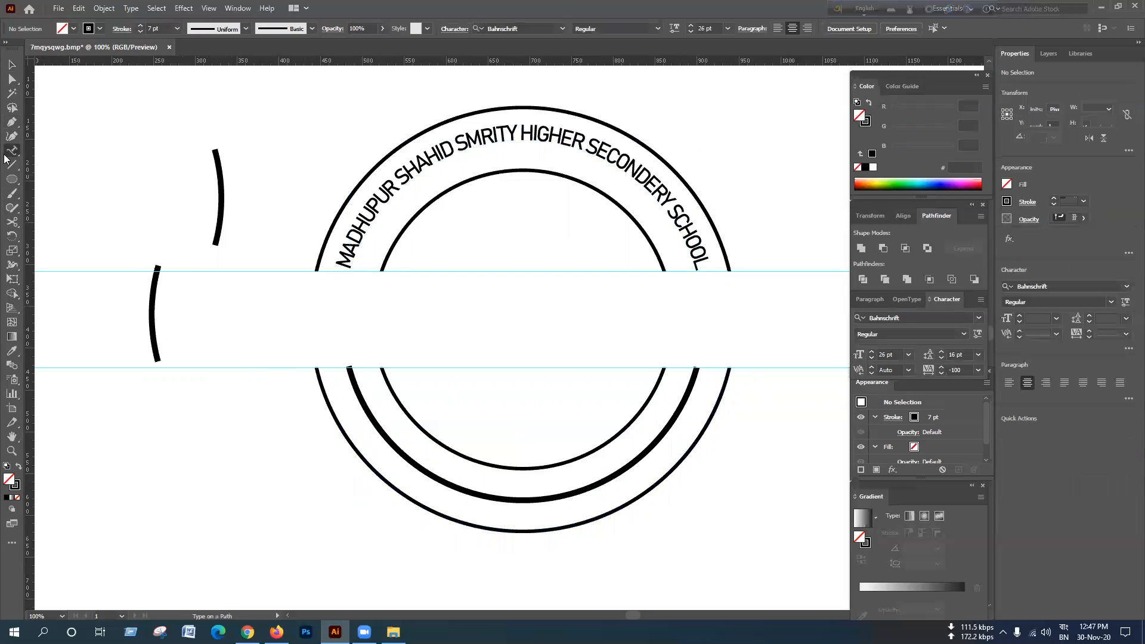
click(8, 152)
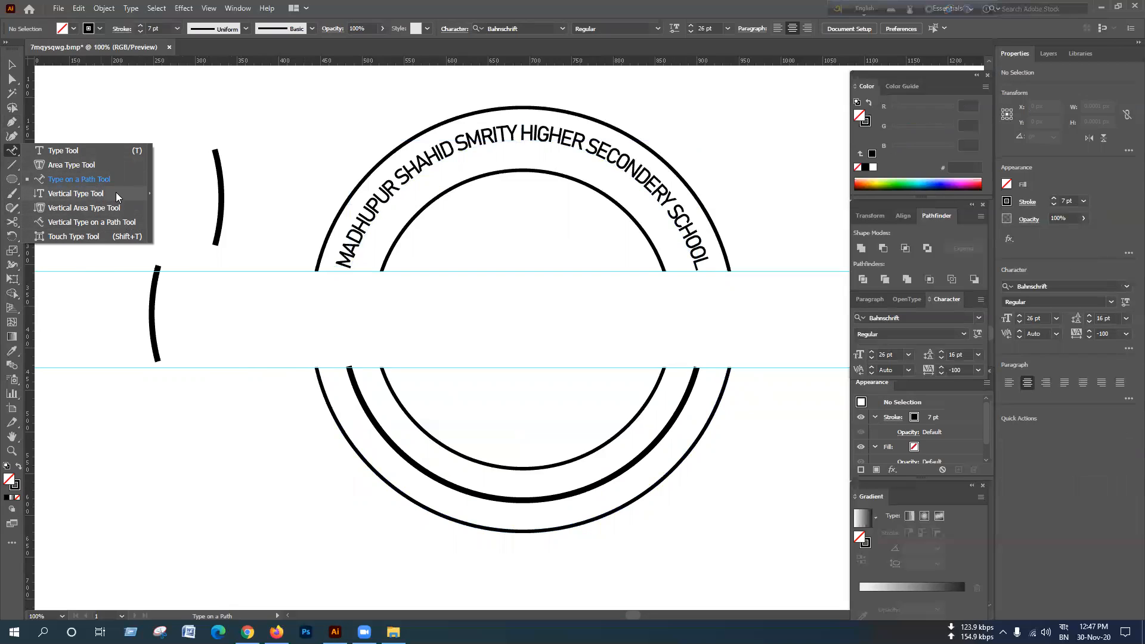
click(78, 222)
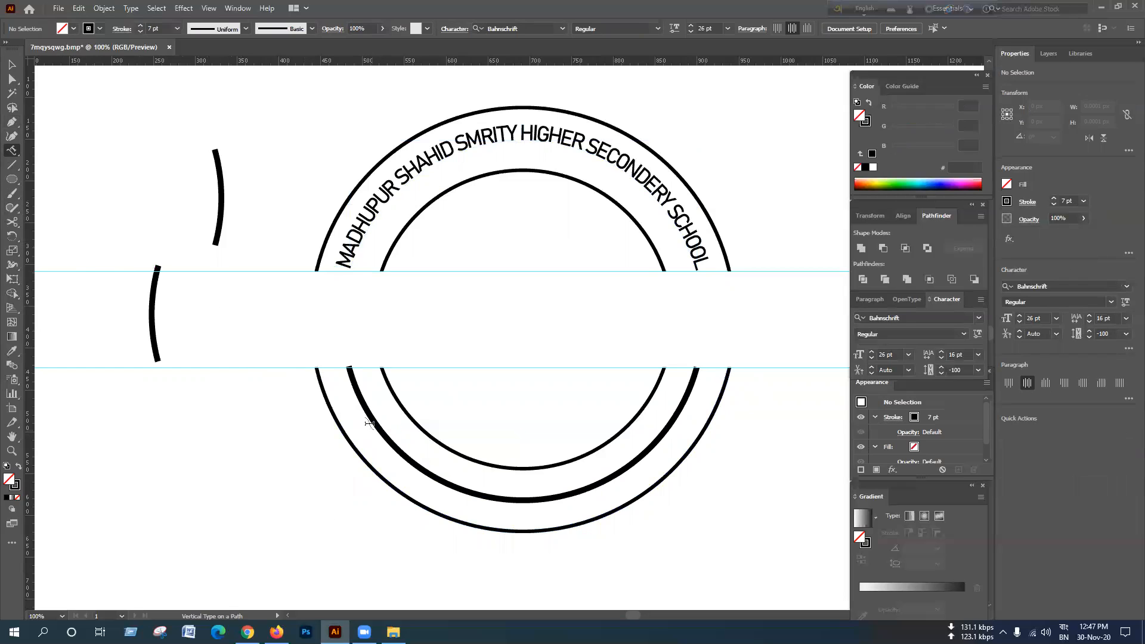
click(360, 396)
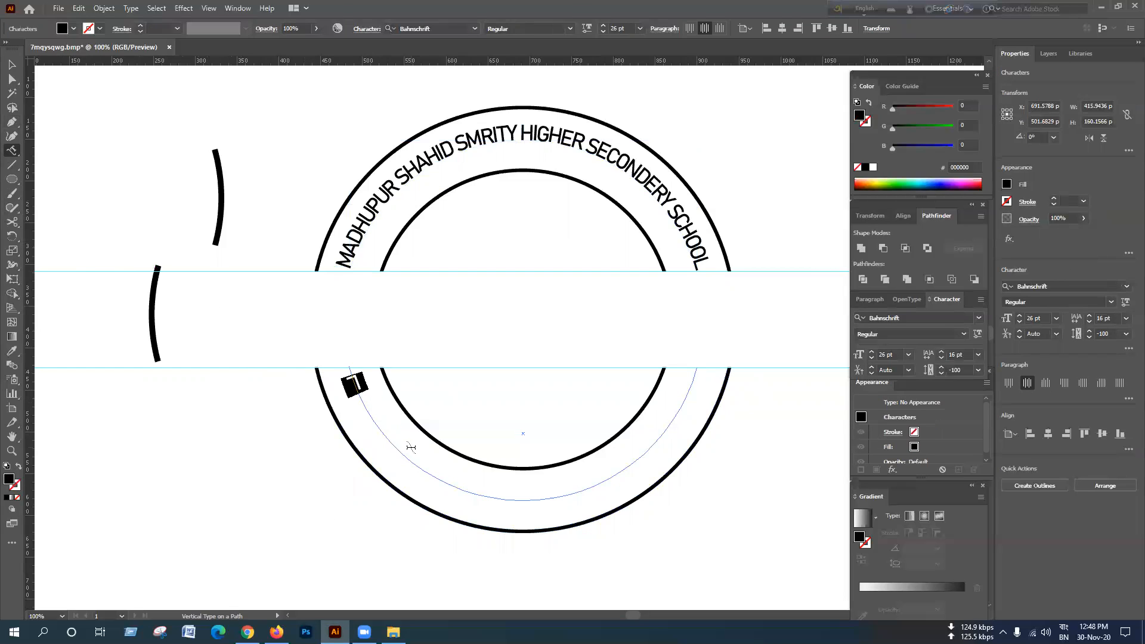
text(র)
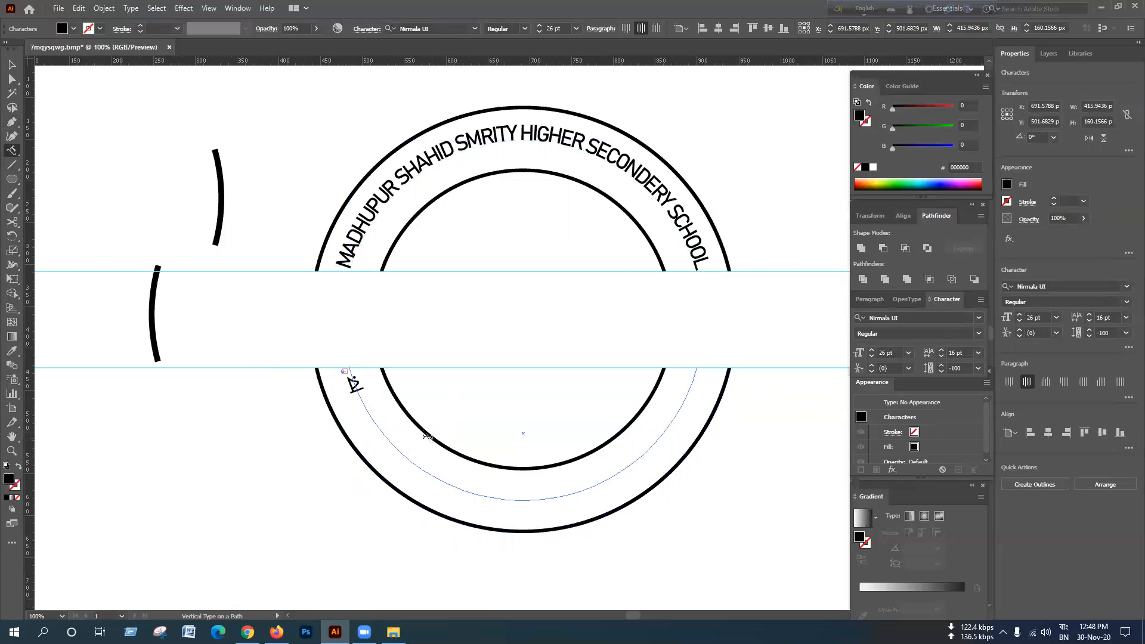
click(12, 65)
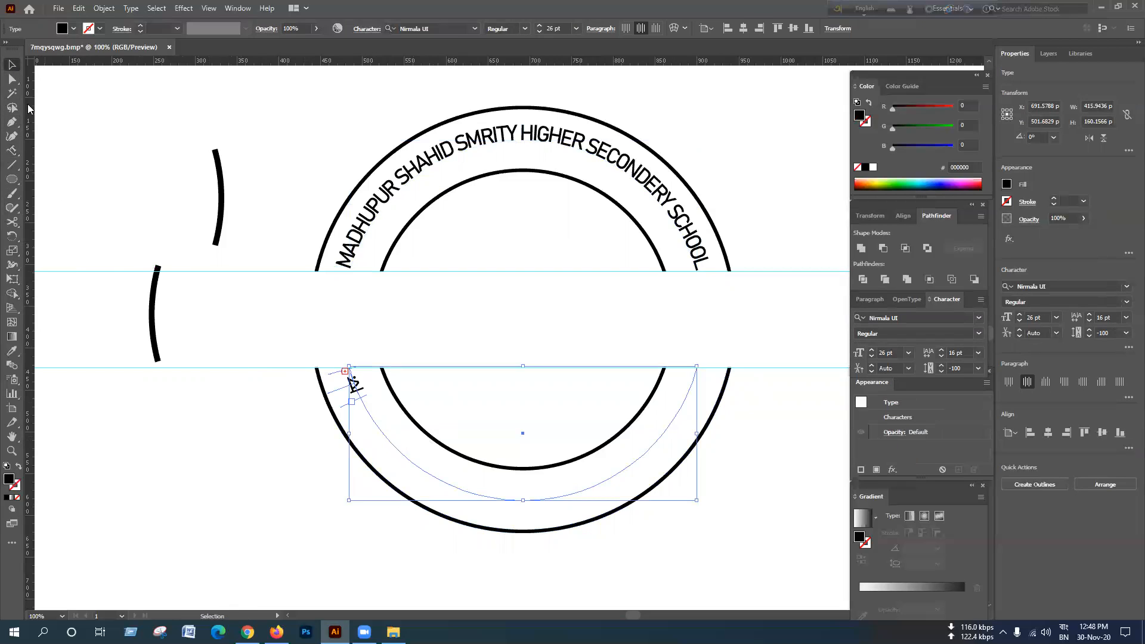
key(ctrl+z)
key(ctrl+z)
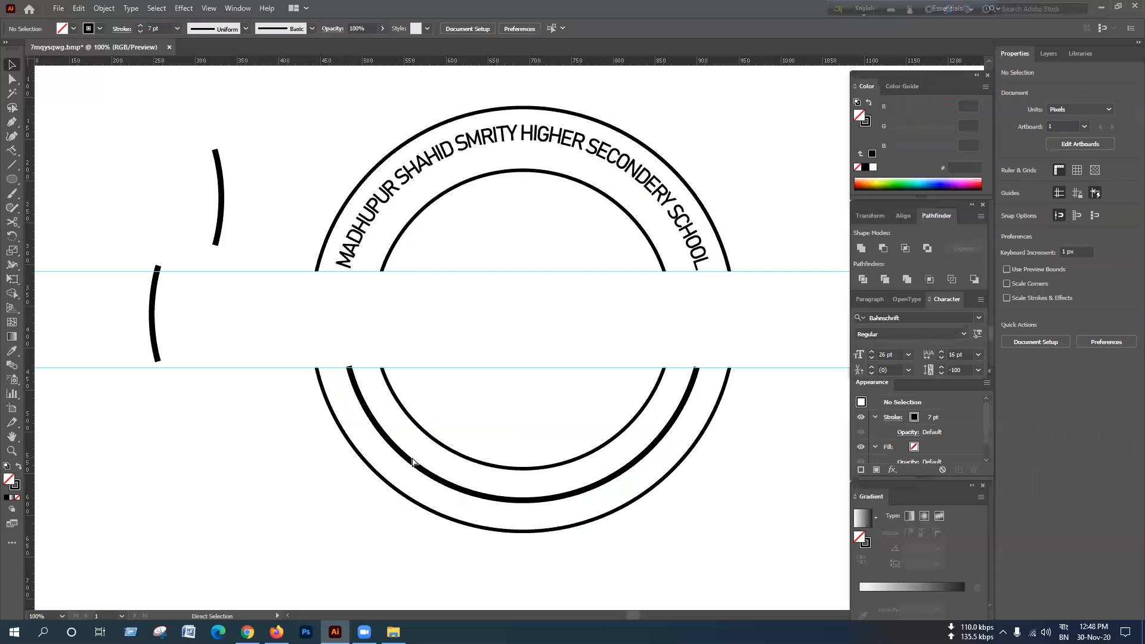
Place placeholder text at the middle of the lower arc with the Type on a Path tool, and move its start bracket near the arc's right end.
click(11, 151)
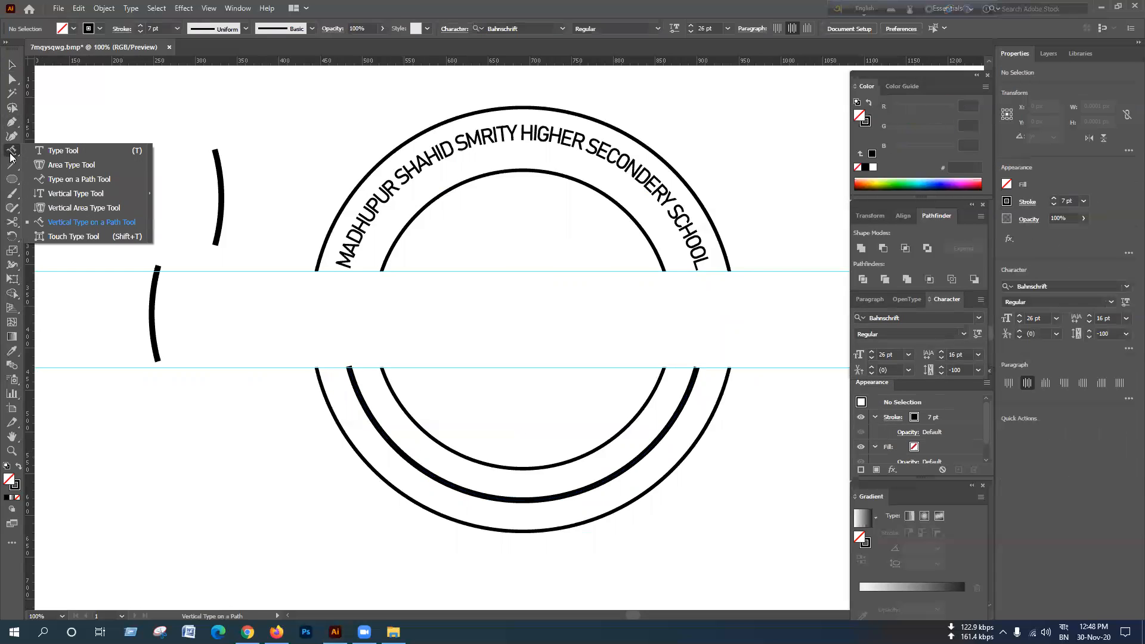
click(113, 180)
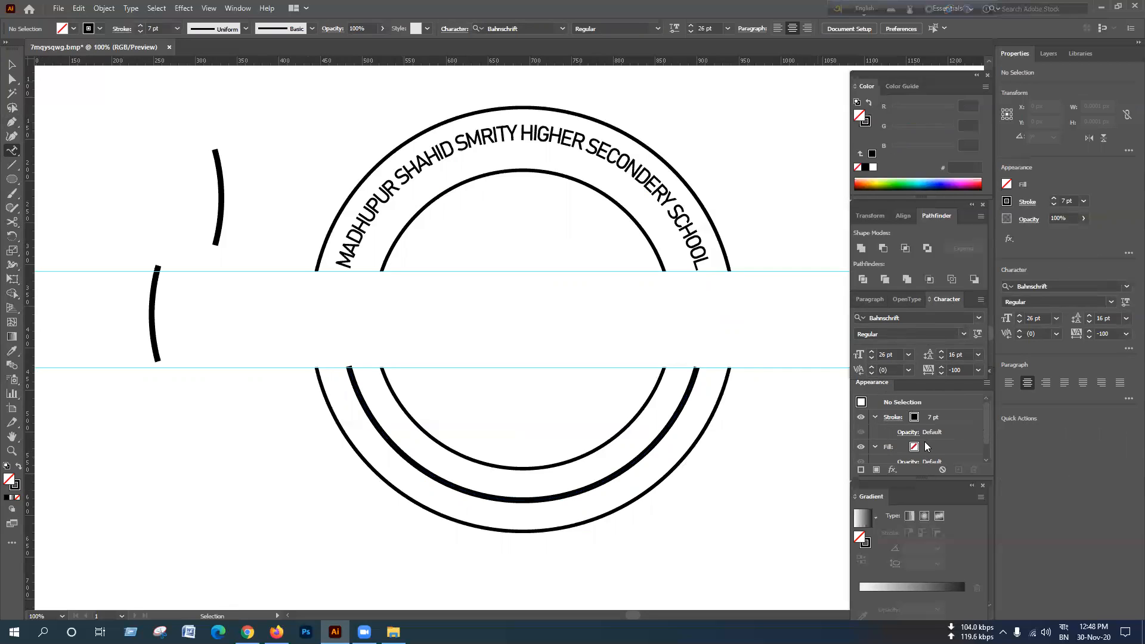
scroll(926, 447, down, 1)
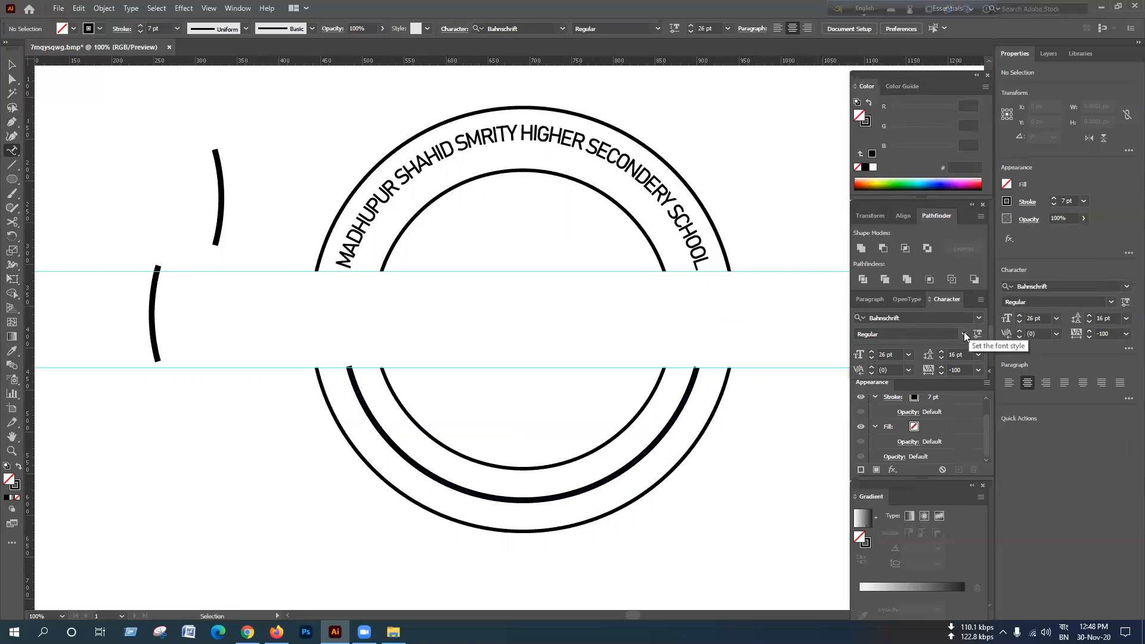
click(981, 299)
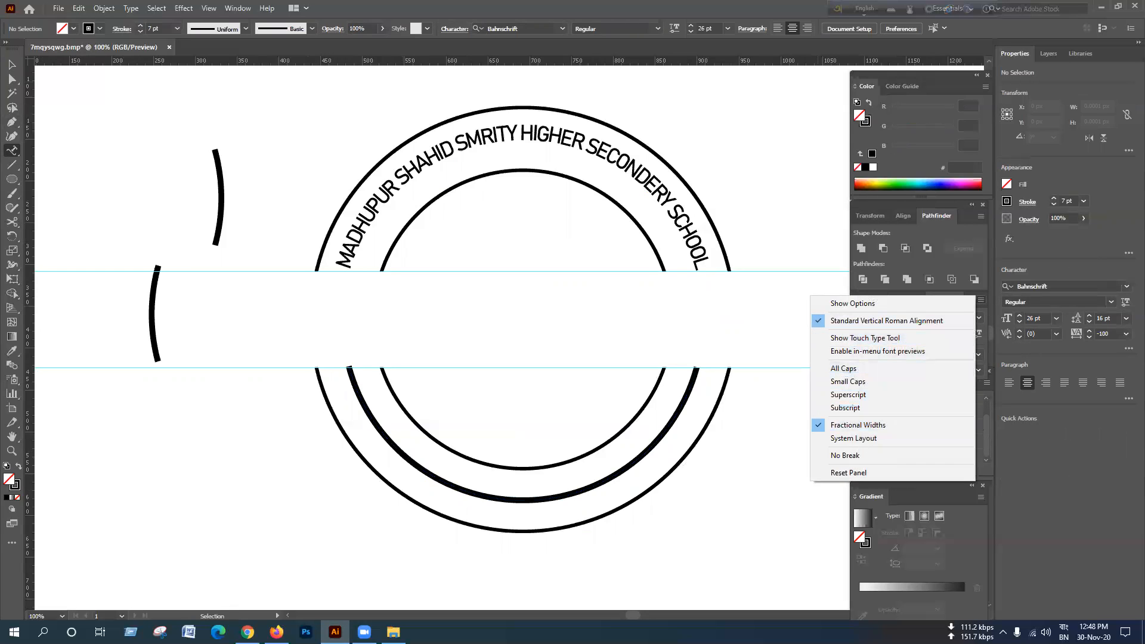
click(383, 407)
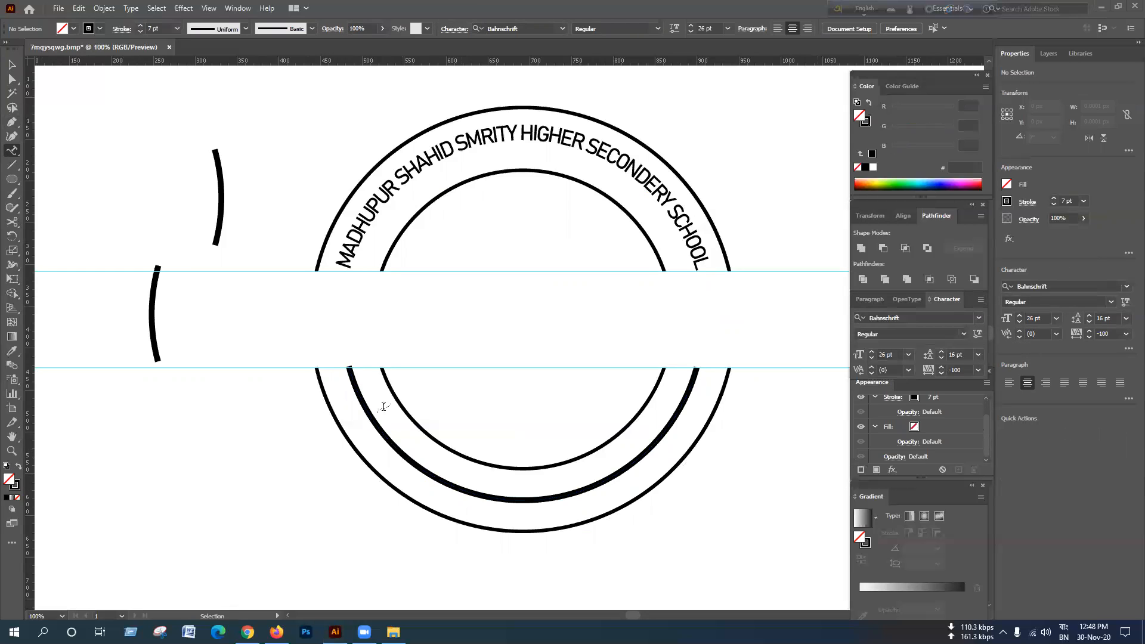
click(535, 499)
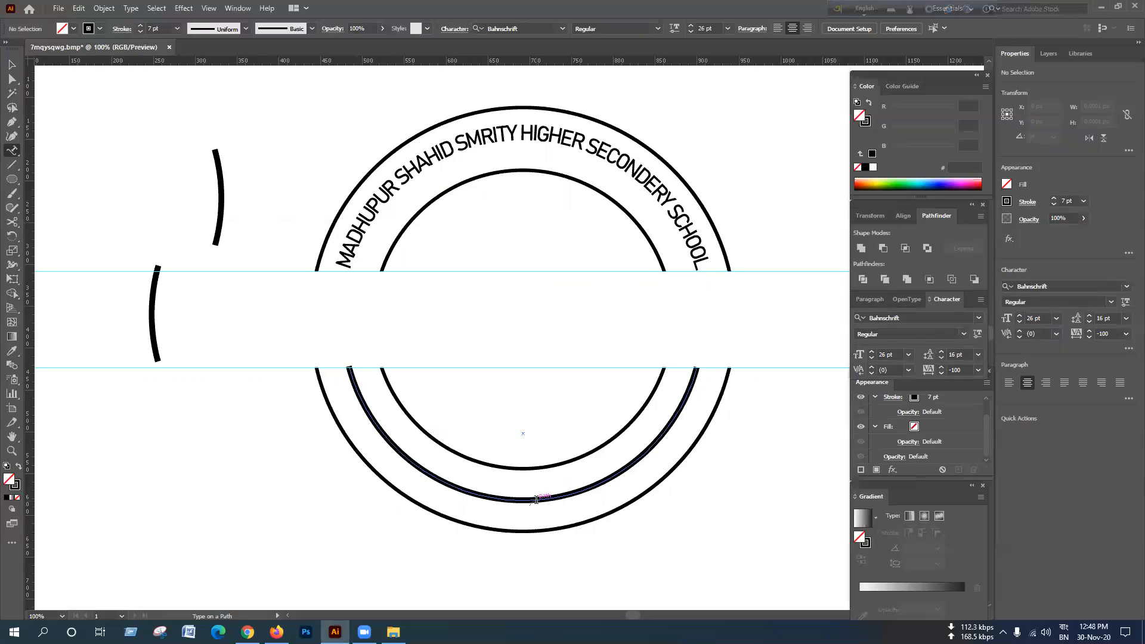
click(535, 500)
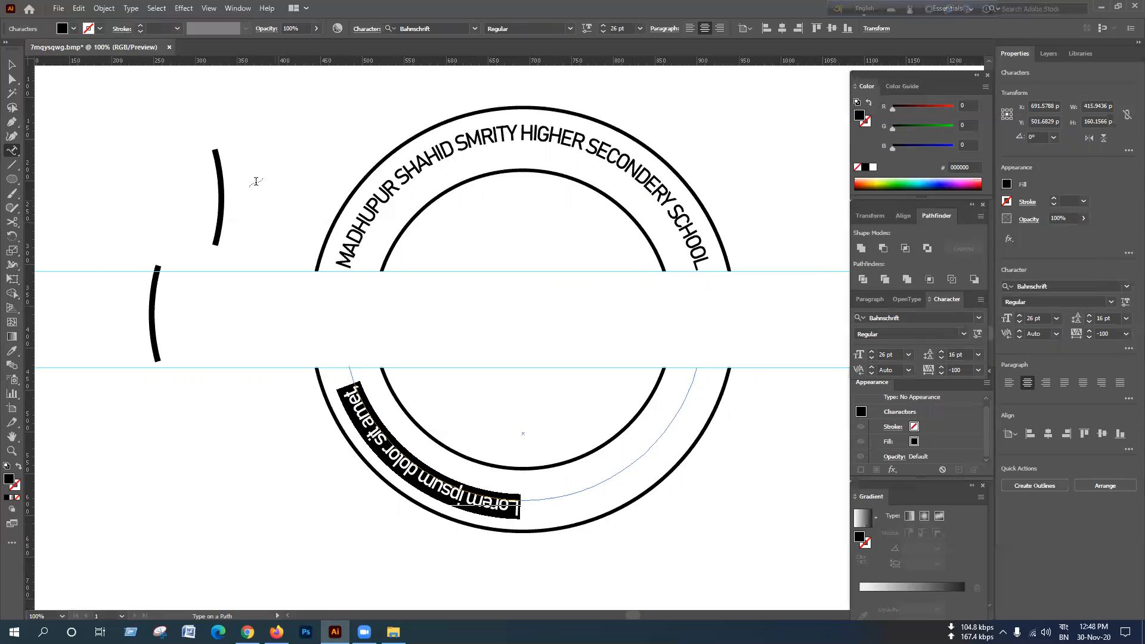
key(Escape)
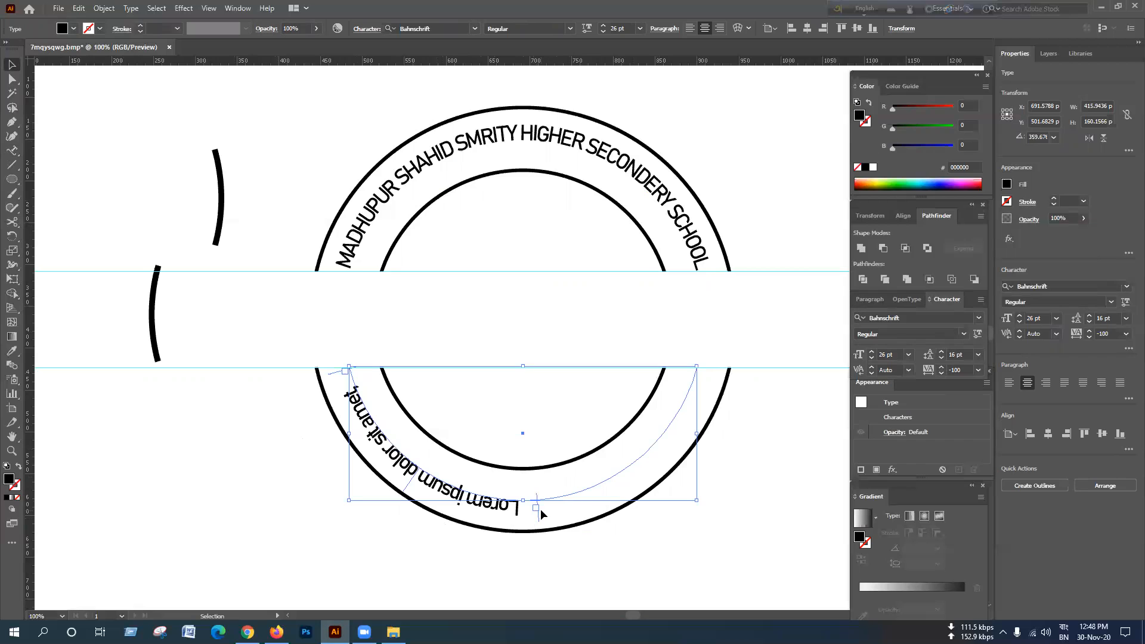
drag(538, 512, 689, 396)
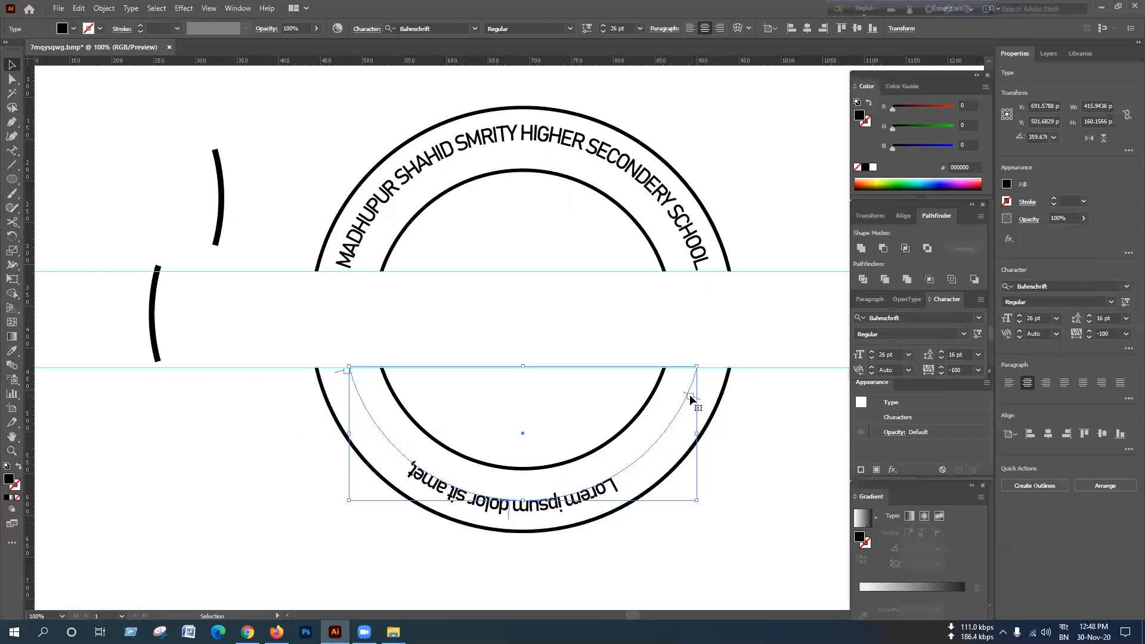
Try to move the lower arc text from its start bracket down along the ring, and undo the move.
key(t)
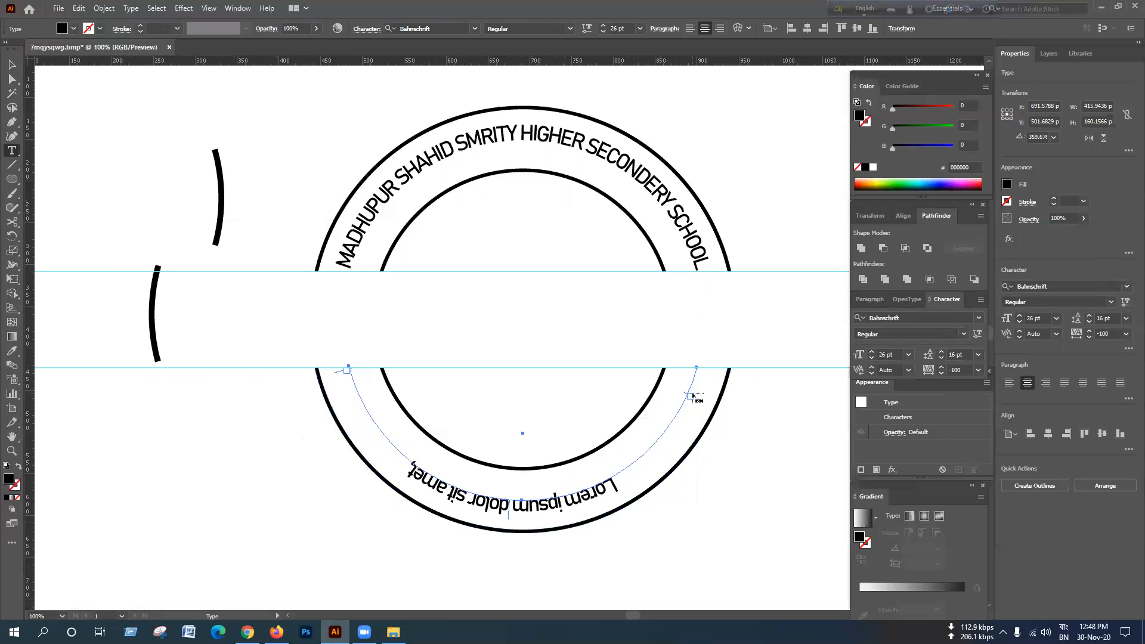
click(613, 465)
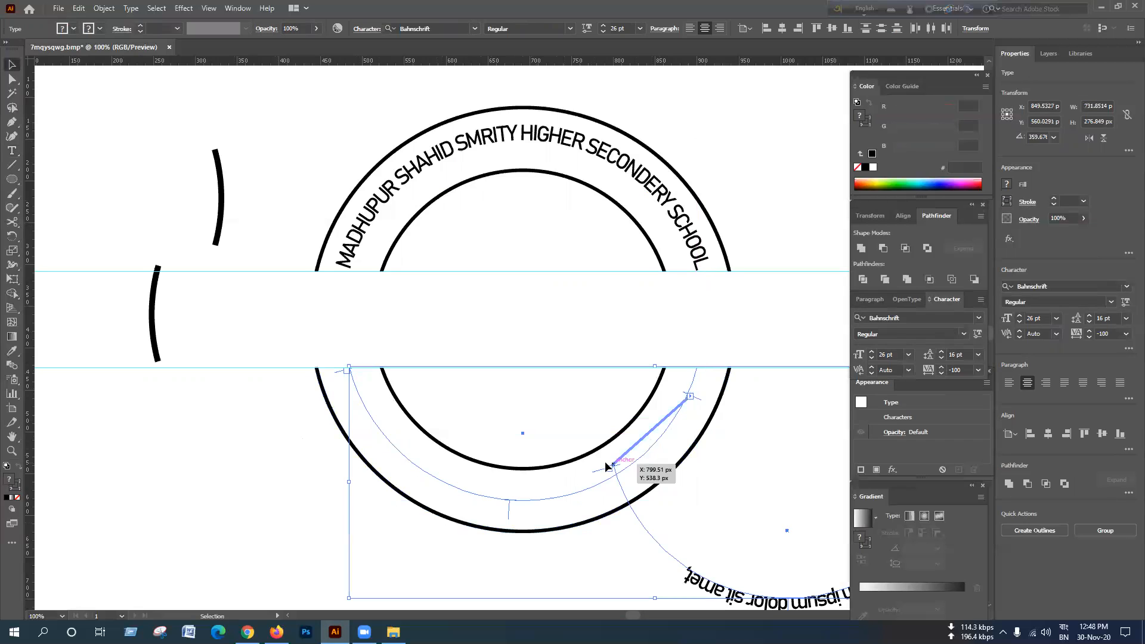
key(ctrl+z)
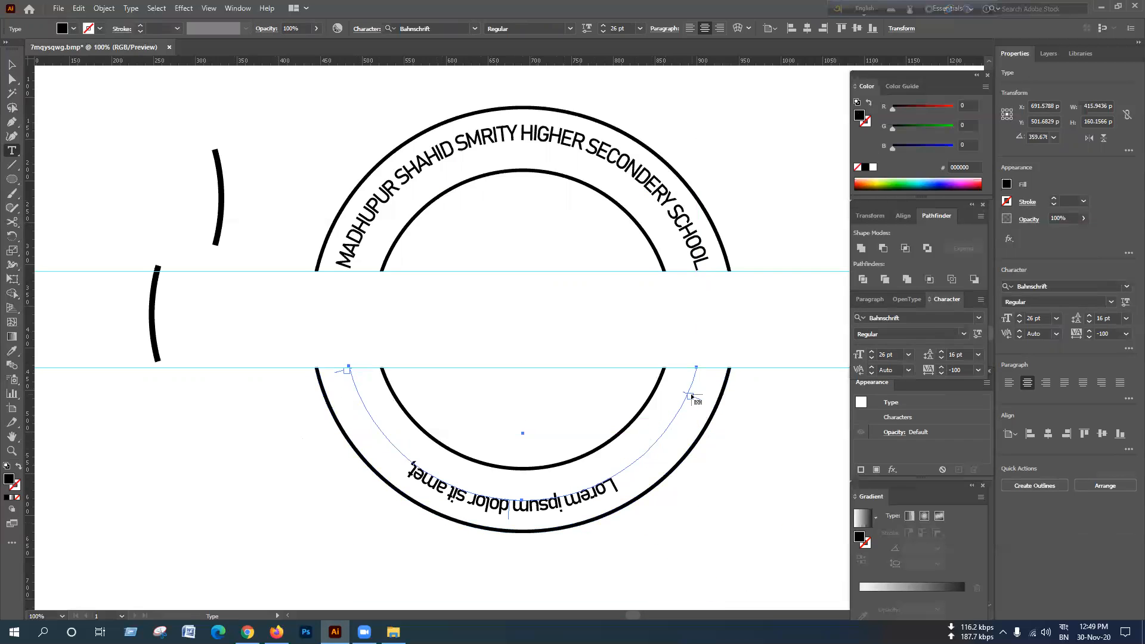
Try to adjust the lower arc text's start bracket with the Type tool, and undo the stray text frame.
right_click(689, 396)
click(704, 462)
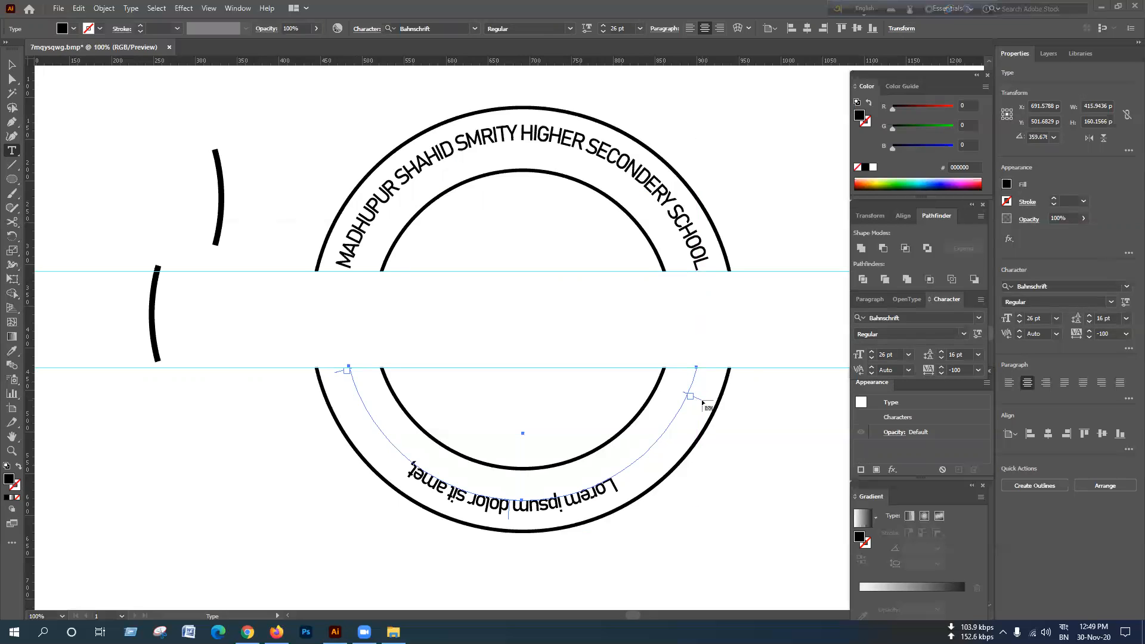
drag(696, 398, 685, 423)
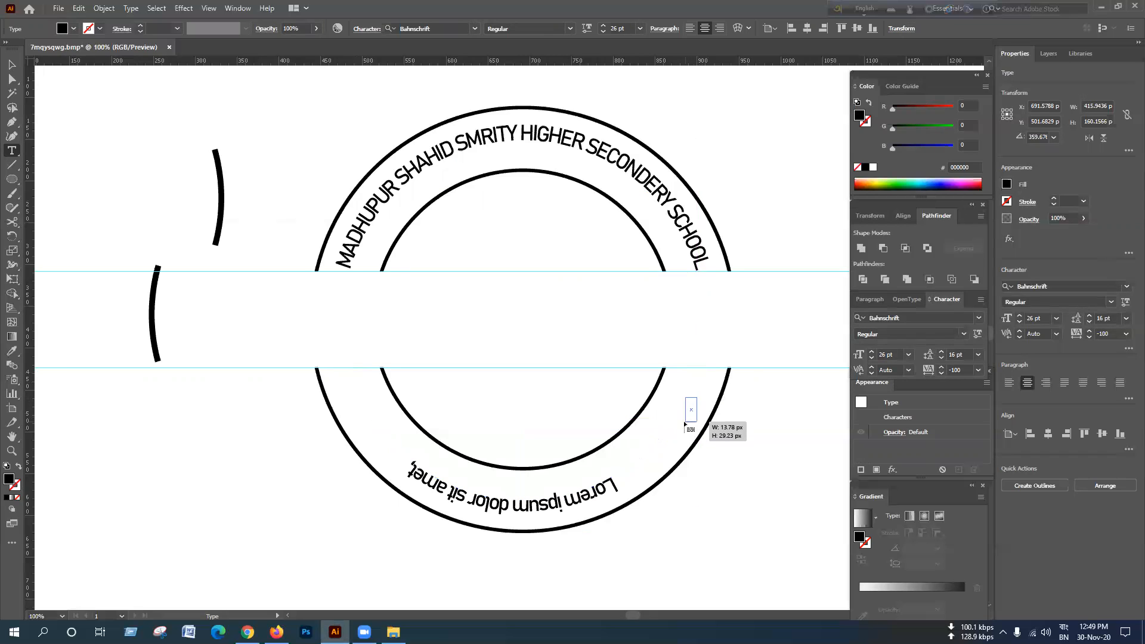
key(Escape)
key(ctrl+z)
key(ctrl+z)
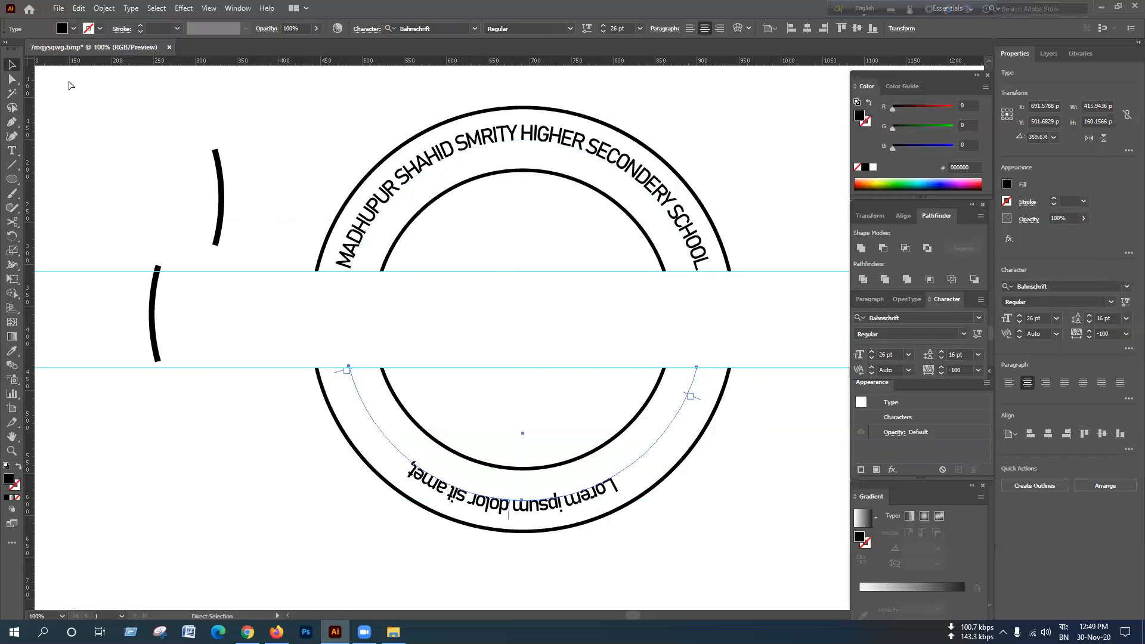
Try to reposition the lower arc text by moving its end and start brackets along the path.
key(ctrl+z)
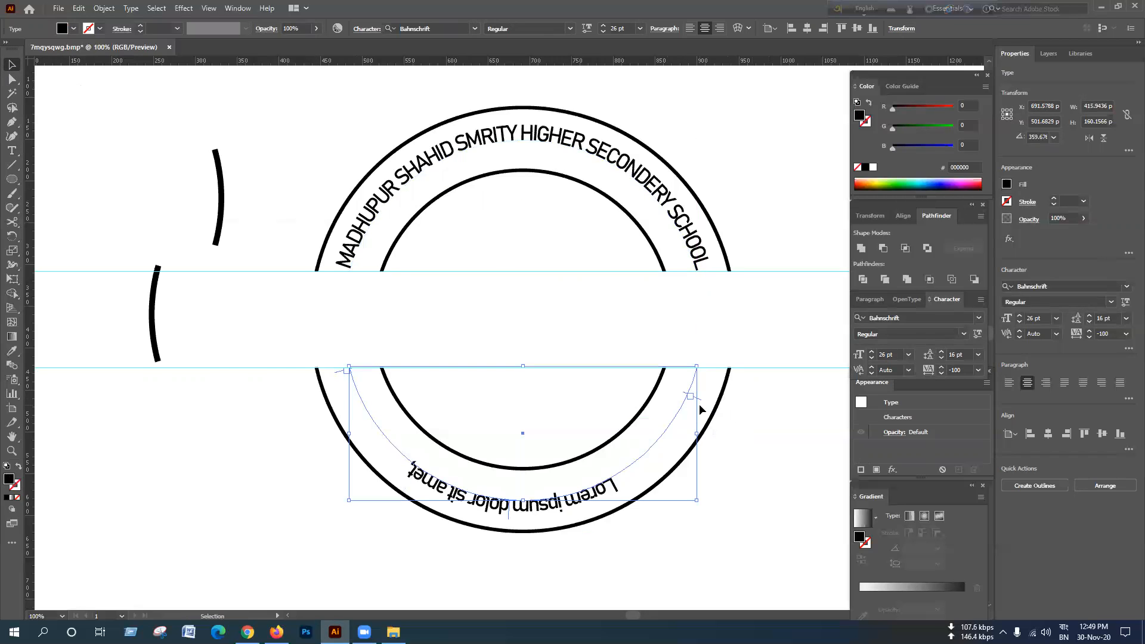
drag(701, 405, 363, 407)
mouse_move(335, 370)
mouse_down()
mouse_move(353, 393)
mouse_move(523, 484)
mouse_move(624, 495)
mouse_move(665, 434)
mouse_move(594, 492)
mouse_move(661, 457)
mouse_up()
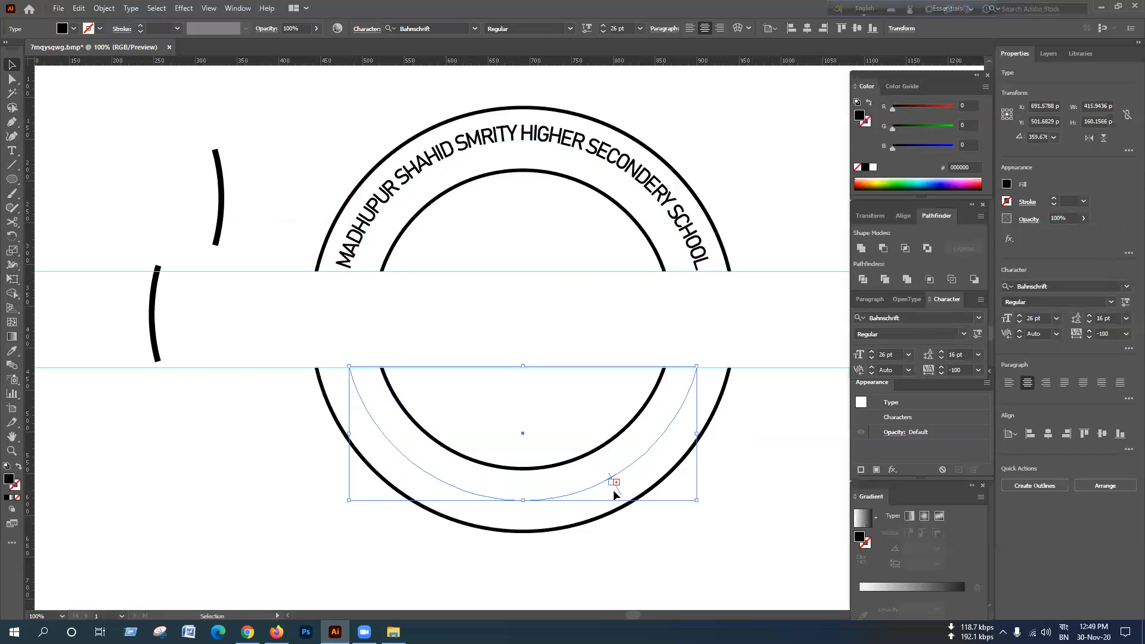
key(t)
click(615, 481)
click(626, 499)
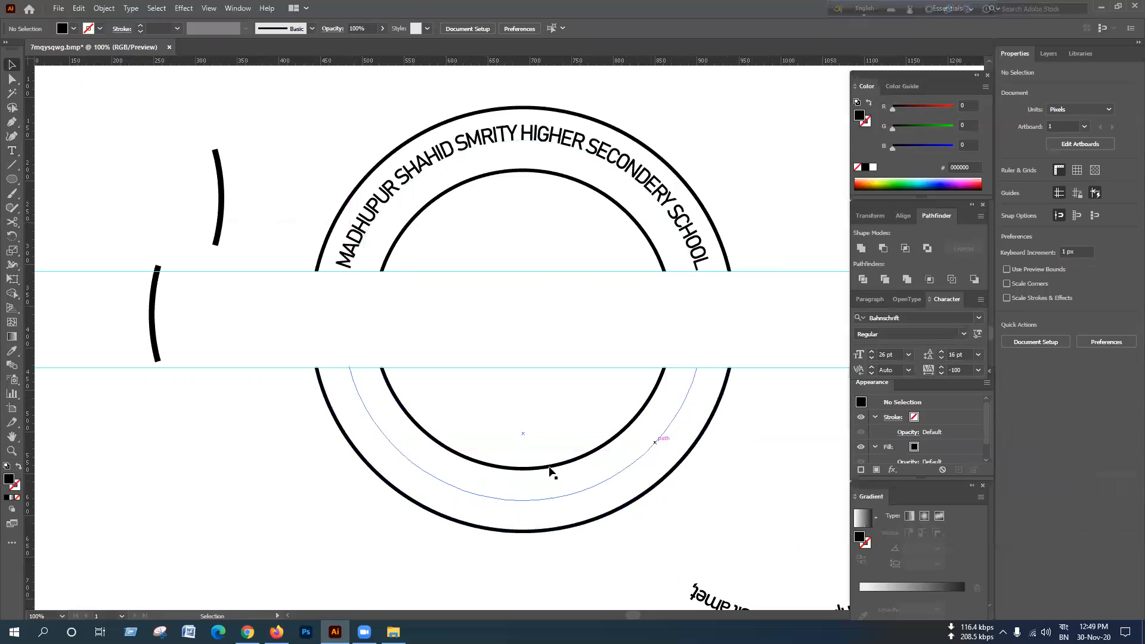
click(385, 409)
key(a)
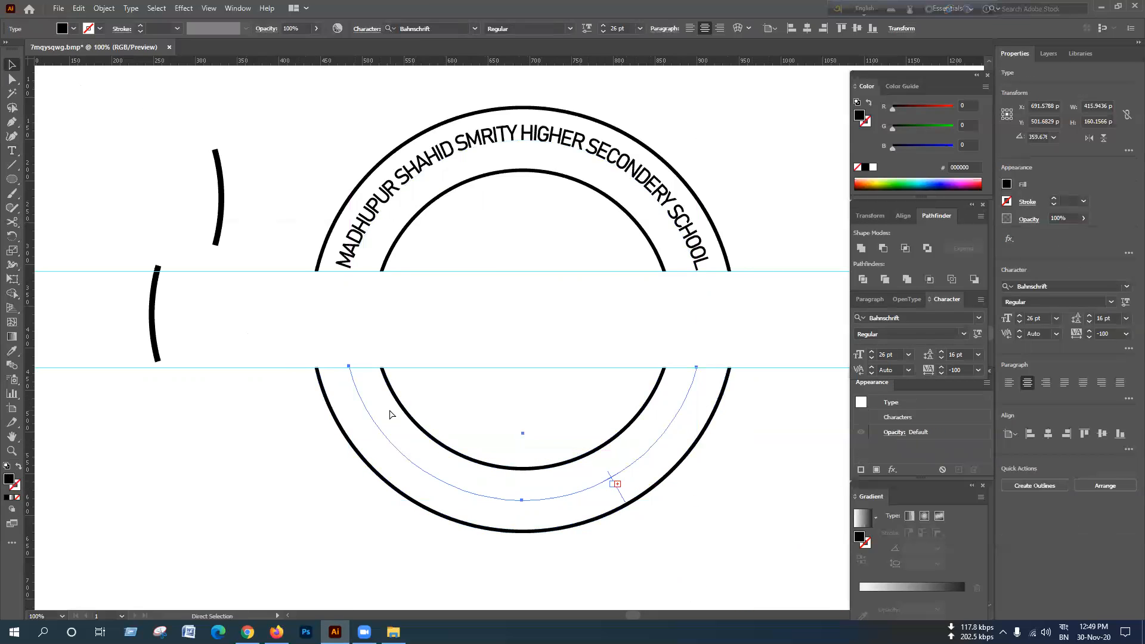
Undo the placeholder text on the lower arc back to the plain stroked path.
key(ctrl+z)
key(ctrl+z)
key(ctrl+z)
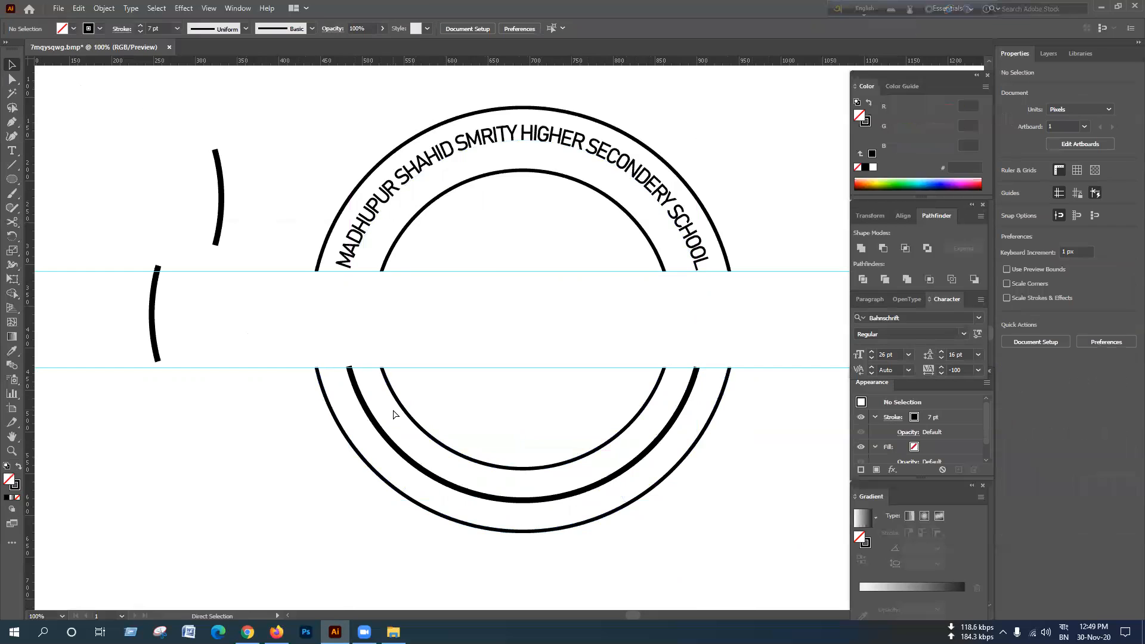
key(v)
double_click(440, 486)
click(246, 474)
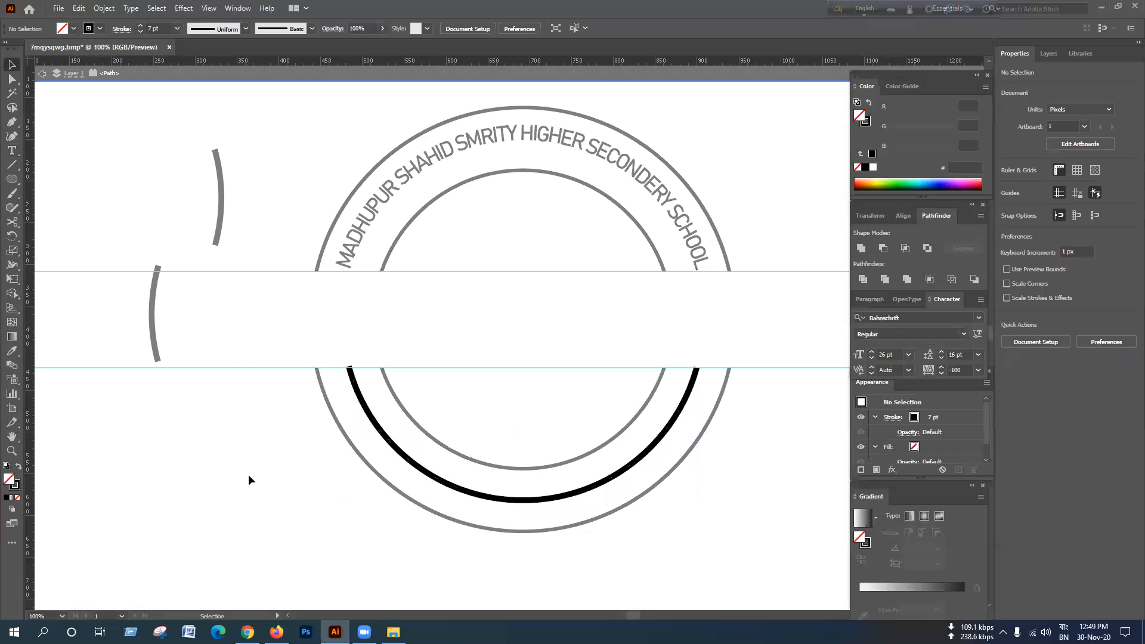
double_click(248, 474)
Place a new point text object in the empty artboard area to the lower left of the badge and clear its content.
scroll(396, 406, down, 4)
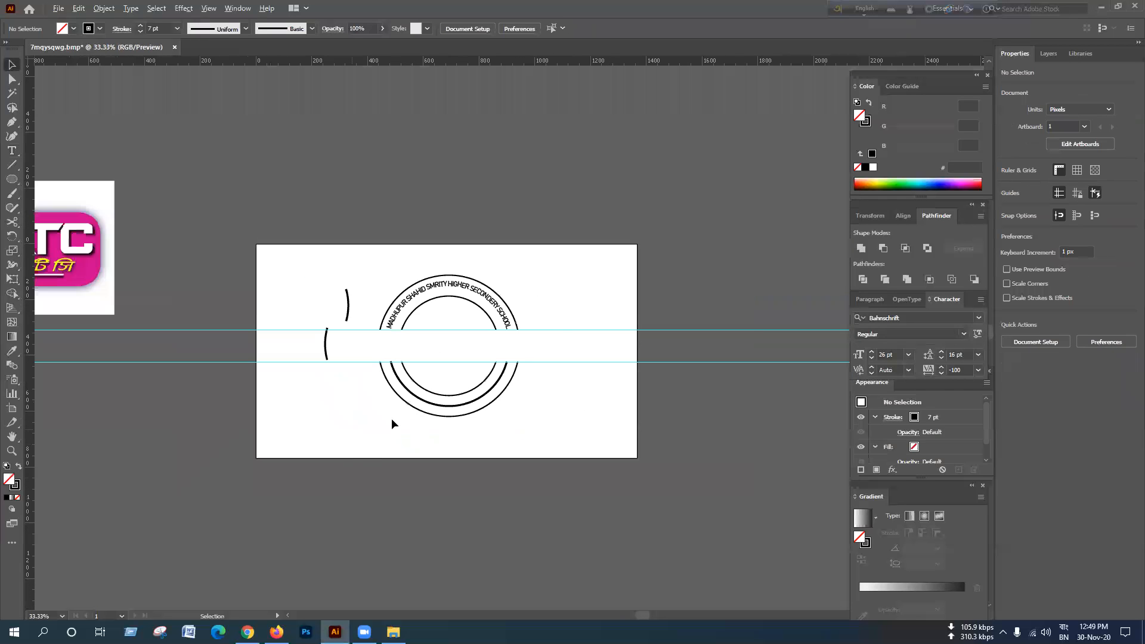
scroll(391, 424, up, 2)
scroll(455, 415, down, 3)
scroll(311, 292, up, 3)
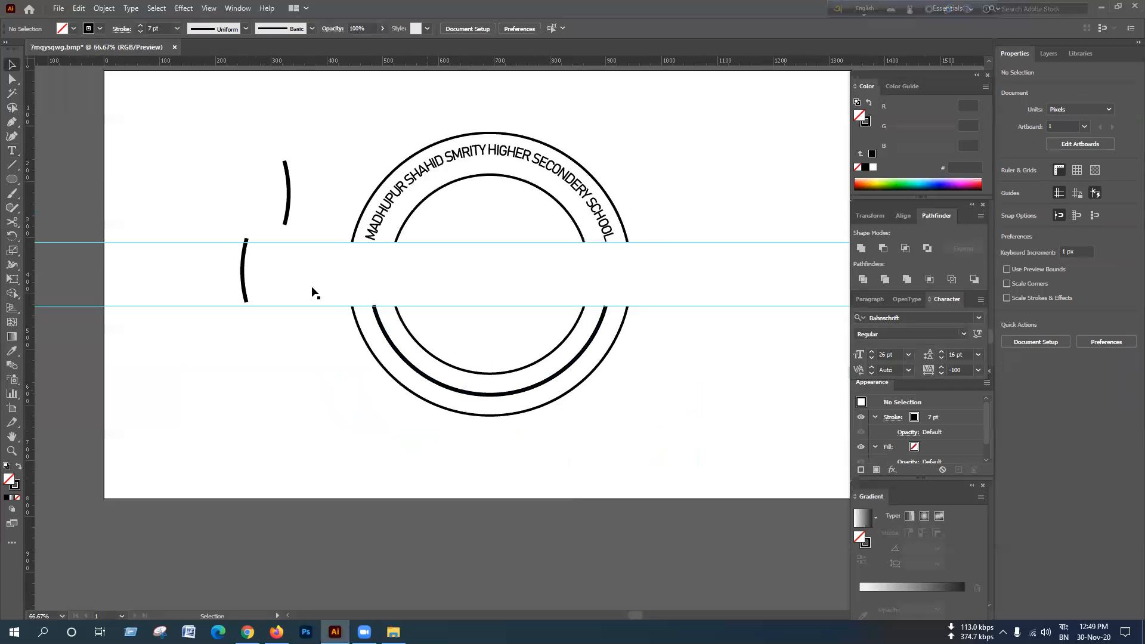
scroll(451, 367, up, 1)
scroll(475, 357, down, 4)
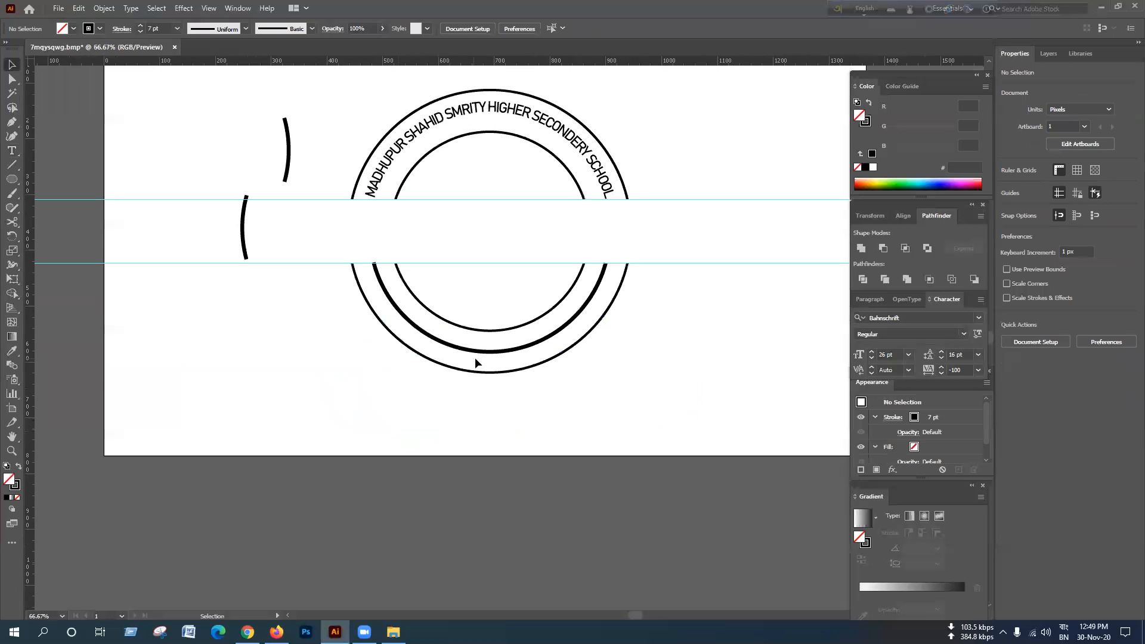
scroll(494, 416, up, 2)
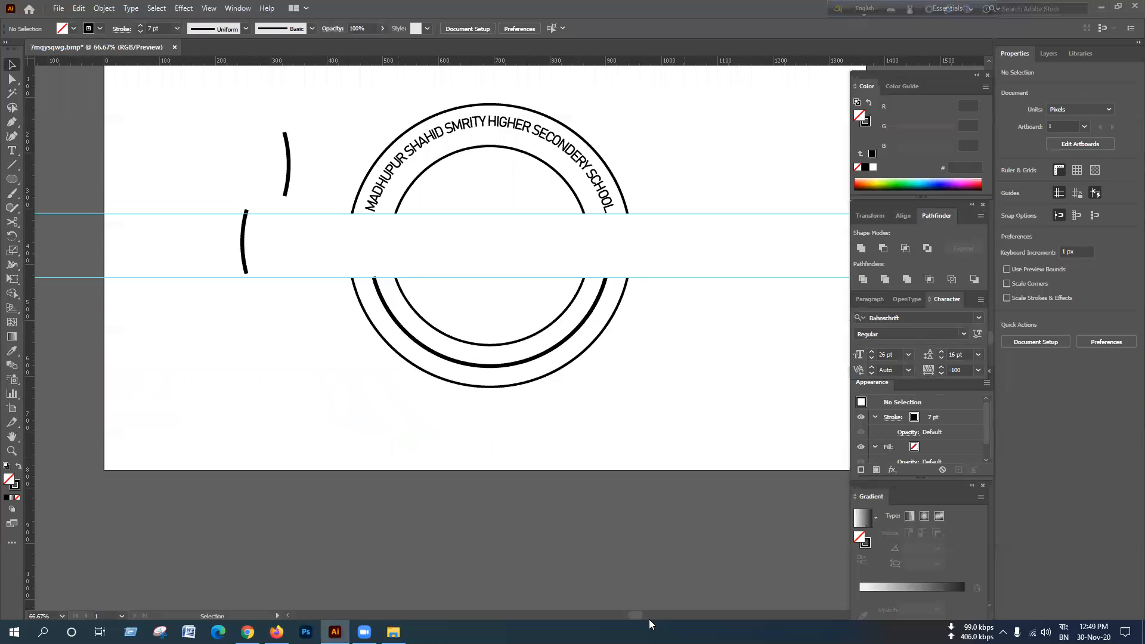
click(12, 150)
scroll(486, 429, down, 1)
scroll(485, 429, up, 1)
click(242, 428)
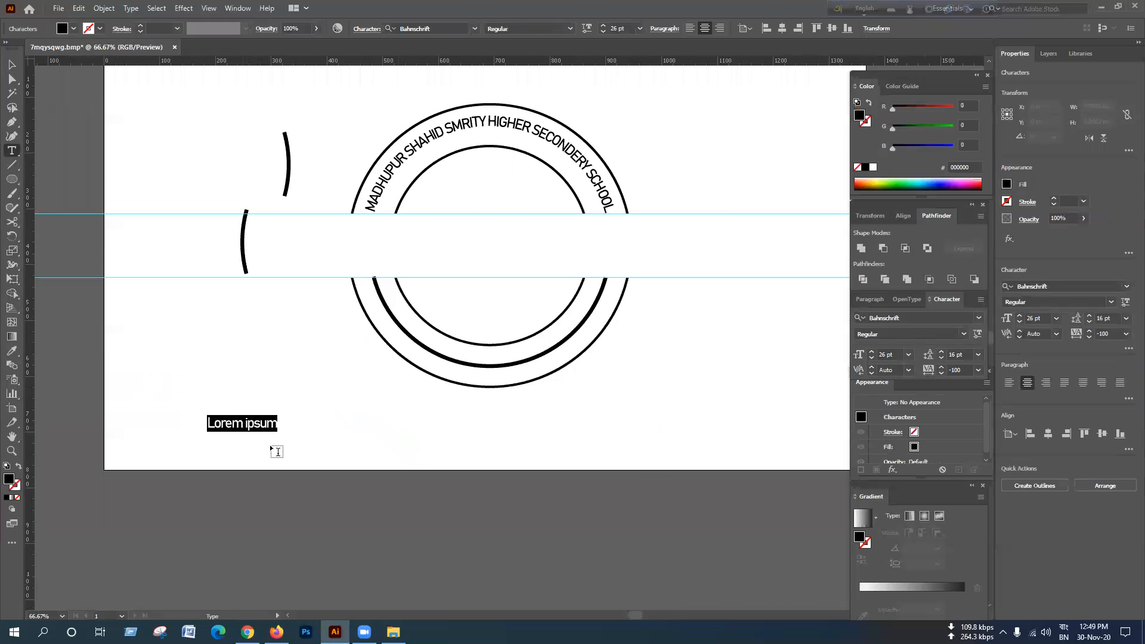
text(শ)
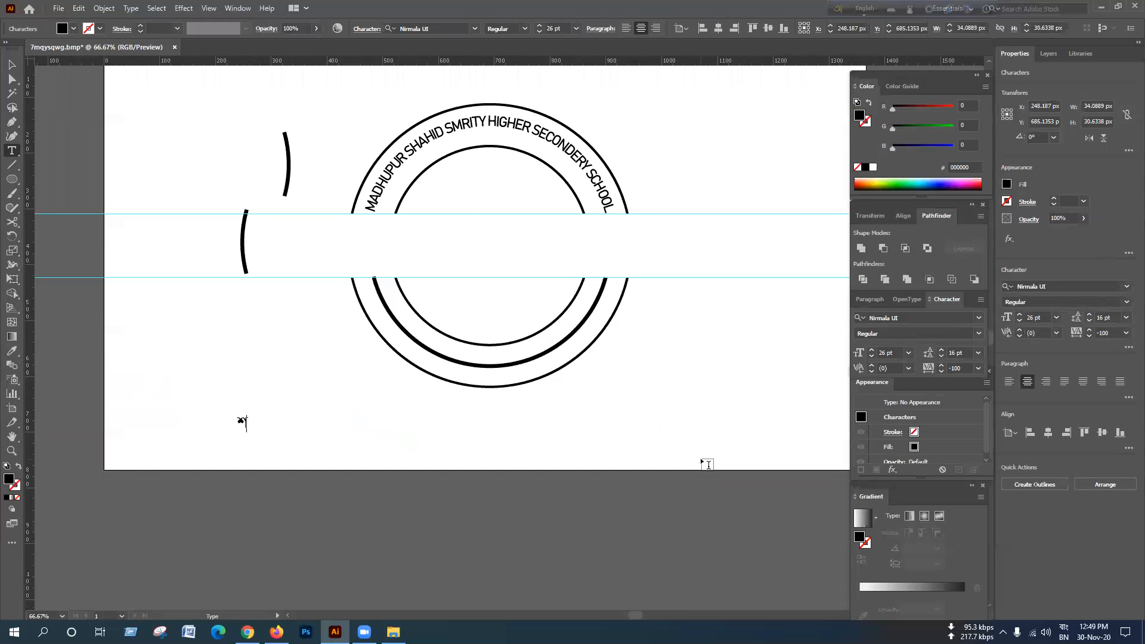
key(BackSpace)
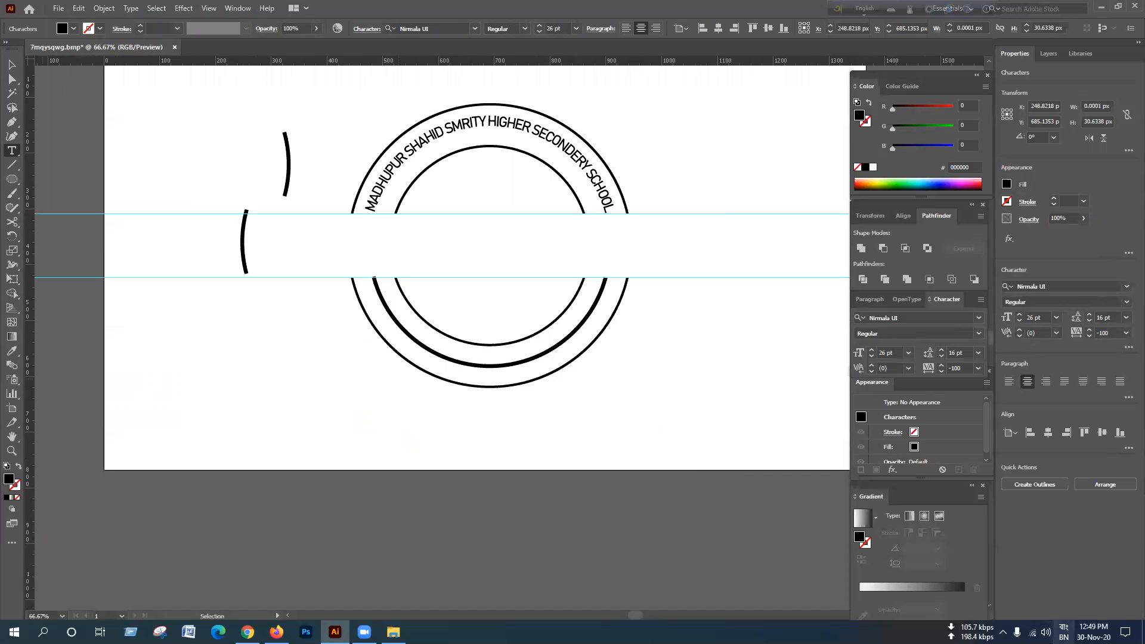
Switch the keyboard language to English and enter "MADHUPUR, TANGAIL" in the new text object.
key(super+space)
text(MADHUPUR TANGAIL)
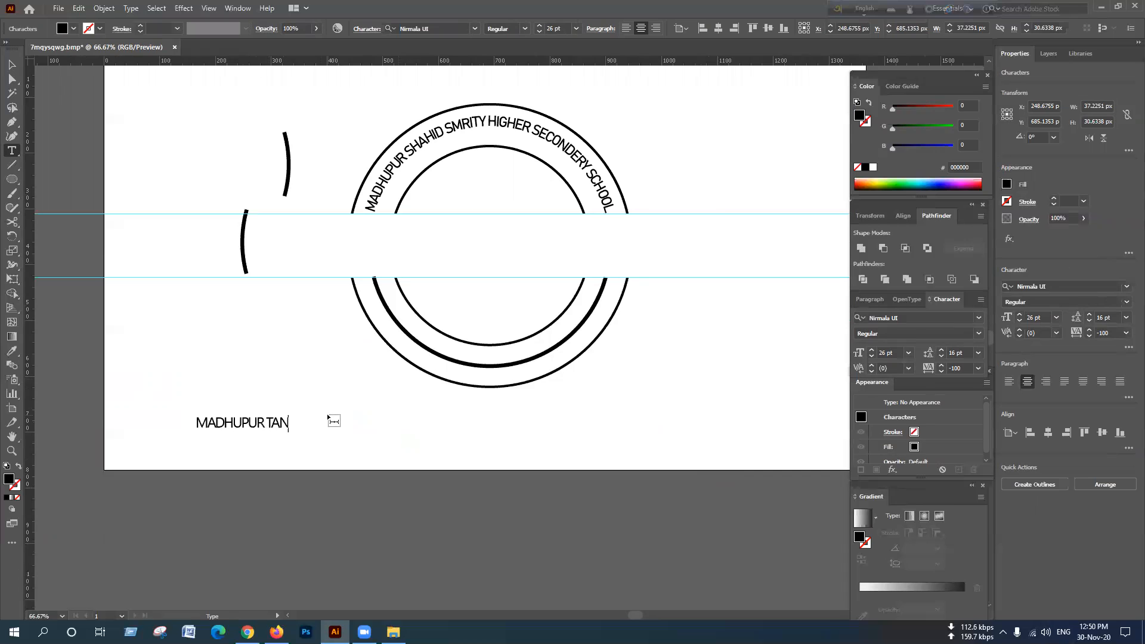
key(Left)
key(Left)
key(Left)
key(Left)
key(Left)
key(Left)
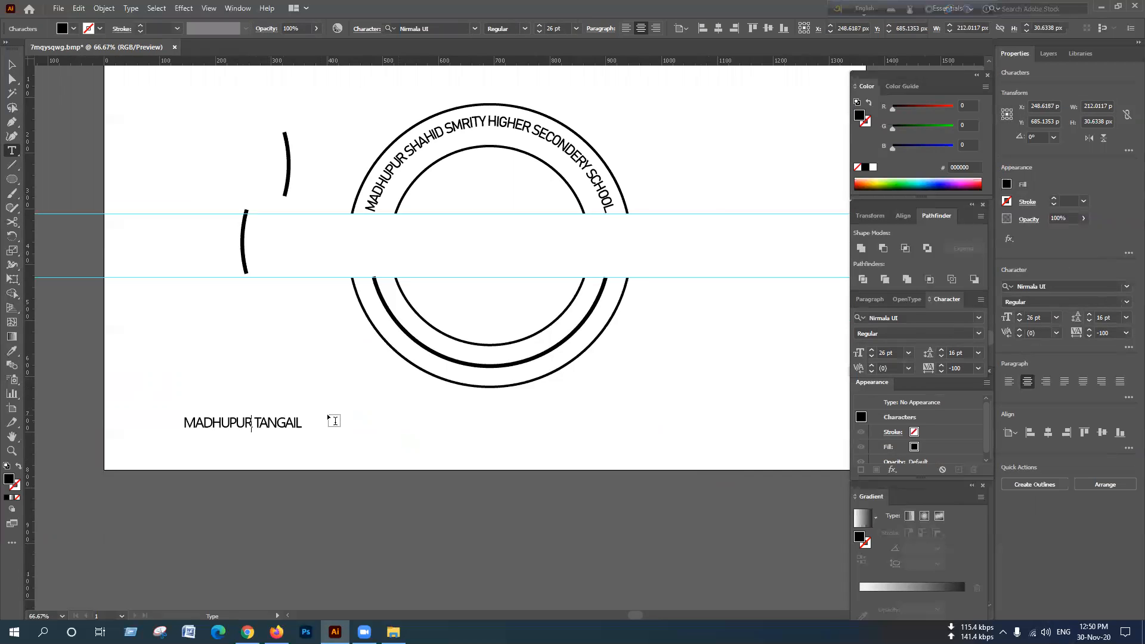
text(,)
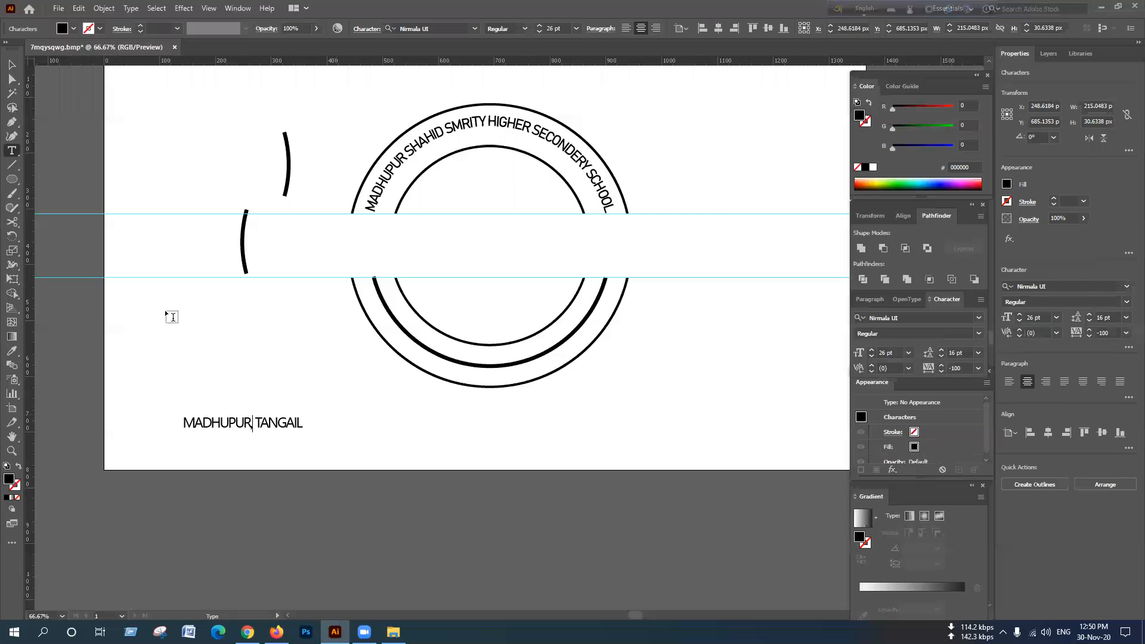
click(14, 64)
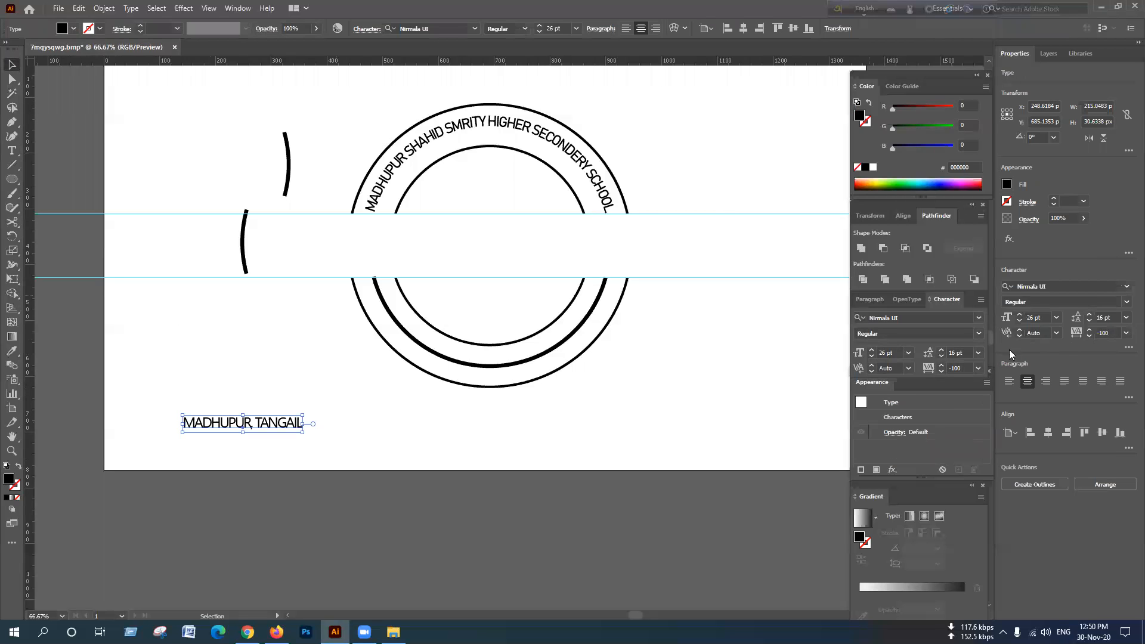
Set the tracking of the "MADHUPUR, TANGAIL" text to 0 and move the text slightly upward.
drag(961, 368, 928, 372)
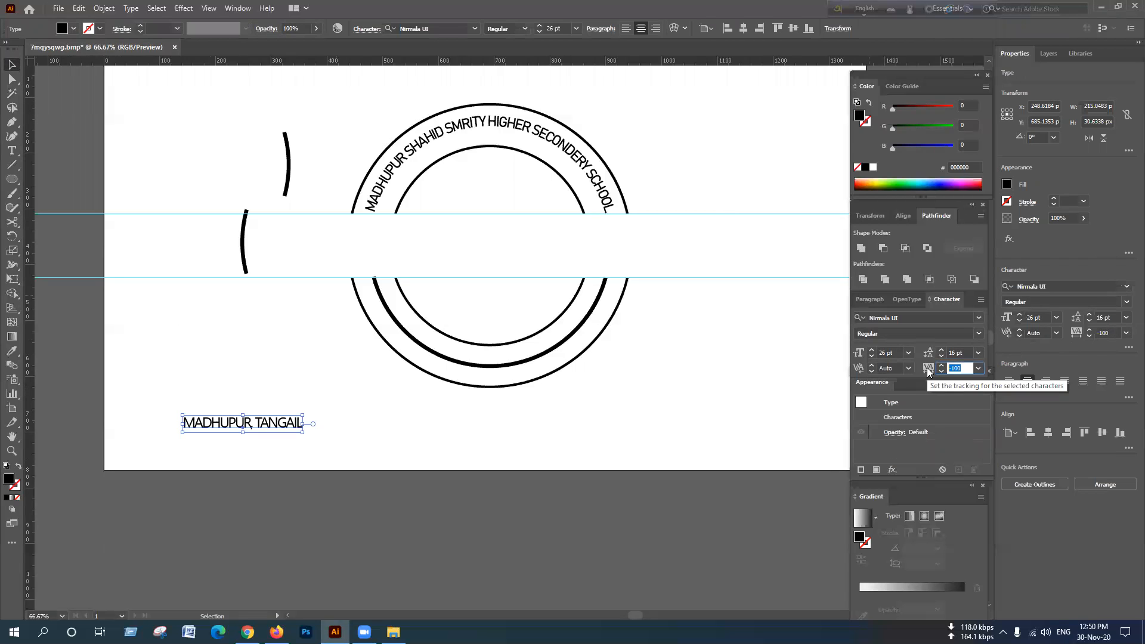
text(0)
key(Return)
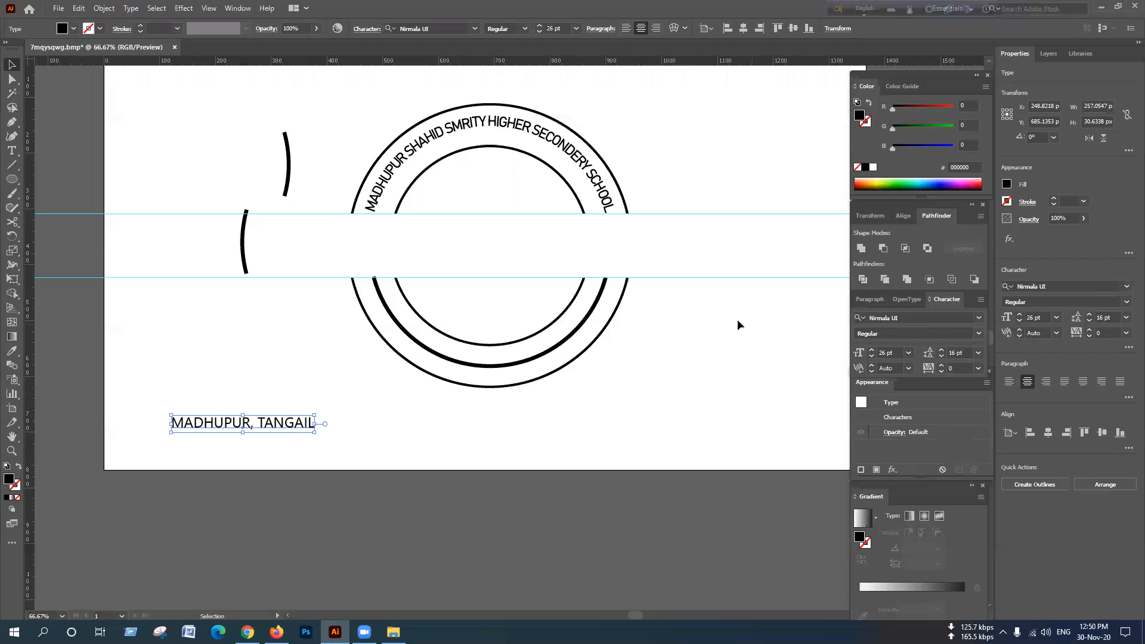
click(512, 416)
drag(296, 428, 276, 366)
click(439, 471)
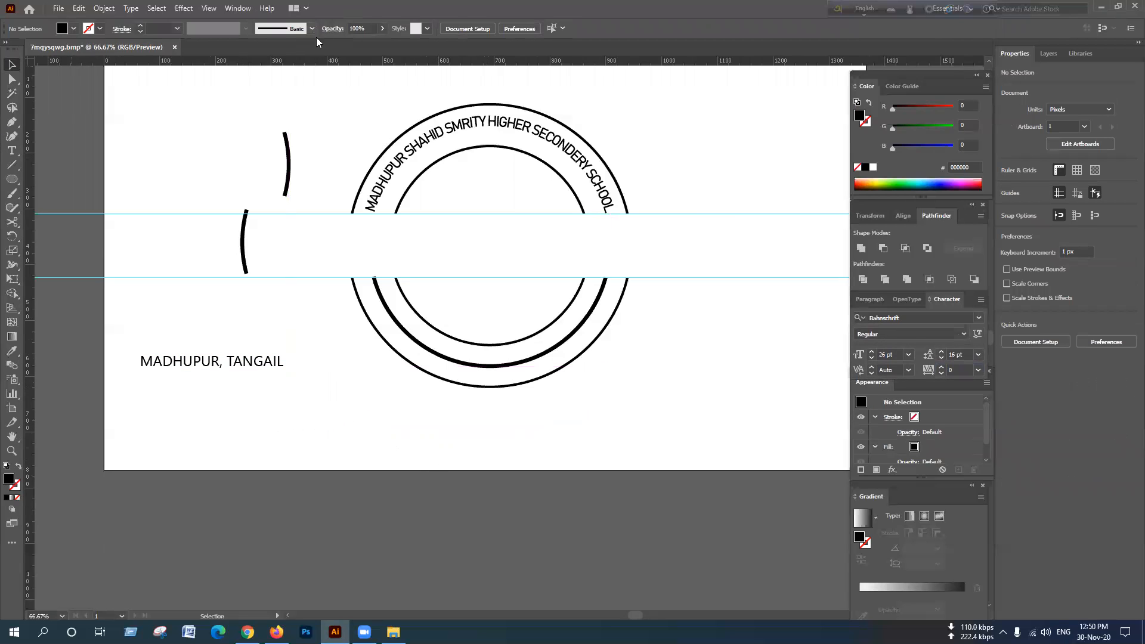
Expand the "MADHUPUR, TANGAIL" text into shapes and move the group slightly closer to the badge.
click(246, 358)
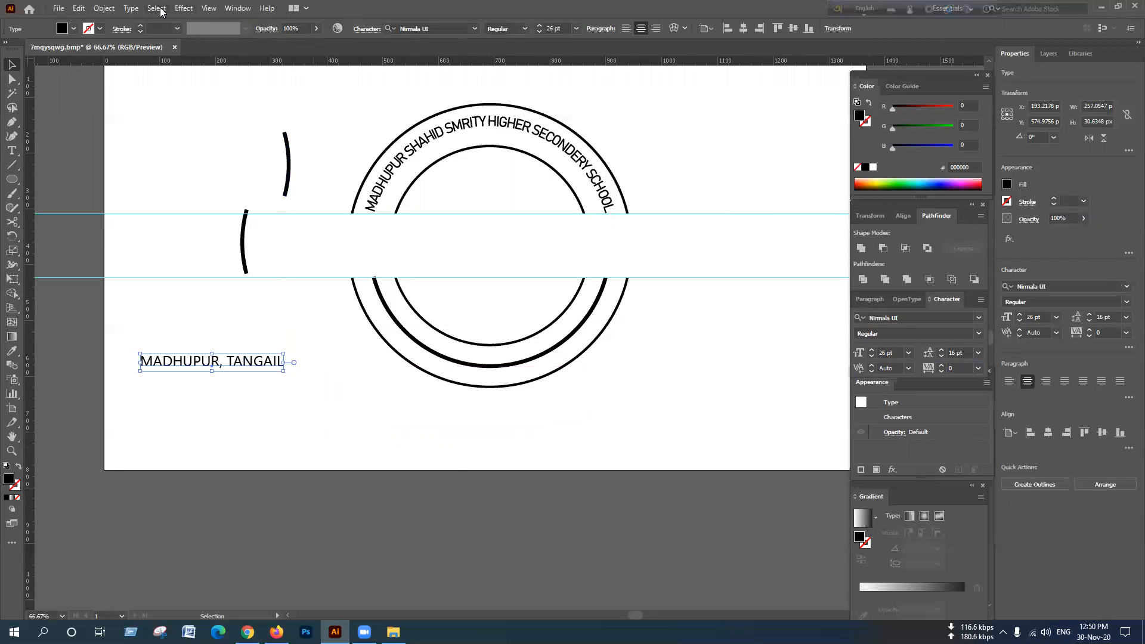
click(101, 8)
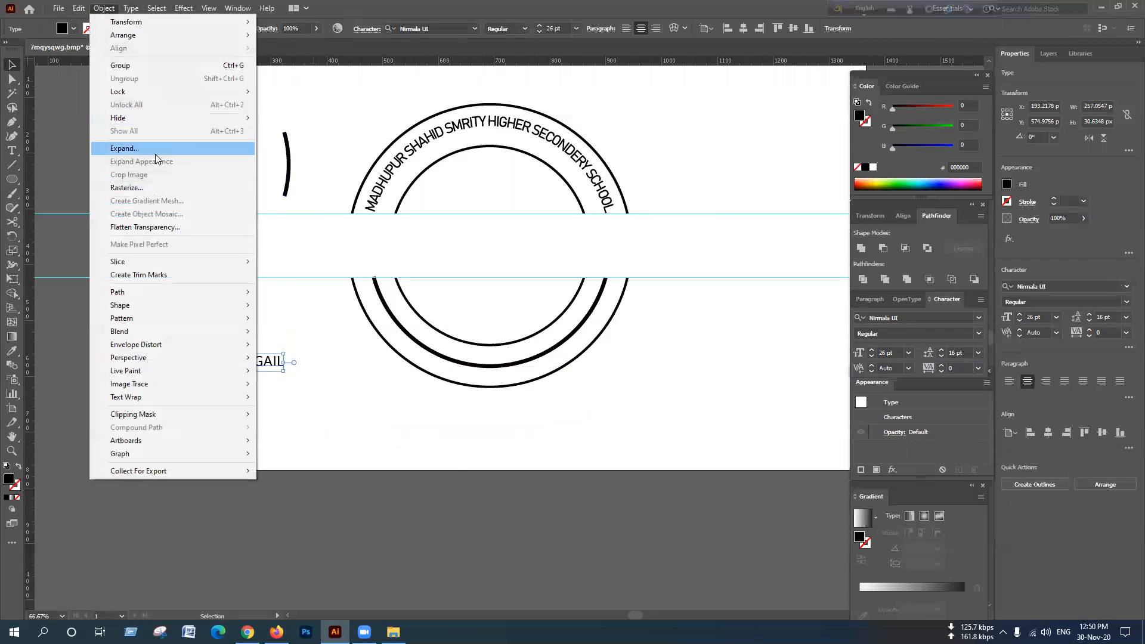
click(155, 153)
click(544, 384)
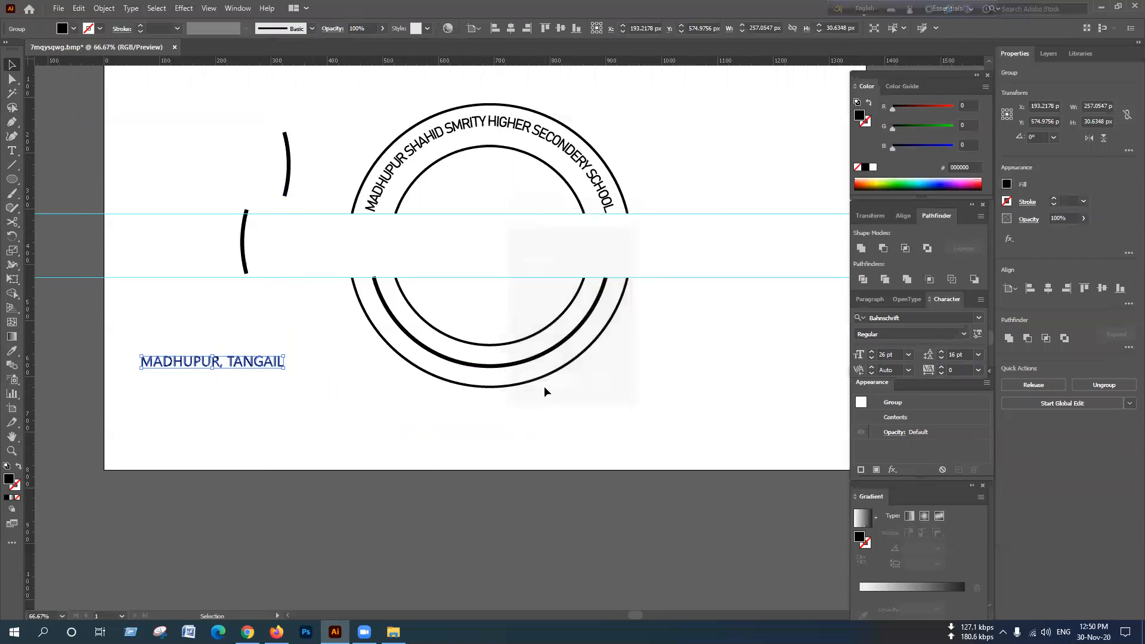
click(574, 420)
drag(250, 362, 300, 366)
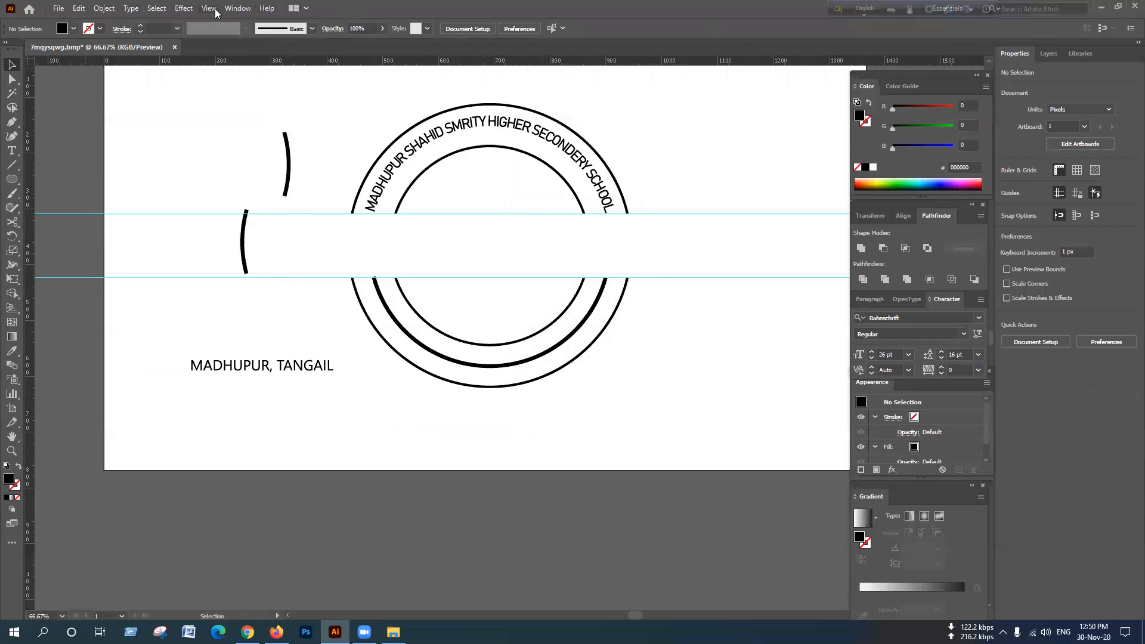
Show the Brushes panel and place it on the canvas beside the badge.
click(238, 9)
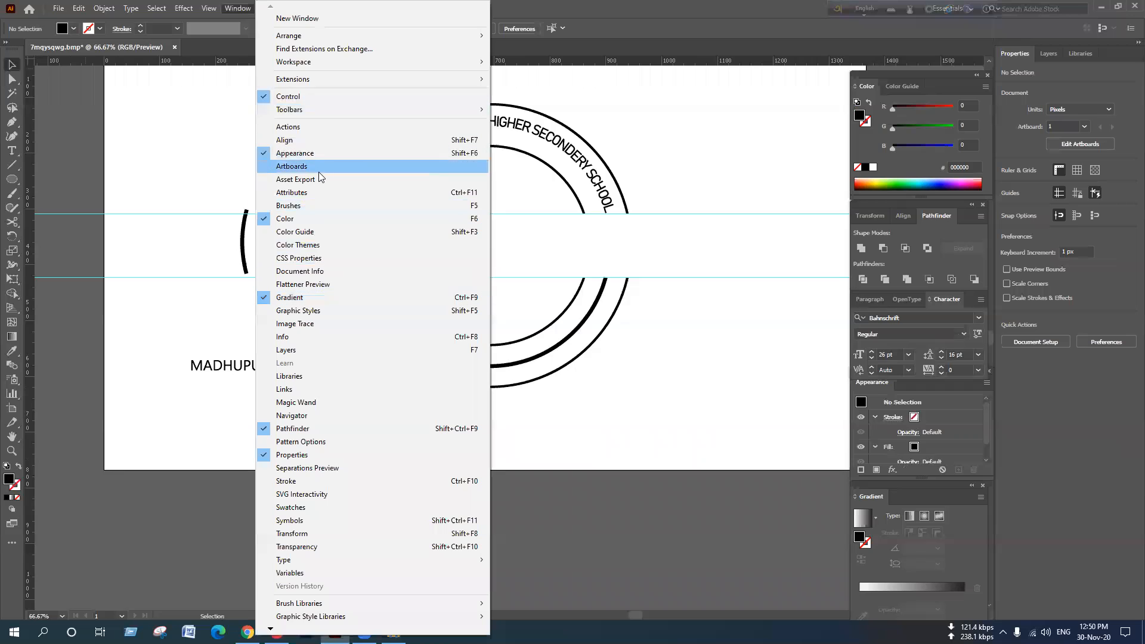
click(322, 206)
mouse_move(772, 82)
mouse_down()
mouse_move(786, 233)
mouse_move(750, 225)
mouse_up()
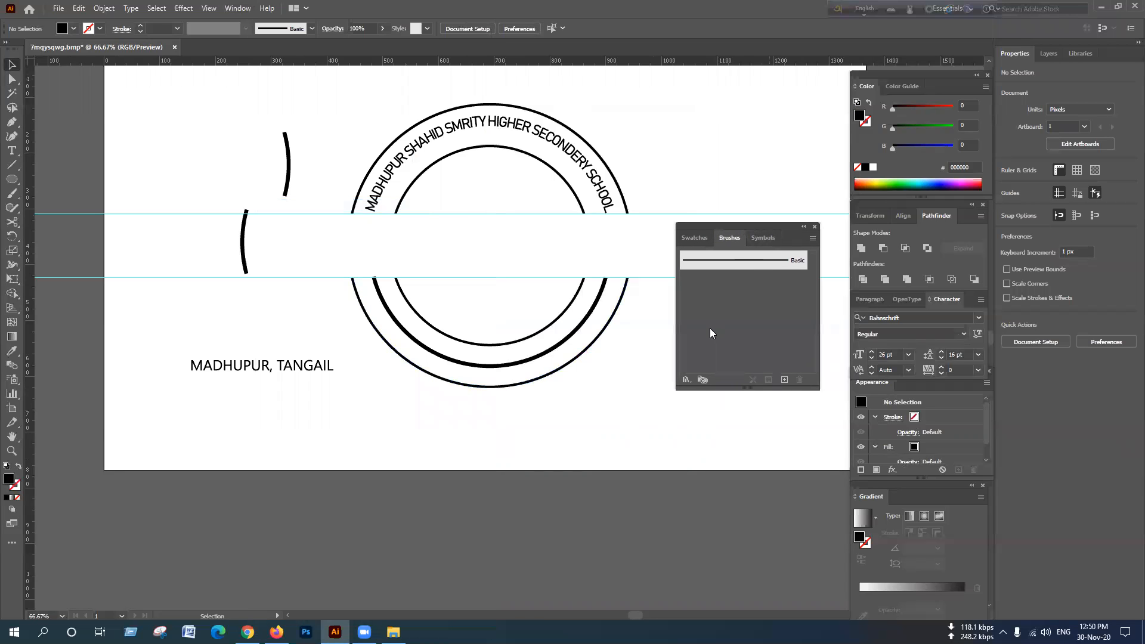
Create an Art Brush from the expanded "MADHUPUR, TANGAIL" lettering with a left-to-right direction, stretched to fit the stroke length.
click(297, 370)
mouse_move(298, 365)
mouse_down()
mouse_move(358, 372)
mouse_move(721, 337)
mouse_up()
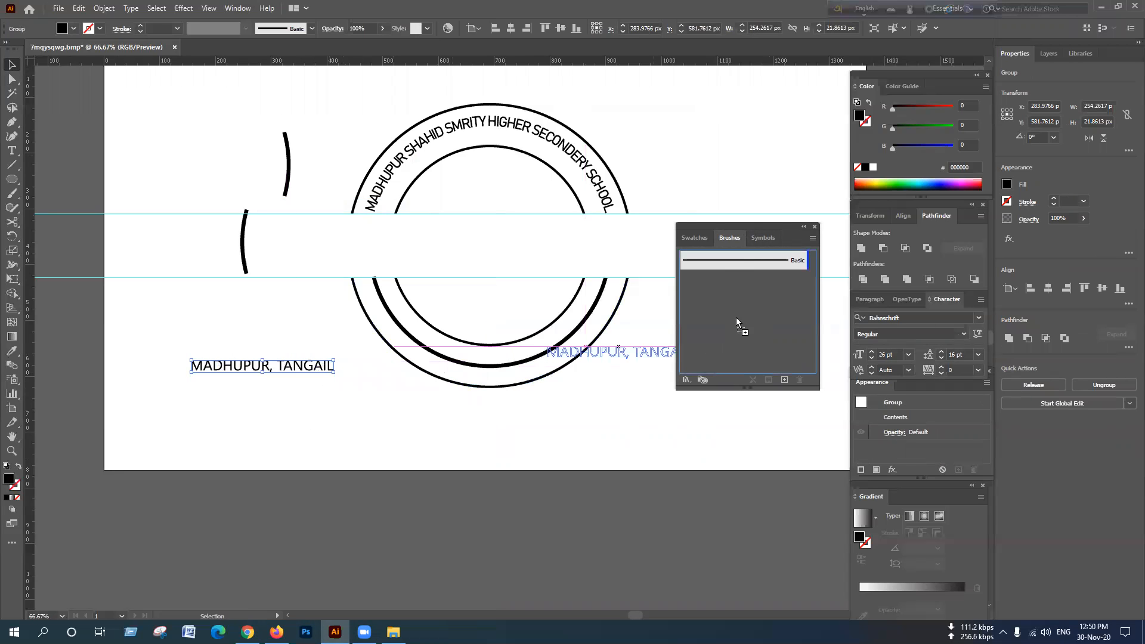
drag(731, 343, 731, 343)
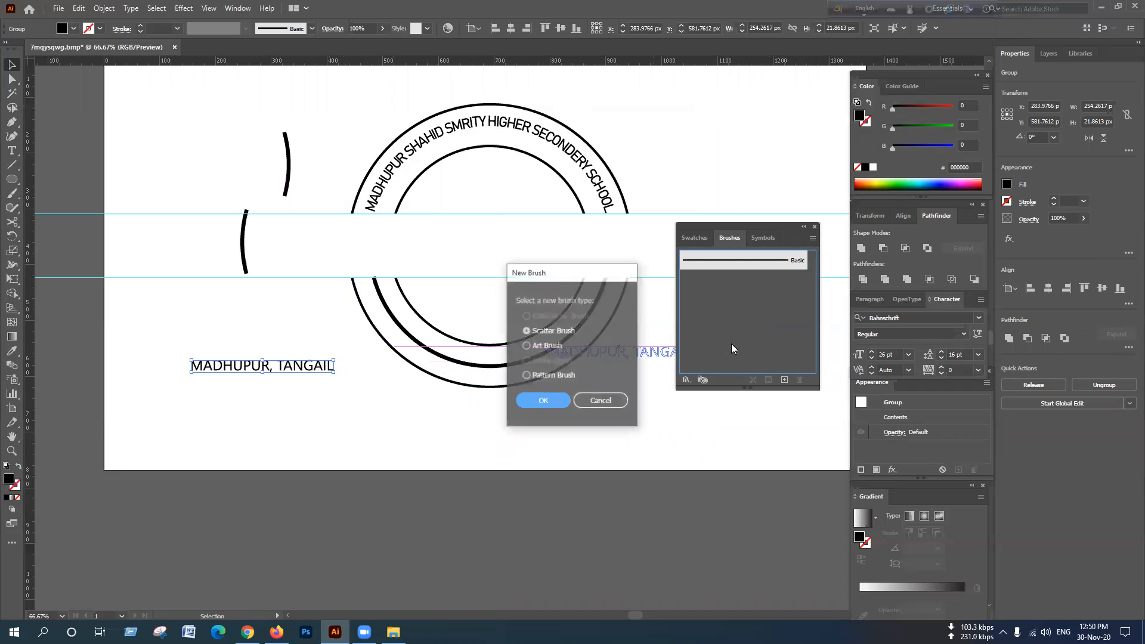
click(529, 347)
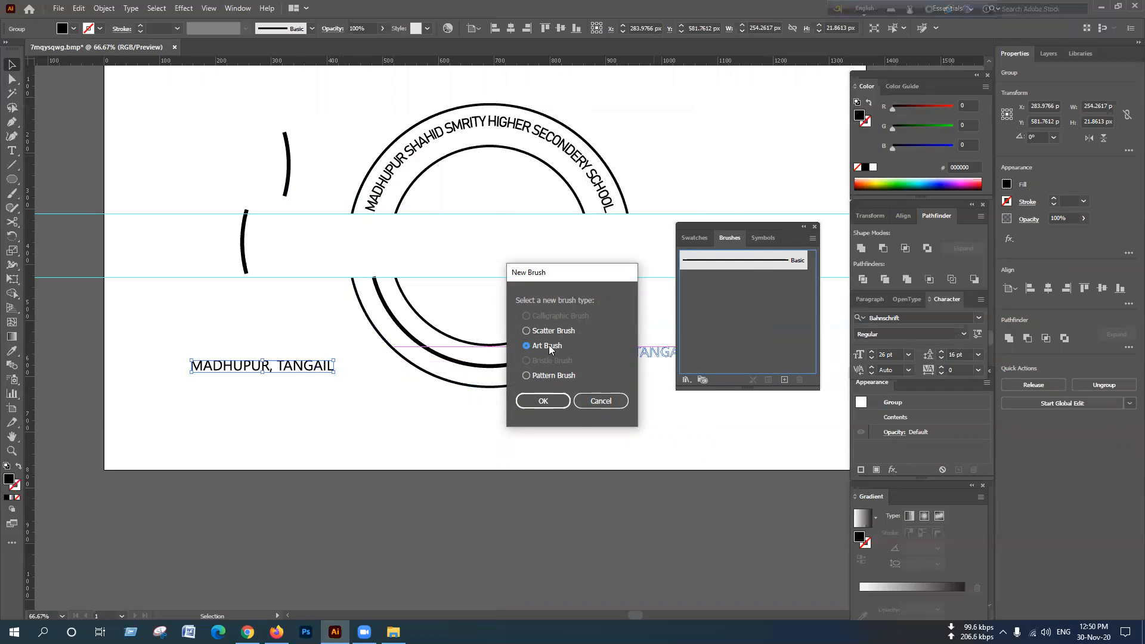
click(542, 403)
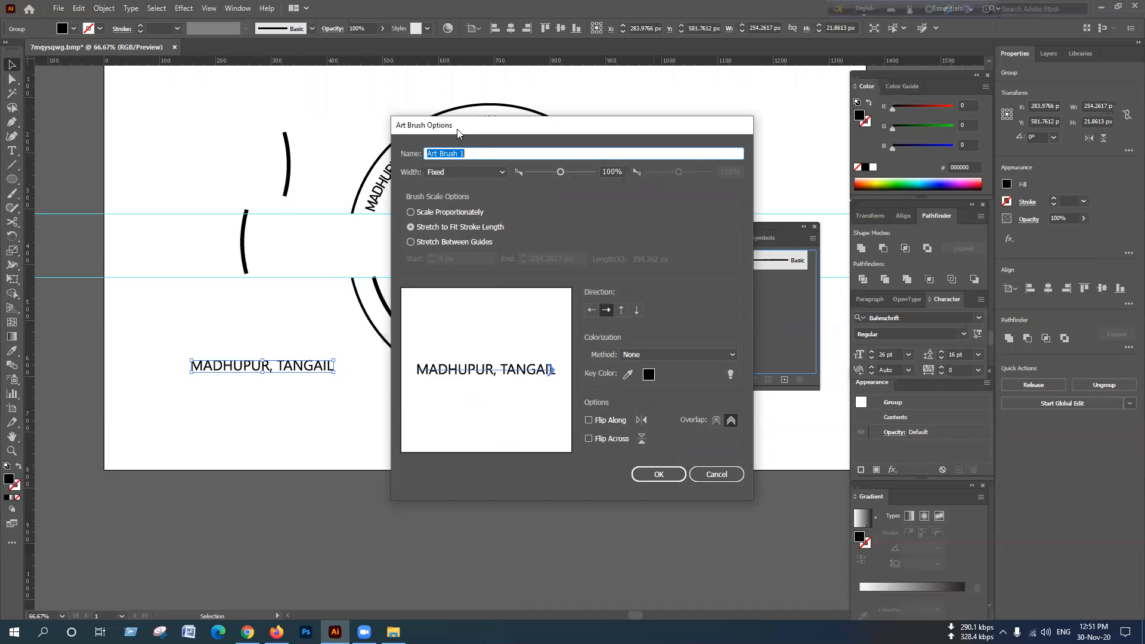
click(591, 310)
click(608, 310)
click(659, 474)
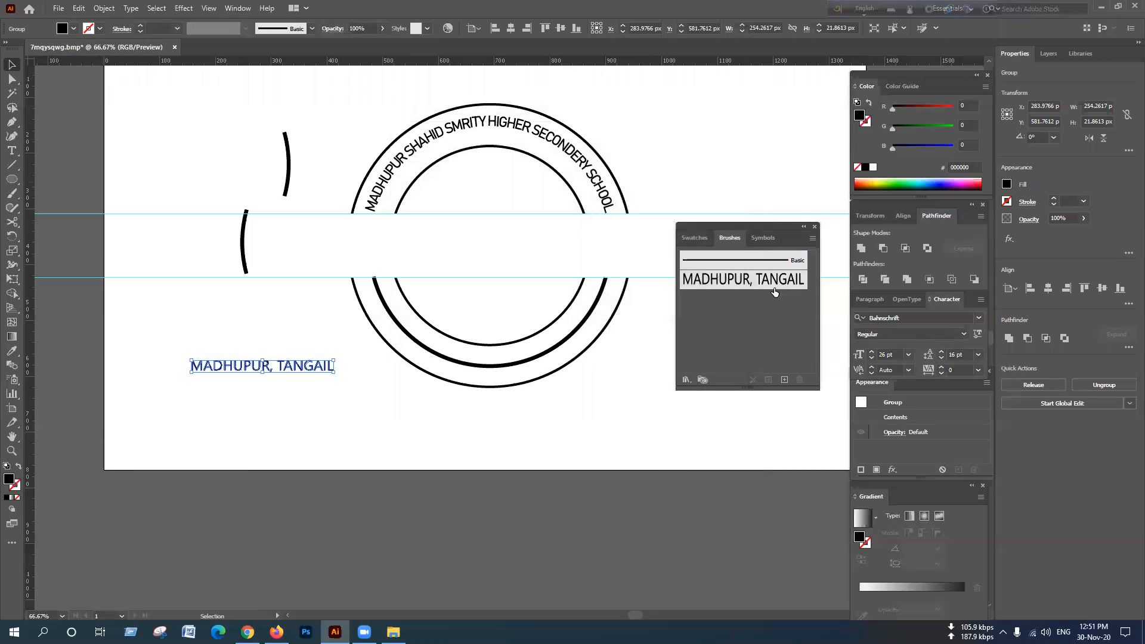
Try the "MADHUPUR, TANGAIL" art brush on the lower middle arc, and undo it.
click(544, 359)
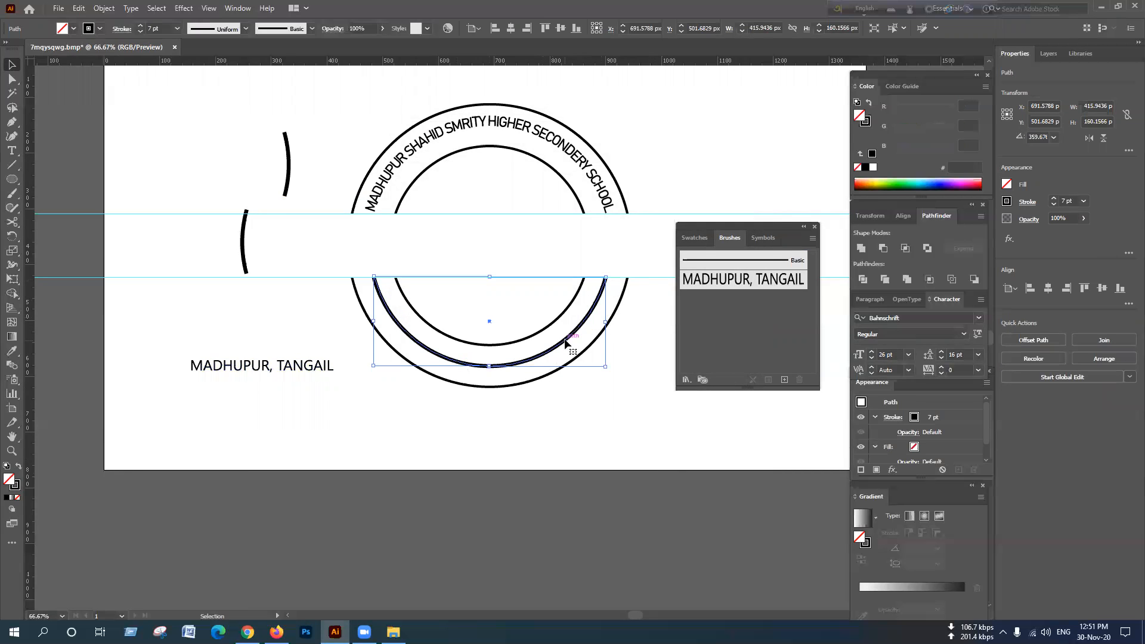
click(737, 281)
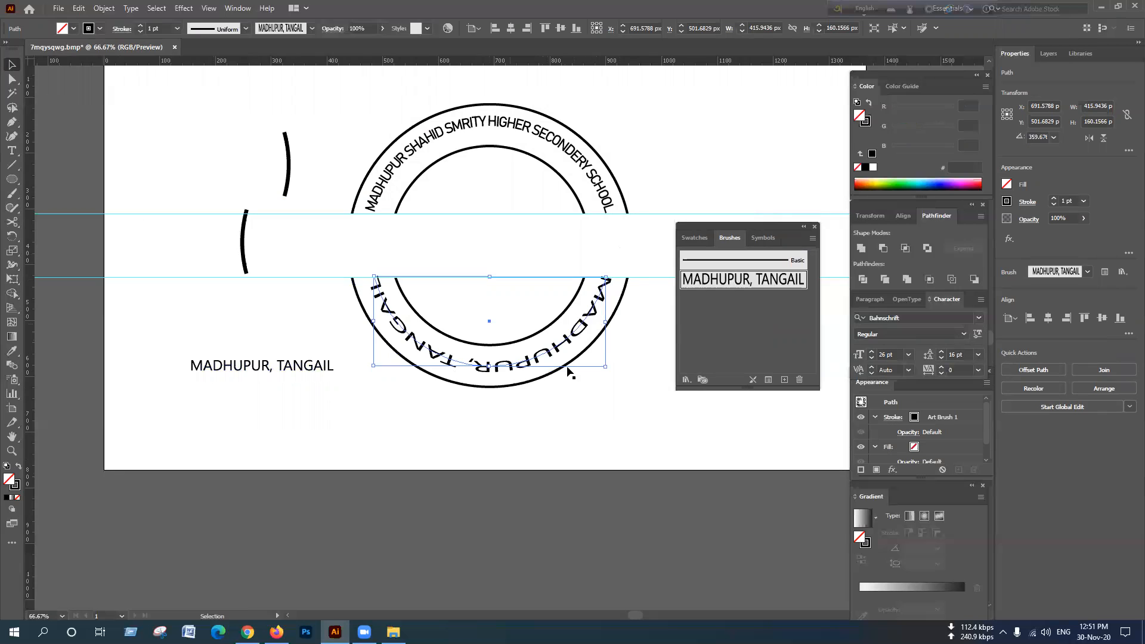
key(ctrl+z)
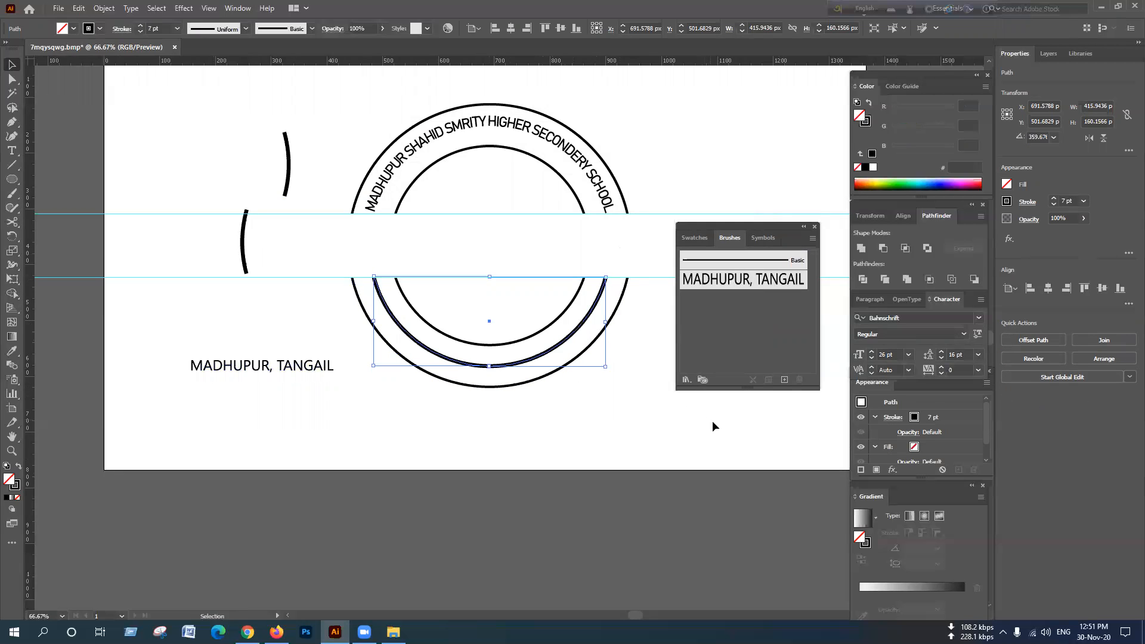
Create a second Art Brush from the expanded "MADHUPUR, TANGAIL" lettering with a right-to-left direction, stretched to fit the stroke length.
click(466, 425)
mouse_move(245, 367)
mouse_down()
mouse_move(534, 360)
mouse_move(756, 318)
mouse_up()
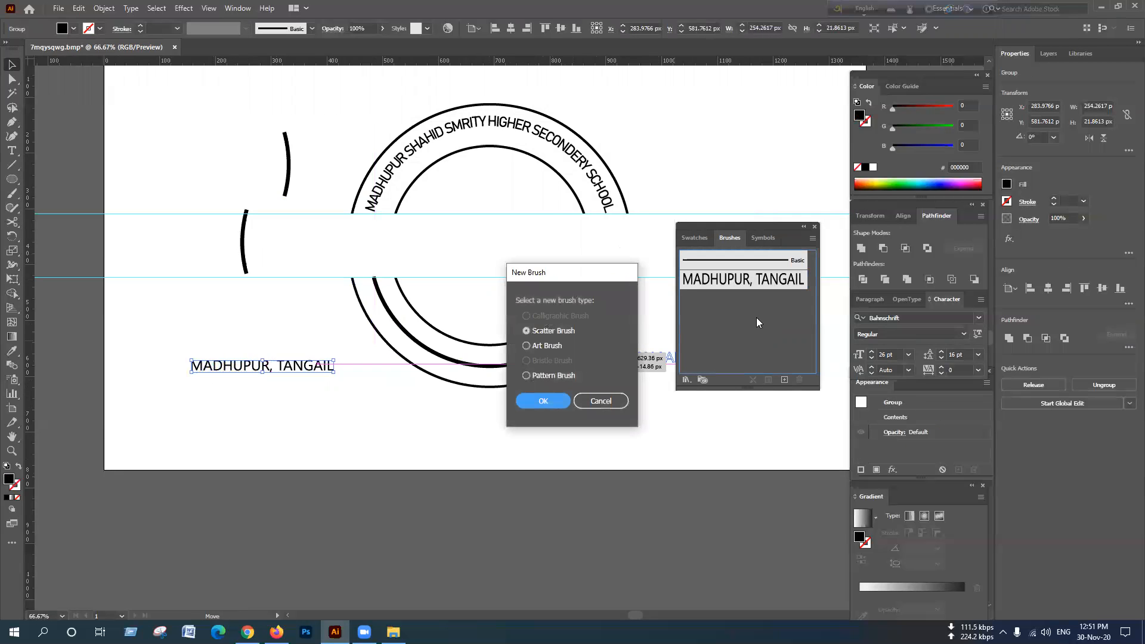
click(526, 345)
click(538, 401)
click(592, 310)
click(659, 475)
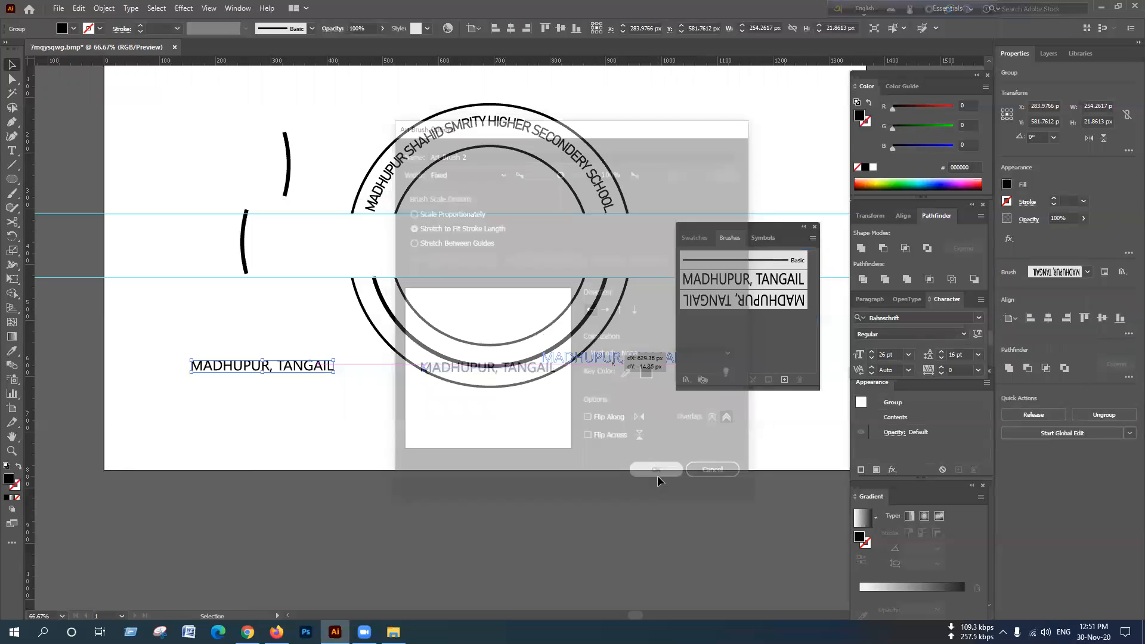
Apply the black right-to-left "MADHUPUR, TANGAIL" art brush to the lower middle arc of the badge.
click(502, 366)
click(781, 302)
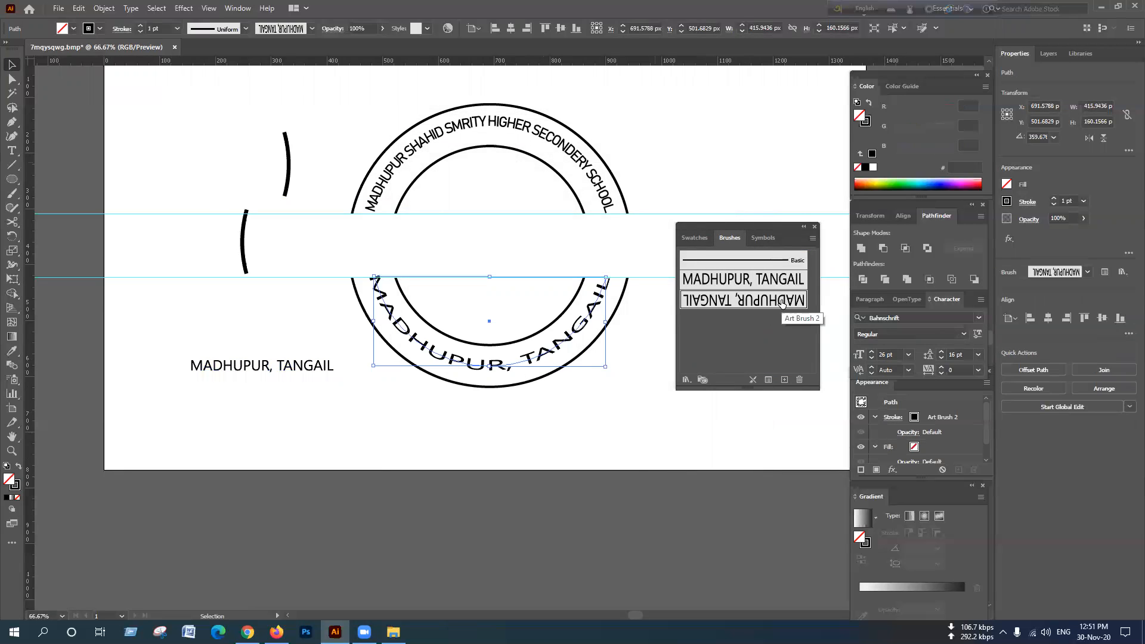
click(644, 418)
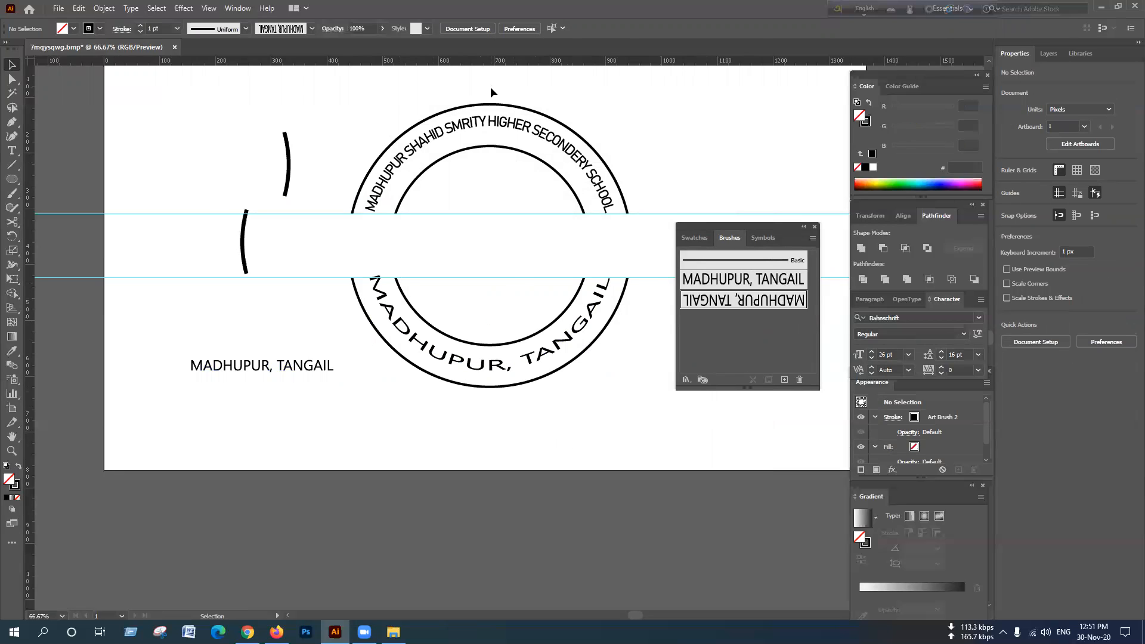
click(492, 126)
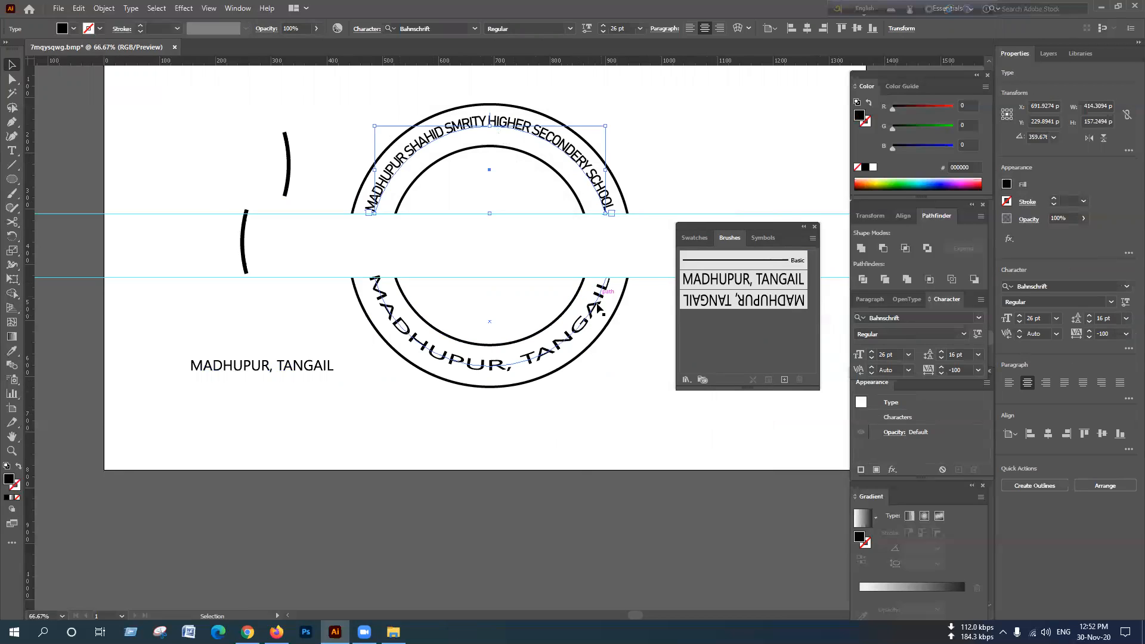
click(628, 386)
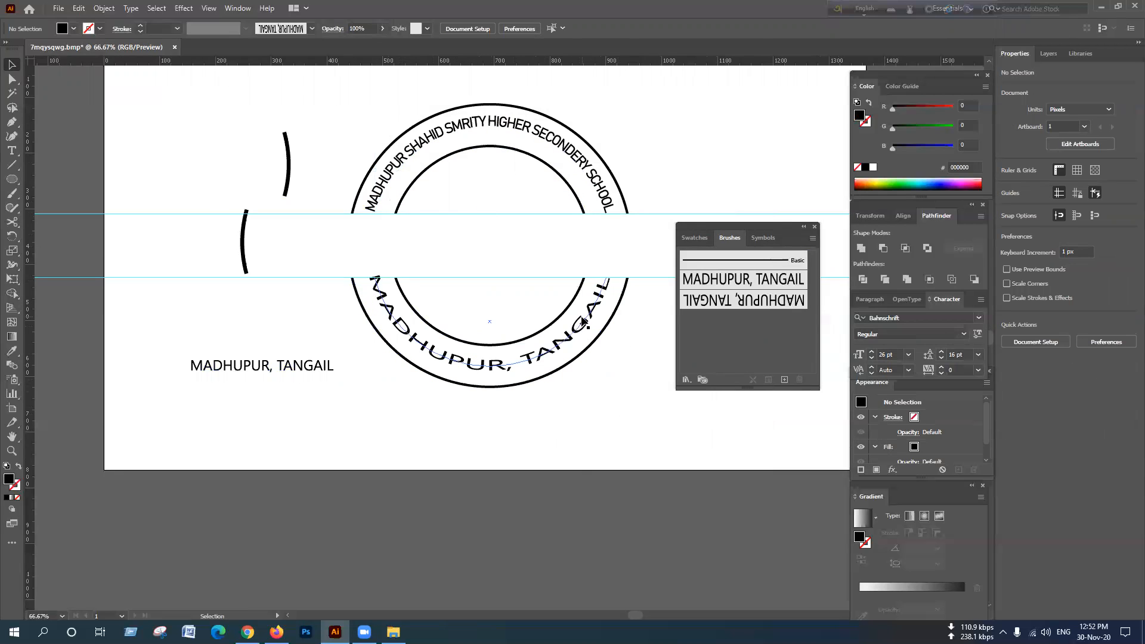
click(11, 150)
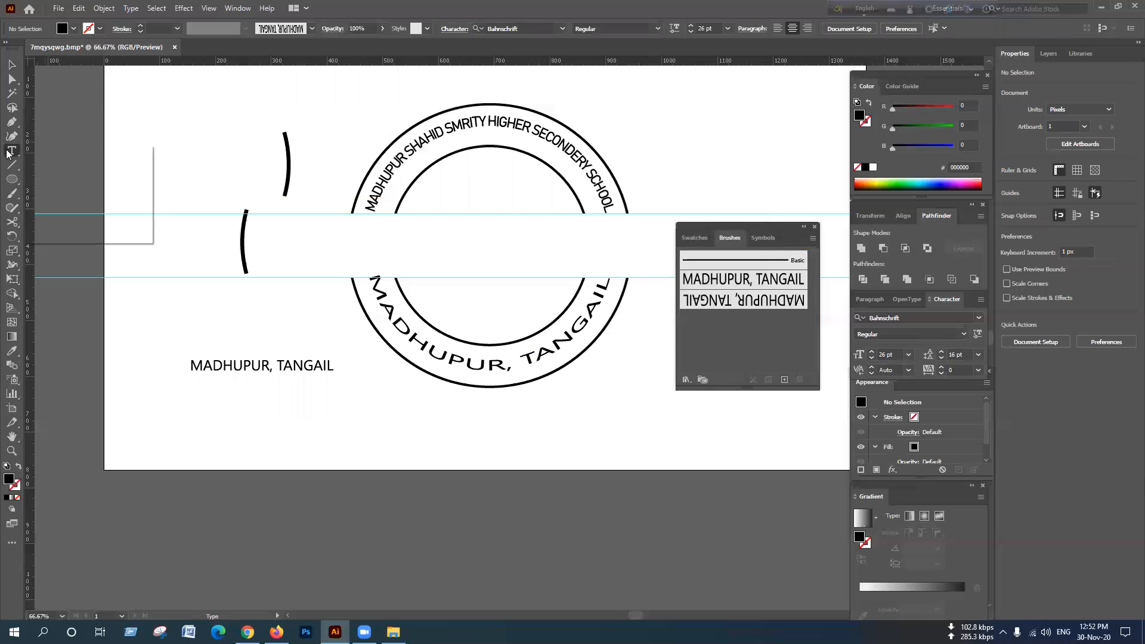
click(11, 64)
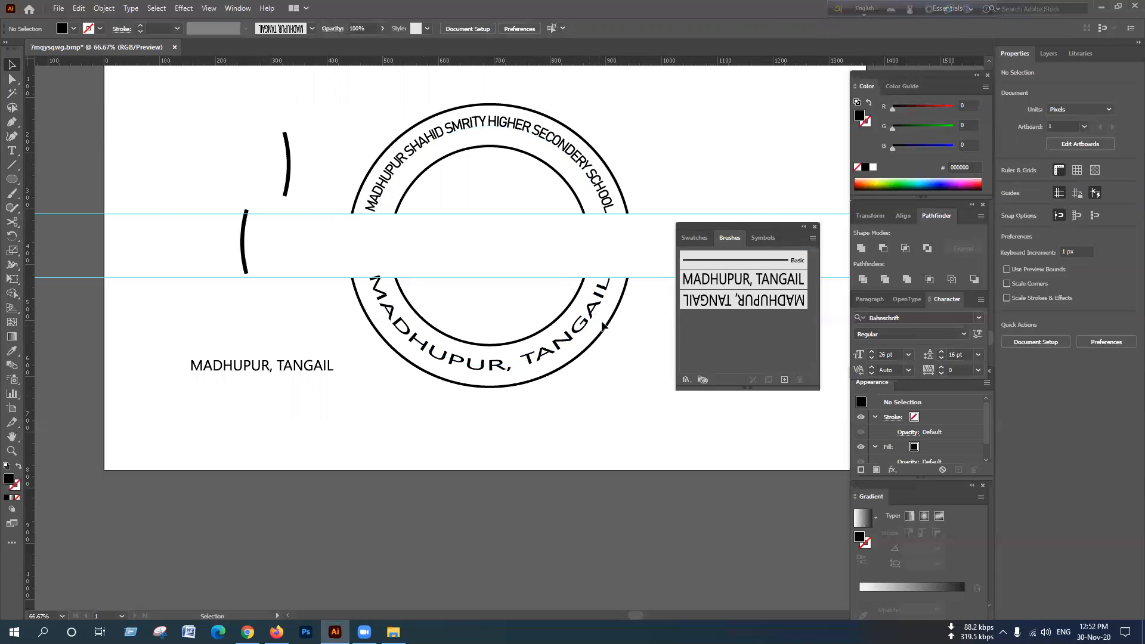
scroll(576, 170, up, 2)
click(577, 182)
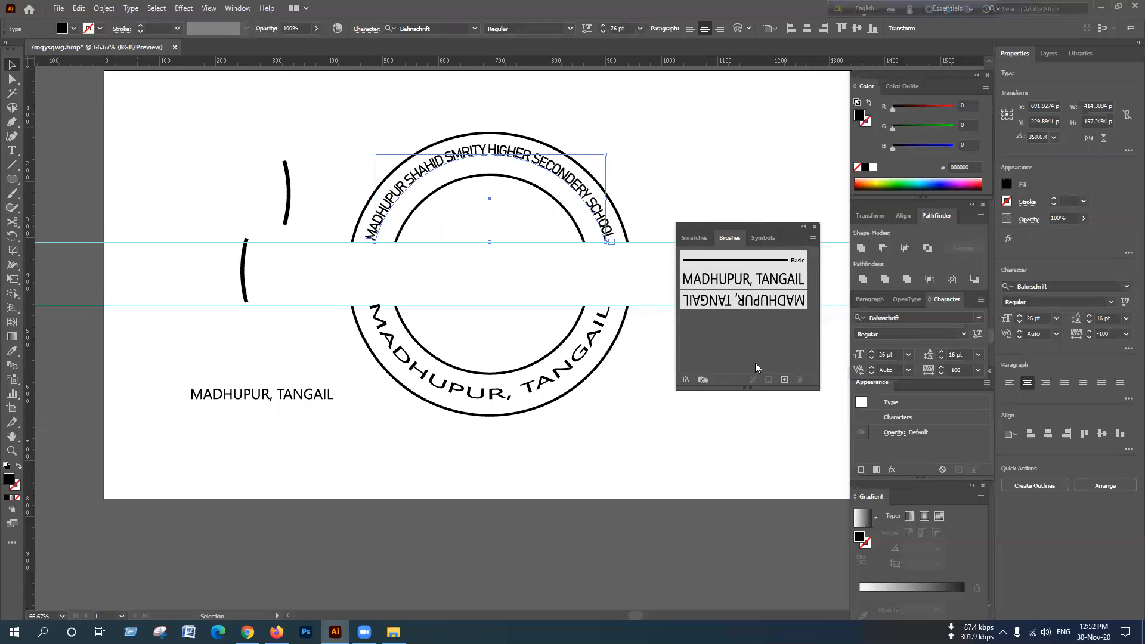
click(673, 429)
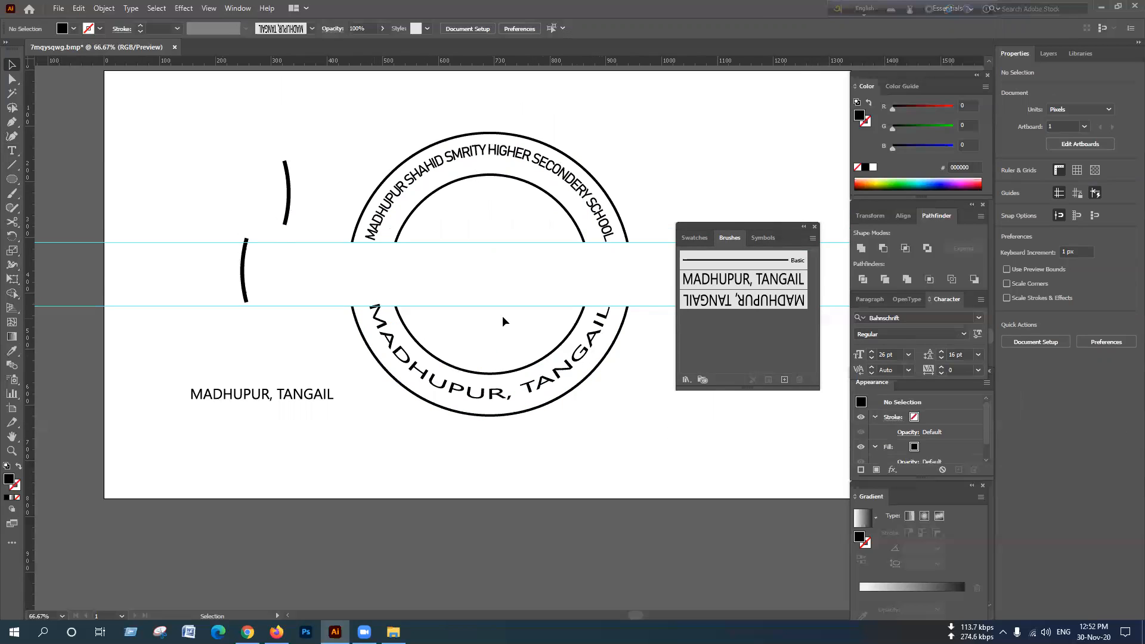
click(766, 281)
click(763, 302)
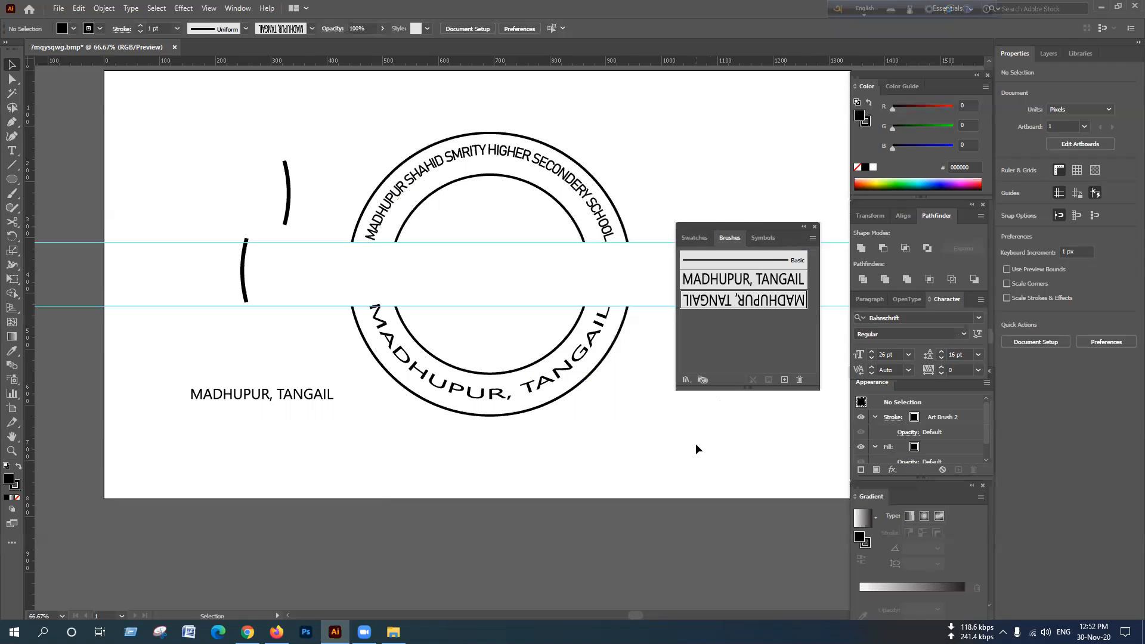
Recolour the loose "MADHUPUR, TANGAIL" lettering beside the badge purple with the fill #b000d0.
click(238, 398)
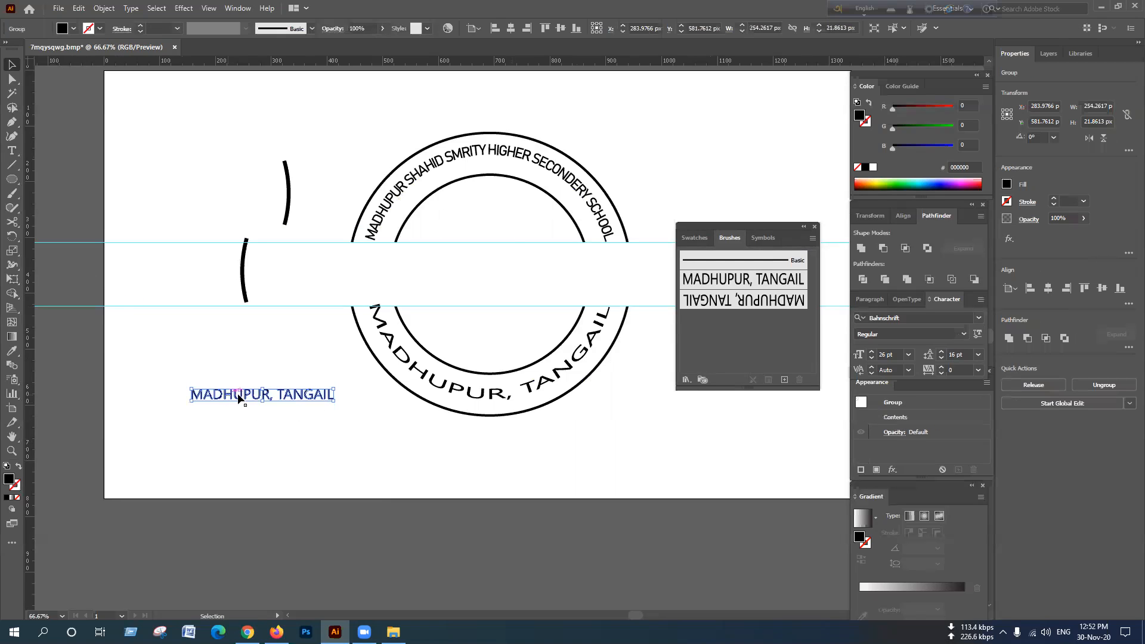
drag(906, 176, 961, 179)
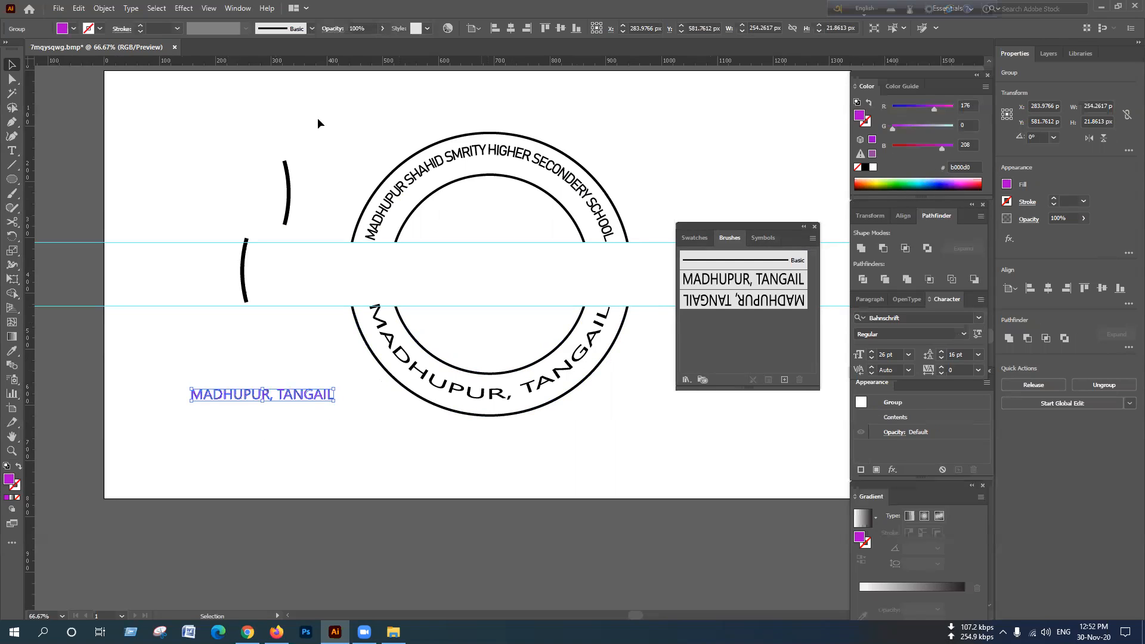
click(355, 460)
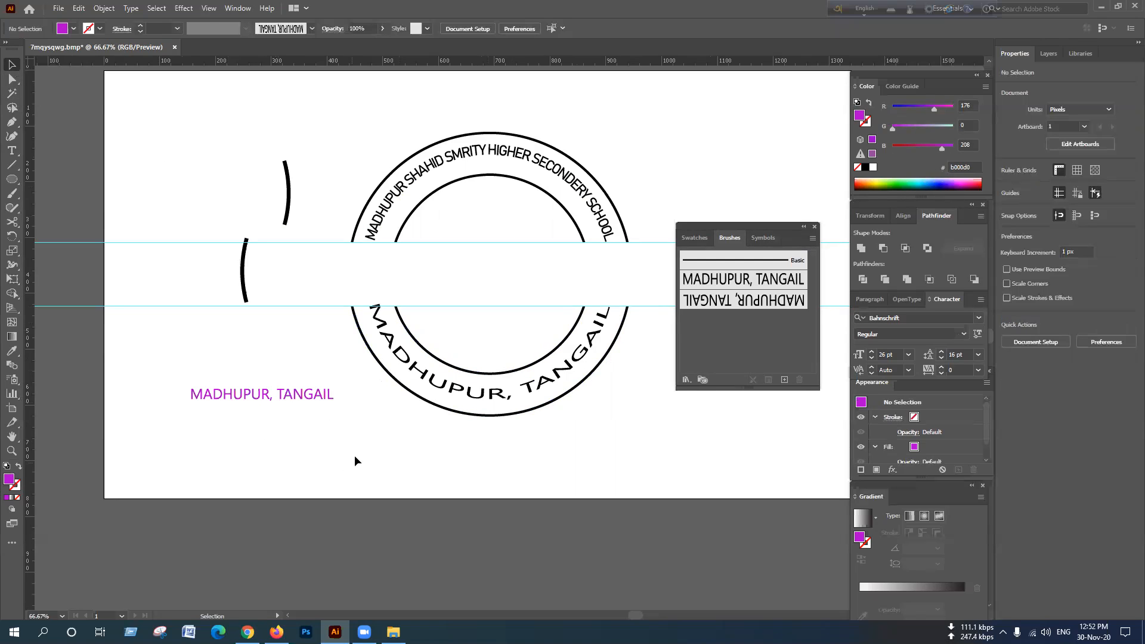
Enlarge the purple lettering to about 377 px wide and make a right-to-left Art Brush from it, stretched to fit the stroke length.
click(327, 397)
mouse_move(333, 402)
mouse_down()
mouse_move(394, 440)
mouse_move(464, 438)
mouse_move(403, 440)
mouse_move(273, 399)
mouse_move(782, 356)
mouse_move(760, 337)
mouse_up()
click(543, 401)
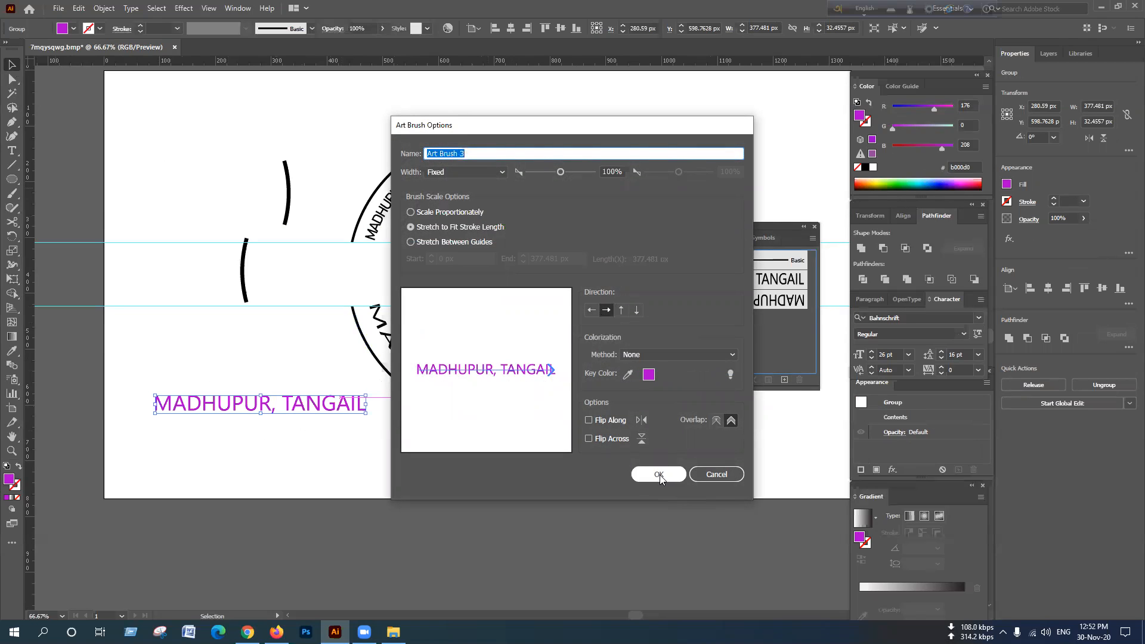
click(590, 309)
click(650, 477)
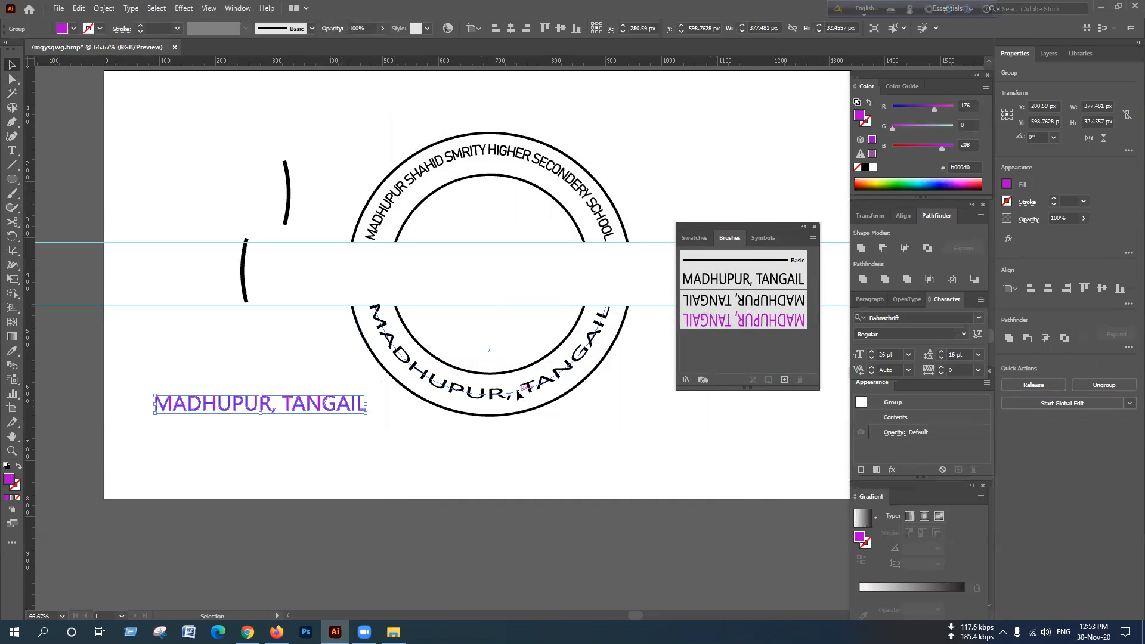
Apply the purple right-to-left "MADHUPUR, TANGAIL" art brush to the lower middle arc between the badge rings.
click(514, 382)
click(761, 325)
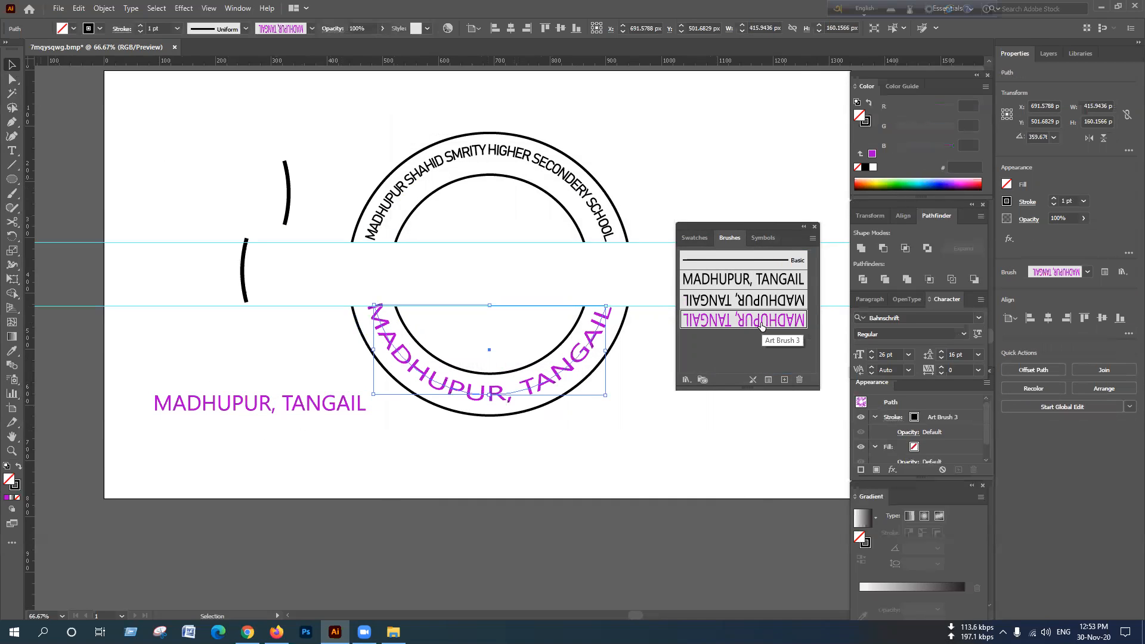
click(700, 411)
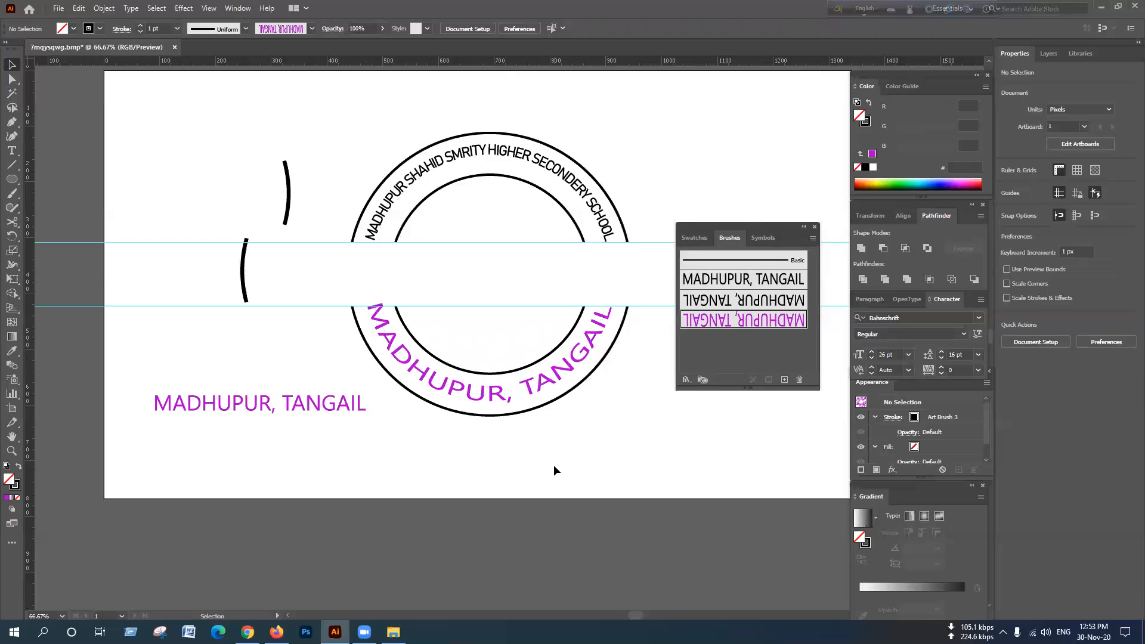
click(532, 395)
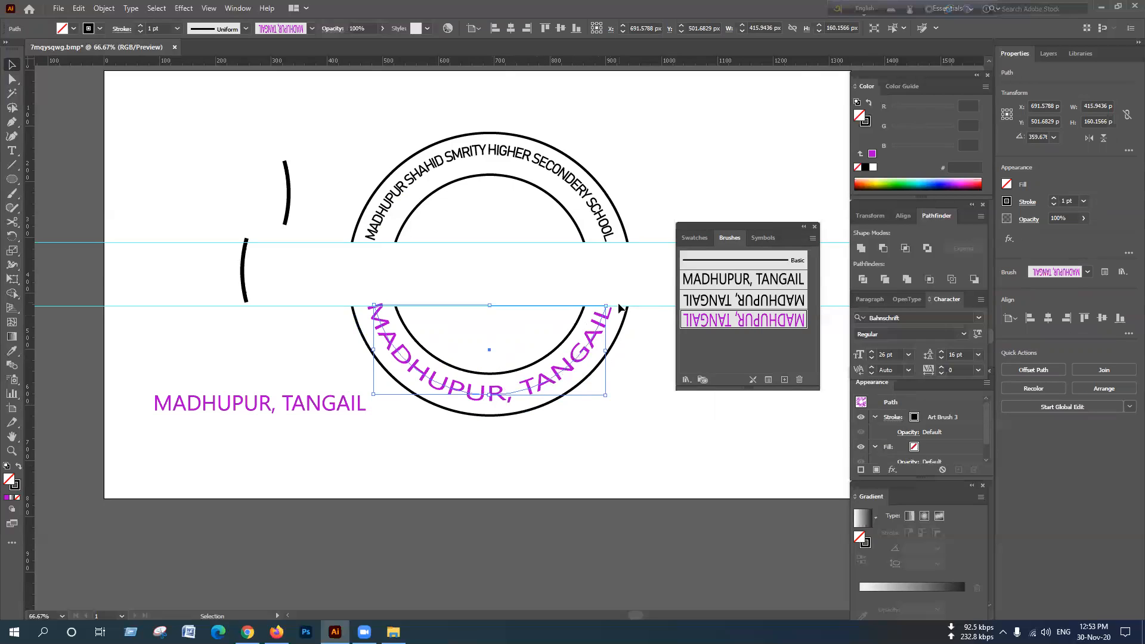
click(646, 412)
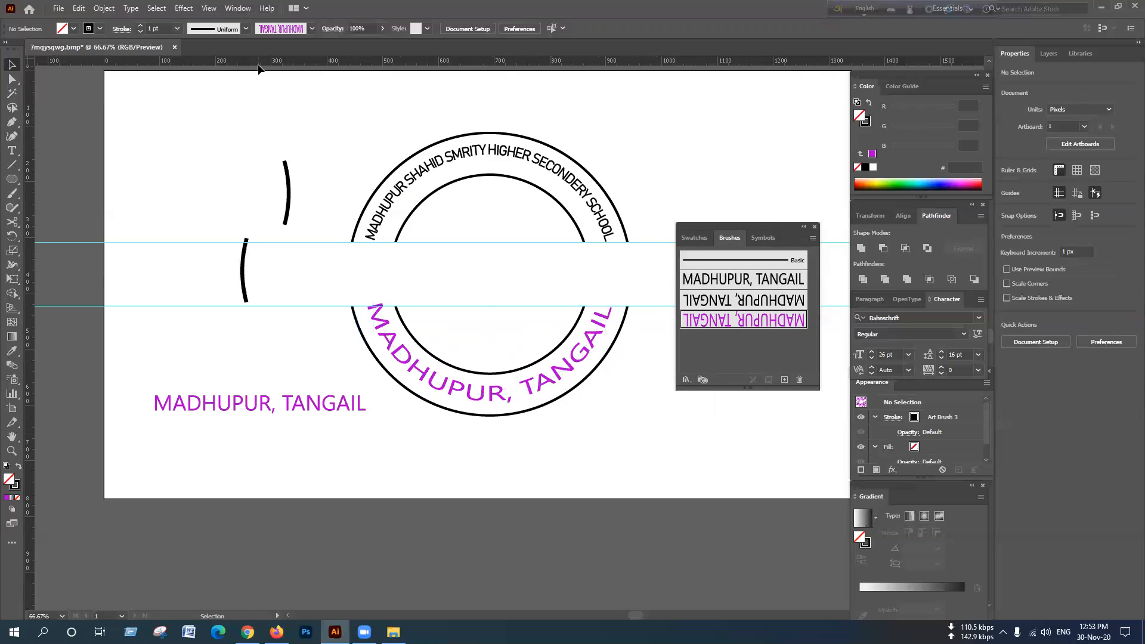
Close and reopen the Brushes panel, and cancel creating another brush from the purple lettering.
click(237, 9)
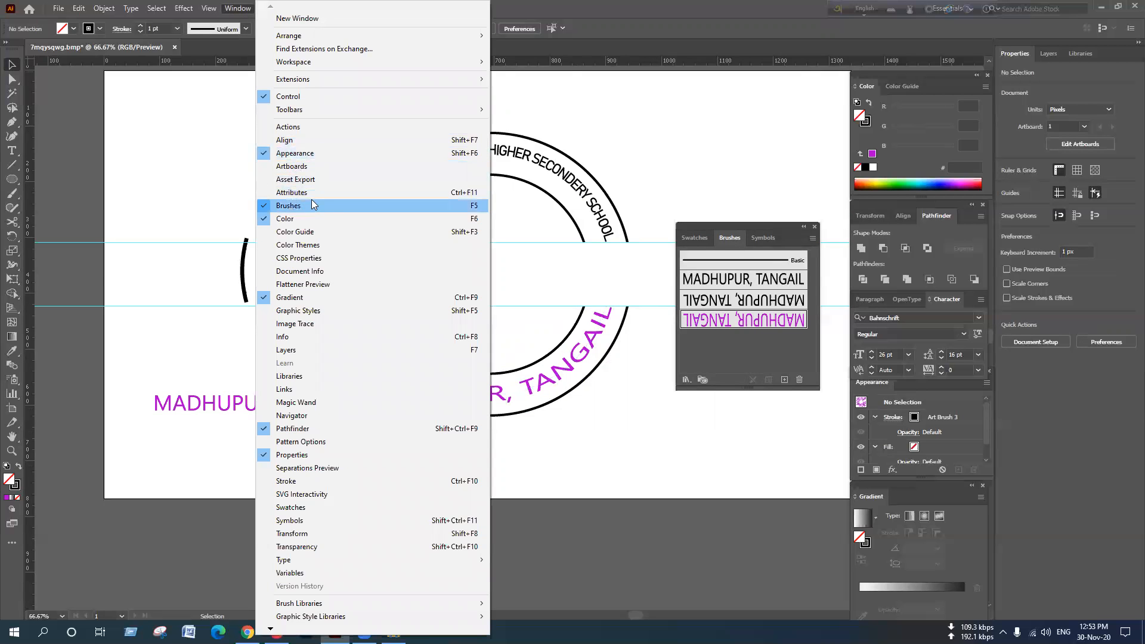
click(745, 224)
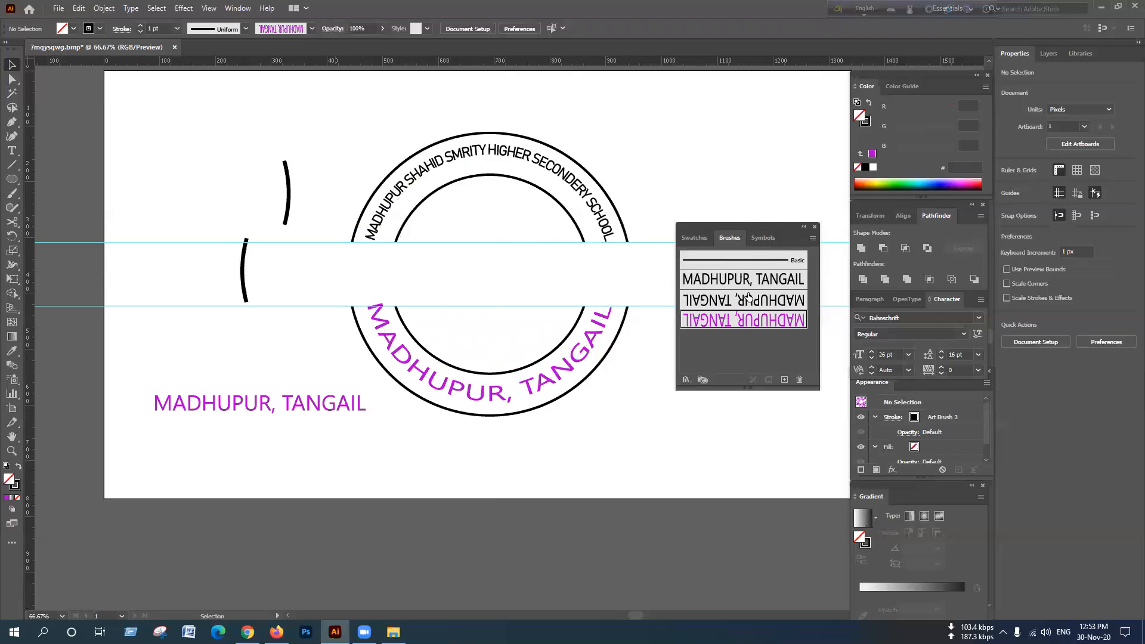
click(815, 227)
click(237, 8)
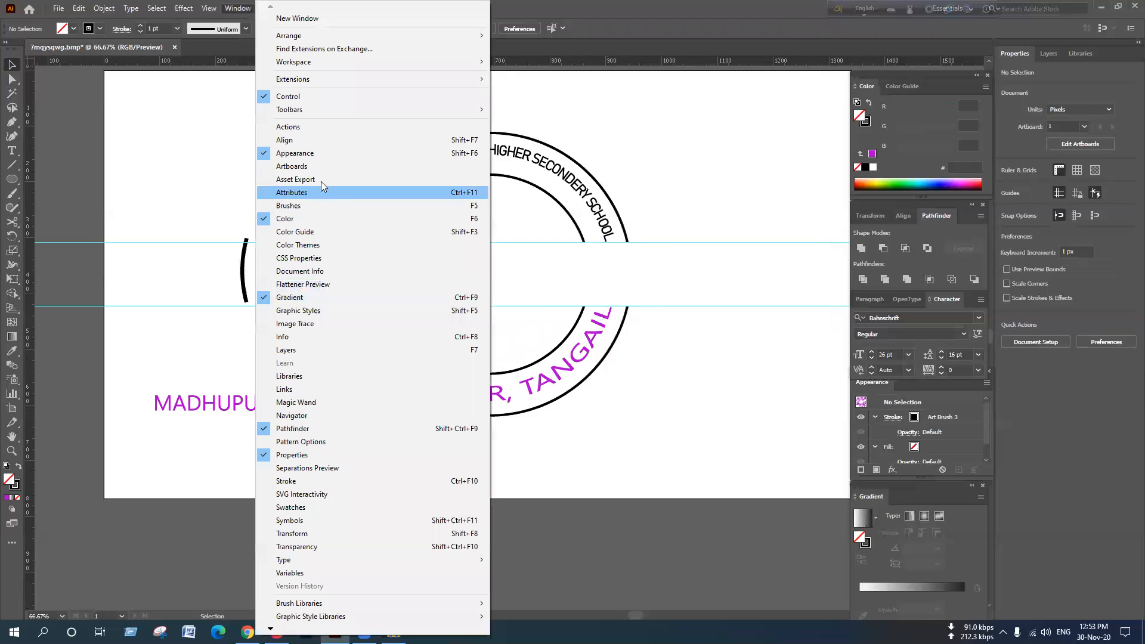
click(317, 207)
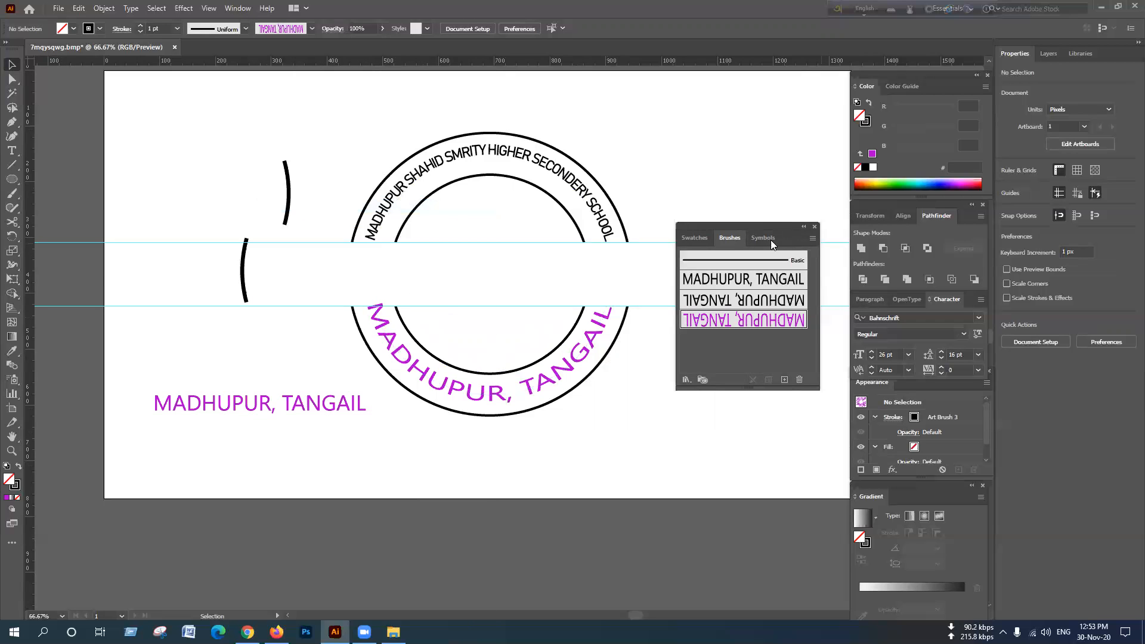
mouse_move(327, 405)
mouse_down()
mouse_move(454, 406)
mouse_move(773, 354)
mouse_up()
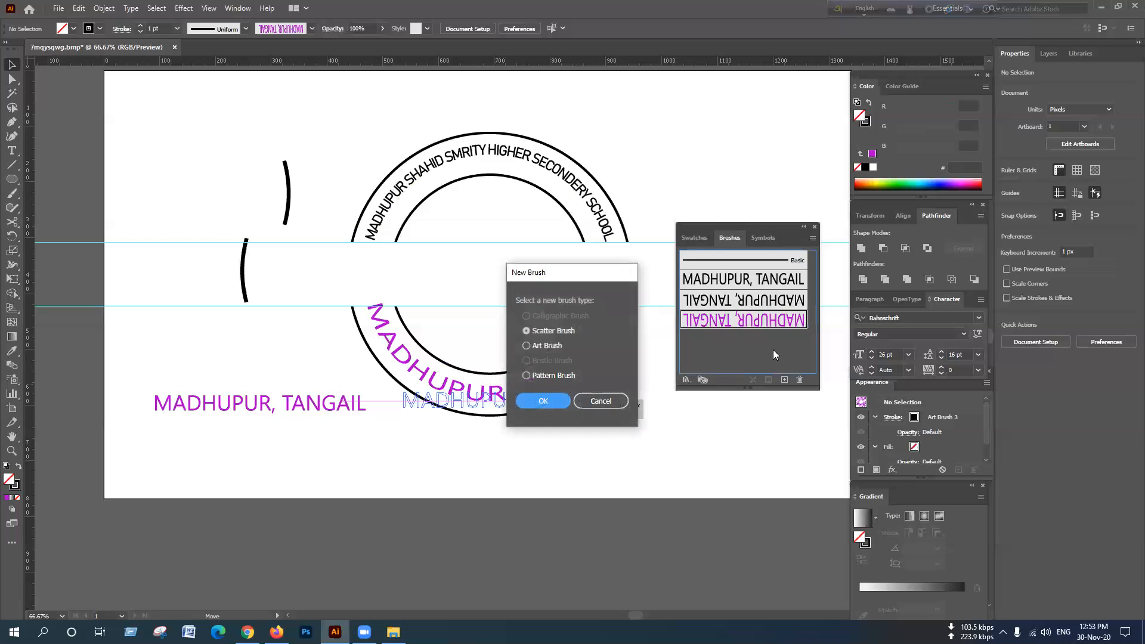
click(600, 400)
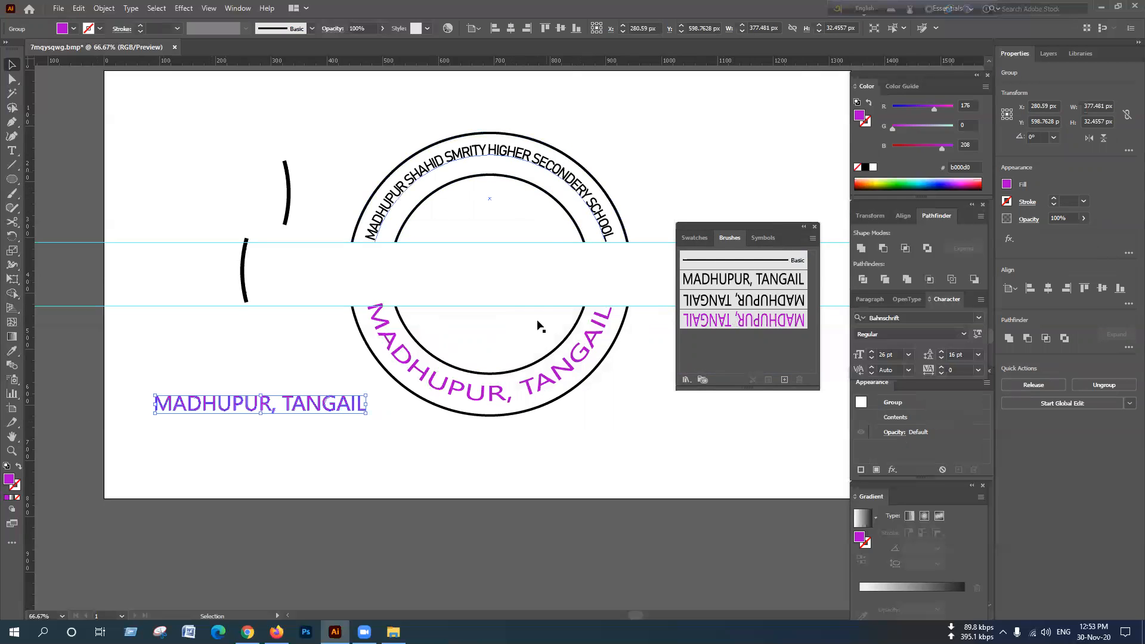
Try the three "MADHUPUR, TANGAIL" art brushes in turn on the lower middle arc, ending with the purple one.
scroll(536, 334, up, 2)
scroll(524, 352, up, 2)
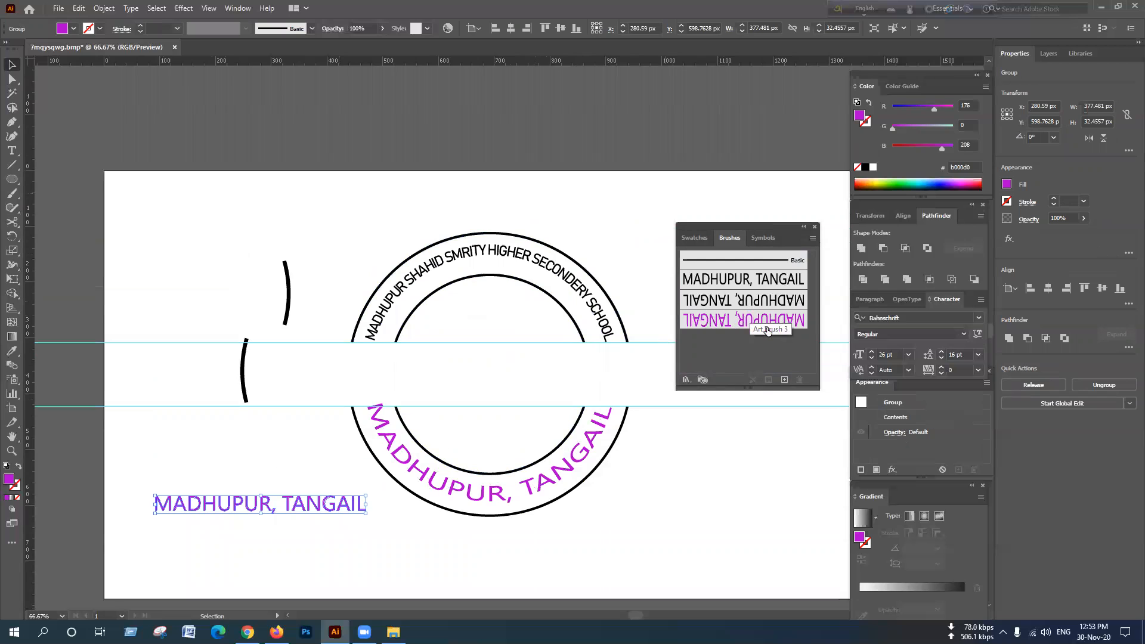
click(590, 449)
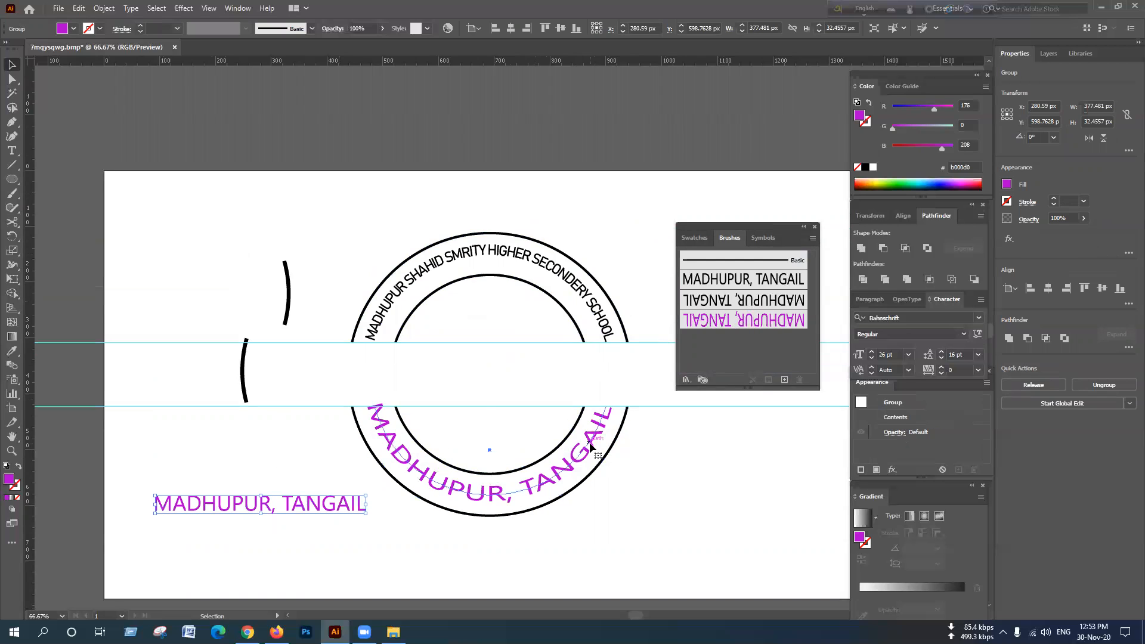
click(746, 281)
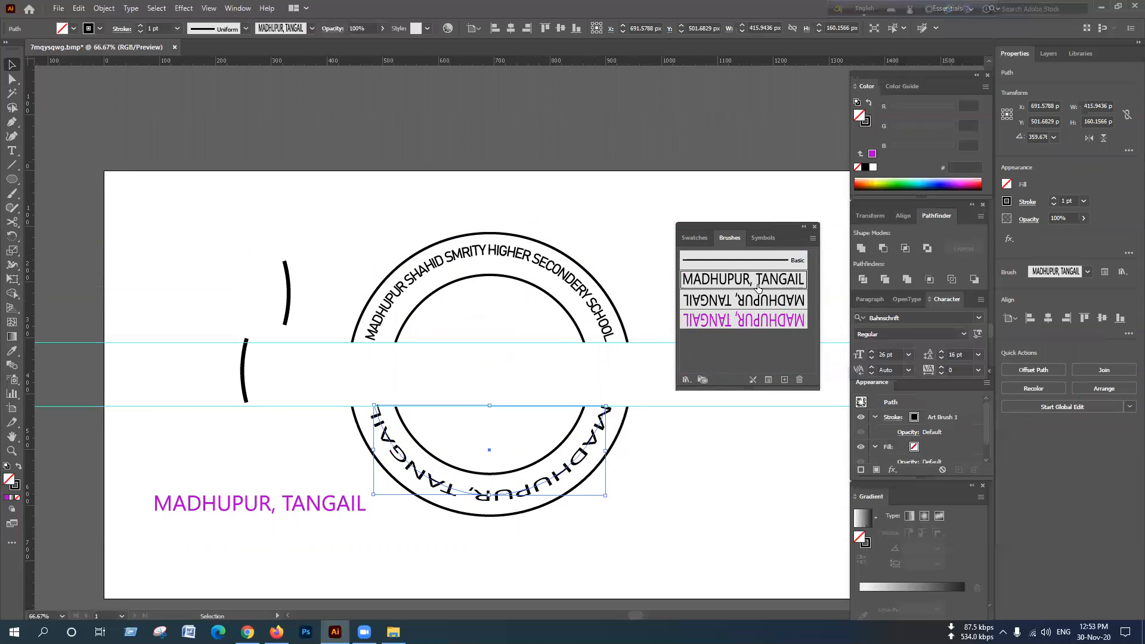
click(754, 301)
click(746, 320)
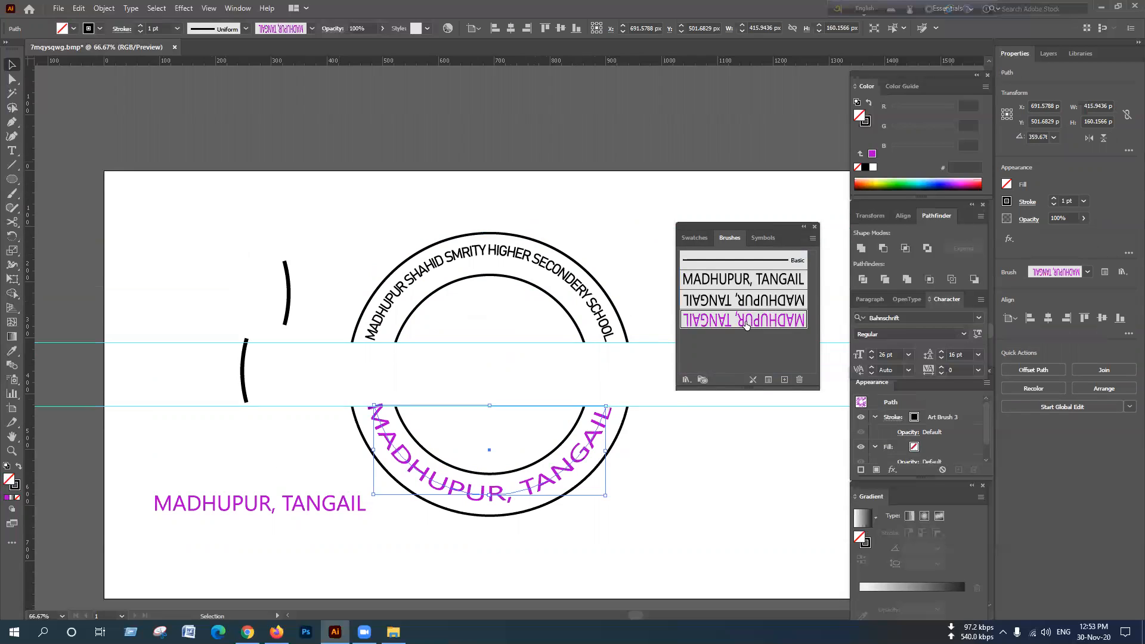
click(702, 514)
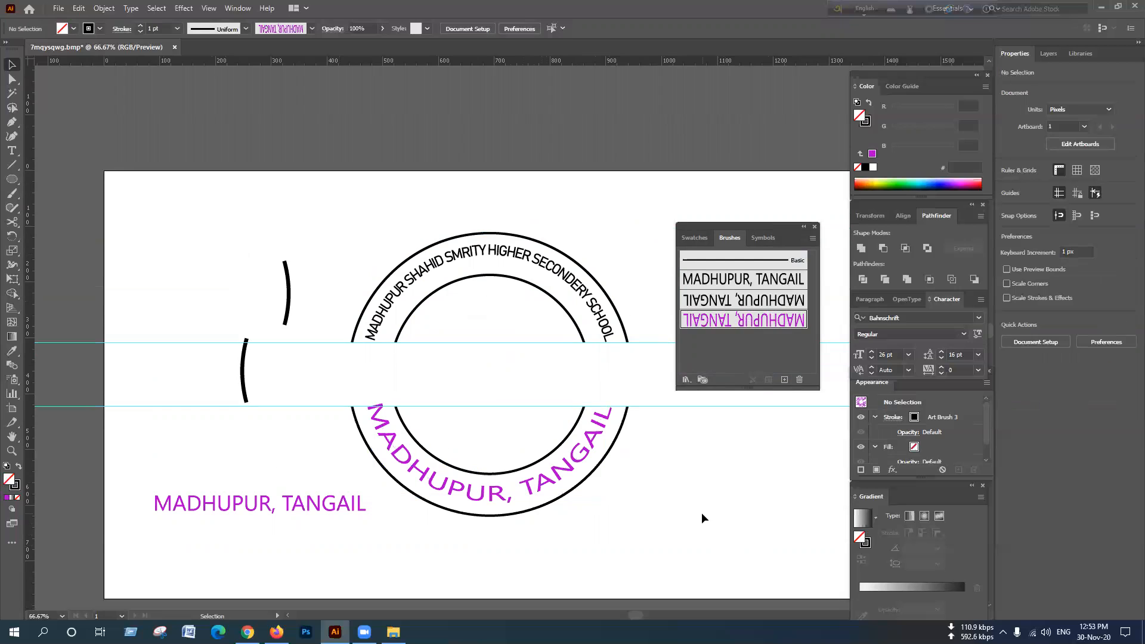
Swap the fill and stroke of the badge's outer ring, giving it no fill and a 1 pt black outline.
click(614, 451)
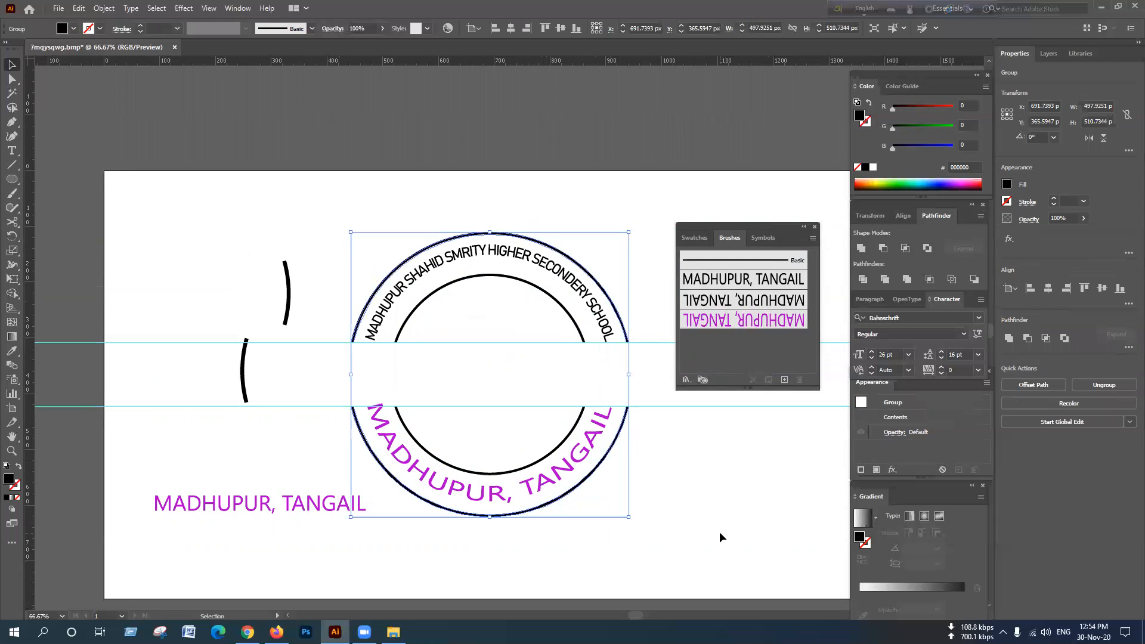
click(17, 468)
click(648, 444)
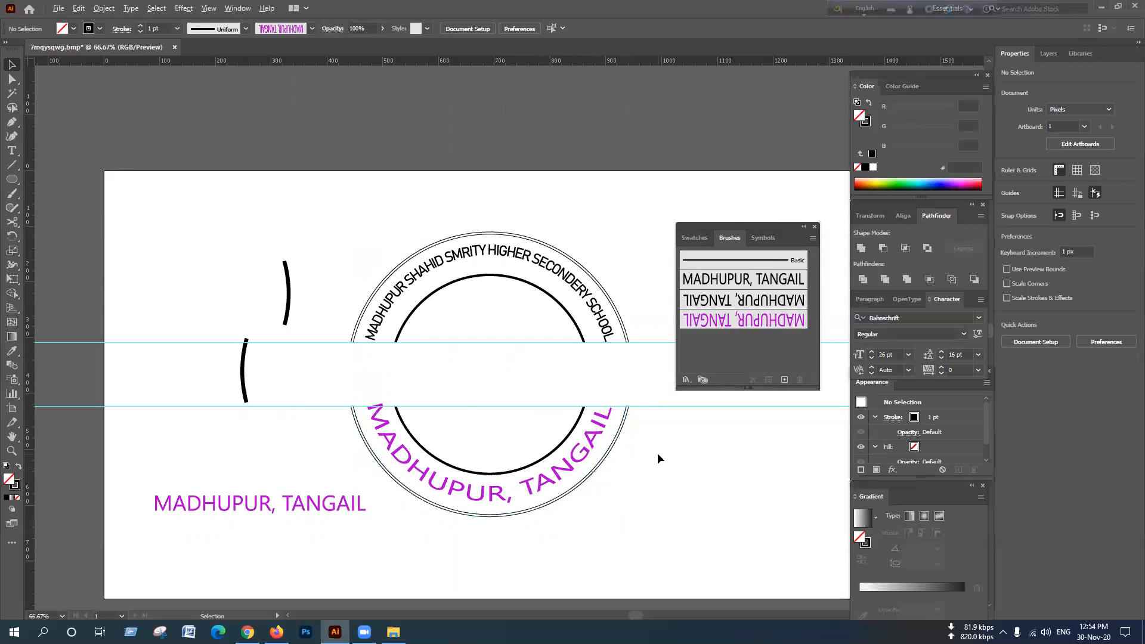
scroll(657, 452, up, 5)
scroll(482, 131, up, 2)
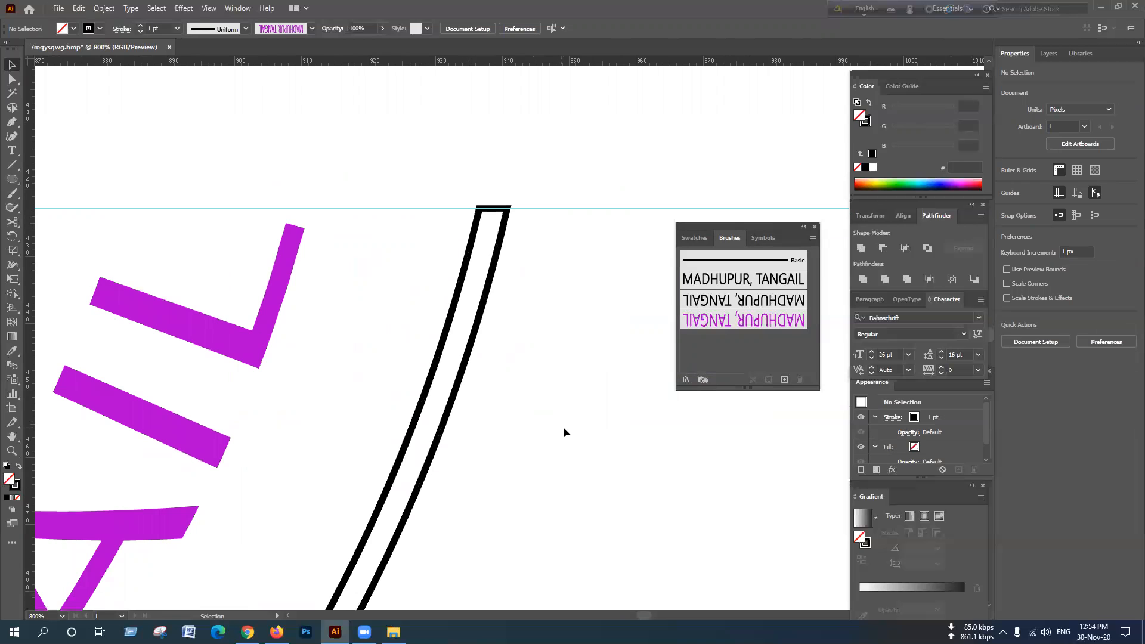
scroll(582, 429, down, 6)
scroll(567, 477, up, 2)
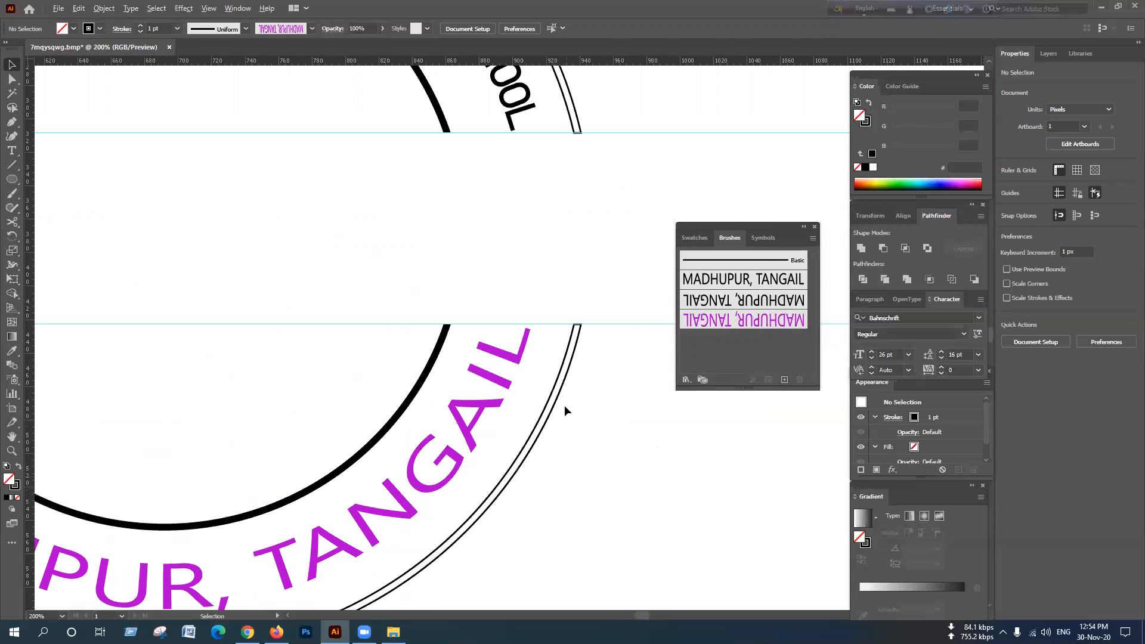
Try the purple right-to-left "MADHUPUR, TANGAIL" art brush on the badge's outer ring and check the whole badge.
click(559, 404)
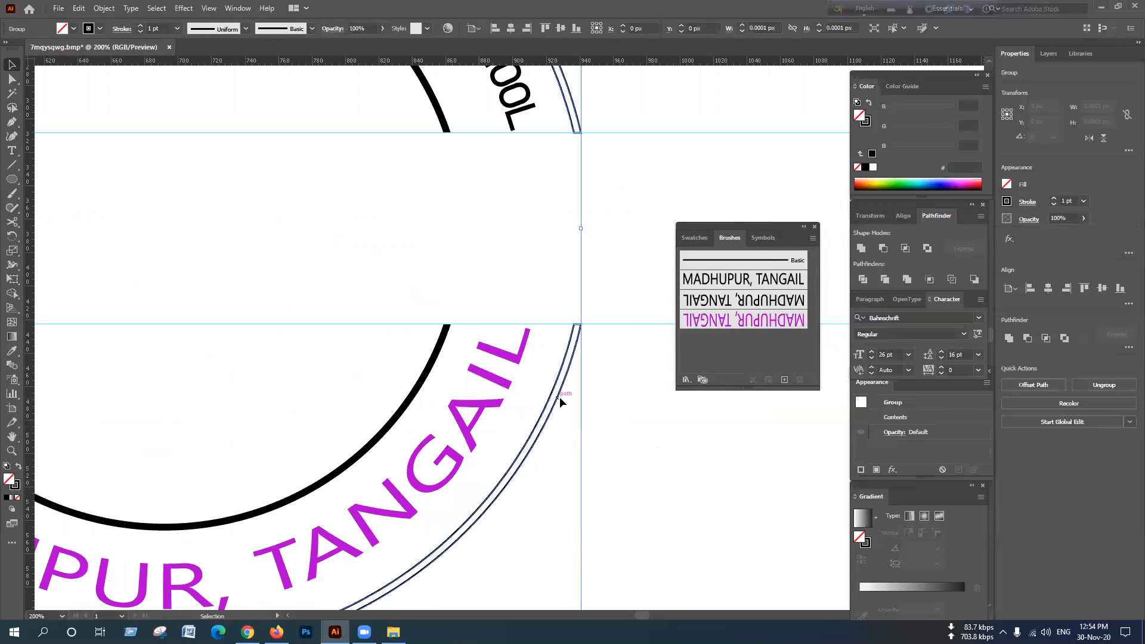
click(738, 322)
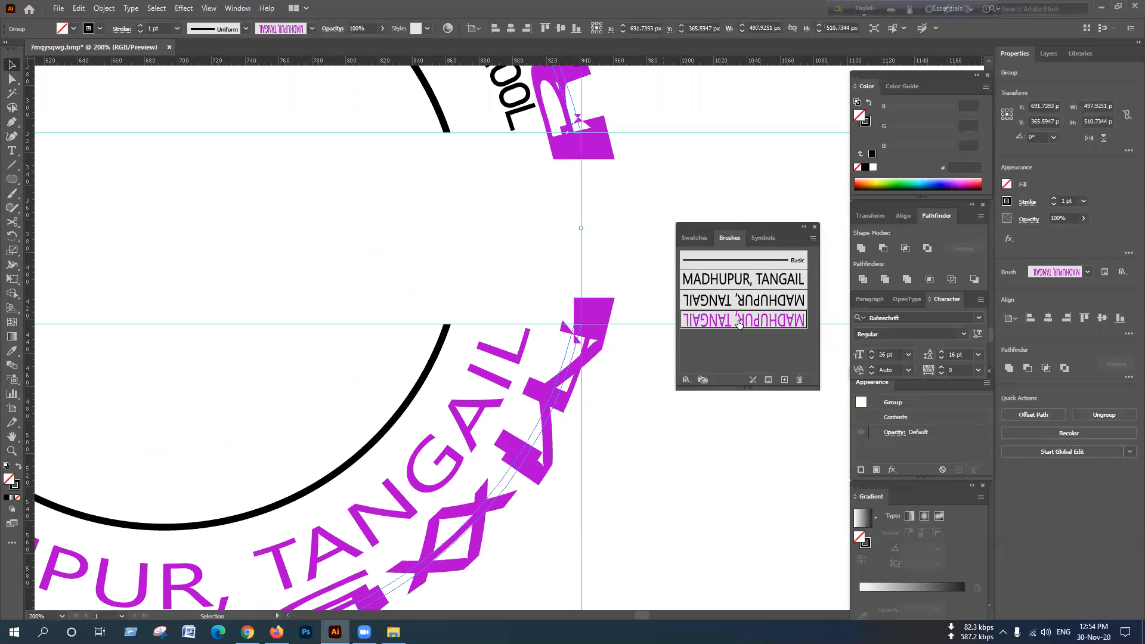
click(602, 442)
scroll(620, 454, down, 4)
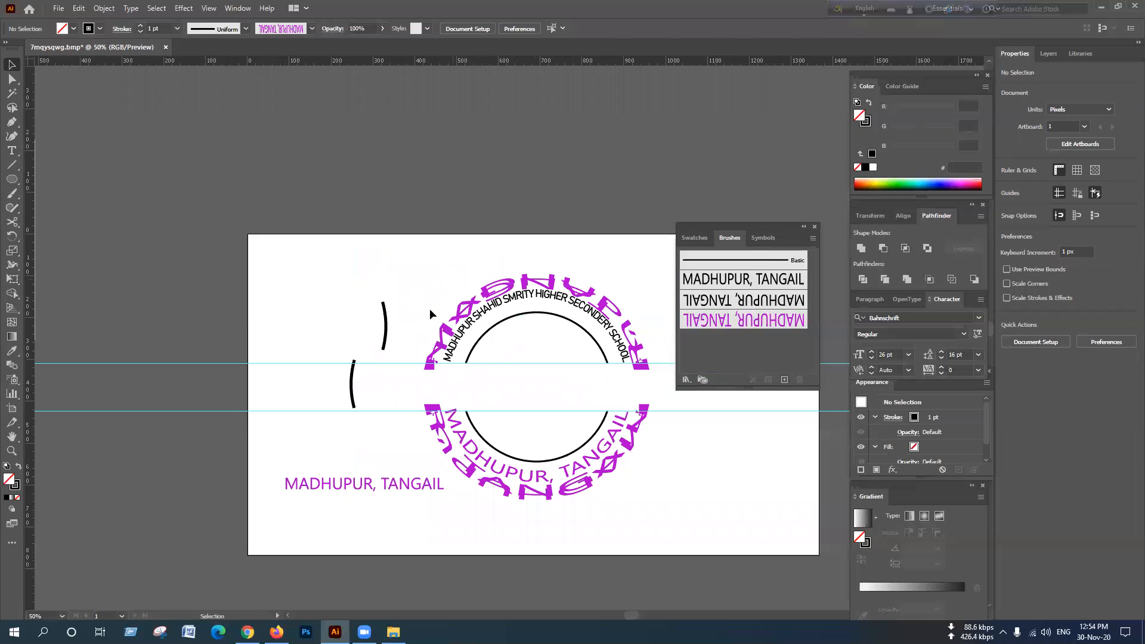
scroll(605, 453, up, 1)
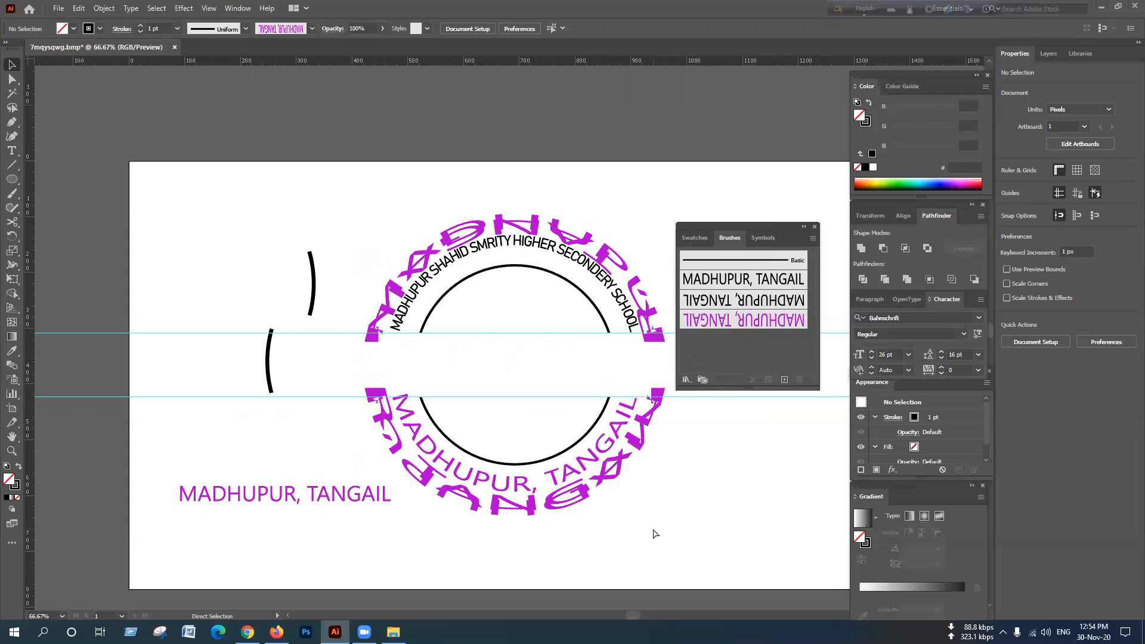
Undo the brush stroke and the fill and stroke swap on the badge's outer ring, and deselect everything.
key(ctrl+z)
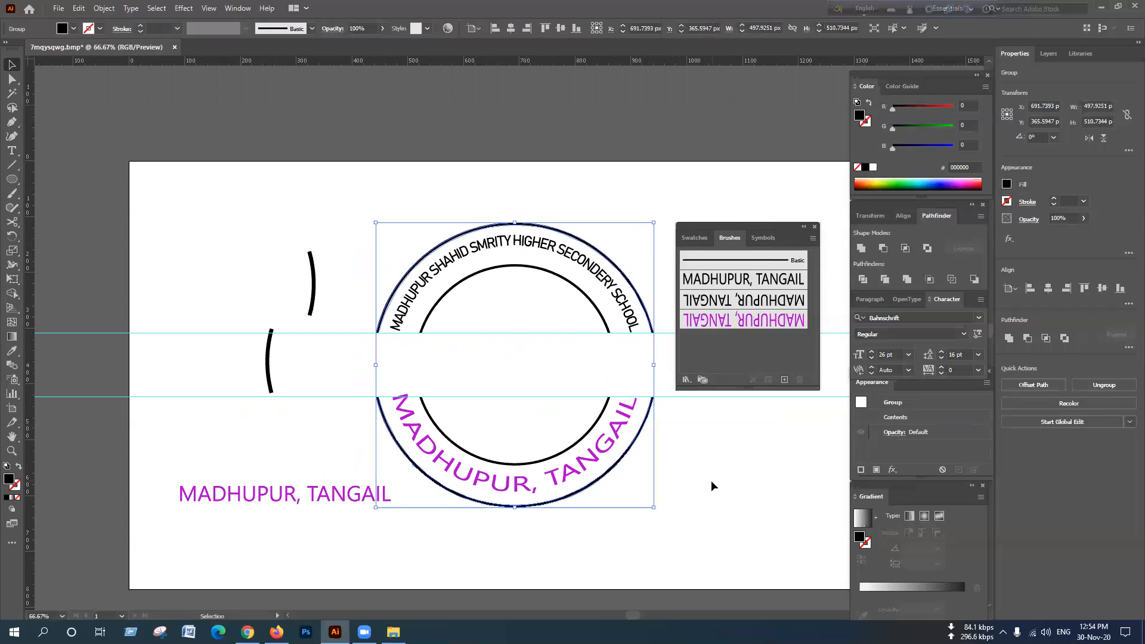
click(711, 481)
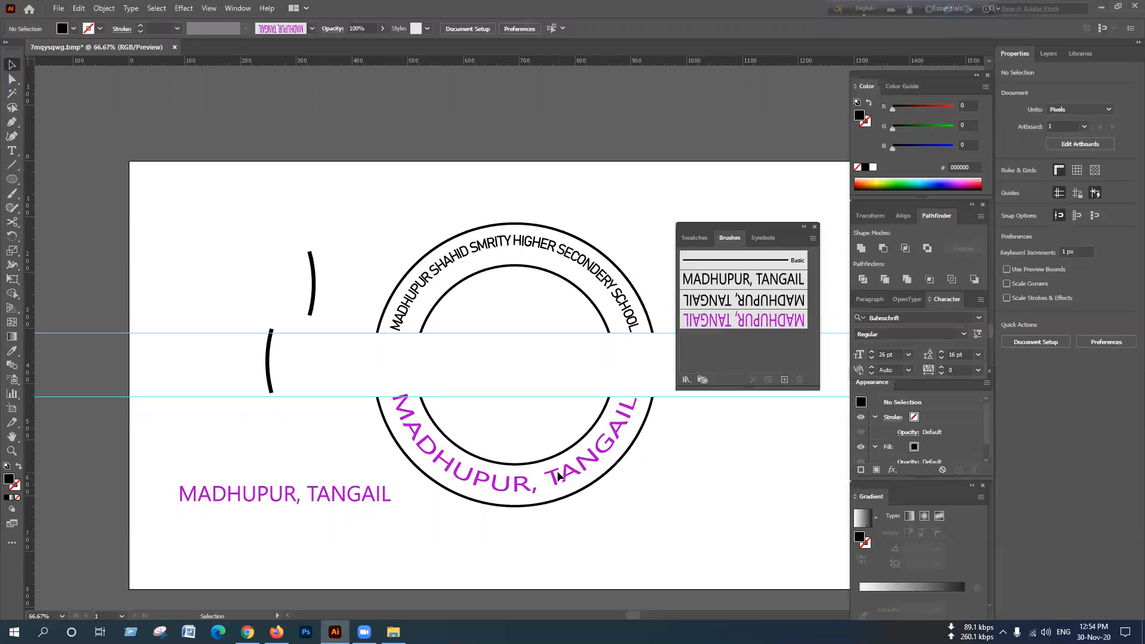
click(574, 257)
click(707, 524)
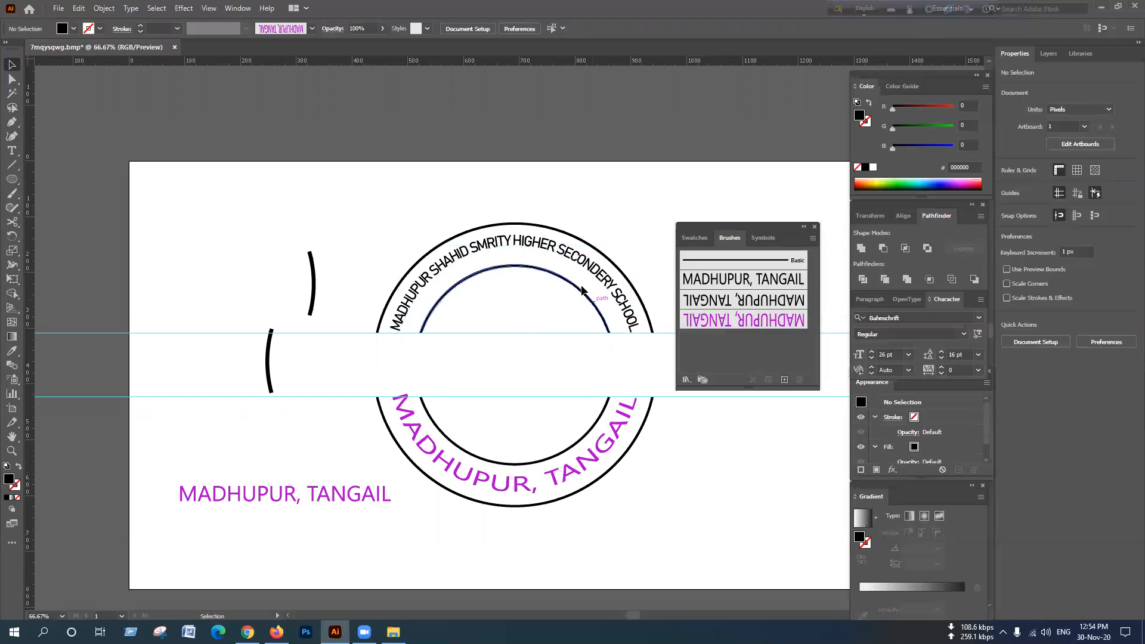
scroll(681, 492, down, 1)
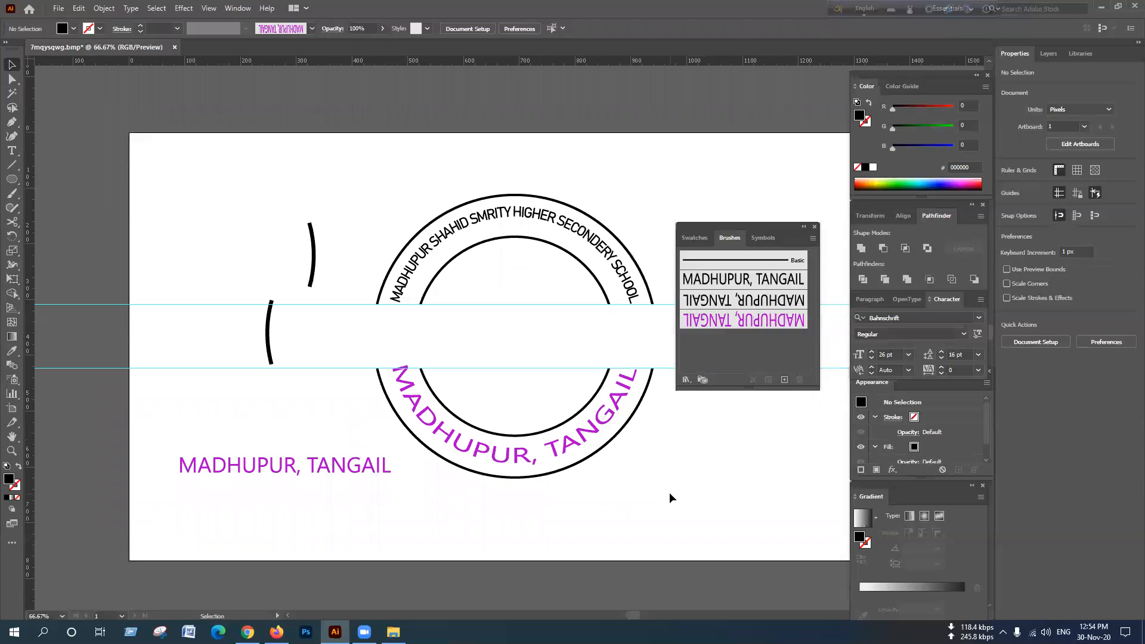
scroll(673, 491, down, 1)
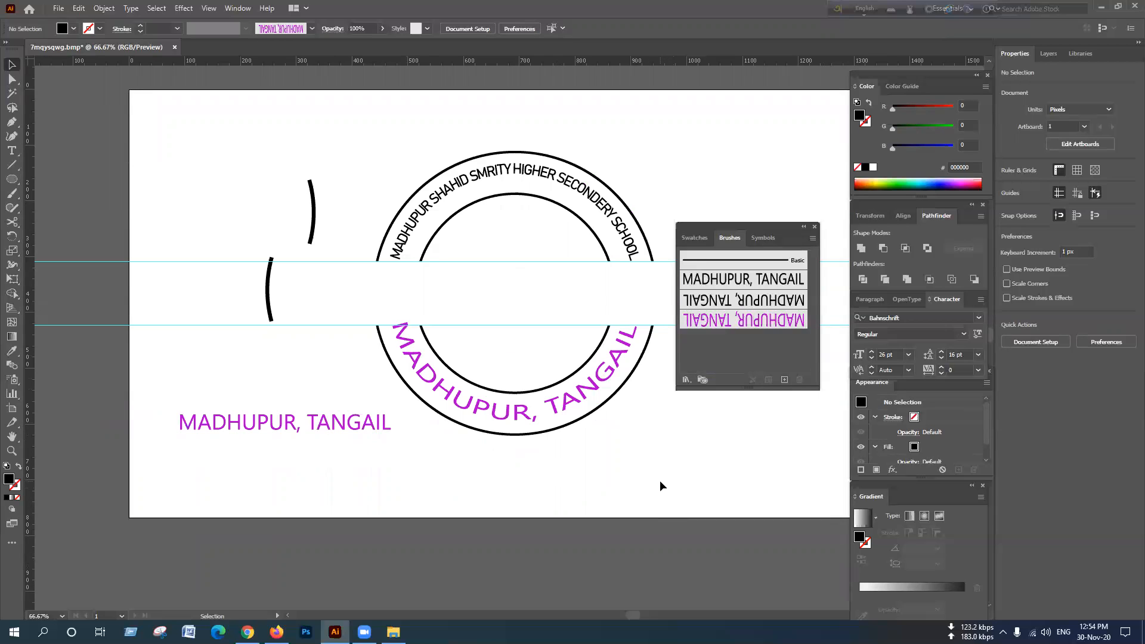
scroll(660, 478, up, 2)
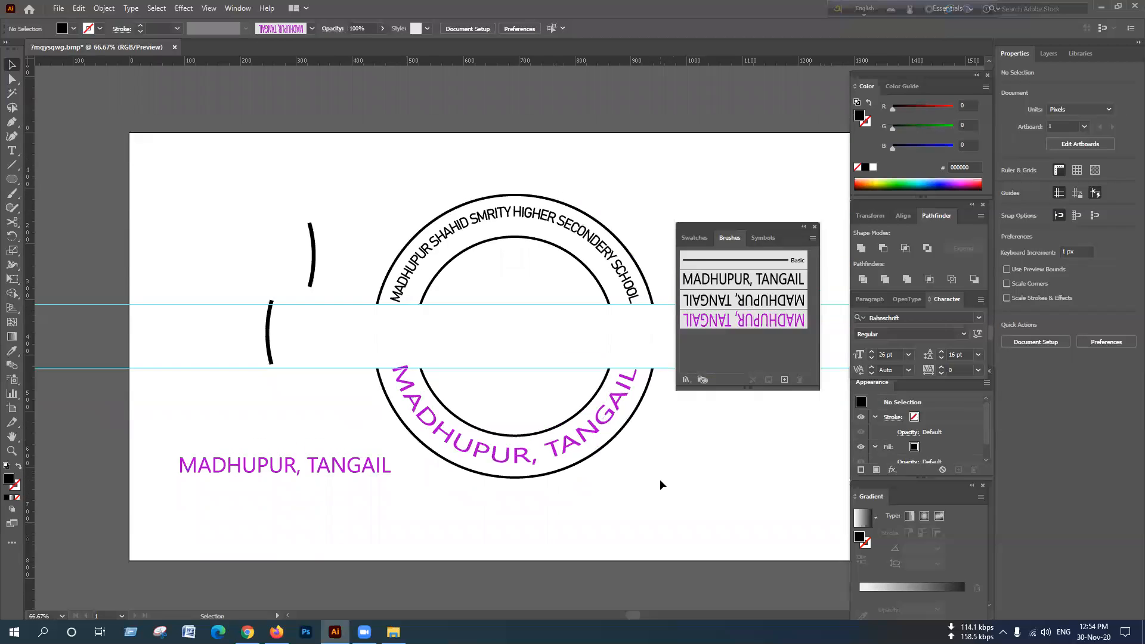
scroll(503, 462, down, 3)
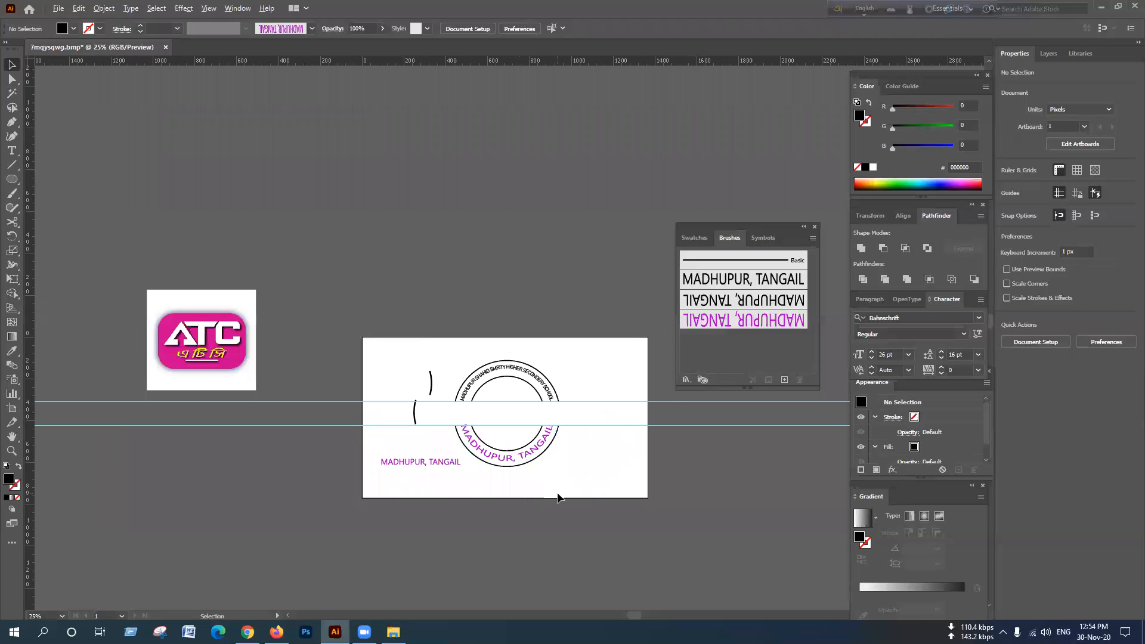
scroll(557, 493, up, 2)
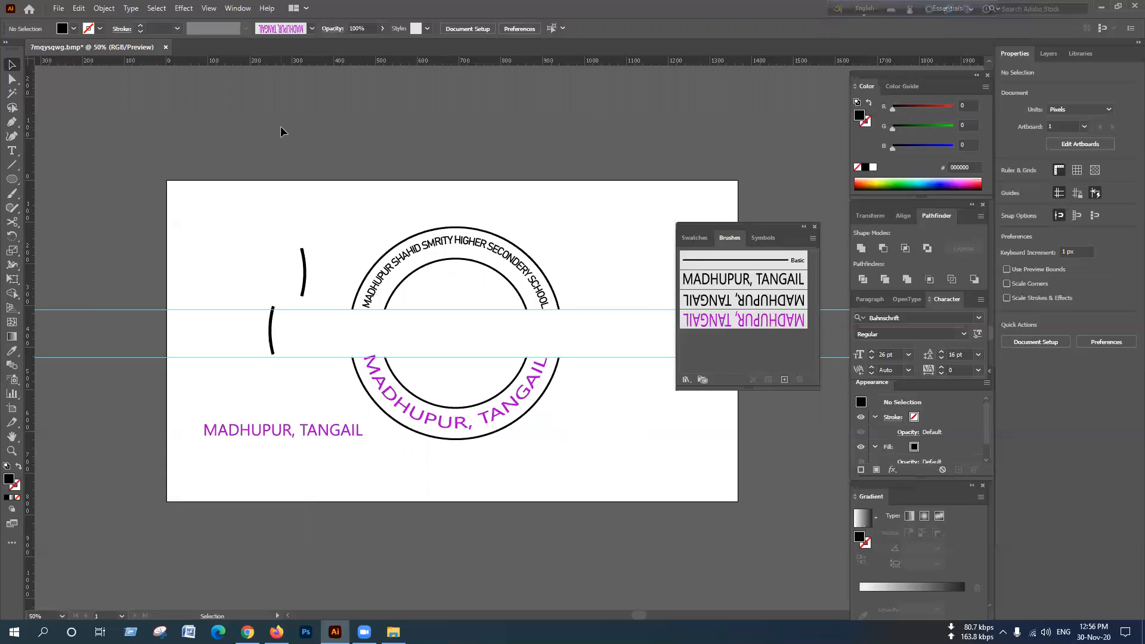
click(1130, 5)
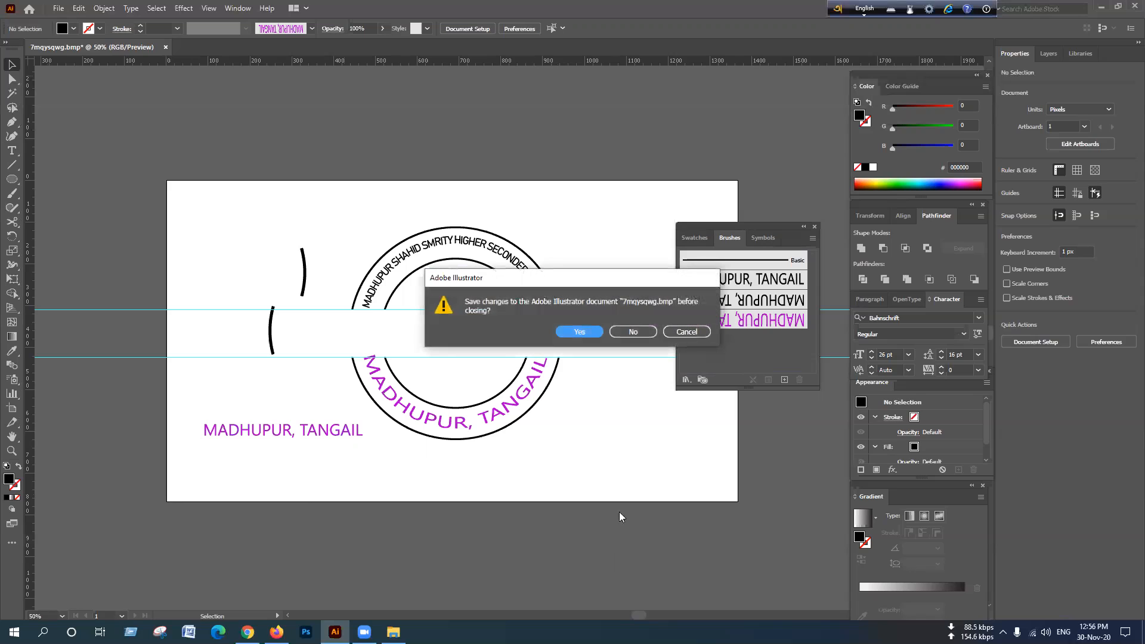
click(685, 332)
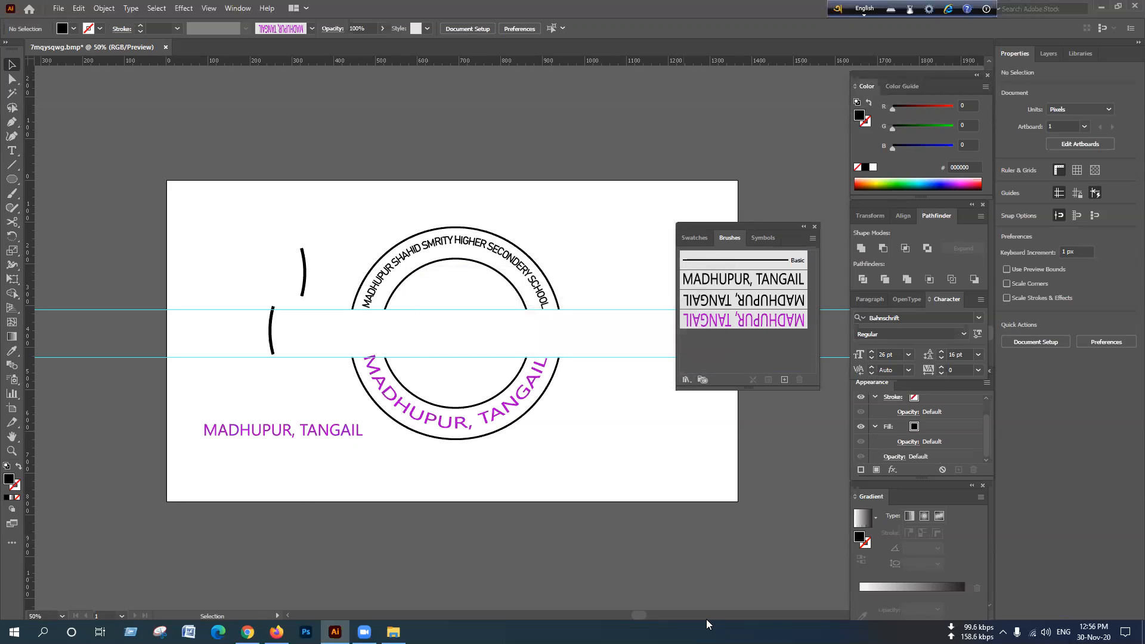